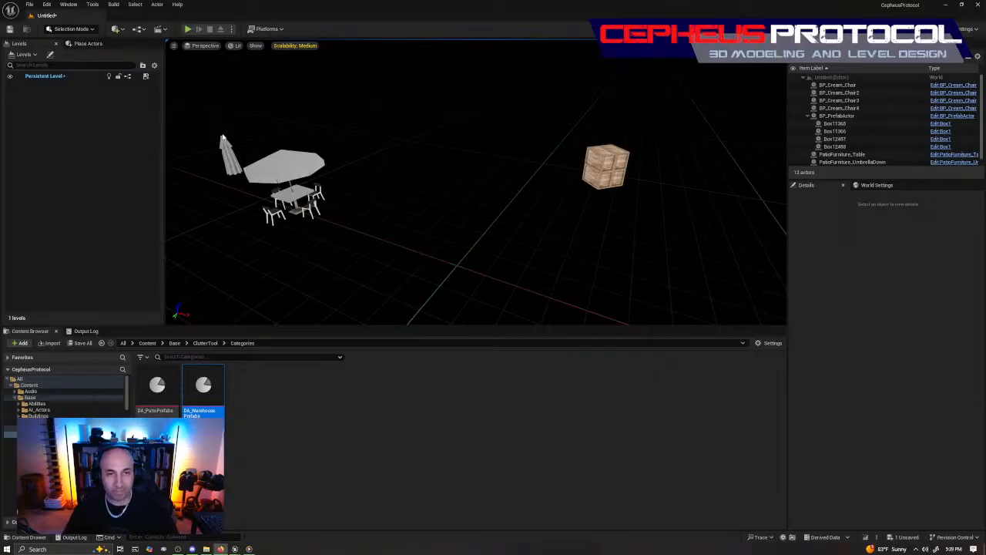
# Step: Examine the patio set by framing the table and selecting the table and the open umbrella individually
pyautogui.moveTo(476, 182); pyautogui.dragTo(501, 199, button='right')
pyautogui.click(368, 202)
pyautogui.press('f')
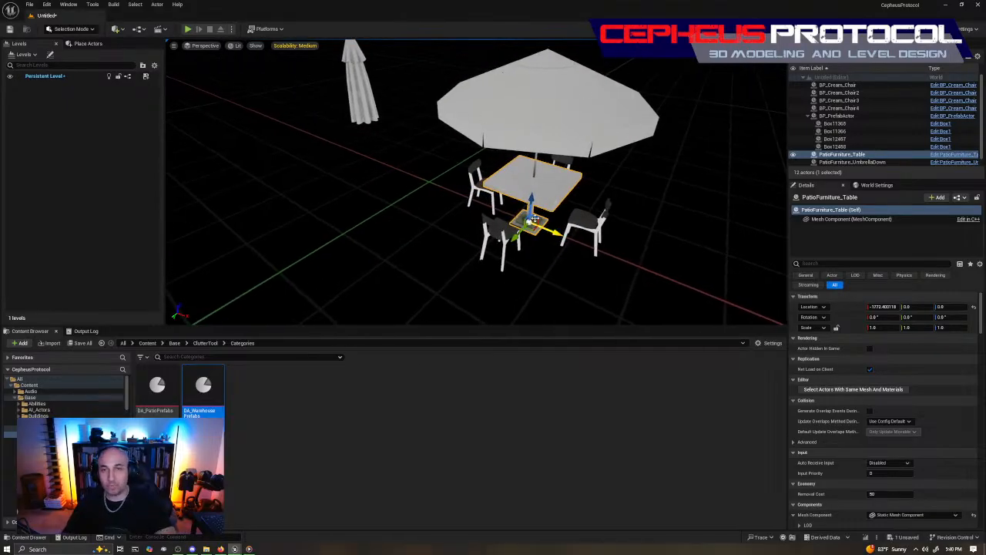
pyautogui.moveTo(519, 212); pyautogui.dragTo(519, 212, button='right')
pyautogui.press('d')
pyautogui.press('w')
pyautogui.moveTo(487, 129)
pyautogui.mouseDown(button='right')
pyautogui.moveTo(512, 123)
pyautogui.moveTo(487, 129)
pyautogui.mouseUp(button='right')
pyautogui.press('s')
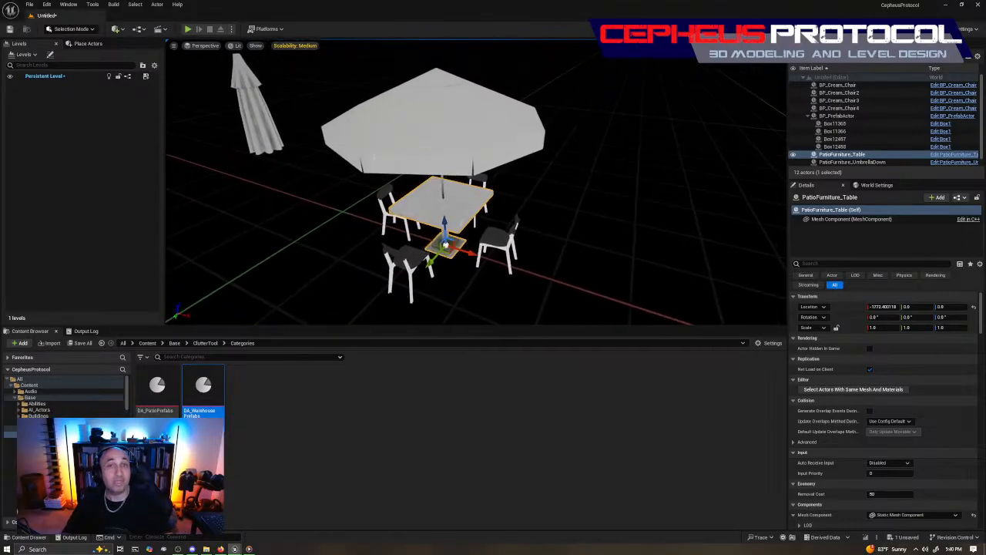
pyautogui.click(487, 128)
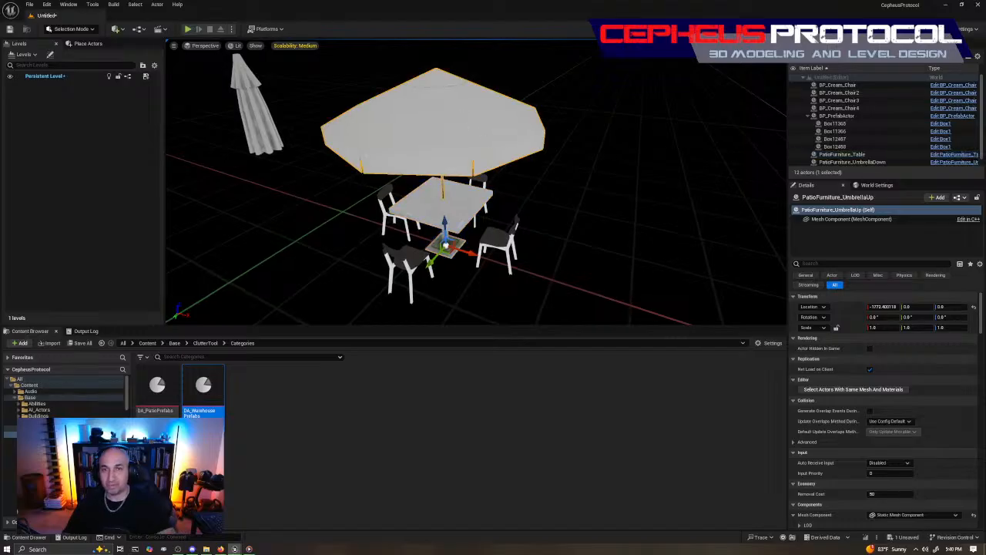
pyautogui.click(476, 209)
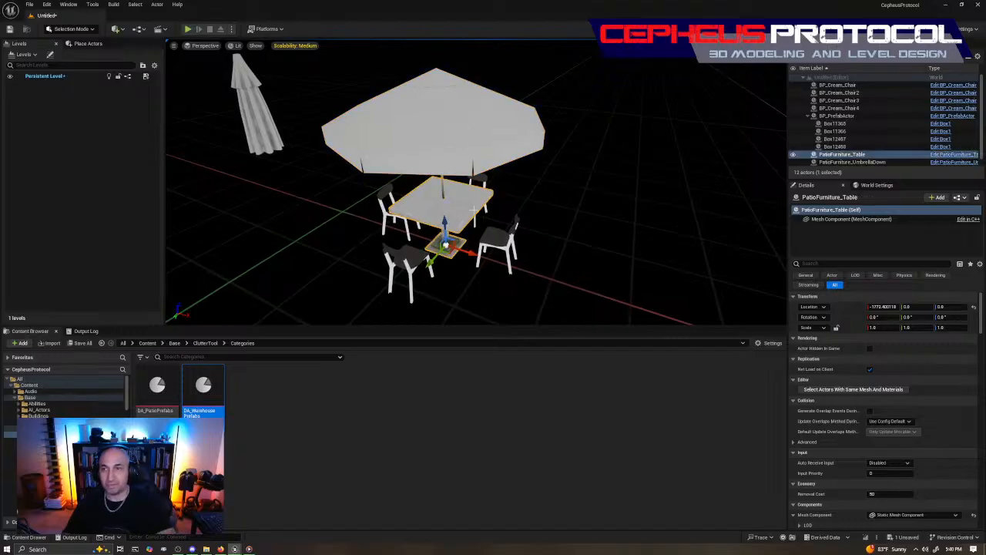
pyautogui.click(484, 233)
pyautogui.click(494, 150)
pyautogui.press('d')
pyautogui.moveTo(570, 201); pyautogui.dragTo(508, 199, button='right')
pyautogui.press('s')
pyautogui.scroll(-2, 839, 131)
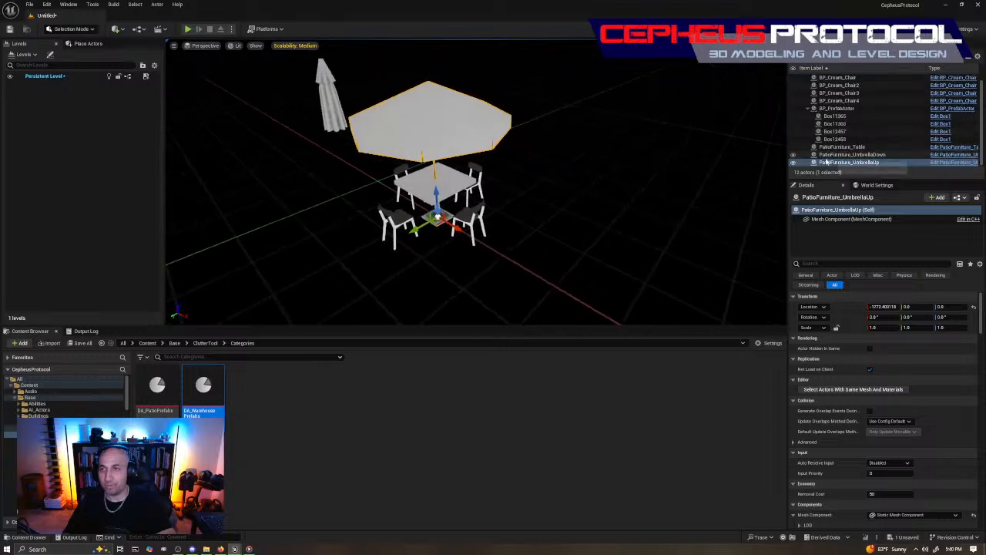
# Step: Inspect the patio table and each of the four surrounding chairs up close as separate actors
pyautogui.press('a')
pyautogui.moveTo(500, 275); pyautogui.dragTo(547, 276, button='right')
pyautogui.press('w')
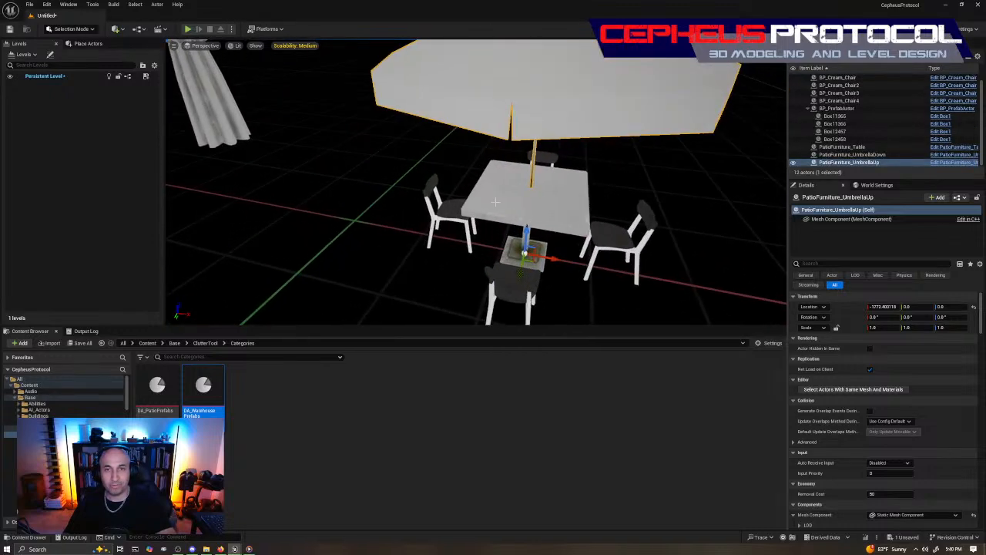
pyautogui.click(489, 202)
pyautogui.click(443, 200)
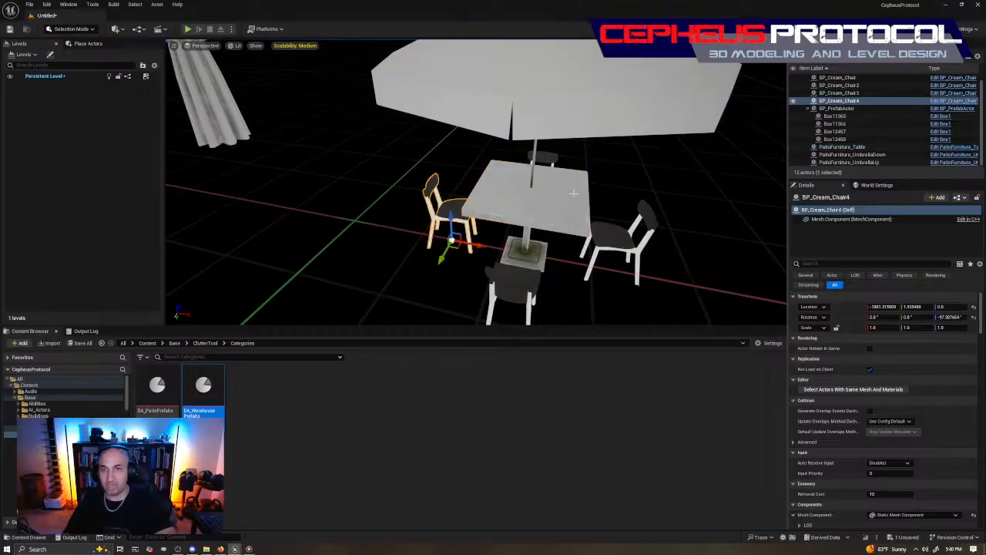
pyautogui.click(556, 163)
pyautogui.click(556, 163)
pyautogui.click(596, 249)
pyautogui.click(527, 275)
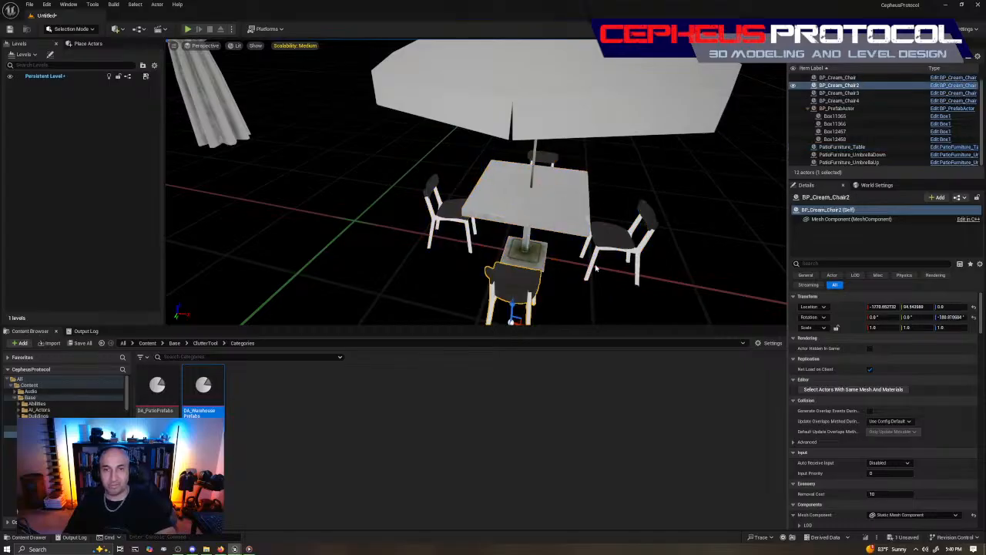
# Step: Review the whole patio set, selecting the open umbrella, the table and each of the four chairs in turn
pyautogui.moveTo(527, 275); pyautogui.dragTo(501, 276, button='right')
pyautogui.press('s')
pyautogui.press('d')
pyautogui.press('s')
pyautogui.press('d')
pyautogui.moveTo(633, 238); pyautogui.dragTo(621, 237, button='right')
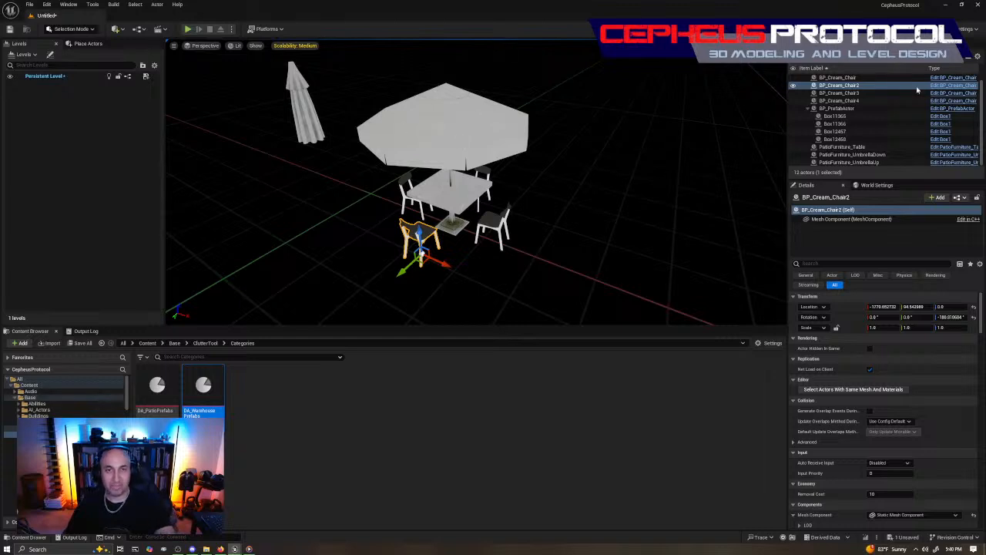
pyautogui.click(445, 133)
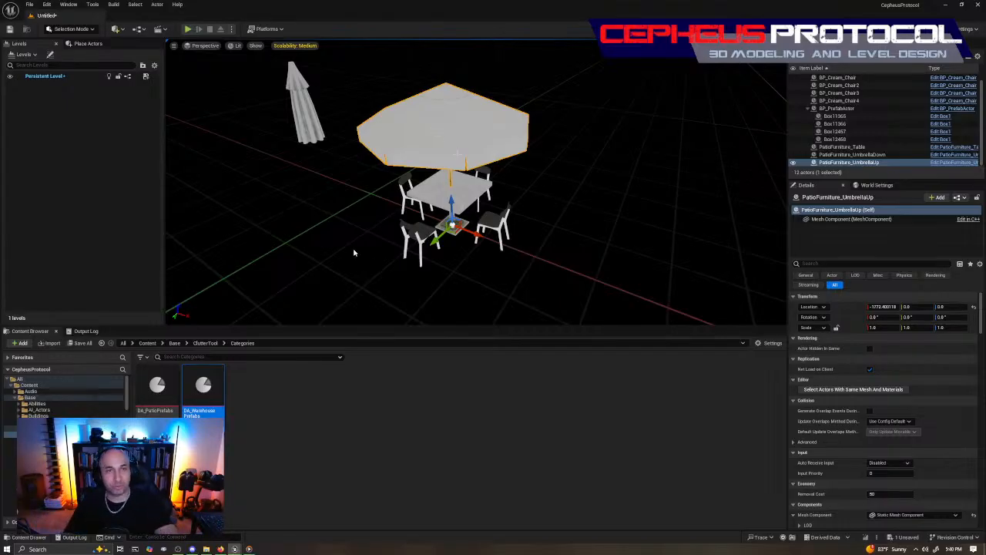
pyautogui.click(465, 192)
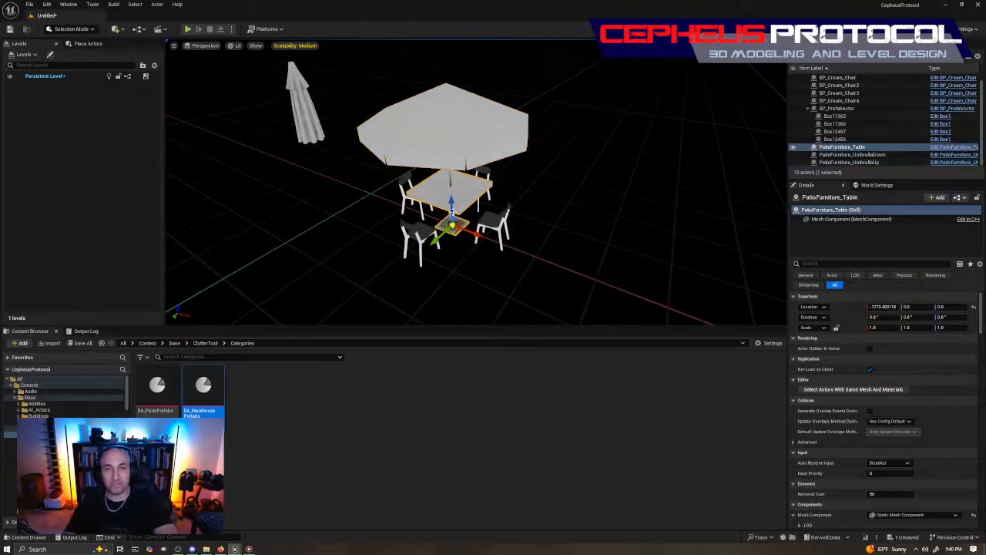
pyautogui.click(461, 147)
pyautogui.click(461, 188)
pyautogui.click(408, 182)
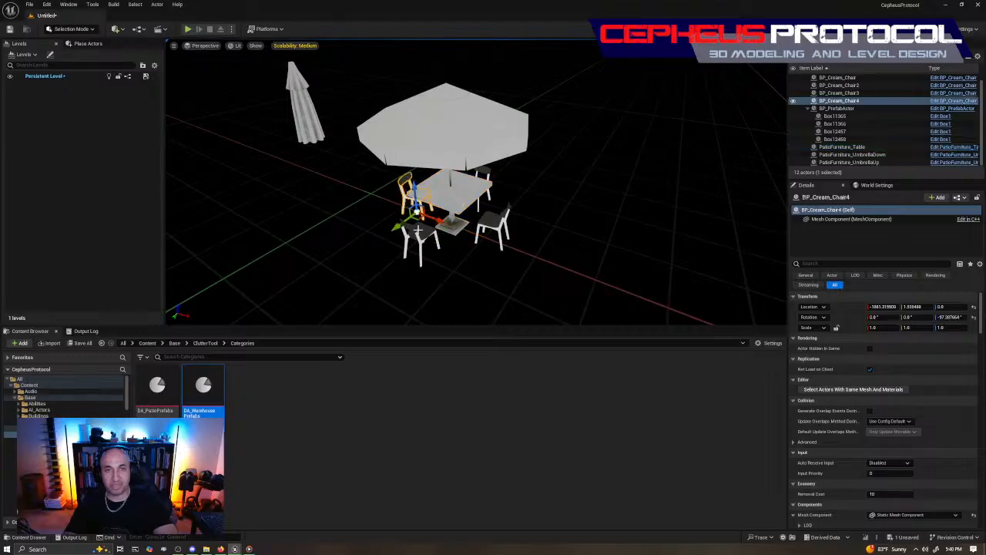
pyautogui.click(419, 231)
pyautogui.click(496, 225)
pyautogui.click(483, 173)
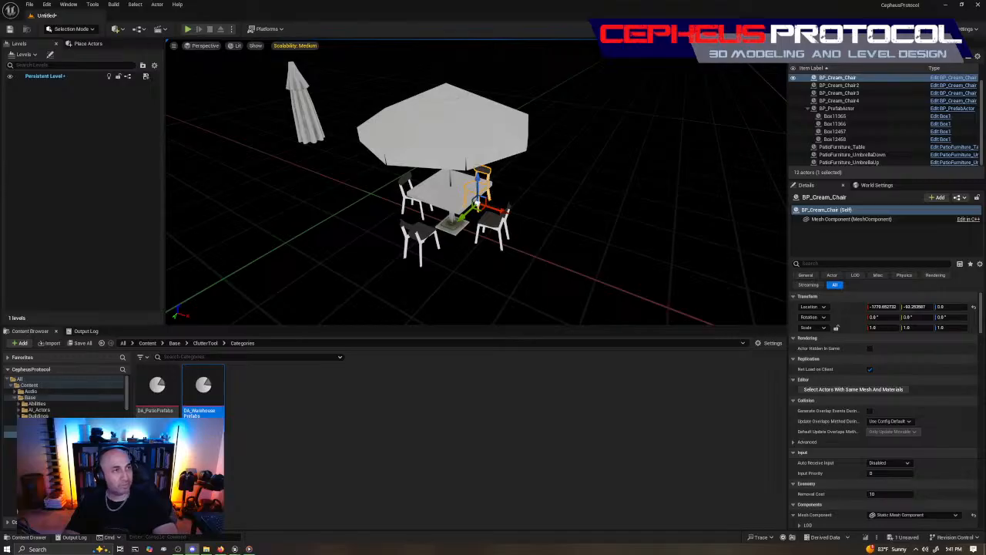
# Step: Select the stacked-crate BP_PrefabActor and look through the data assets available for its Prefab Asset
pyautogui.moveTo(599, 217); pyautogui.dragTo(693, 219, button='right')
pyautogui.click(440, 213)
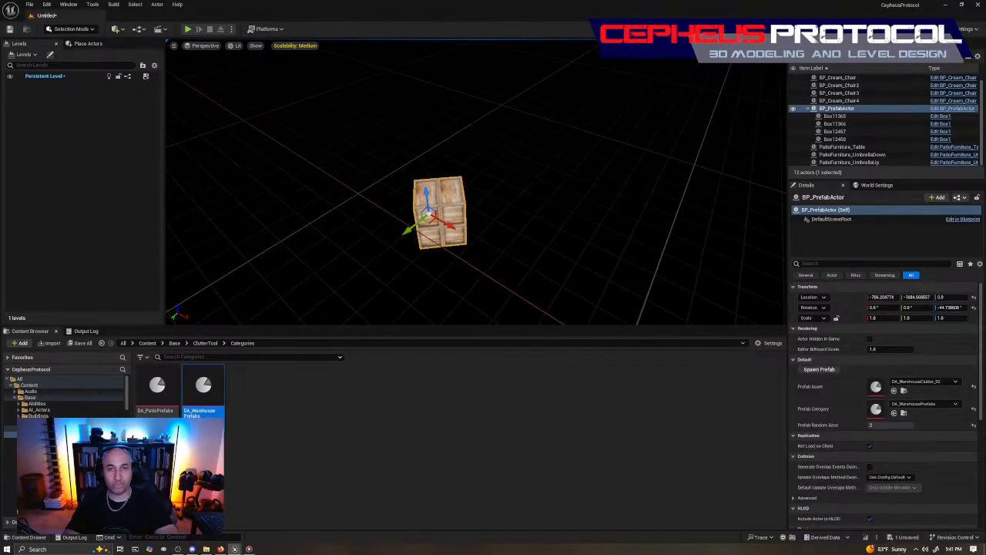
pyautogui.moveTo(440, 214); pyautogui.dragTo(416, 185, button='right')
pyautogui.moveTo(571, 195)
pyautogui.mouseDown(button='right')
pyautogui.moveTo(597, 189)
pyautogui.moveTo(574, 220)
pyautogui.moveTo(571, 195)
pyautogui.mouseUp(button='right')
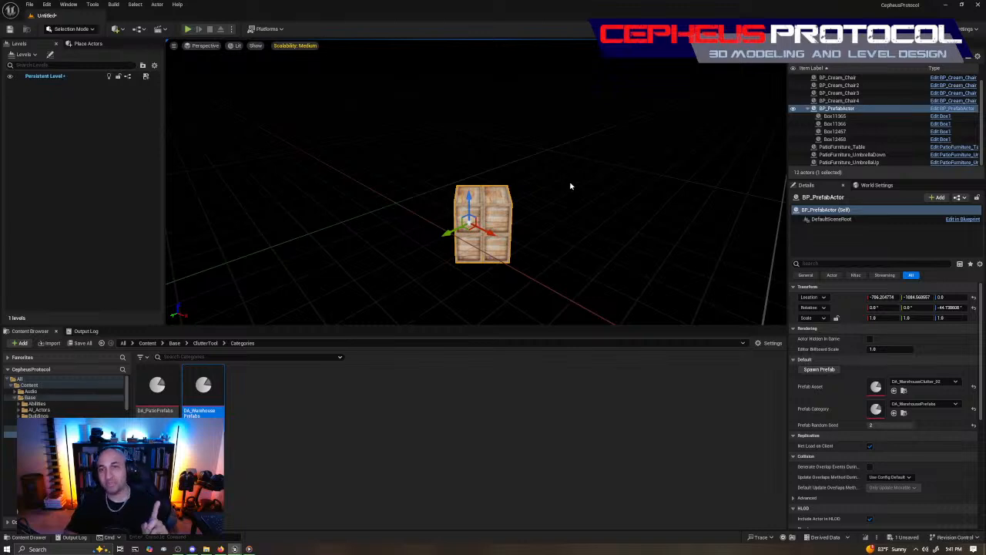
pyautogui.moveTo(462, 233); pyautogui.dragTo(496, 248, button='right')
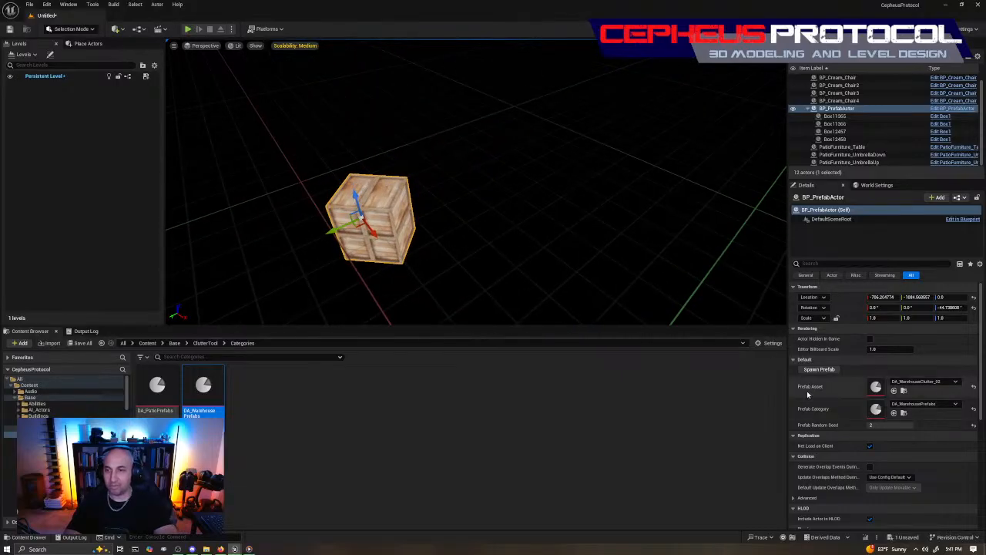
pyautogui.click(924, 381)
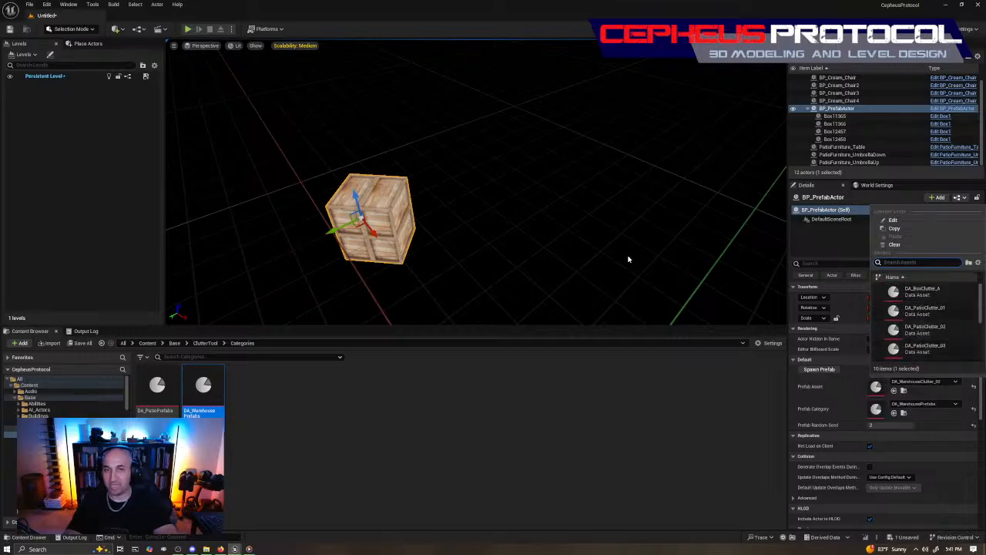
# Step: Select the patio table under the open umbrella and switch the viewport to the top view
pyautogui.moveTo(627, 258); pyautogui.dragTo(627, 231, button='right')
pyautogui.moveTo(427, 260); pyautogui.dragTo(327, 266, button='right')
pyautogui.press('w')
pyautogui.click(427, 260)
pyautogui.click(433, 296)
pyautogui.press('s')
pyautogui.moveTo(504, 262)
pyautogui.mouseDown(button='right')
pyautogui.moveTo(532, 308)
pyautogui.moveTo(454, 277)
pyautogui.moveTo(416, 281)
pyautogui.moveTo(505, 304)
pyautogui.moveTo(500, 248)
pyautogui.mouseUp(button='right')
pyautogui.press('w')
pyautogui.press('s')
pyautogui.press('w')
pyautogui.press('s')
pyautogui.press('s')
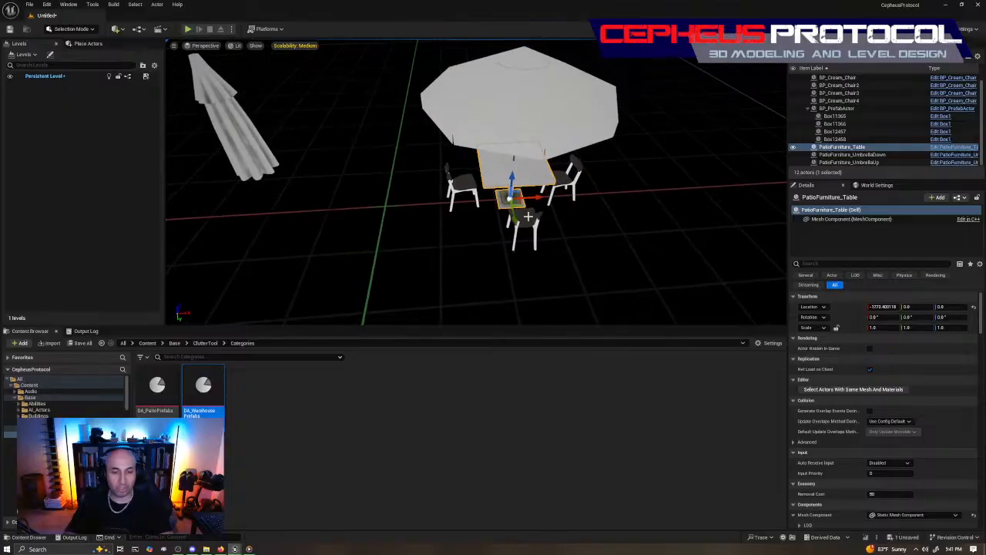
pyautogui.hotkey('alt', 'j')
pyautogui.moveTo(504, 169); pyautogui.dragTo(613, 184, button='right')
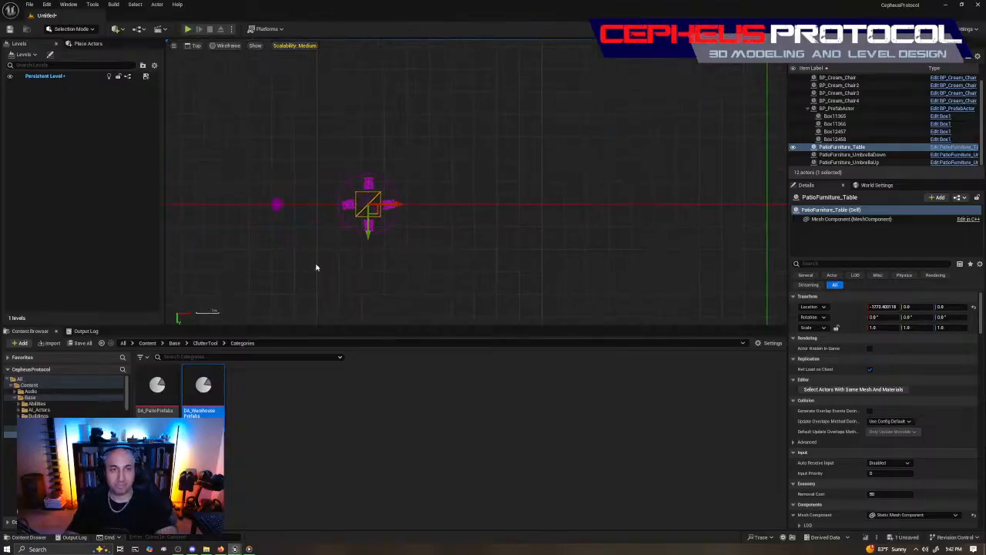
# Step: Select the table, its four chairs and the open umbrella together and move them to the world origin
pyautogui.moveTo(315, 268); pyautogui.dragTo(469, 178)
pyautogui.moveTo(469, 178); pyautogui.dragTo(329, 223, button='right')
pyautogui.moveTo(314, 220); pyautogui.dragTo(714, 297)
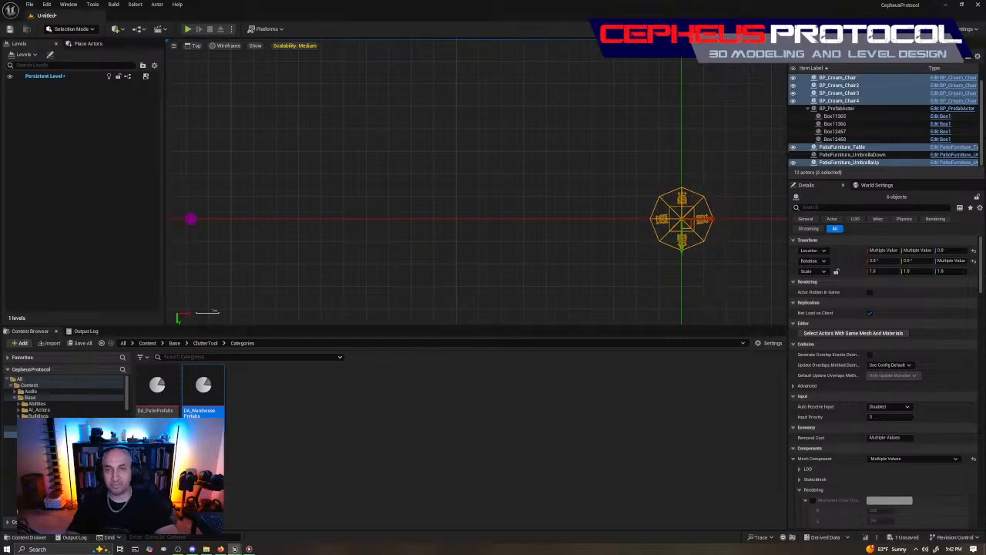
pyautogui.moveTo(635, 186); pyautogui.dragTo(463, 191, button='right')
pyautogui.moveTo(558, 245); pyautogui.dragTo(505, 214, button='right')
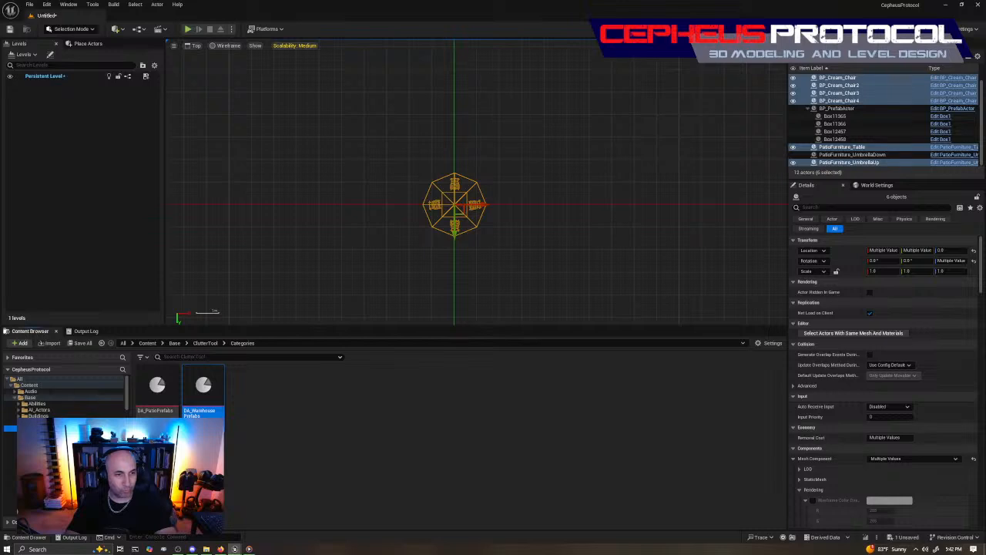
# Step: Run the EUW_CreatePrefab editor utility widget from the ClutterTool folder and place its window clear of the furniture
pyautogui.click(9, 428)
pyautogui.rightClick(479, 390)
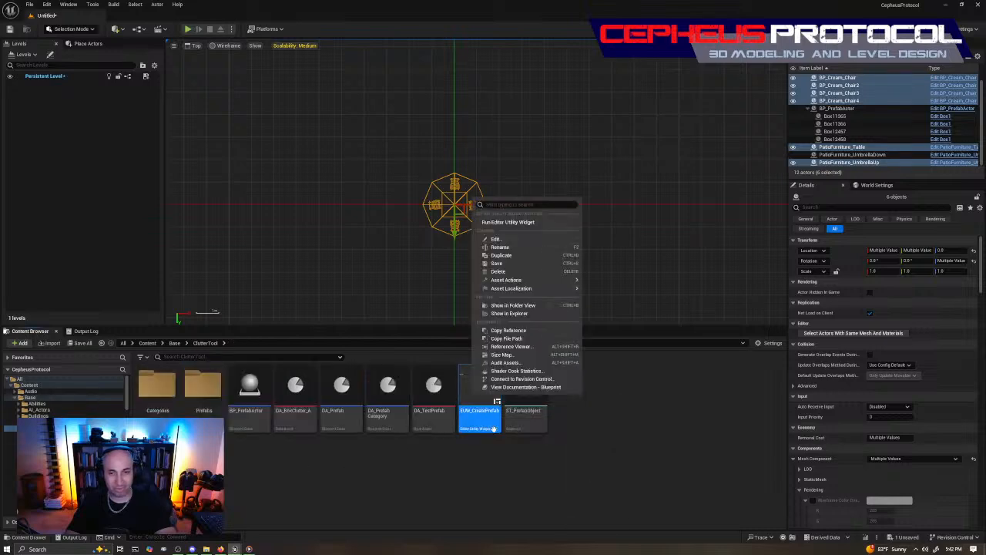
pyautogui.click(528, 223)
pyautogui.moveTo(526, 115); pyautogui.dragTo(742, 164)
# Step: Return the viewport to perspective and frame the selected patio set beside the Create Prefab window
pyautogui.moveTo(489, 220); pyautogui.dragTo(605, 227, button='right')
pyautogui.hotkey('alt', 'g')
pyautogui.moveTo(442, 224); pyautogui.dragTo(426, 172, button='right')
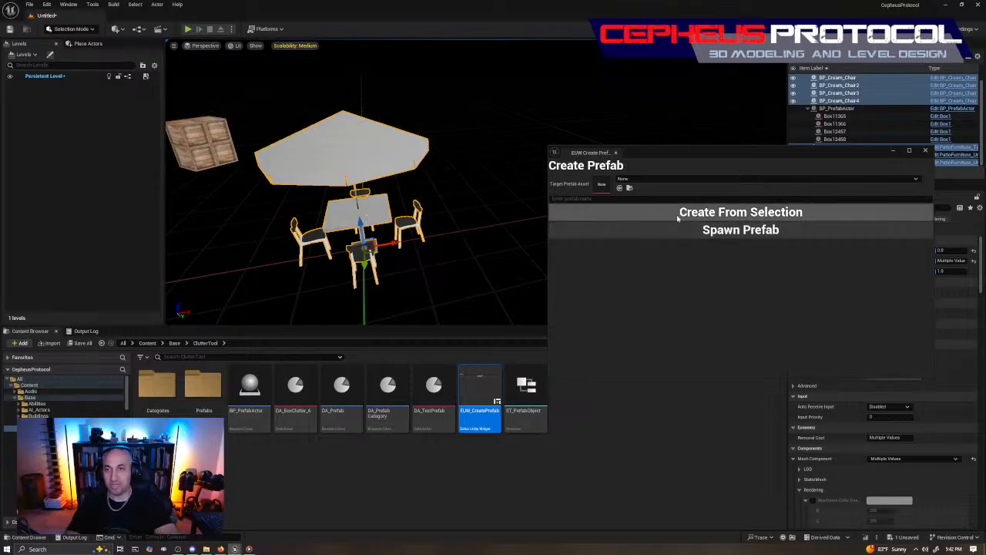
pyautogui.press('s')
pyautogui.moveTo(463, 224); pyautogui.dragTo(439, 223, button='right')
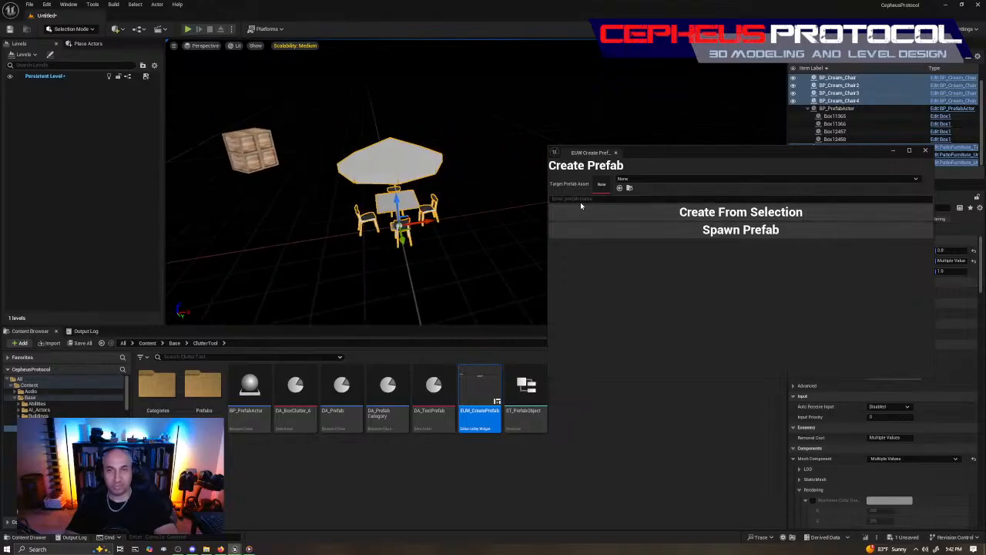
# Step: Open the Prefabs folder to review the saved prefab assets and close the Create Prefab window
pyautogui.doubleClick(203, 385)
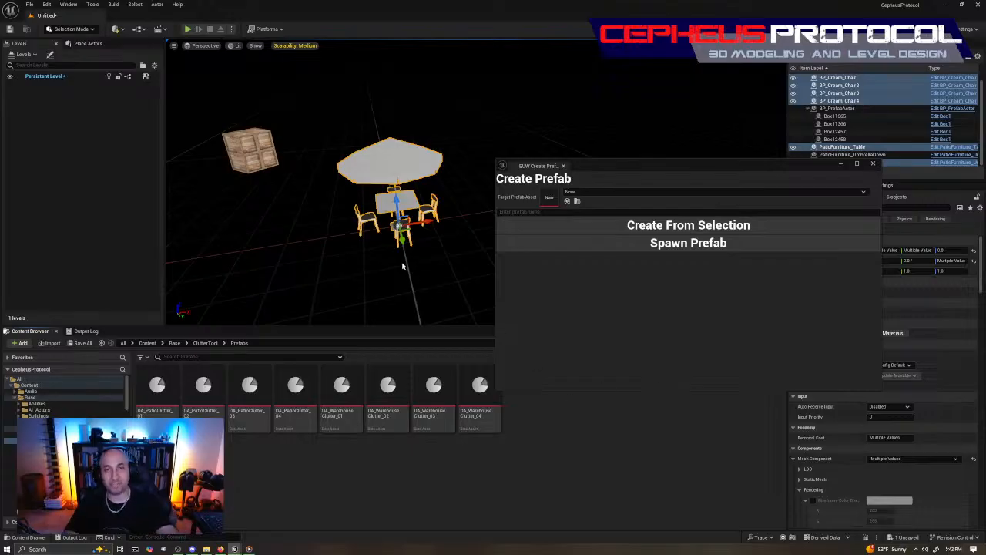
pyautogui.moveTo(687, 159); pyautogui.dragTo(709, 144)
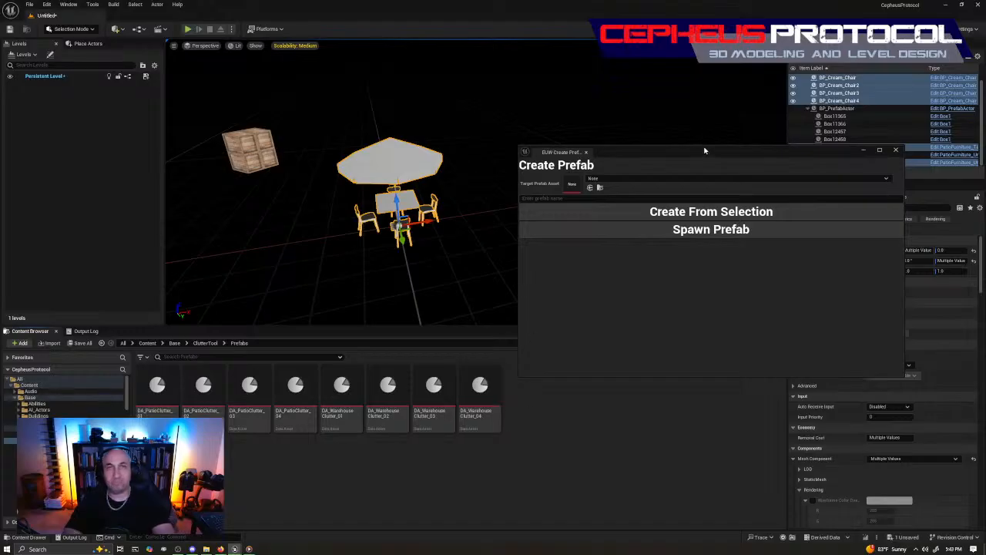
pyautogui.moveTo(705, 149); pyautogui.dragTo(451, 84)
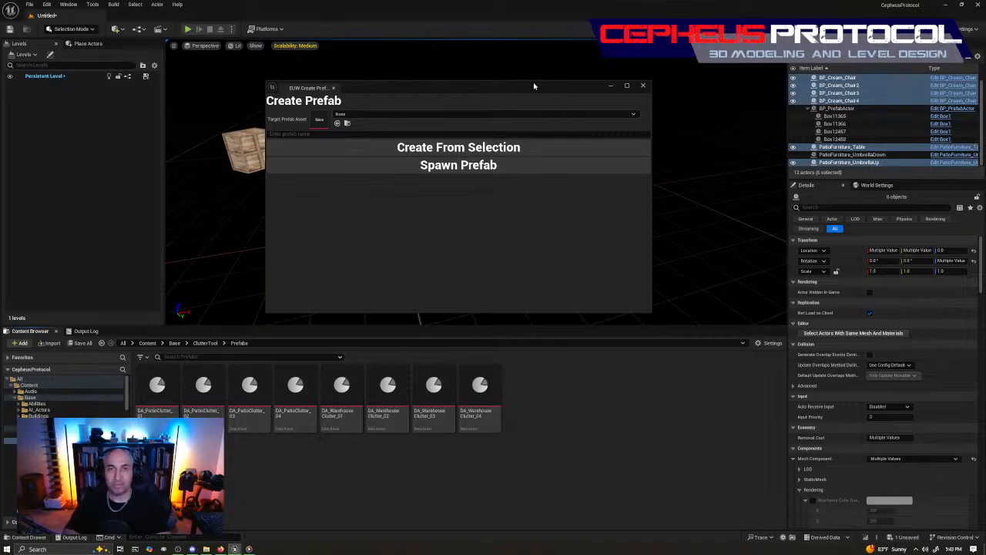
pyautogui.moveTo(534, 86); pyautogui.dragTo(782, 103)
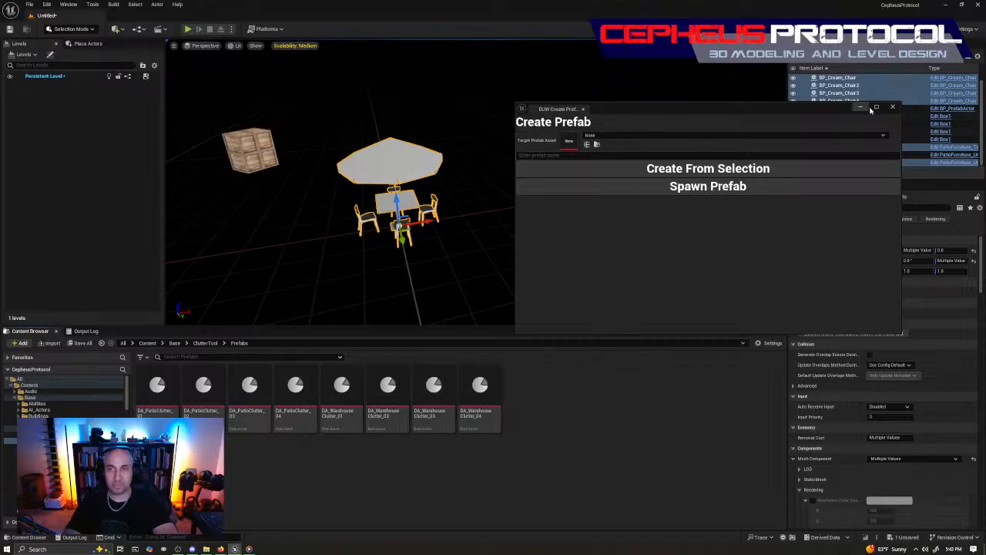
pyautogui.click(893, 107)
# Step: Select the stacked-crate prefab actor again and check which options its Prefab Category offers
pyautogui.click(268, 151)
pyautogui.moveTo(267, 151)
pyautogui.mouseDown(button='right')
pyautogui.moveTo(184, 165)
pyautogui.moveTo(270, 162)
pyautogui.mouseUp(button='right')
pyautogui.moveTo(508, 299); pyautogui.dragTo(462, 301, button='right')
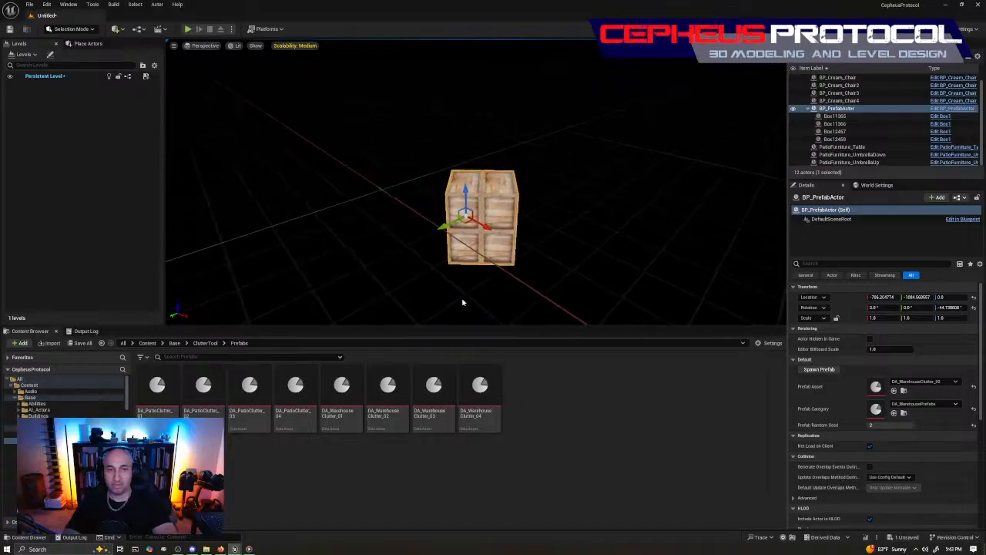
pyautogui.moveTo(374, 248); pyautogui.dragTo(454, 249, button='right')
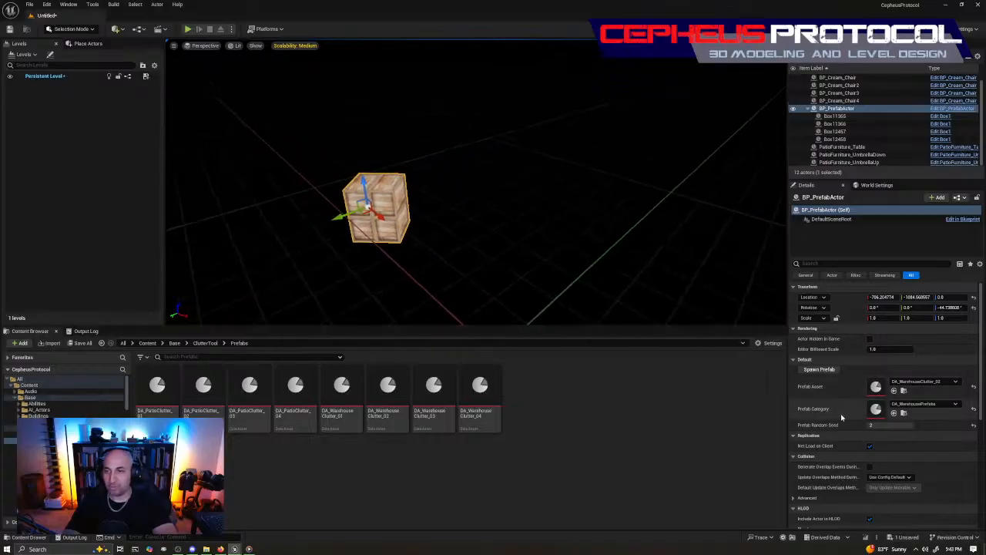
pyautogui.click(922, 408)
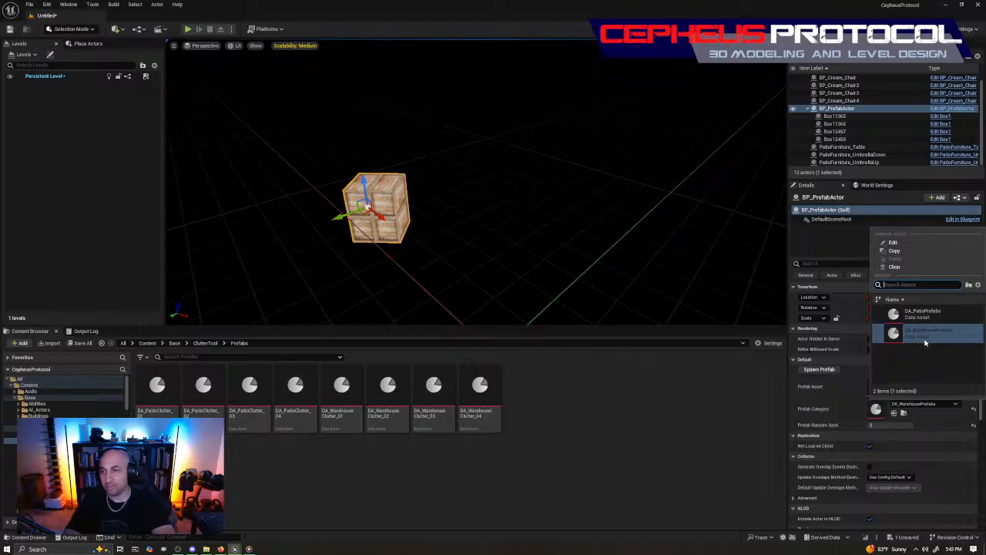
pyautogui.click(654, 263)
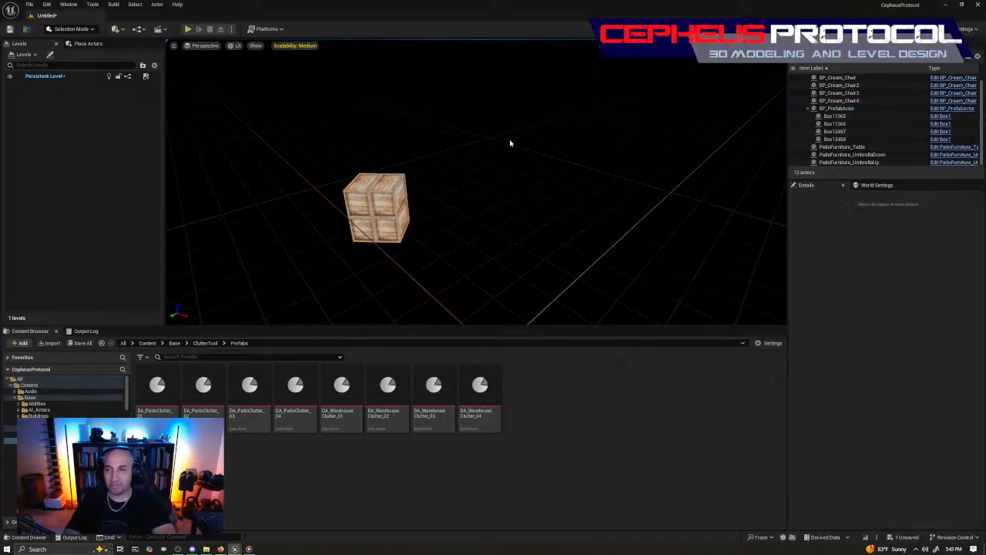
# Step: Set the Prefab Category of the stacked-crate prefab actor to DA_PatioPrefabs
pyautogui.click(387, 202)
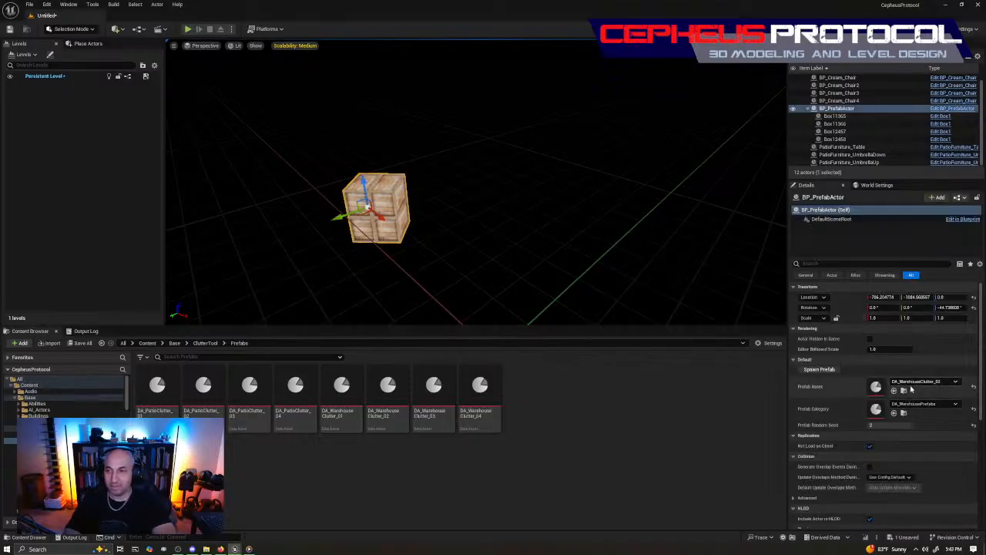
pyautogui.moveTo(540, 248); pyautogui.dragTo(562, 245, button='right')
pyautogui.moveTo(383, 205); pyautogui.dragTo(424, 198, button='right')
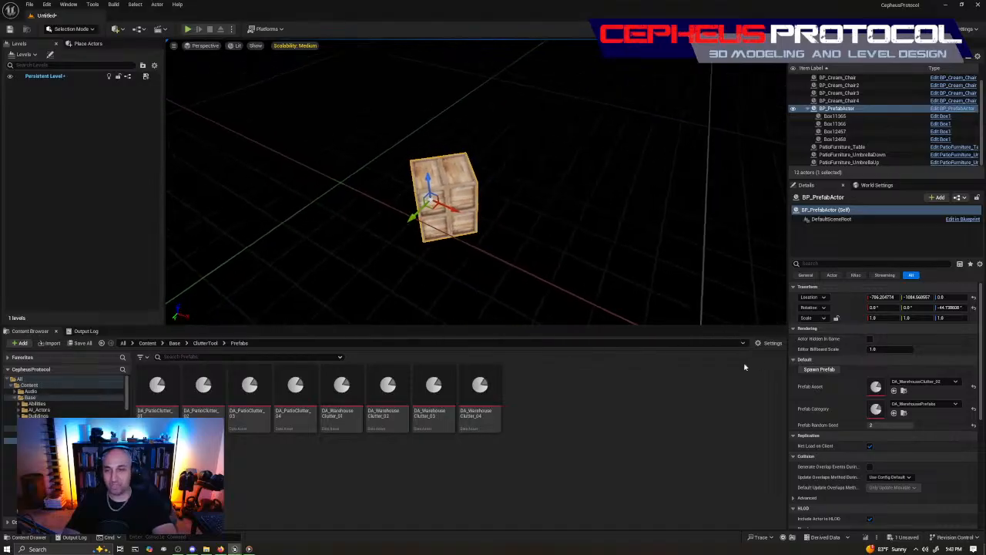
pyautogui.click(924, 406)
pyautogui.click(921, 313)
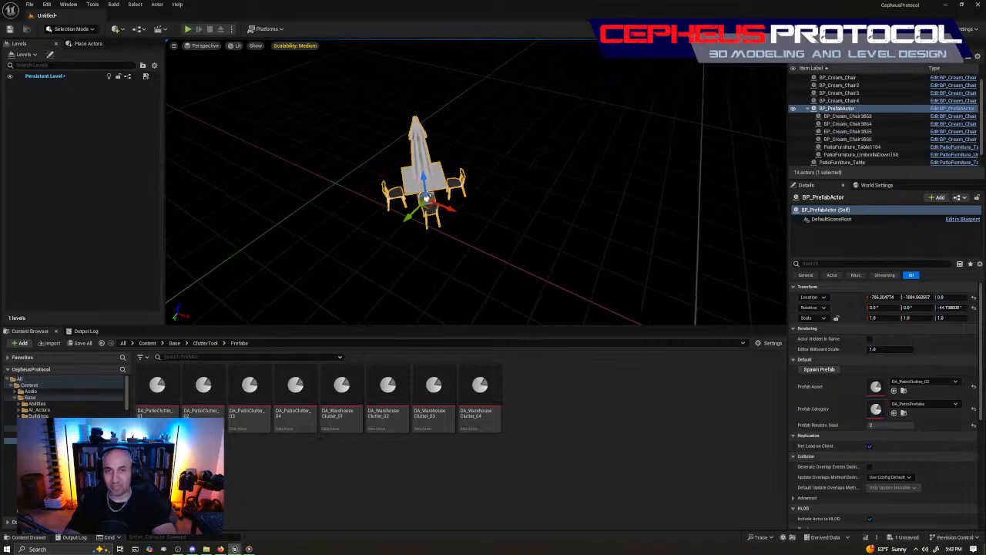
# Step: Move the patio prefab actor across the ground to about X -1138, Y -711
pyautogui.moveTo(561, 241); pyautogui.dragTo(524, 240, button='right')
pyautogui.moveTo(554, 202); pyautogui.dragTo(425, 225)
pyautogui.moveTo(425, 225); pyautogui.dragTo(389, 228, button='right')
pyautogui.moveTo(582, 224); pyautogui.dragTo(473, 182, button='right')
# Step: Inspect the patio set in the top and left wireframe views, ending in the perspective view
pyautogui.hotkey('alt', 'j')
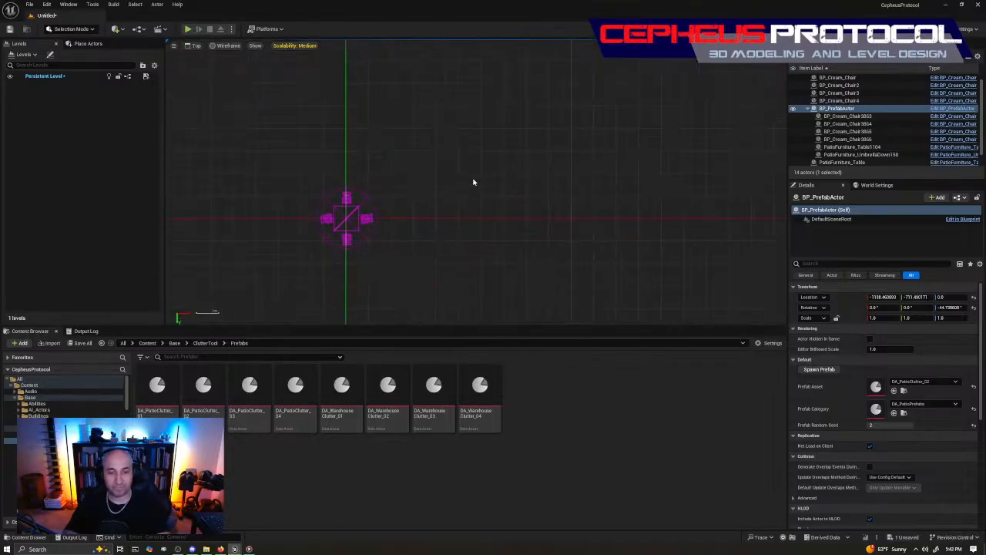
pyautogui.hotkey('alt', 'k')
pyautogui.moveTo(615, 174); pyautogui.dragTo(410, 181, button='right')
pyautogui.moveTo(590, 184); pyautogui.dragTo(406, 198, button='right')
pyautogui.scroll(2, 405, 198)
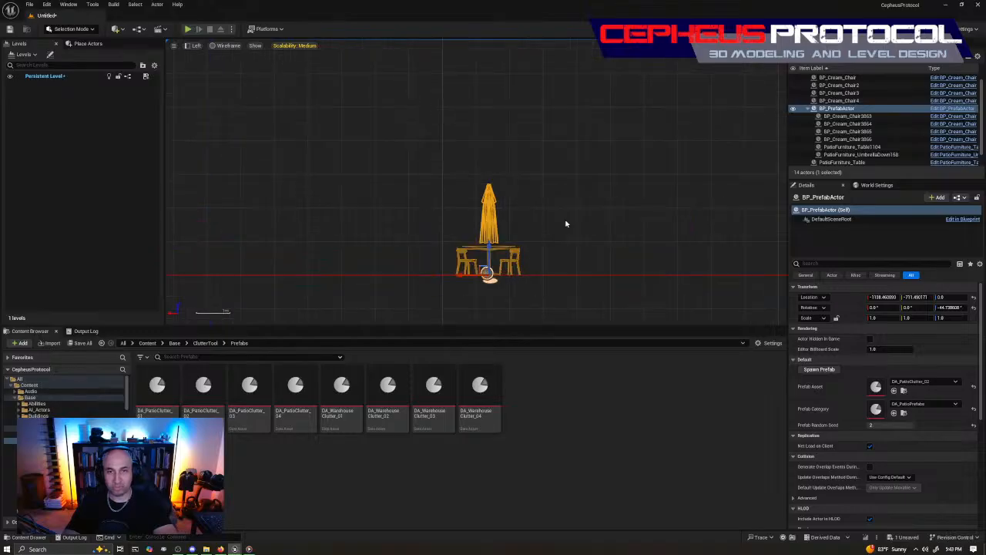
pyautogui.moveTo(566, 224); pyautogui.dragTo(526, 160, button='right')
pyautogui.scroll(-2, 526, 160)
pyautogui.moveTo(495, 189); pyautogui.dragTo(490, 240, button='right')
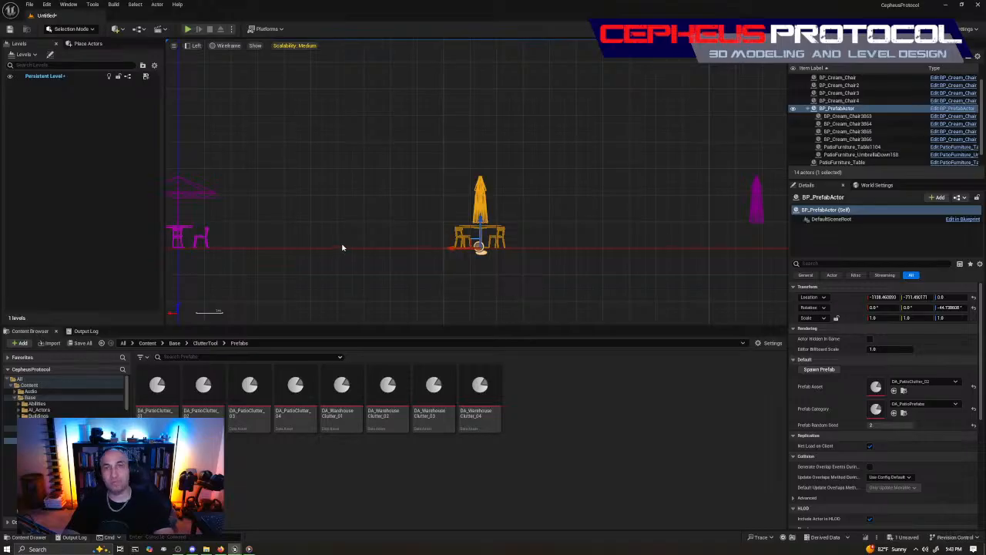
pyautogui.hotkey('alt', 'g')
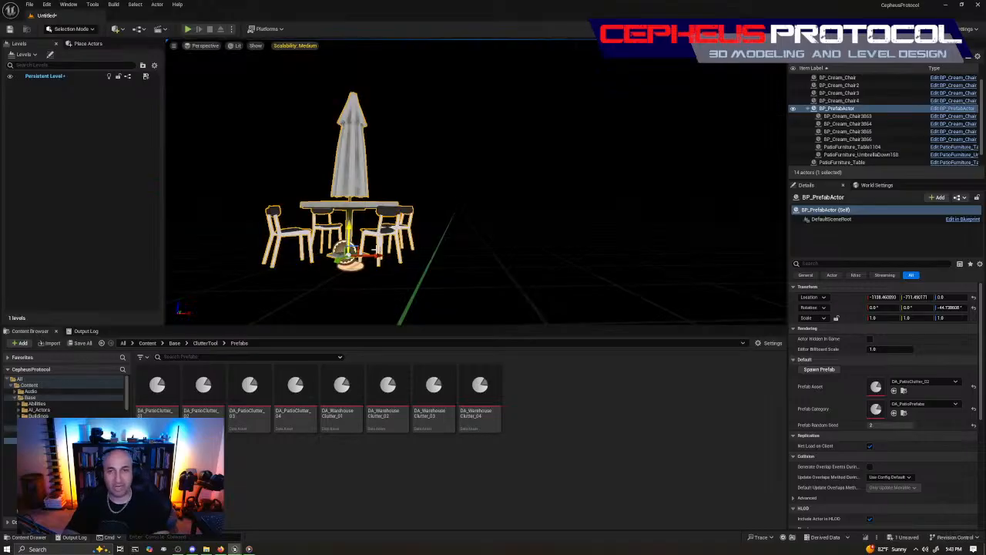
# Step: Spawn the closed-umbrella patio prefab in place and move the prefab actor away from the spawned pieces along the X axis
pyautogui.moveTo(513, 189); pyautogui.dragTo(570, 219, button='right')
pyautogui.click(488, 237)
pyautogui.click(377, 223)
pyautogui.moveTo(378, 224); pyautogui.dragTo(308, 220, button='right')
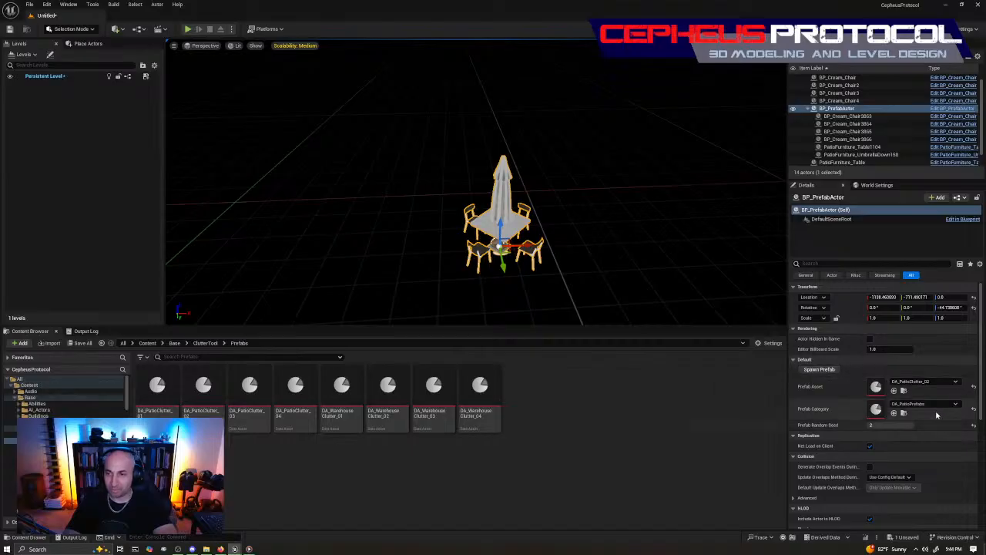
pyautogui.moveTo(465, 204)
pyautogui.mouseDown(button='right')
pyautogui.moveTo(423, 207)
pyautogui.moveTo(465, 204)
pyautogui.mouseUp(button='right')
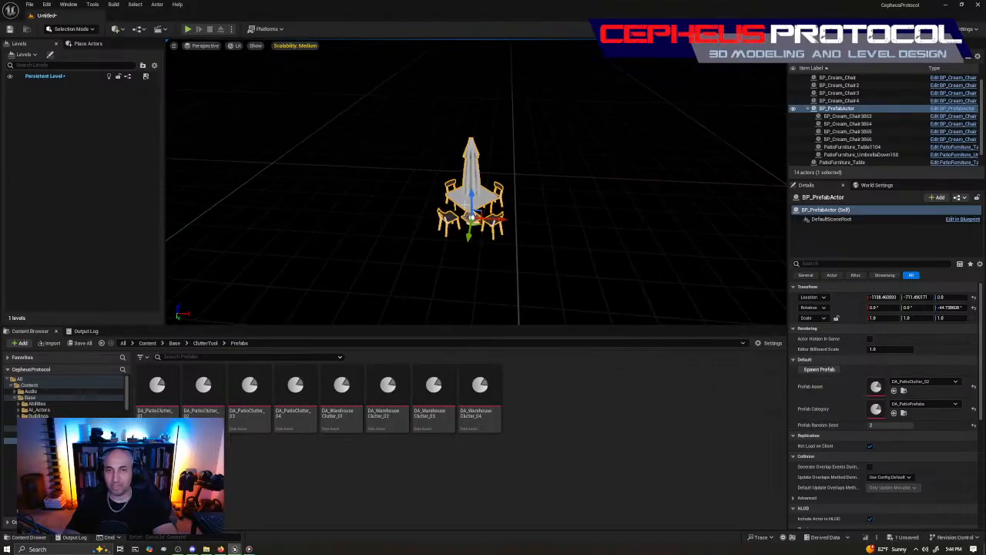
pyautogui.click(819, 369)
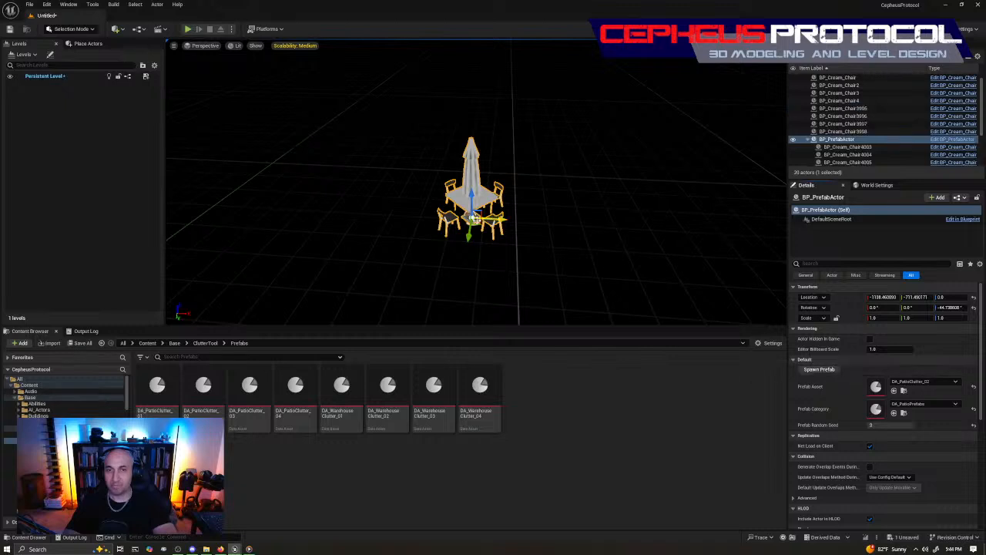
pyautogui.keyDown('alt'); pyautogui.moveTo(492, 221); pyautogui.dragTo(696, 220); pyautogui.keyUp('alt')
# Step: Select the spawned umbrella, table and chairs one by one to check that each is a separate actor
pyautogui.click(474, 179)
pyautogui.click(466, 198)
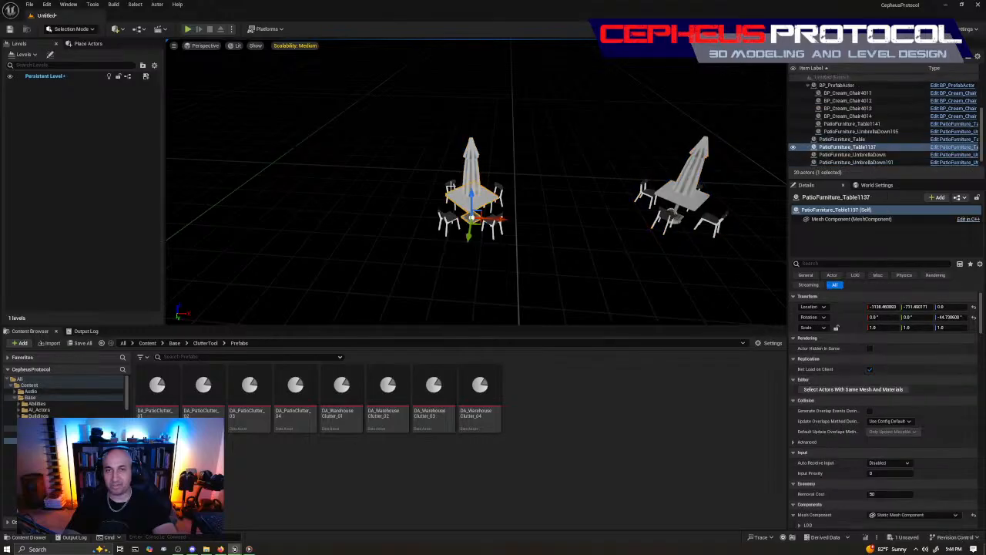
pyautogui.click(451, 187)
pyautogui.click(448, 213)
pyautogui.click(491, 227)
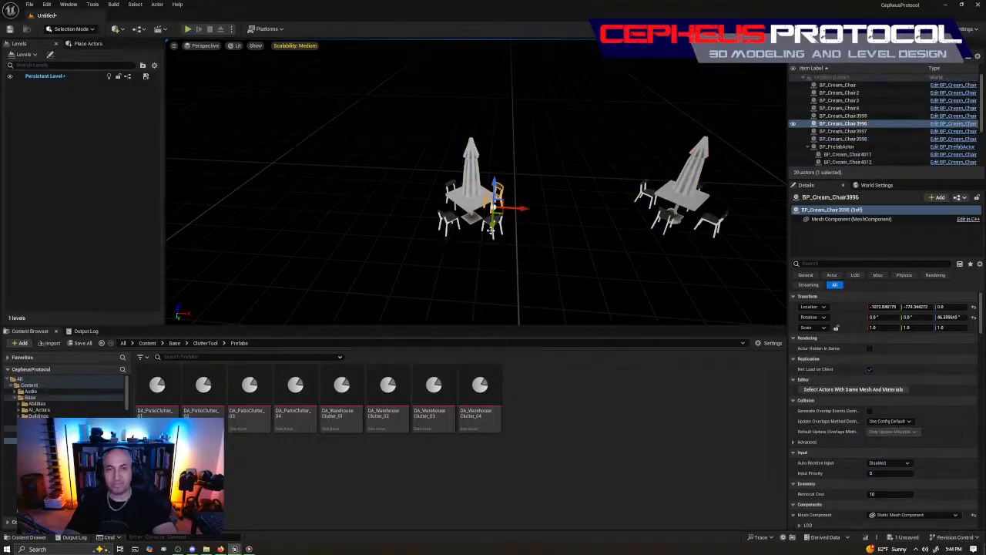
pyautogui.click(497, 223)
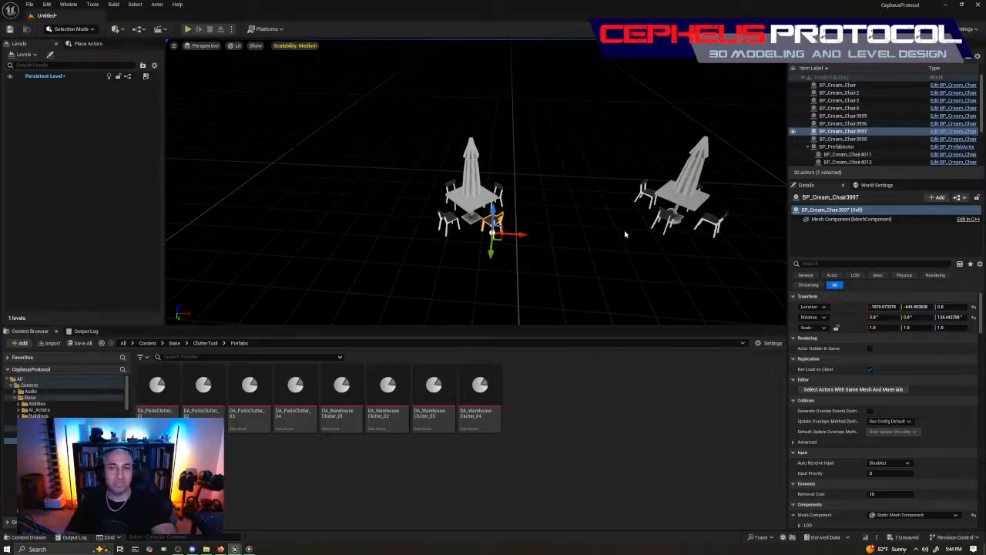
# Step: Select the prefab actor and move it farther from the spawned patio set, to about X -440, Y -726
pyautogui.click(688, 220)
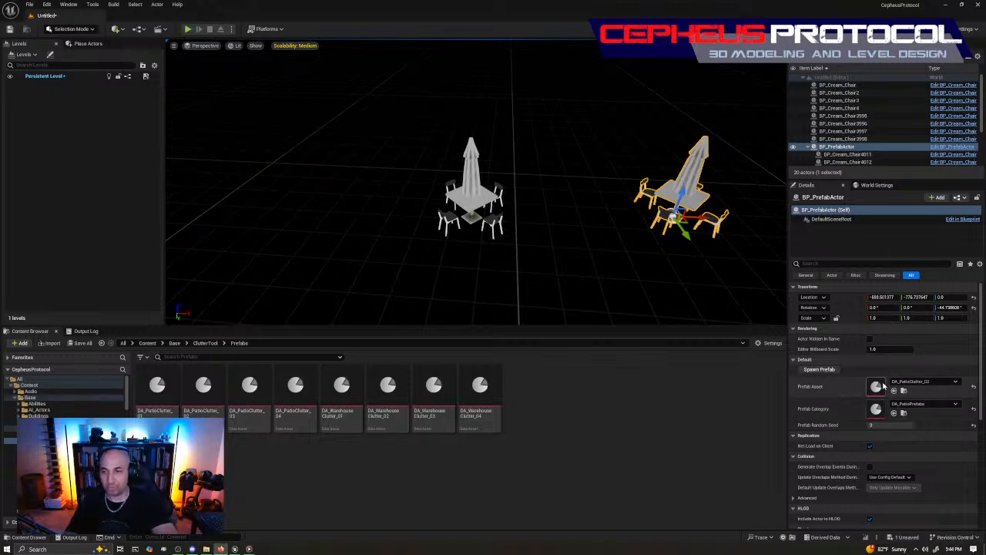
pyautogui.moveTo(653, 258)
pyautogui.mouseDown(button='right')
pyautogui.moveTo(655, 243)
pyautogui.moveTo(643, 266)
pyautogui.moveTo(661, 265)
pyautogui.mouseUp(button='right')
pyautogui.press('d')
pyautogui.press('s')
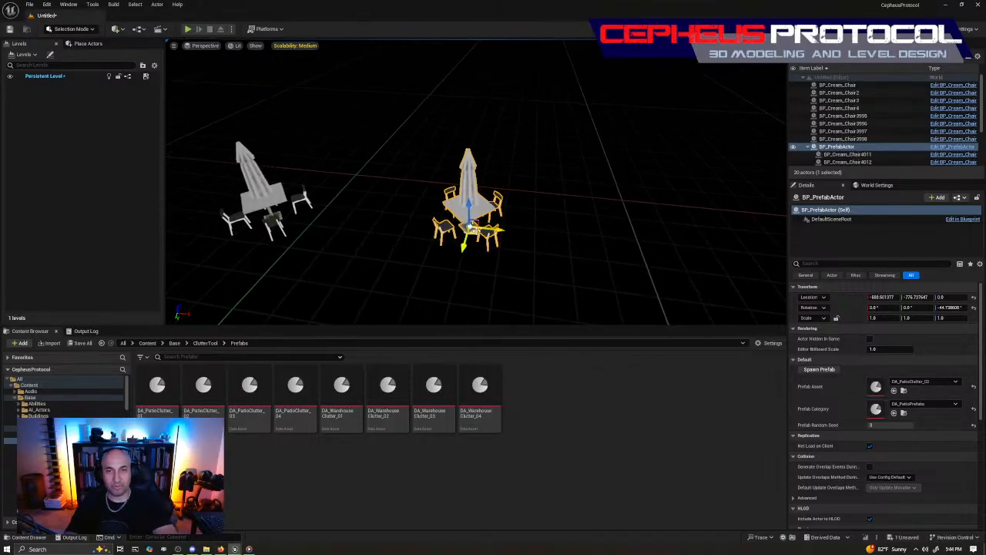
pyautogui.moveTo(476, 233); pyautogui.dragTo(497, 232)
pyautogui.moveTo(496, 233)
pyautogui.mouseDown(button='right')
pyautogui.moveTo(472, 234)
pyautogui.moveTo(494, 235)
pyautogui.mouseUp(button='right')
pyautogui.press('s')
pyautogui.press('w')
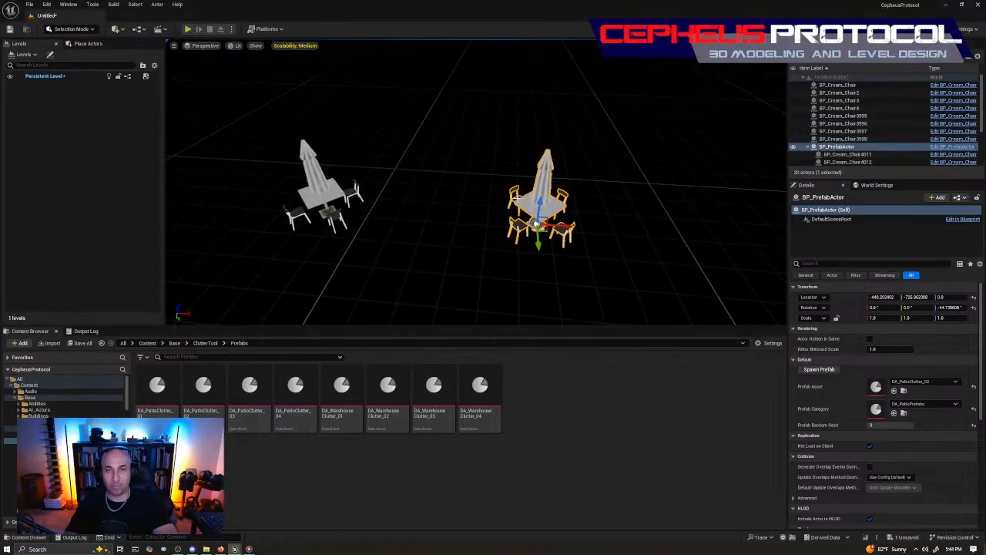
pyautogui.moveTo(599, 233)
pyautogui.mouseDown(button='right')
pyautogui.moveTo(609, 233)
pyautogui.moveTo(599, 234)
pyautogui.mouseUp(button='right')
pyautogui.press('s')
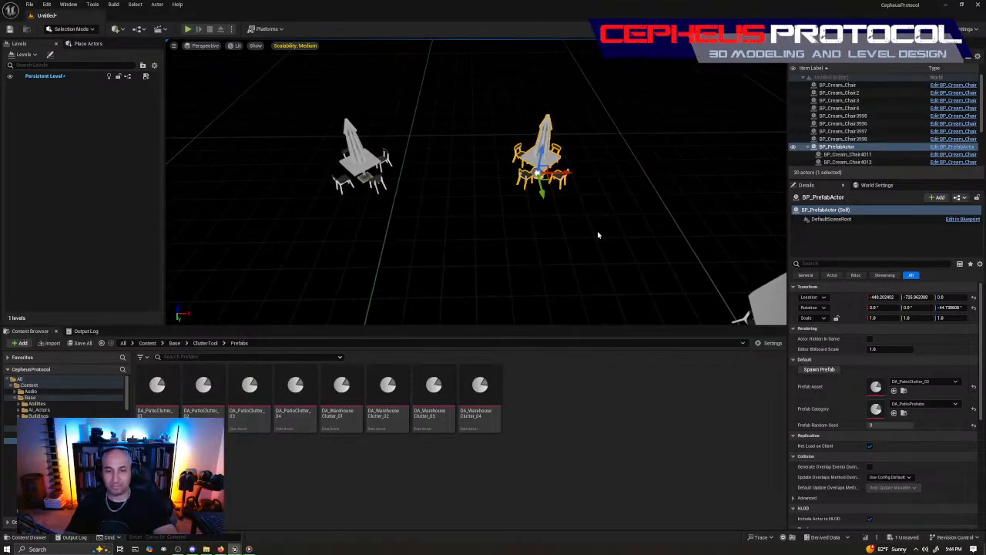
# Step: Undo the recent selections, the prefab actor moves and the prefab spawn
pyautogui.hotkey('ctrl', 'z')
pyautogui.hotkey('ctrl', 'z')
pyautogui.hotkey('ctrl', 'z')
pyautogui.hotkey('ctrl', 'z')
pyautogui.hotkey('ctrl', 'z')
pyautogui.hotkey('ctrl', 'z')
pyautogui.hotkey('ctrl', 'z')
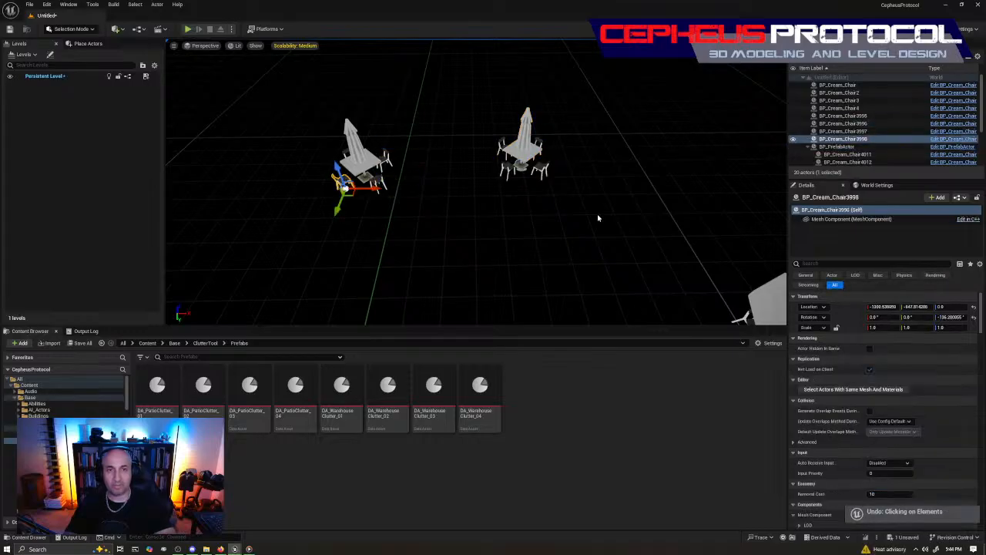
pyautogui.hotkey('ctrl', 'z')
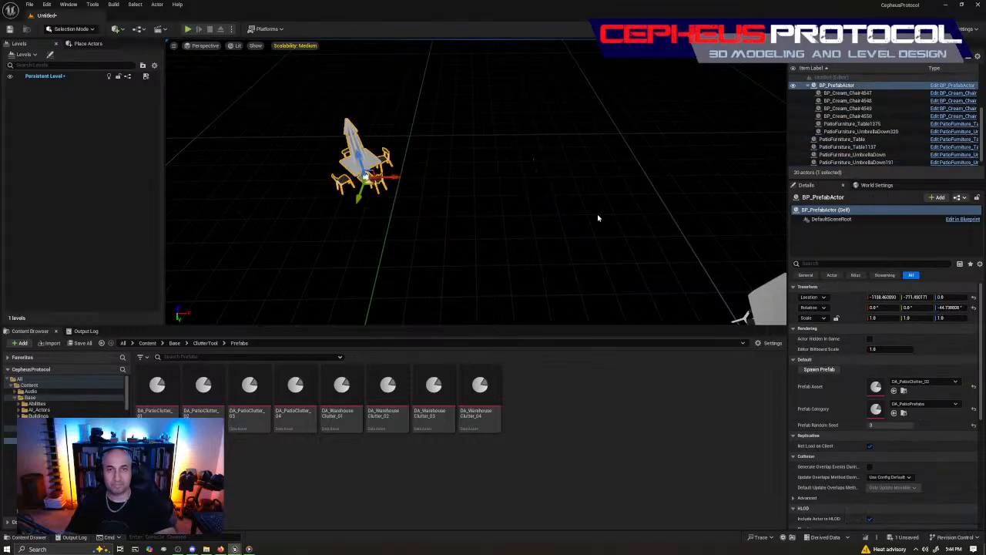
pyautogui.hotkey('ctrl', 'z')
pyautogui.hotkey('ctrl', 'z')
pyautogui.hotkey('ctrl', 'z')
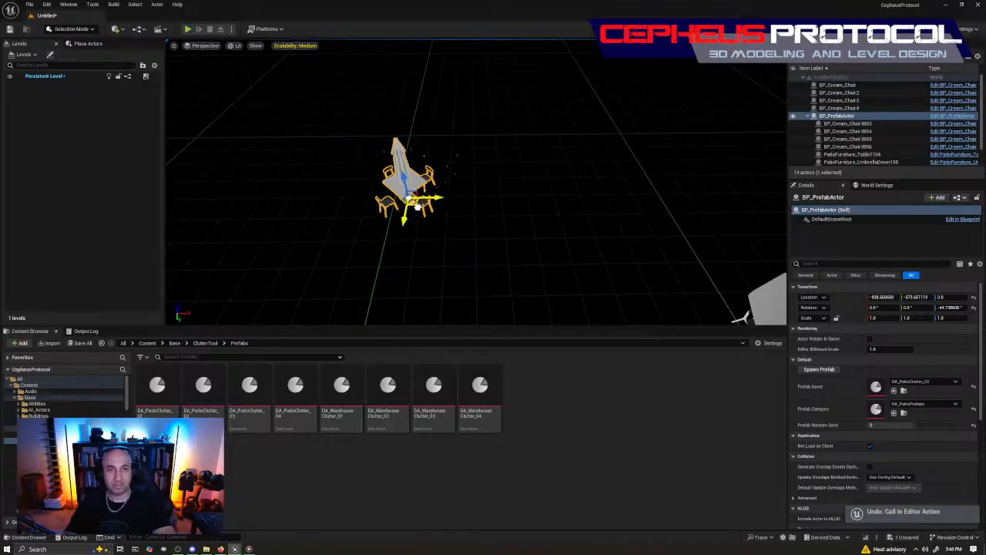
# Step: Spawn the closed-umbrella patio prefab again and move the prefab actor clear of the spawned pieces
pyautogui.click(819, 370)
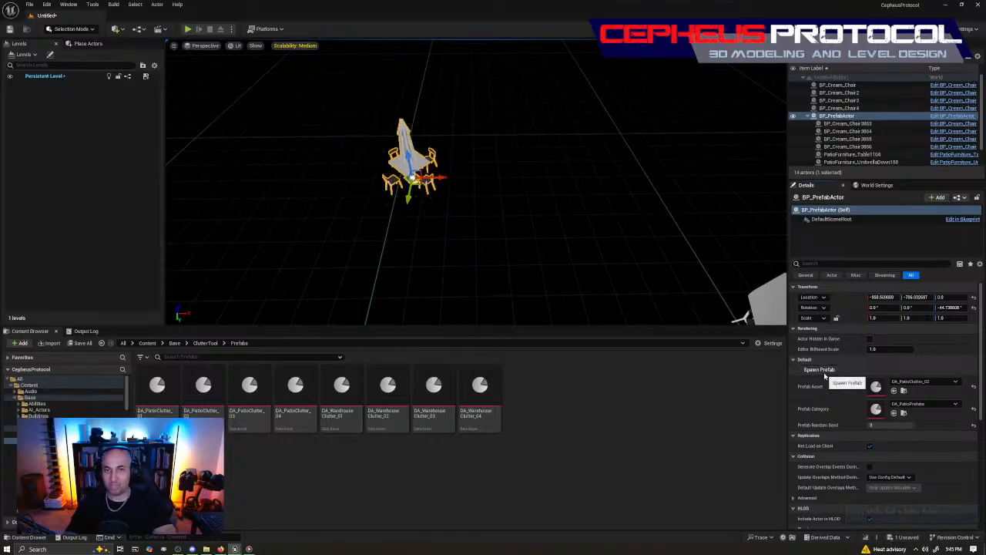
pyautogui.keyDown('alt'); pyautogui.moveTo(417, 183); pyautogui.dragTo(567, 181); pyautogui.keyUp('alt')
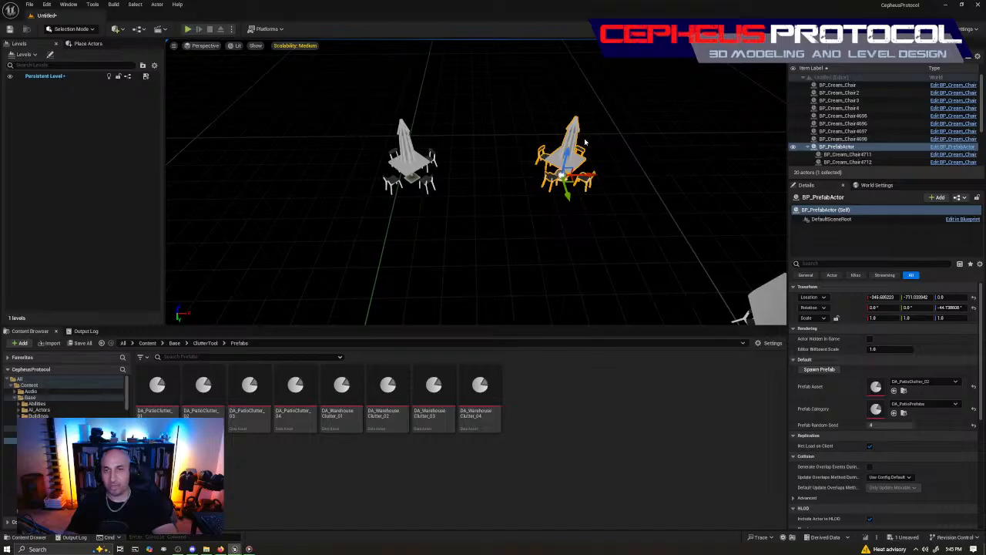
# Step: Review the choices available for the prefab actor's Prefab Category and Prefab Asset, leaving the asset on DA_PatioClutter_02
pyautogui.click(932, 406)
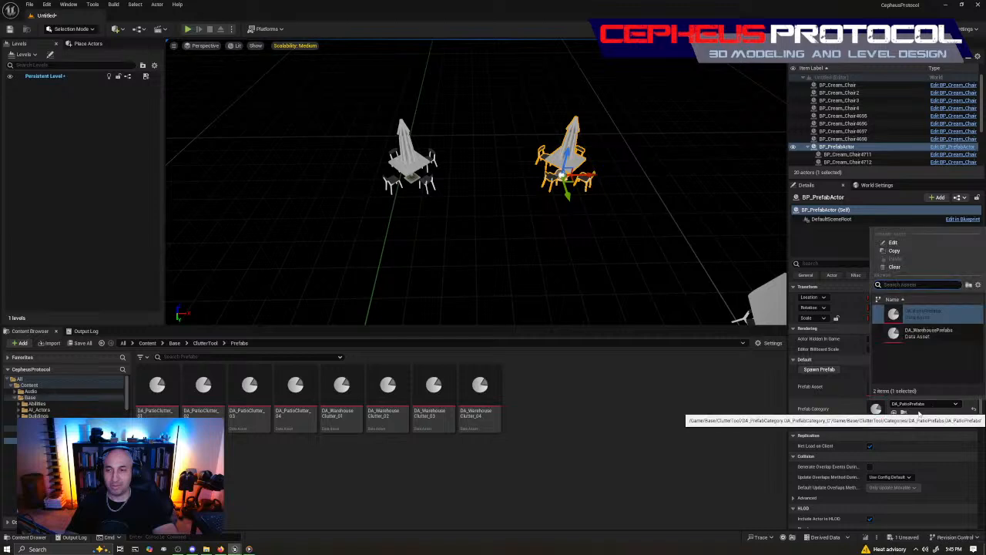
pyautogui.click(711, 389)
pyautogui.click(925, 381)
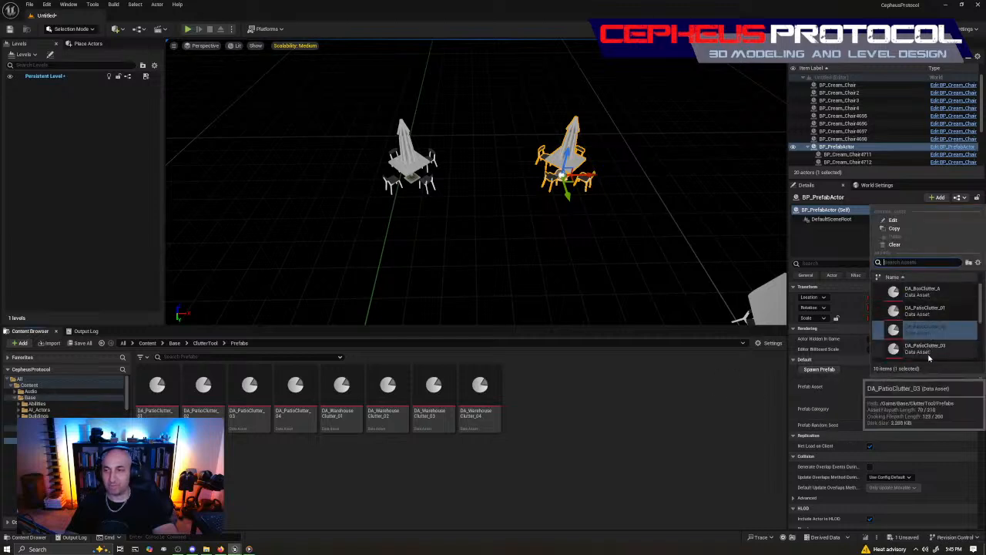
pyautogui.click(911, 337)
pyautogui.moveTo(488, 185)
pyautogui.mouseDown(button='right')
pyautogui.moveTo(431, 166)
pyautogui.moveTo(501, 188)
pyautogui.moveTo(488, 185)
pyautogui.mouseUp(button='right')
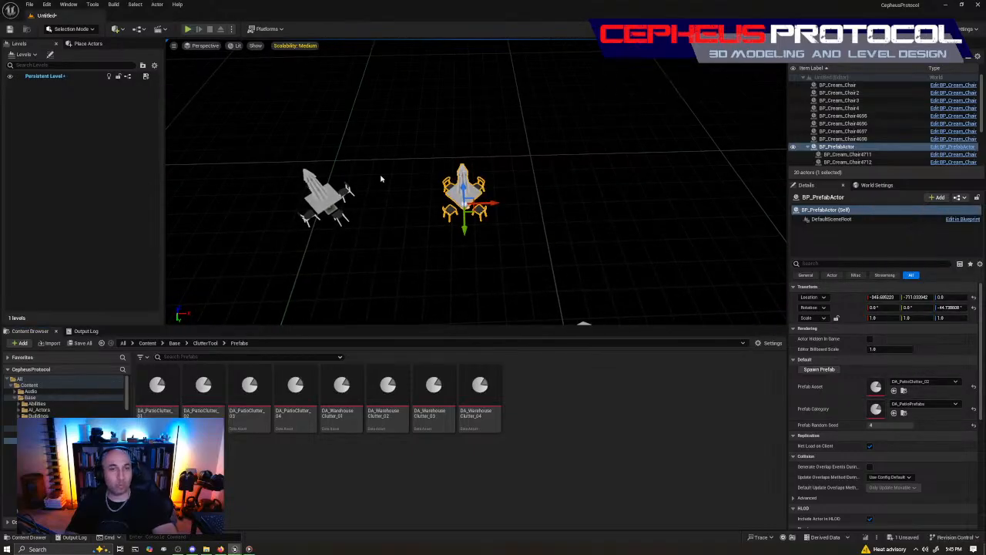
# Step: Move the prefab actor nearer the spawned patio set and set its Prefab Random Seed to 0
pyautogui.moveTo(449, 214); pyautogui.dragTo(436, 215)
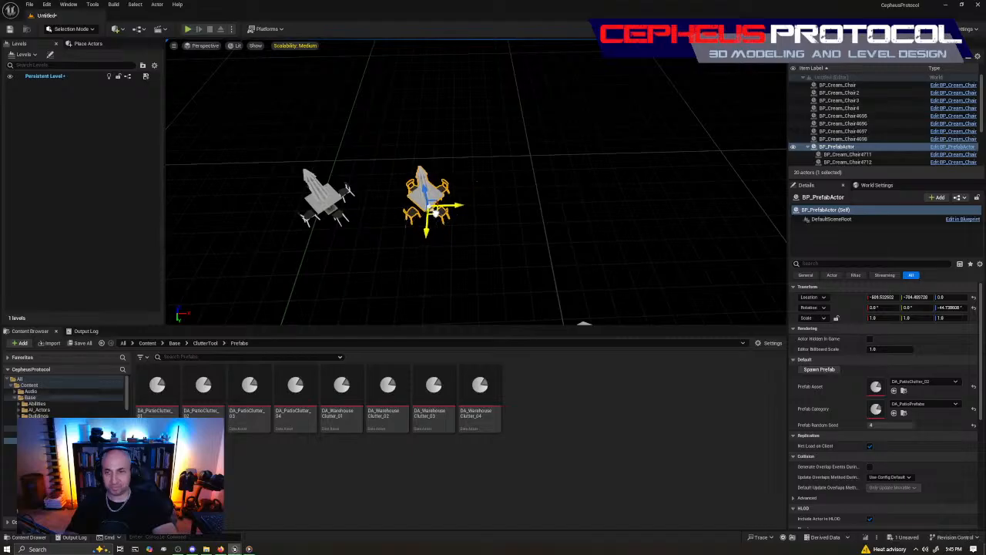
pyautogui.scroll(5, 502, 174)
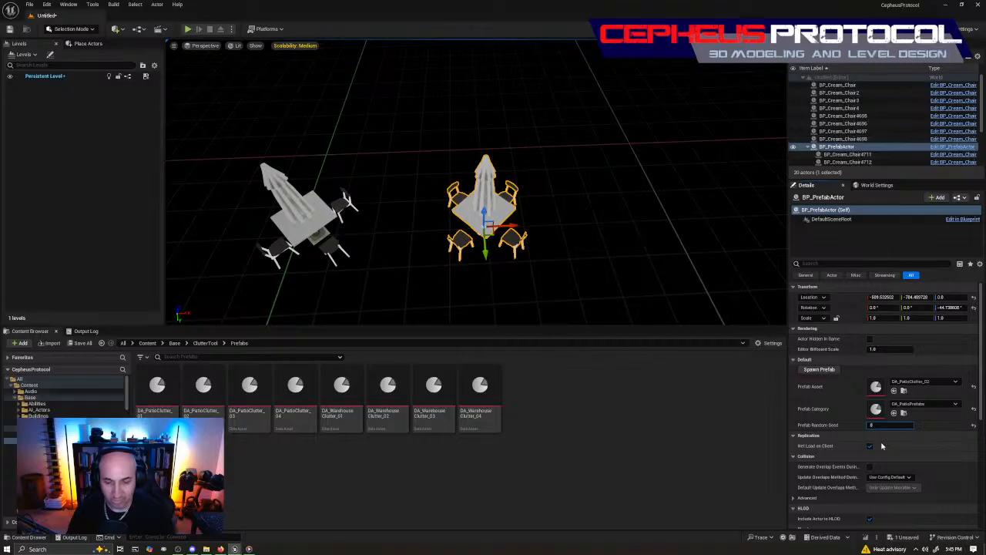
pyautogui.press('Return')
pyautogui.scroll(-3, 601, 246)
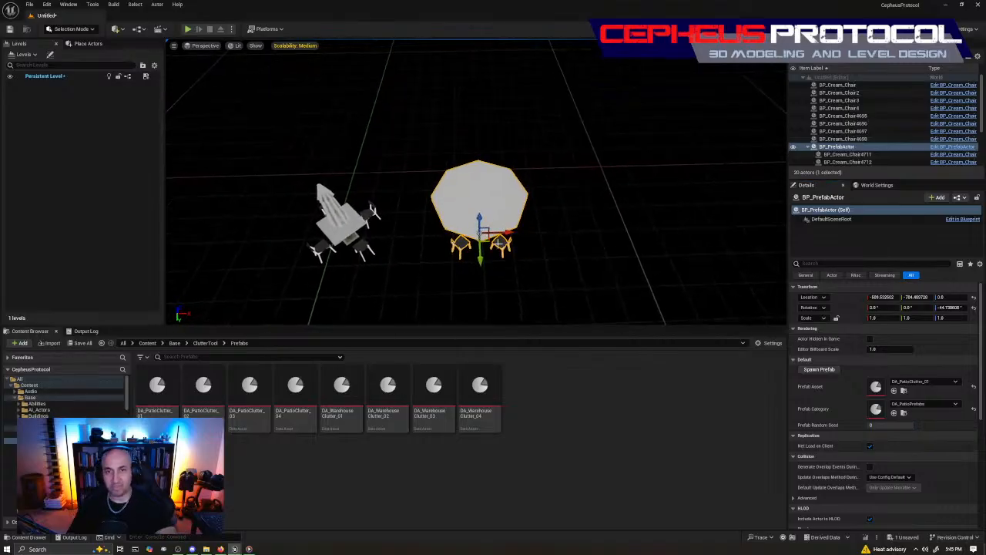
pyautogui.moveTo(489, 241)
pyautogui.mouseDown()
pyautogui.moveTo(537, 251)
pyautogui.moveTo(485, 244)
pyautogui.mouseUp()
pyautogui.moveTo(727, 308)
pyautogui.mouseDown(button='right')
pyautogui.moveTo(705, 317)
pyautogui.moveTo(727, 307)
pyautogui.mouseUp(button='right')
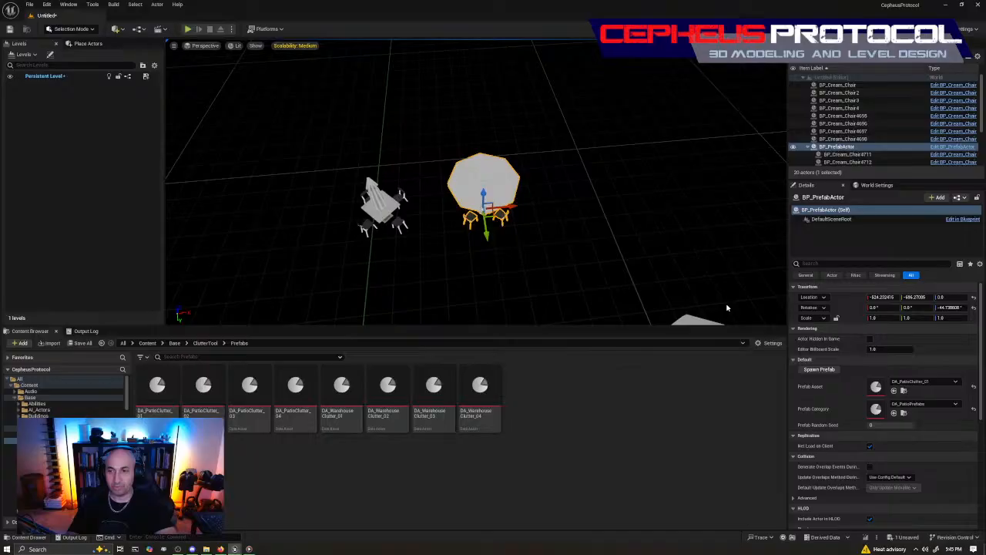
# Step: Delete the spawned closed umbrella, its table and the four chairs around it
pyautogui.click(376, 202)
pyautogui.press('Delete')
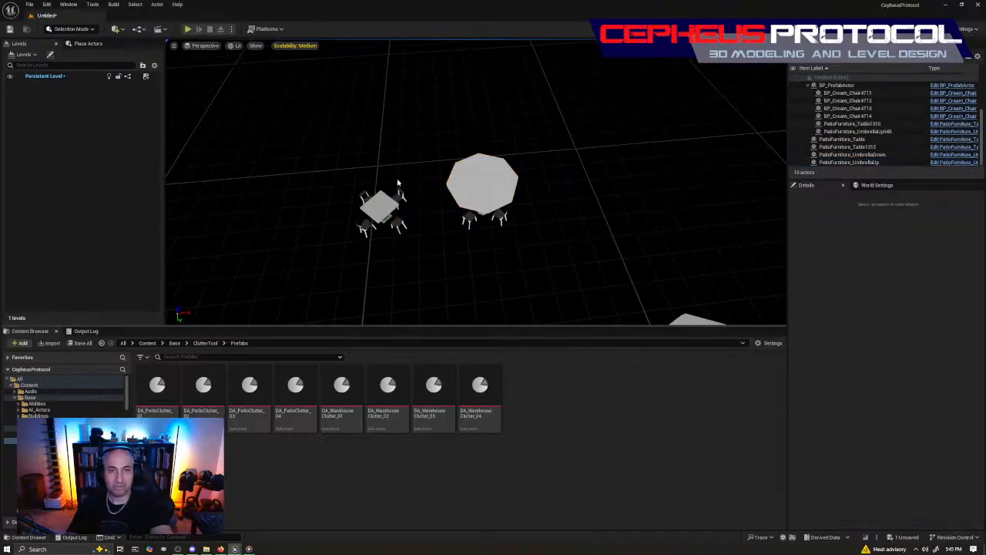
pyautogui.click(399, 190)
pyautogui.press('Delete')
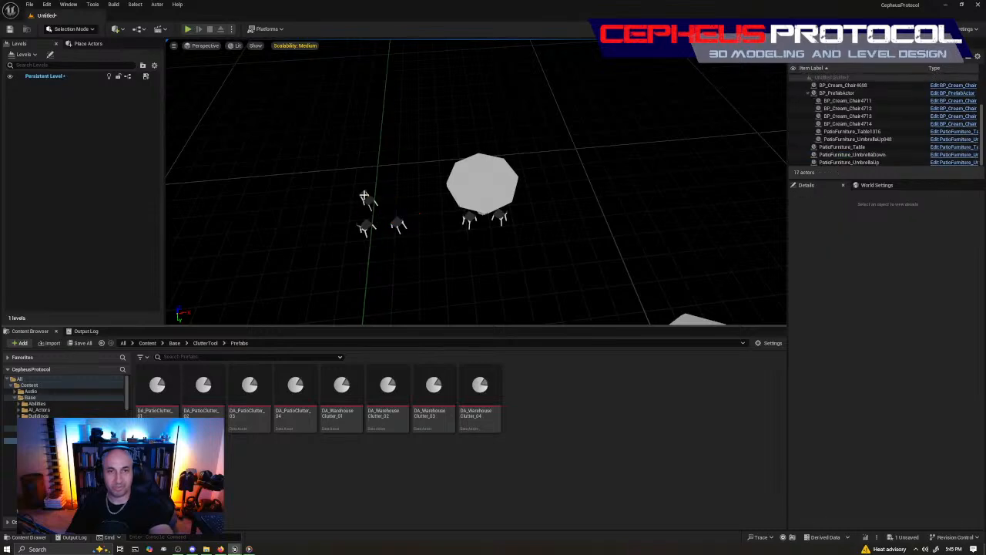
pyautogui.click(373, 201)
pyautogui.press('Delete')
pyautogui.click(369, 228)
pyautogui.press('Delete')
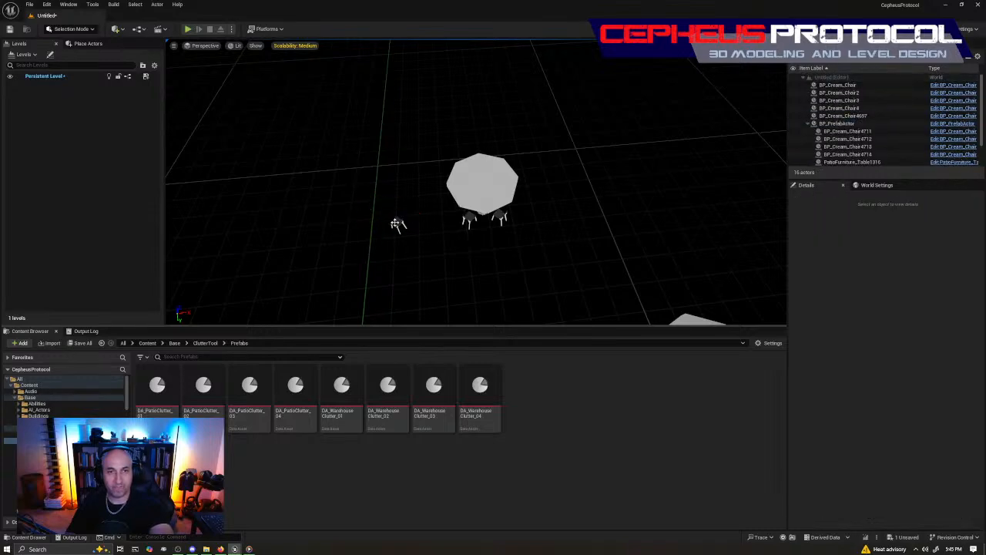
pyautogui.click(396, 223)
pyautogui.press('Delete')
# Step: Spawn the selected prefab actor's open-umbrella patio set in place and move the actor to a spot beside it
pyautogui.click(512, 224)
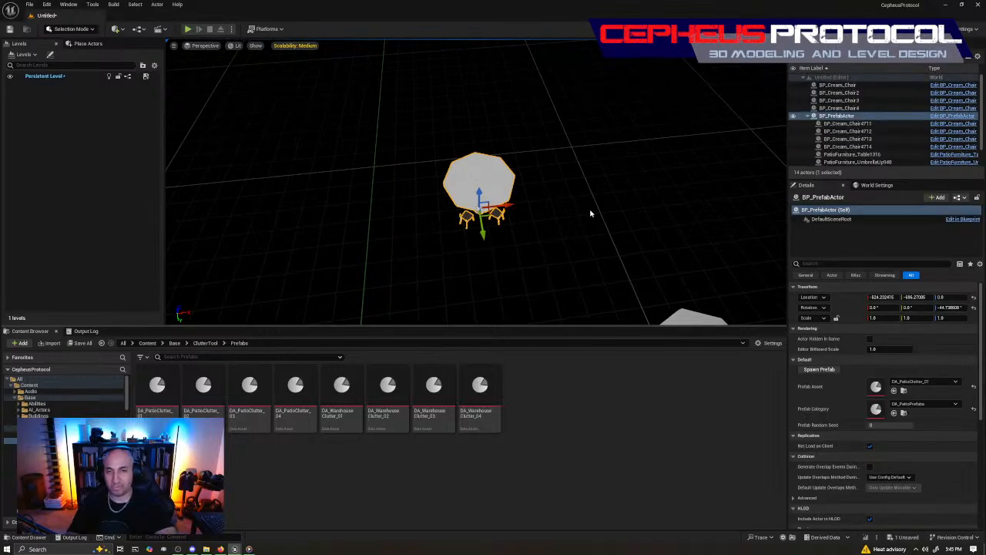
pyautogui.moveTo(591, 213); pyautogui.dragTo(508, 272, button='right')
pyautogui.moveTo(466, 189); pyautogui.dragTo(287, 240)
pyautogui.click(823, 369)
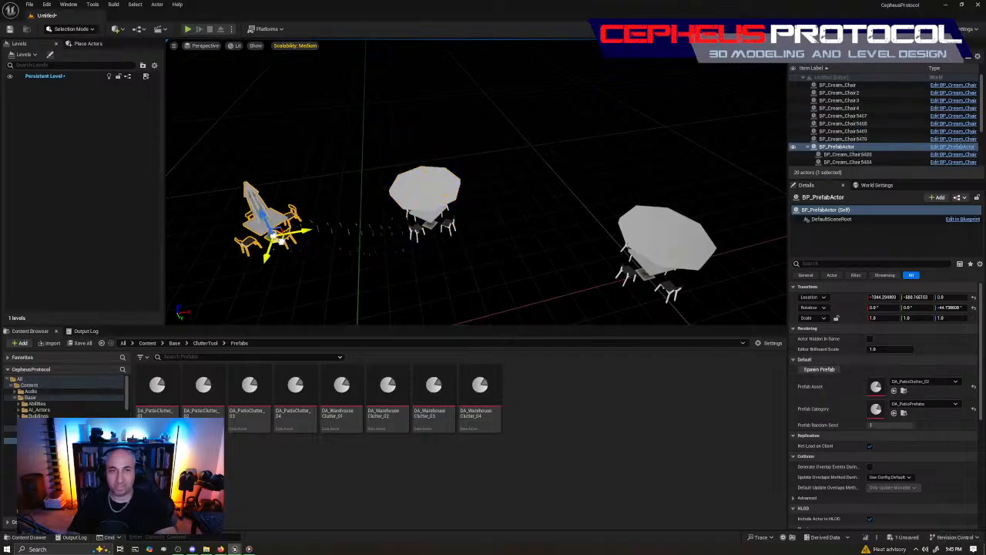
# Step: Spawn the closed-umbrella patio set and move the prefab actor to about X -1753, Y -1099
pyautogui.moveTo(432, 252); pyautogui.dragTo(402, 251, button='right')
pyautogui.click(829, 371)
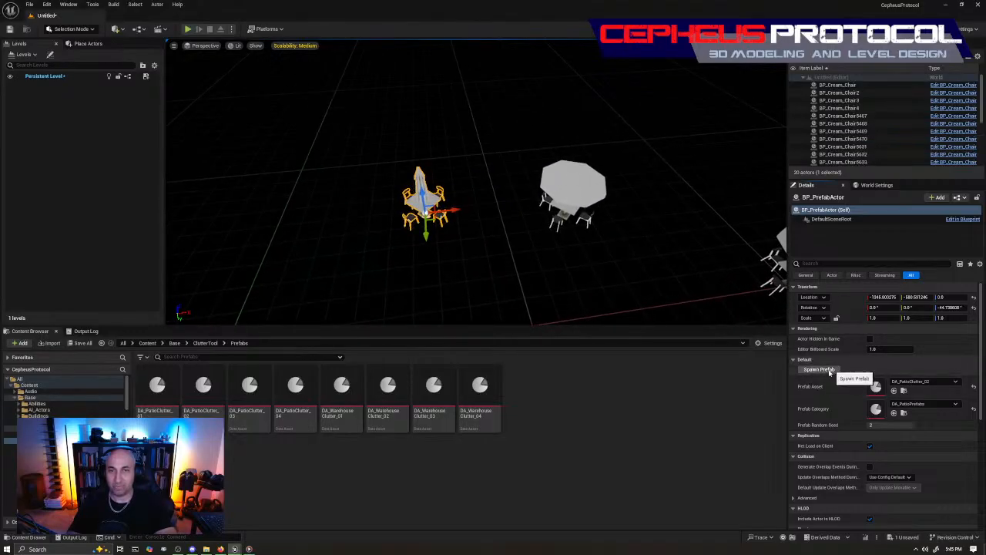
pyautogui.moveTo(436, 218); pyautogui.dragTo(355, 158)
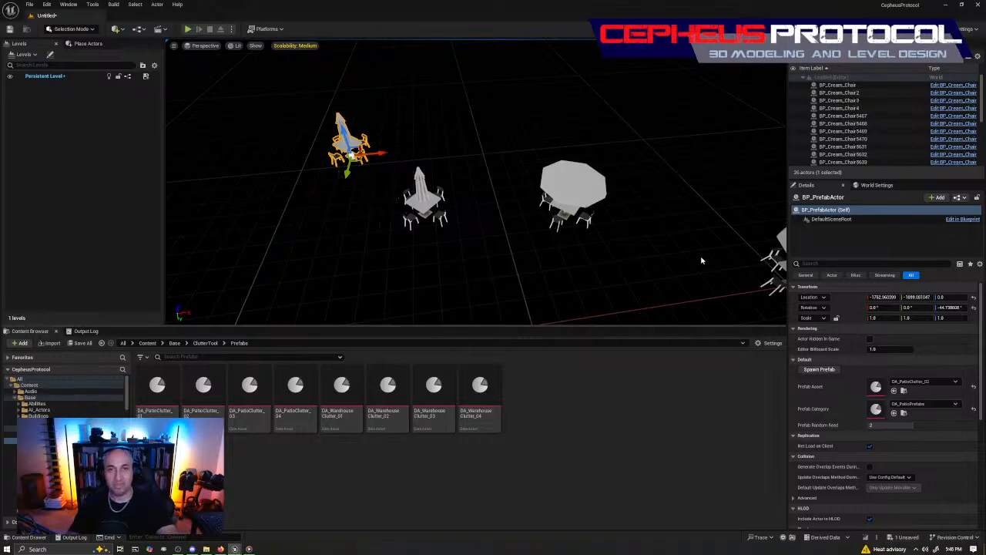
pyautogui.moveTo(571, 190); pyautogui.dragTo(555, 248, button='right')
pyautogui.press('w')
pyautogui.press('s')
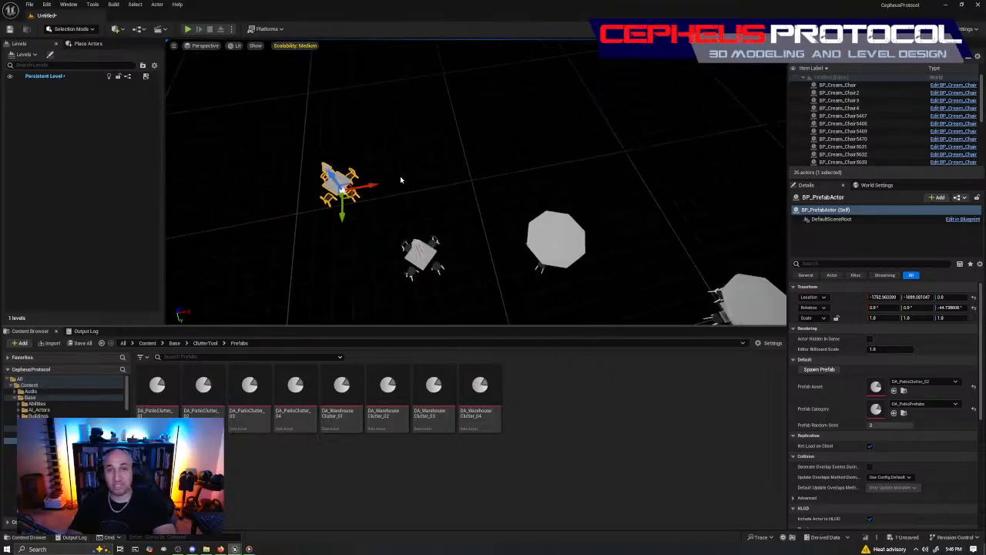
pyautogui.moveTo(400, 179); pyautogui.dragTo(374, 177, button='right')
pyautogui.press('a')
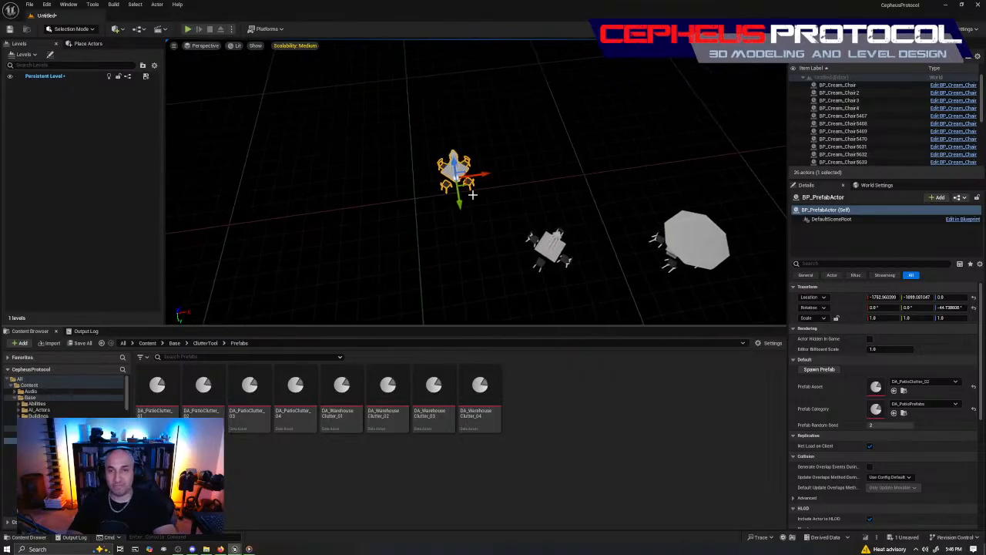
# Step: Spawn the closed-umbrella patio set, move the prefab actor to about X -582, Y -1164, and spawn another set there
pyautogui.click(825, 371)
pyautogui.moveTo(469, 188); pyautogui.dragTo(651, 152)
pyautogui.press('d')
pyautogui.moveTo(651, 153); pyautogui.dragTo(622, 152, button='right')
pyautogui.click(819, 369)
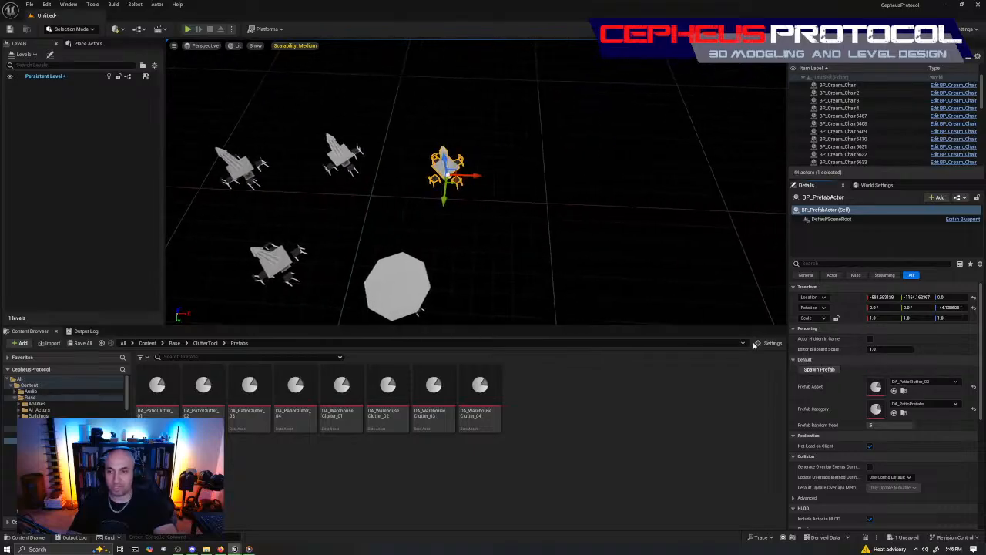
# Step: Spawn another closed-umbrella patio set on the way to about X 393, Y -736, and spawn the prefab actor there
pyautogui.moveTo(463, 190); pyautogui.dragTo(646, 260)
pyautogui.click(819, 369)
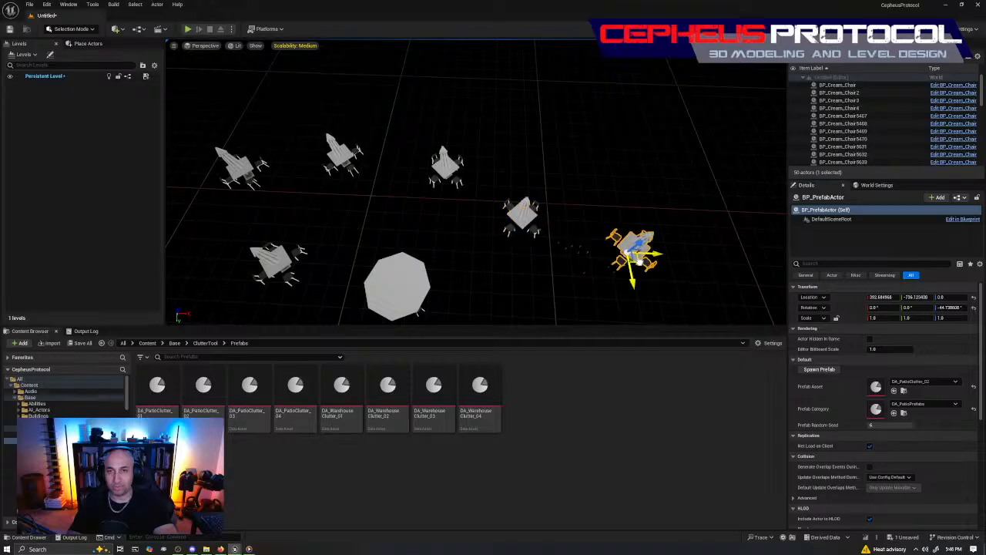
pyautogui.click(812, 369)
# Step: Move the open-umbrella prefab actor behind the row of closed-umbrella sets and spawn its patio set there
pyautogui.moveTo(713, 307); pyautogui.dragTo(709, 306, button='right')
pyautogui.press('s')
pyautogui.press('d')
pyautogui.moveTo(457, 241); pyautogui.dragTo(455, 241, button='right')
pyautogui.press('d')
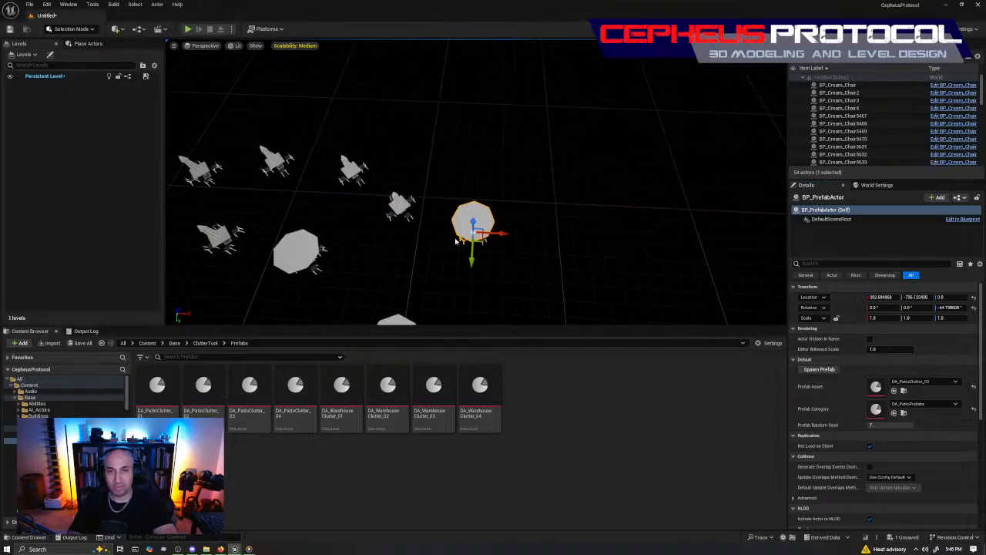
pyautogui.moveTo(481, 241); pyautogui.dragTo(414, 153)
pyautogui.click(819, 370)
pyautogui.click(813, 368)
# Step: Extend the open-umbrella row by moving the prefab actor to about X -1250, Y -1718 and spawning its patio set
pyautogui.press('w')
pyautogui.moveTo(540, 228)
pyautogui.mouseDown(button='right')
pyautogui.moveTo(569, 232)
pyautogui.moveTo(540, 225)
pyautogui.mouseUp(button='right')
pyautogui.press('s')
pyautogui.moveTo(512, 197); pyautogui.dragTo(428, 211)
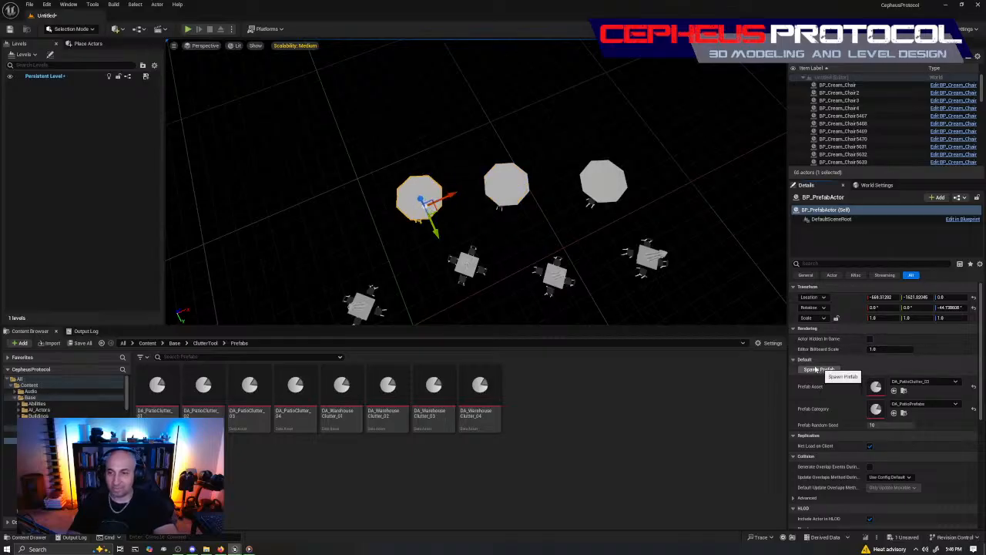
pyautogui.moveTo(532, 216); pyautogui.dragTo(487, 218, button='right')
pyautogui.press('a')
pyautogui.moveTo(454, 183); pyautogui.dragTo(370, 163)
pyautogui.press('a')
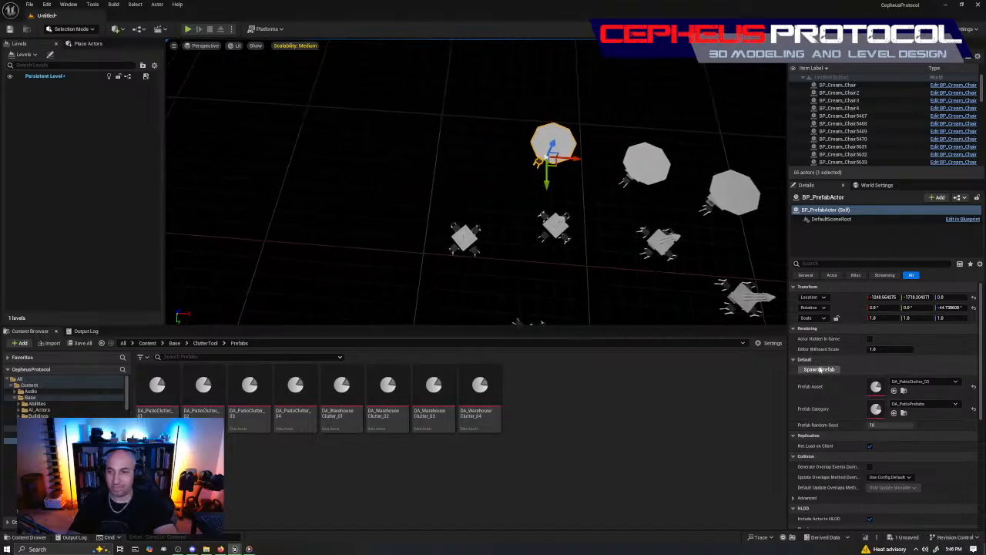
pyautogui.click(824, 373)
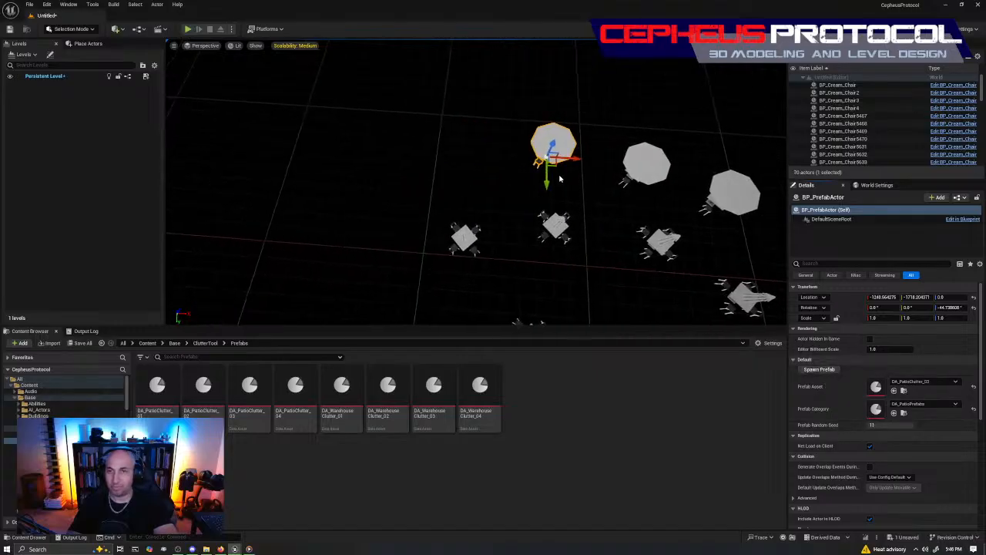
# Step: Move the prefab actor to the far end of the open-umbrella row and spawn its patio set there
pyautogui.moveTo(553, 163); pyautogui.dragTo(449, 173)
pyautogui.moveTo(566, 215); pyautogui.dragTo(524, 239, button='right')
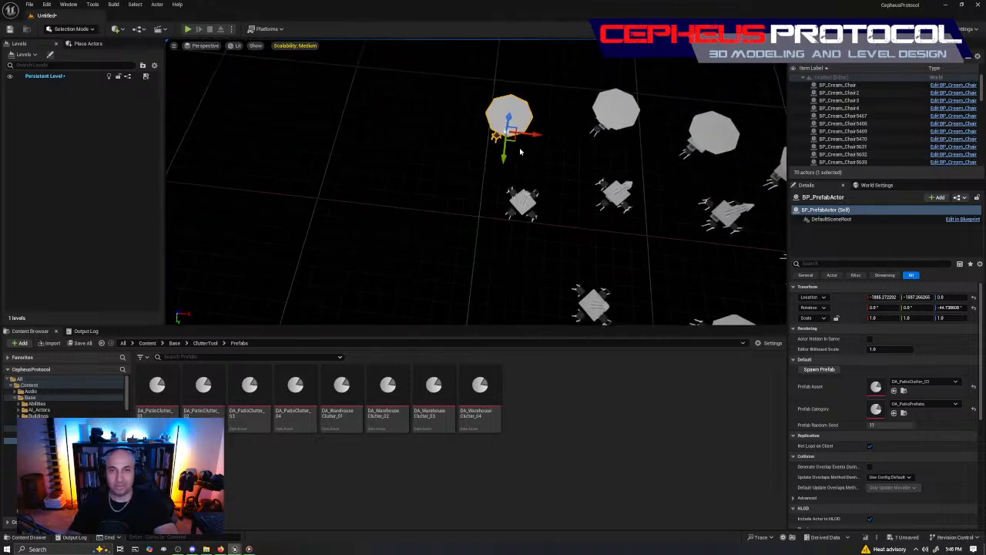
pyautogui.moveTo(515, 140); pyautogui.dragTo(460, 202)
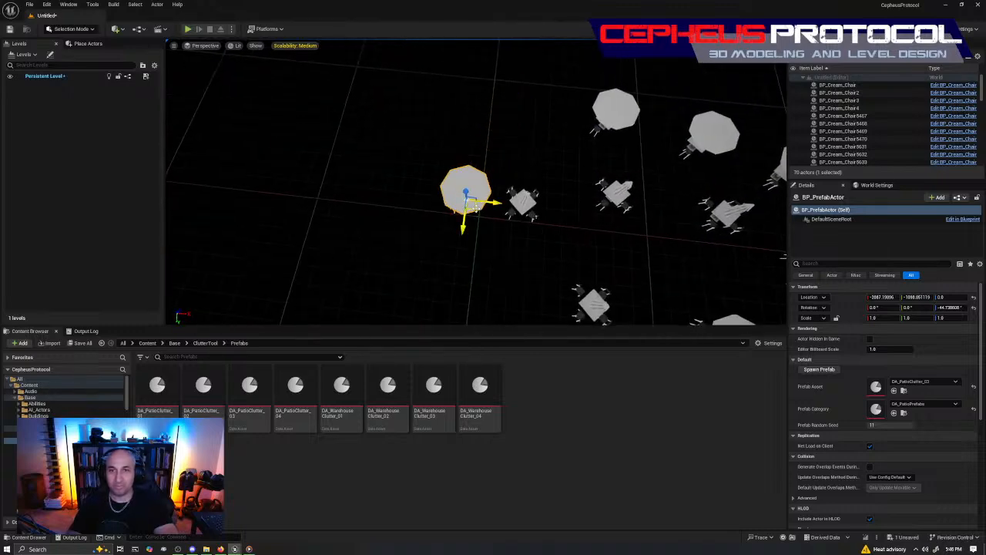
pyautogui.hotkey('ctrl', 'z')
pyautogui.click(819, 369)
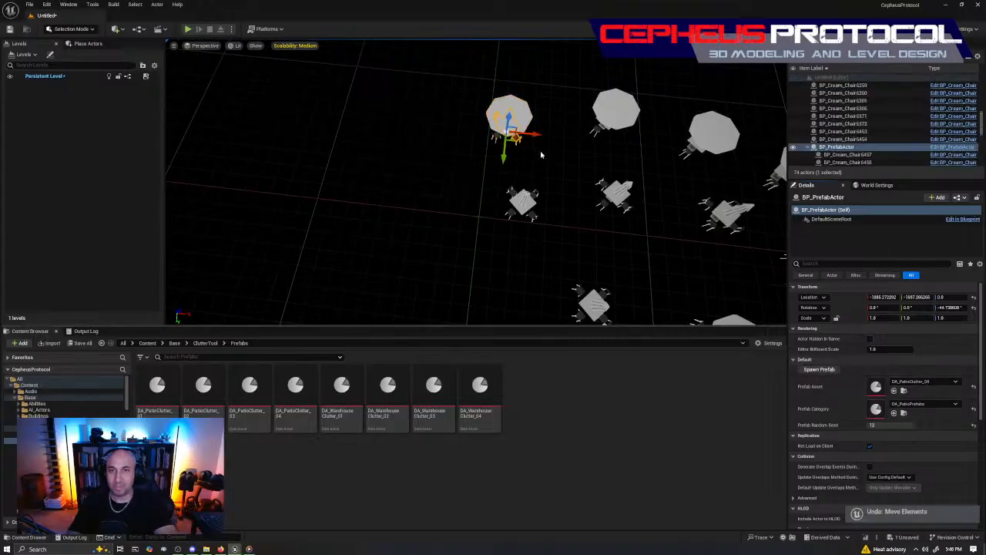
# Step: Move the prefab actor away from the open-umbrella row and set its Prefab Category to DA_WarehousePrefabs
pyautogui.moveTo(515, 140); pyautogui.dragTo(454, 255)
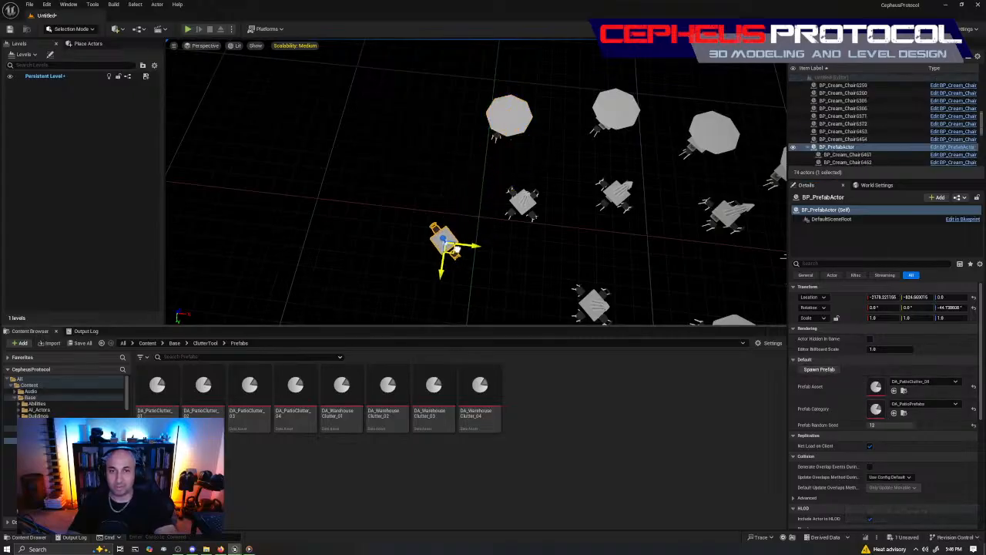
pyautogui.moveTo(455, 254); pyautogui.dragTo(528, 235, button='right')
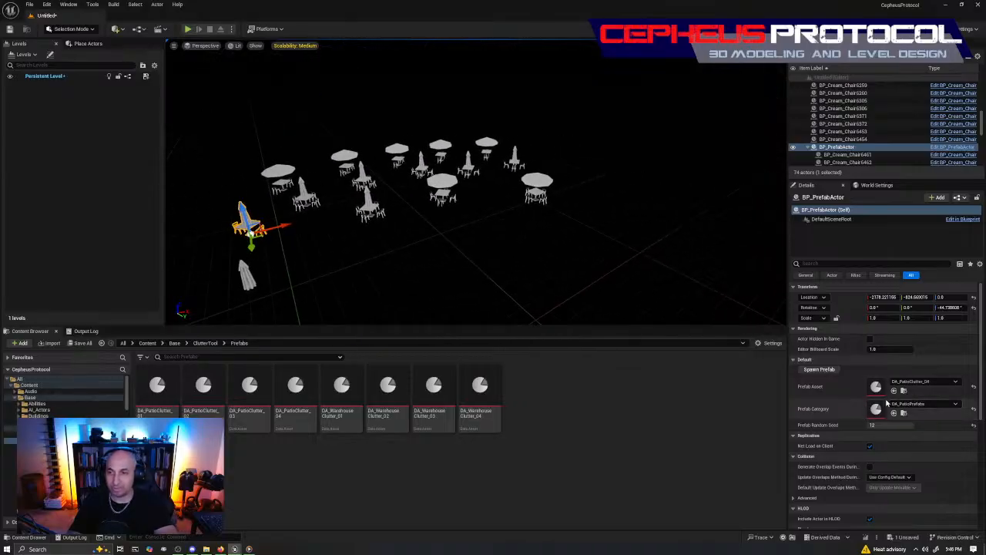
pyautogui.click(925, 404)
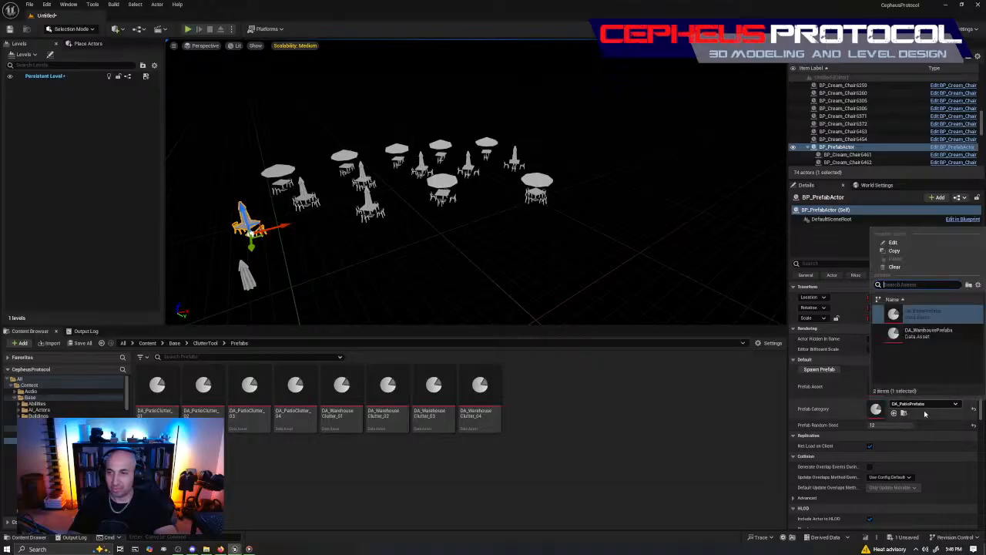
pyautogui.click(927, 337)
# Step: Move the warehouse-category prefab actor closer to the patio rows, spawn it, and move the actor off the spawned copy
pyautogui.moveTo(449, 197)
pyautogui.mouseDown(button='right')
pyautogui.moveTo(489, 198)
pyautogui.moveTo(455, 220)
pyautogui.moveTo(449, 197)
pyautogui.mouseUp(button='right')
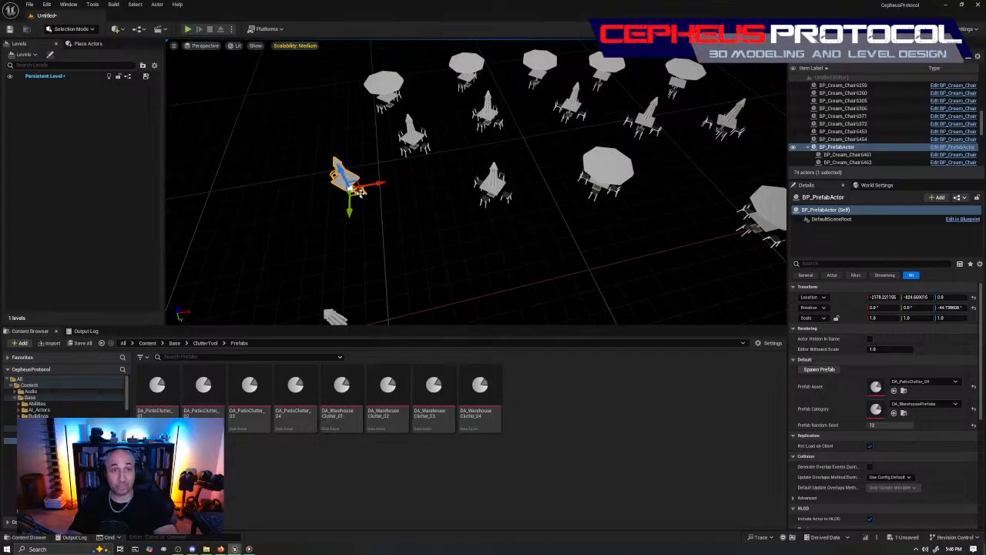
pyautogui.moveTo(359, 191); pyautogui.dragTo(408, 229)
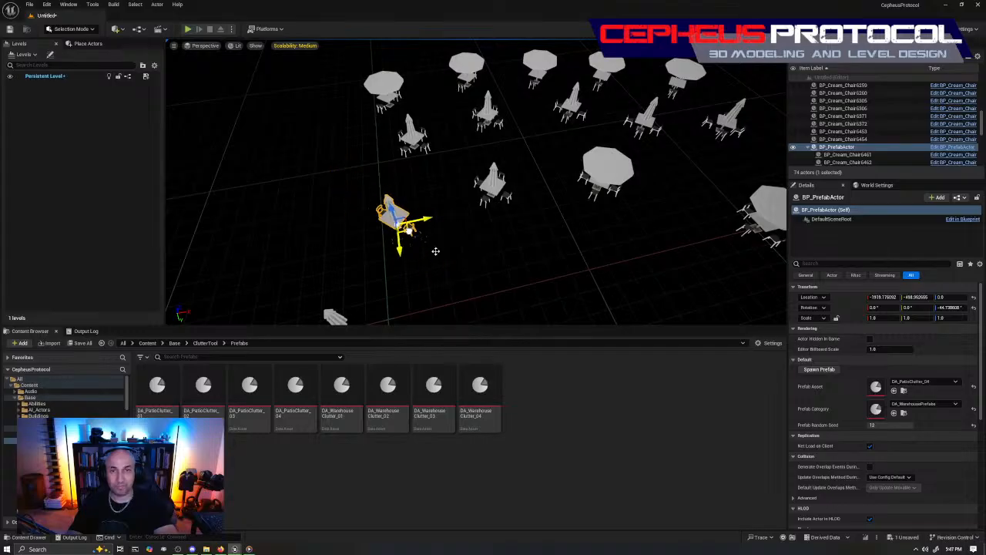
pyautogui.click(819, 369)
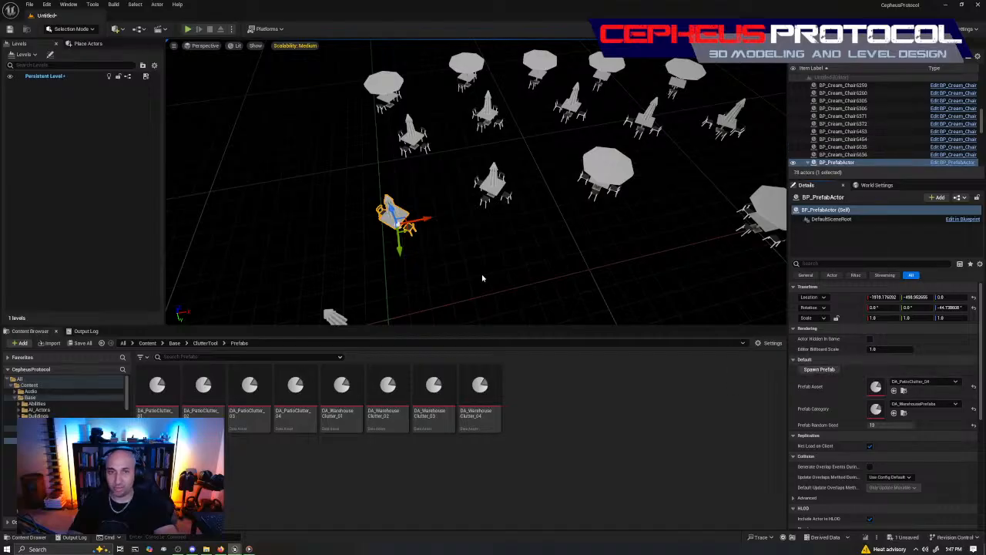
pyautogui.moveTo(410, 225); pyautogui.dragTo(545, 295)
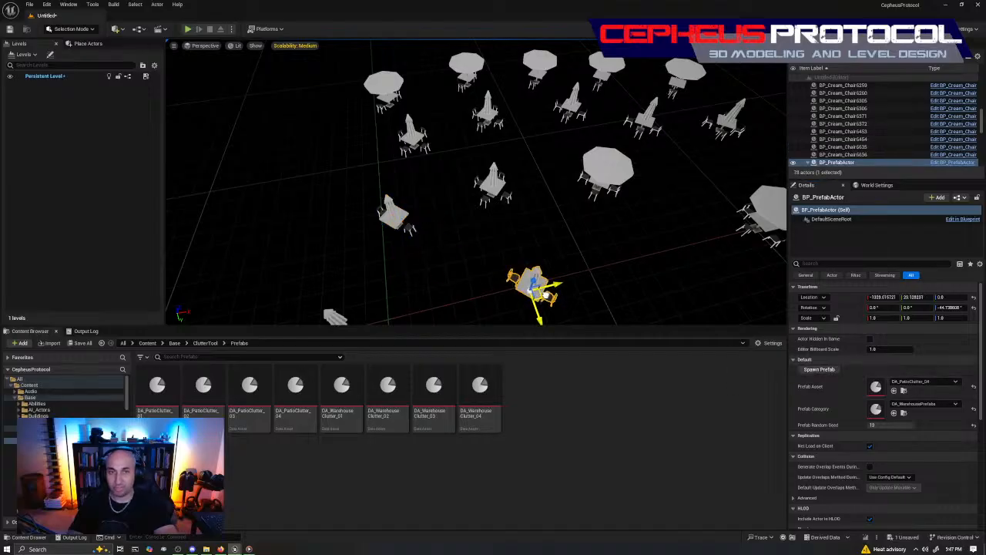
# Step: Try to clear the prefab actor's Prefab Asset
pyautogui.click(918, 382)
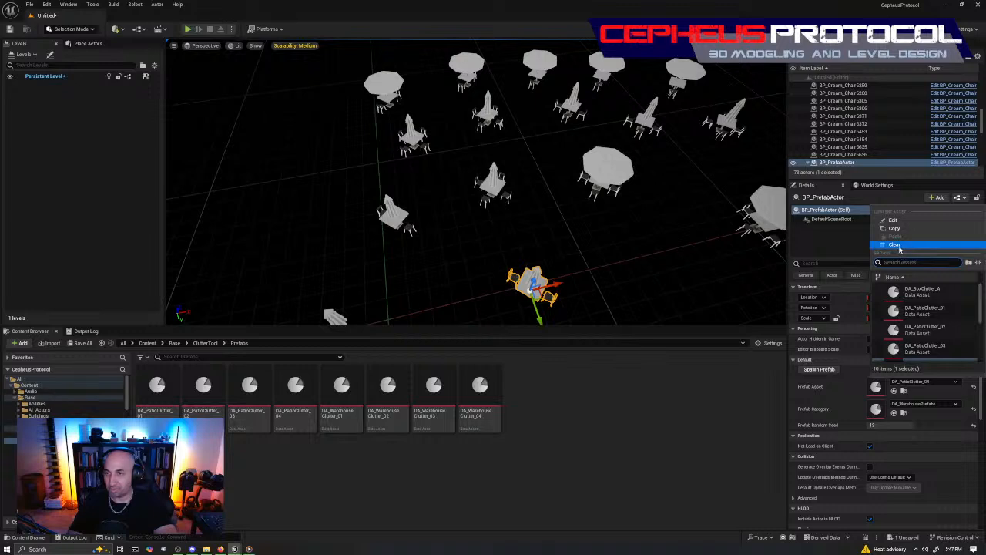
pyautogui.click(871, 421)
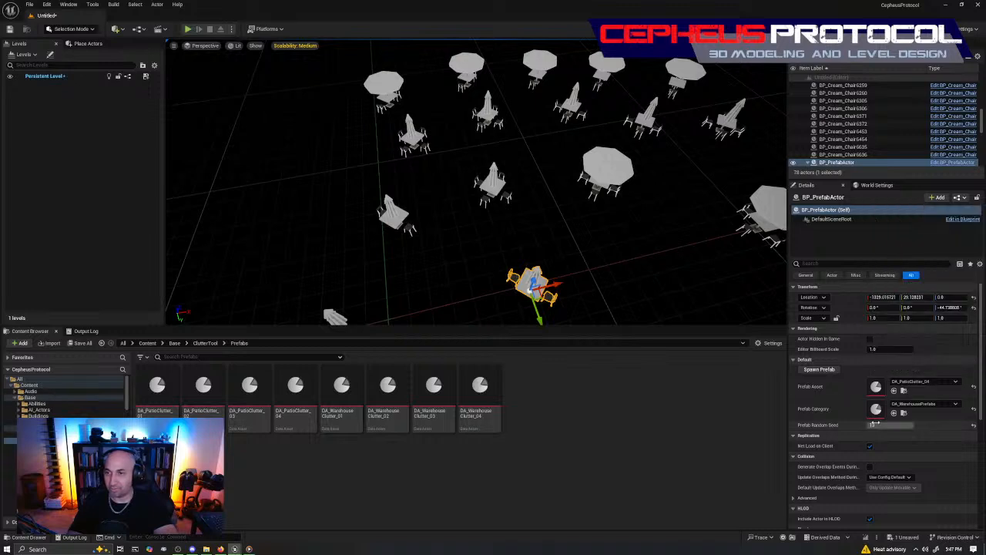
pyautogui.click(924, 380)
pyautogui.click(896, 246)
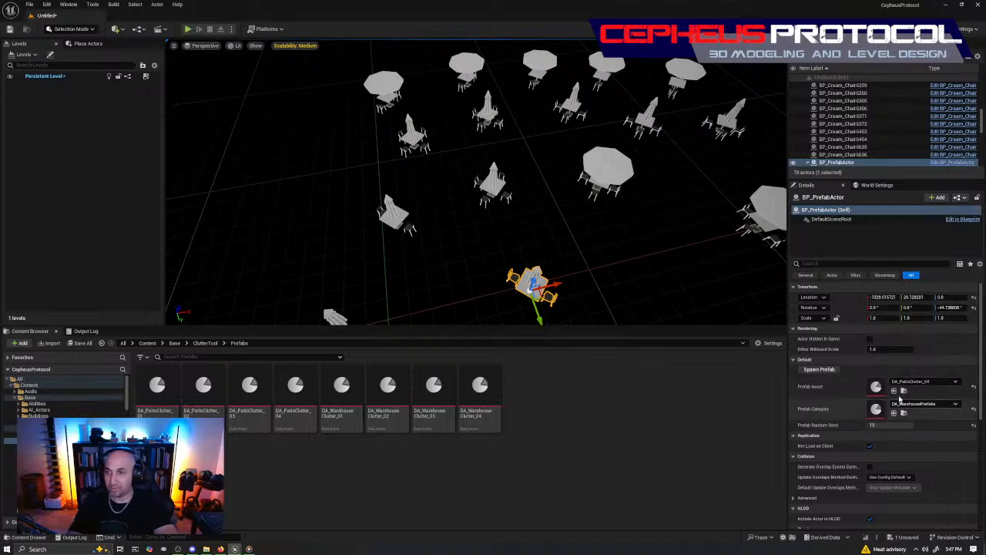
# Step: Shift the prefab actor slightly toward the spawned sets and spawn its prefab again
pyautogui.moveTo(444, 275); pyautogui.dragTo(508, 284, button='right')
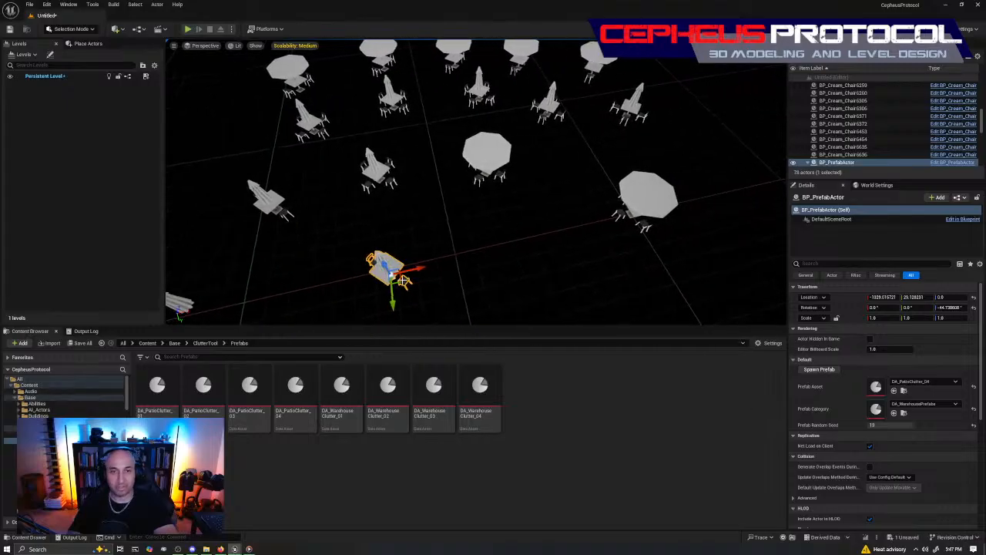
pyautogui.moveTo(400, 276)
pyautogui.mouseDown()
pyautogui.moveTo(488, 245)
pyautogui.moveTo(402, 262)
pyautogui.mouseUp()
pyautogui.click(819, 370)
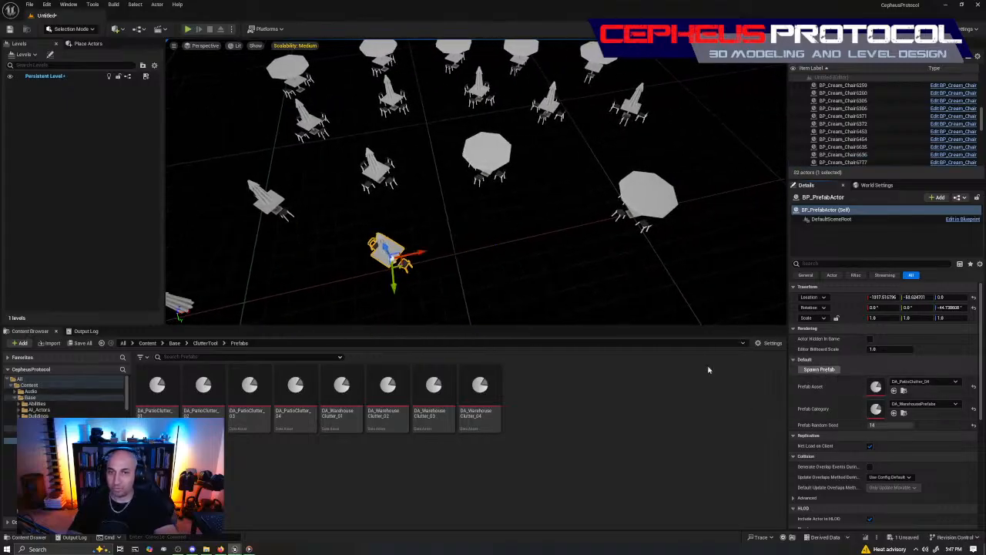
# Step: Undo the whole series of prefab spawns, moves and the category change, back through the earlier chair deletions
pyautogui.hotkey('ctrl', 'z')
pyautogui.hotkey('ctrl', 'z')
pyautogui.hotkey('ctrl', 'z')
pyautogui.hotkey('ctrl', 'z')
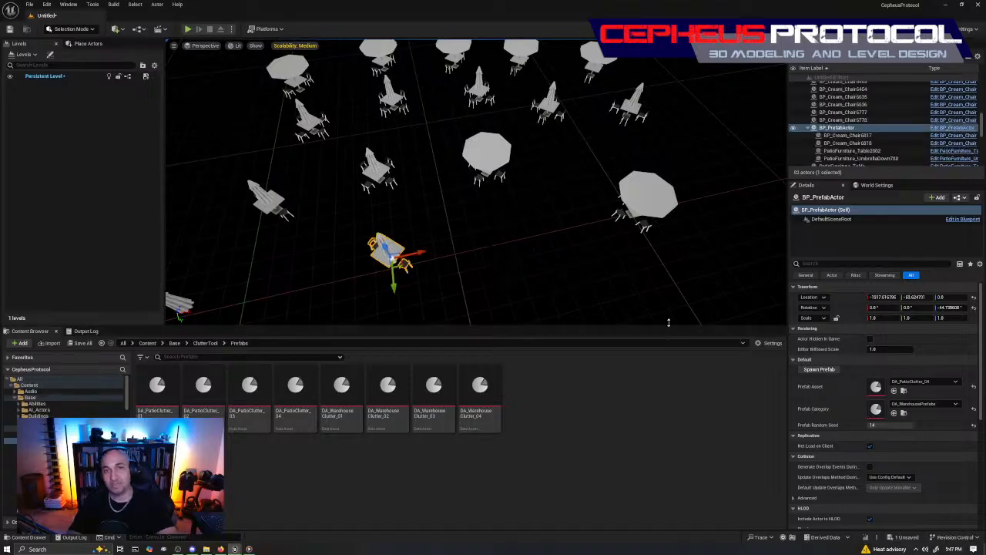
pyautogui.hotkey('ctrl', 'z')
pyautogui.hotkey('ctrl', 'z')
pyautogui.hotkey('ctrl', 'z')
pyautogui.hotkey('ctrl', 'z')
pyautogui.hotkey('ctrl', 'z')
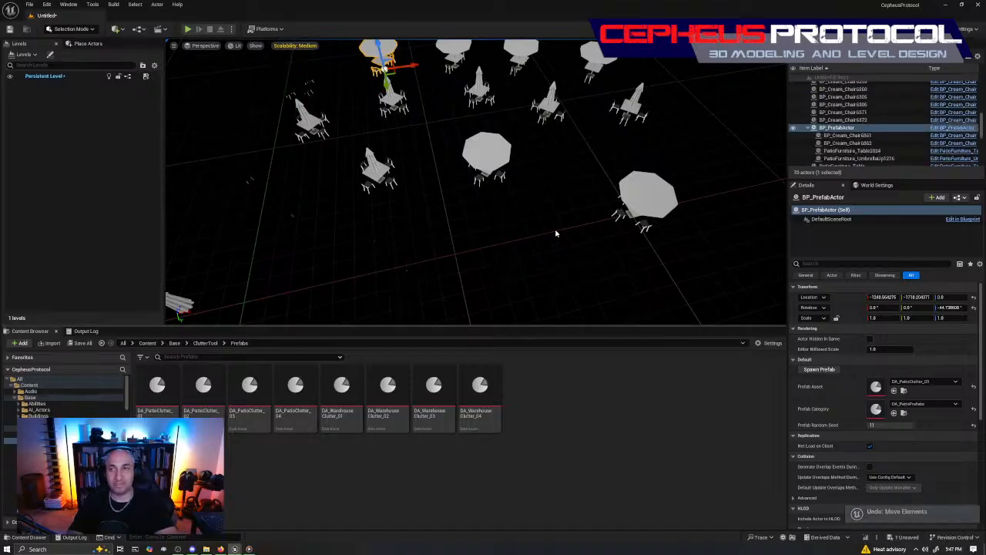
pyautogui.hotkey('ctrl', 'z')
pyautogui.hotkey('ctrl', 'z')
pyautogui.hotkey('ctrl', 'z')
pyautogui.hotkey('ctrl', 'z')
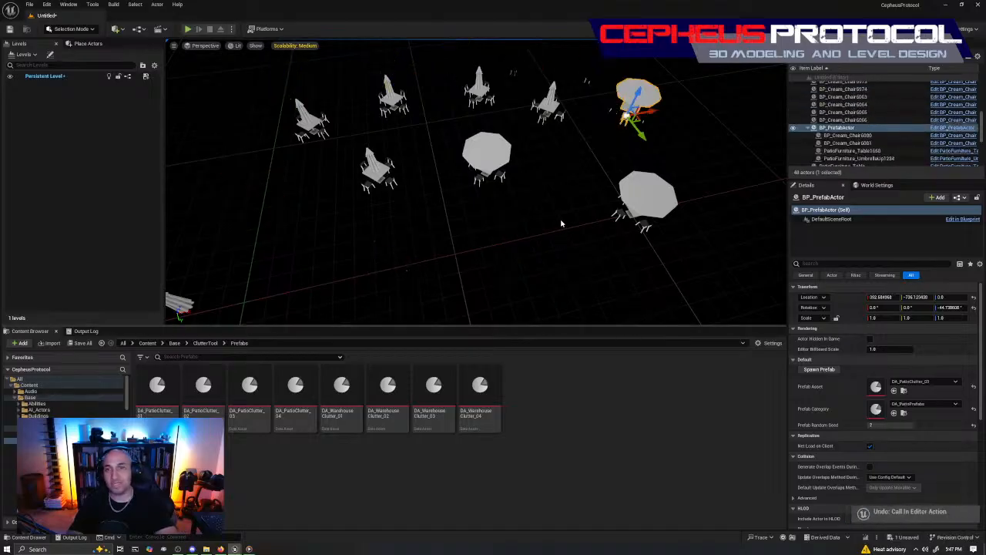
pyautogui.hotkey('ctrl', 'z')
pyautogui.hotkey('ctrl', 'z')
pyautogui.hotkey('ctrl', 'z')
pyautogui.hotkey('ctrl', 'z')
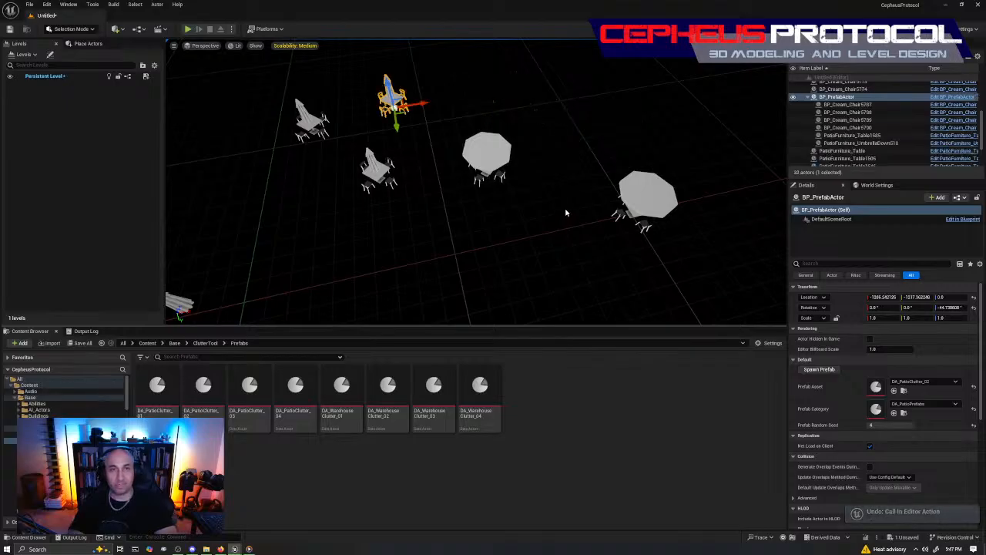
pyautogui.hotkey('ctrl', 'z')
pyautogui.hotkey('ctrl', 'z')
pyautogui.hotkey('ctrl', 'z')
pyautogui.hotkey('ctrl', 'z')
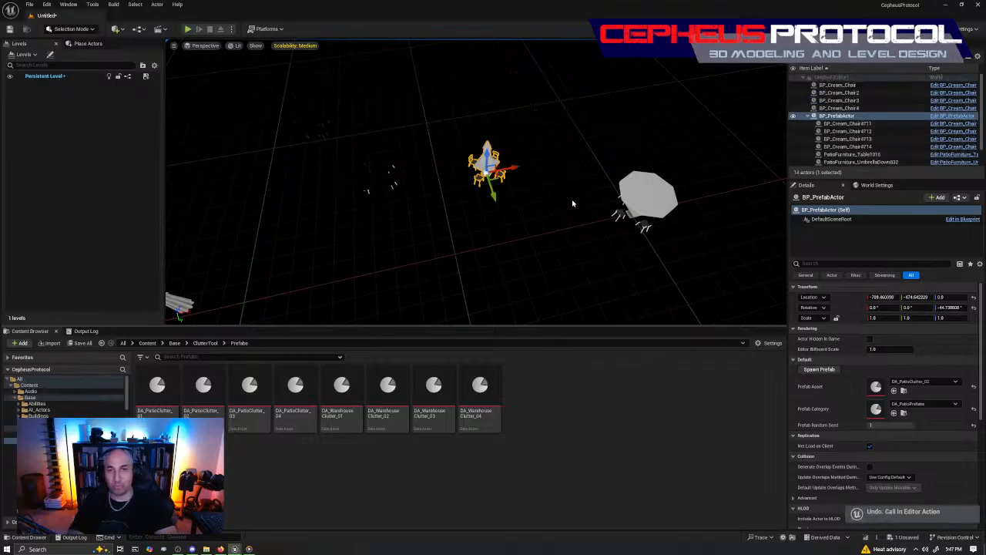
pyautogui.hotkey('ctrl', 'z')
pyautogui.hotkey('ctrl', 'z')
pyautogui.hotkey('ctrl', 'z')
pyautogui.hotkey('ctrl', 'z')
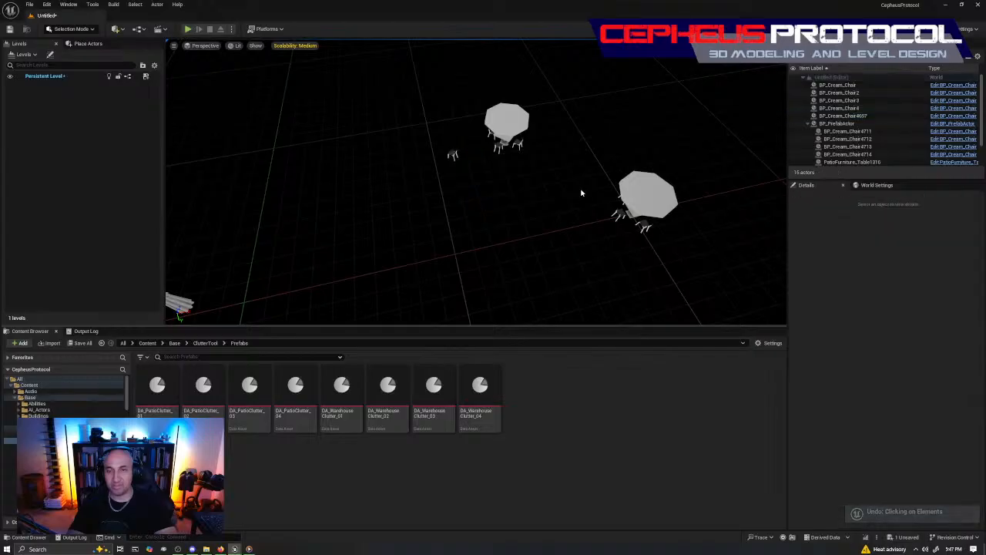
# Step: Delete the two leftover chairs beside the open-umbrella prefab actor
pyautogui.click(455, 154)
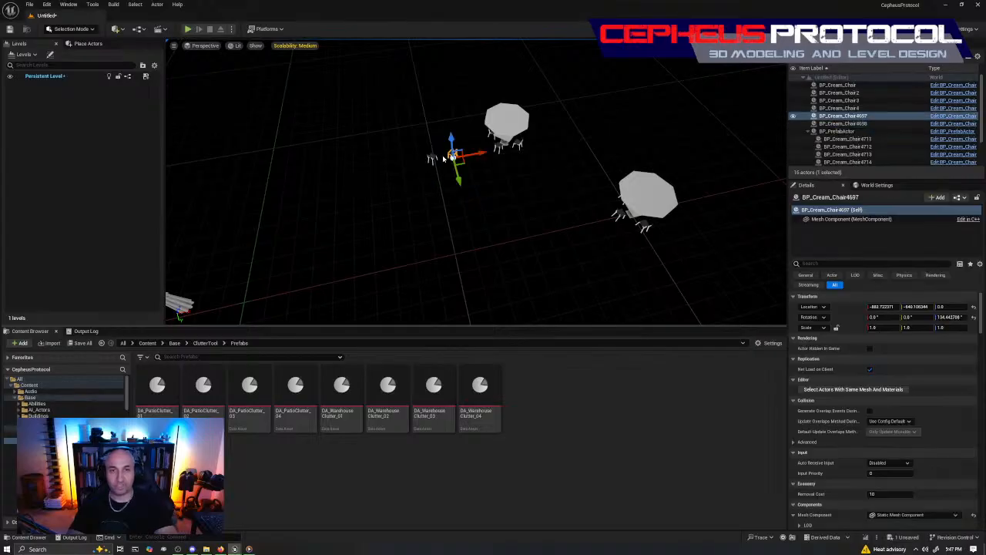
pyautogui.keyDown('ctrl'); pyautogui.click(434, 154); pyautogui.keyUp('ctrl')
pyautogui.press('Delete')
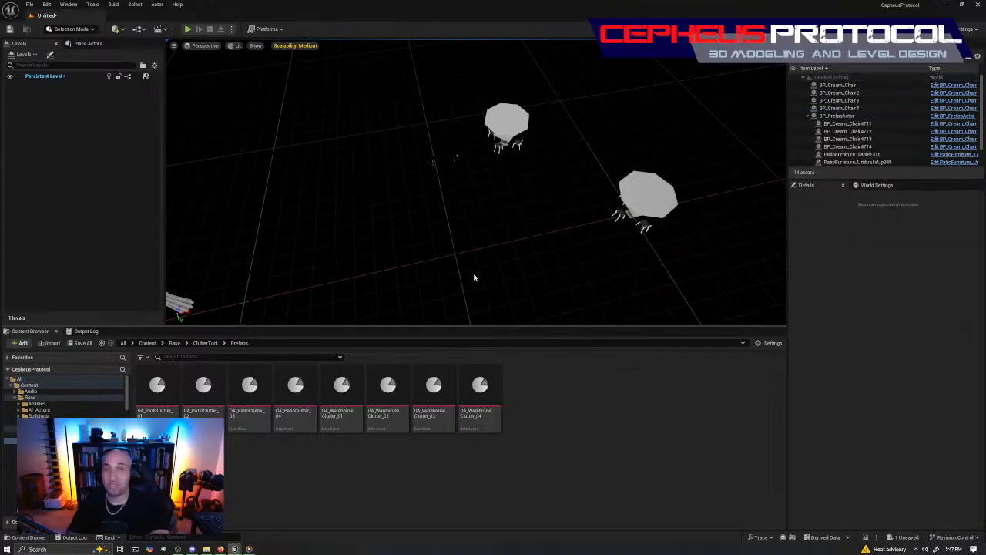
# Step: Select the open-umbrella prefab actor and browse its Prefab Asset choices down to the warehouse clutter assets
pyautogui.click(507, 123)
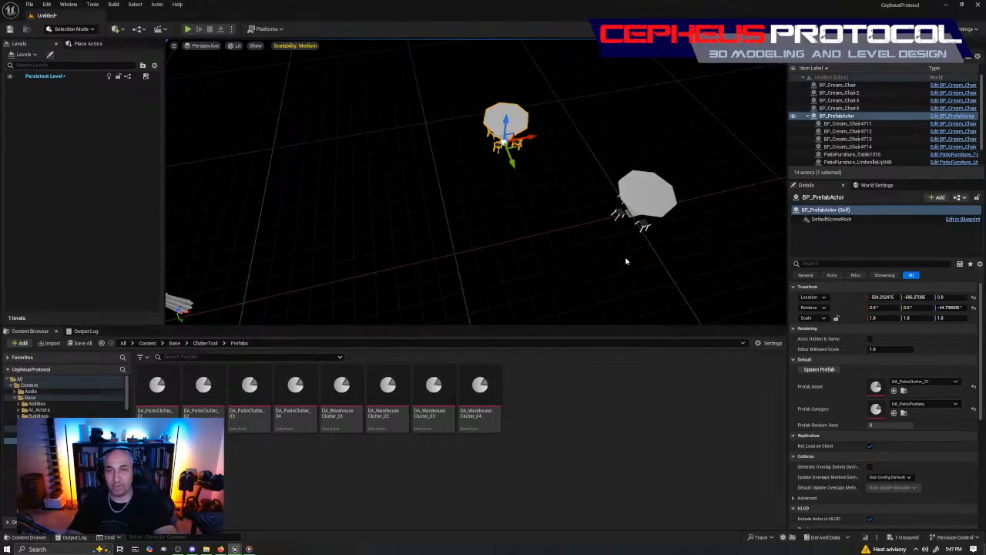
pyautogui.click(947, 381)
pyautogui.scroll(-3, 932, 331)
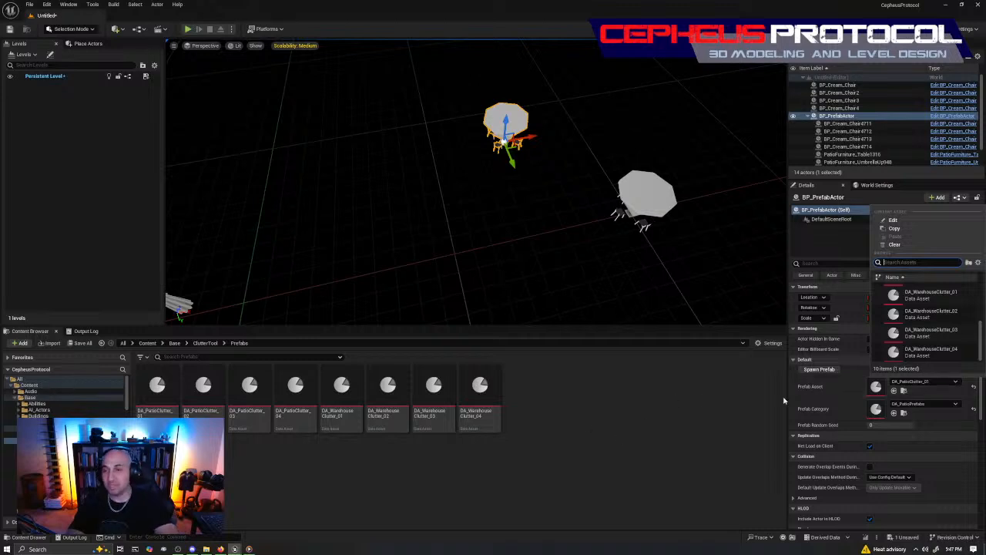
pyautogui.click(743, 511)
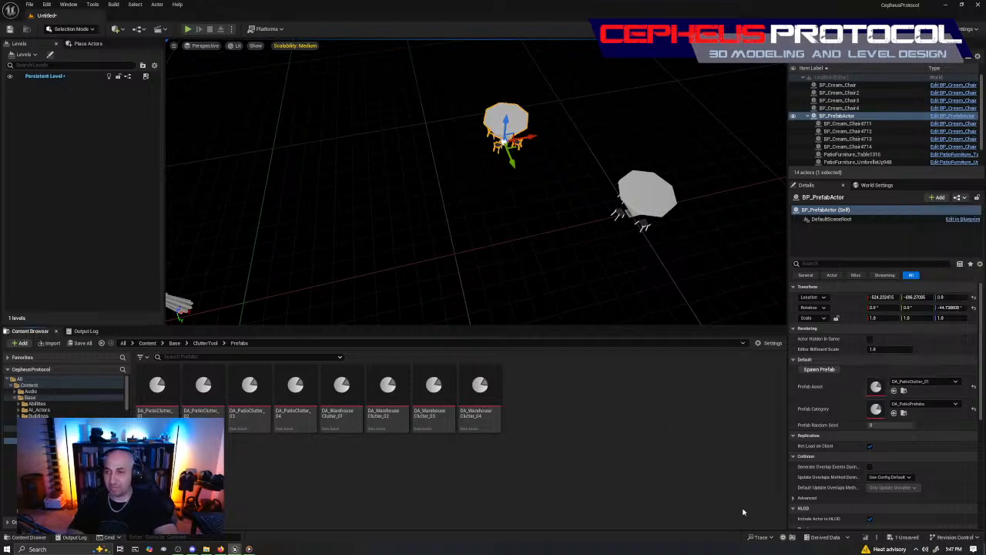
# Step: Move the open-umbrella prefab actor to about X -1043, Y -13, in line with the other patio set
pyautogui.moveTo(555, 185); pyautogui.dragTo(593, 189, button='right')
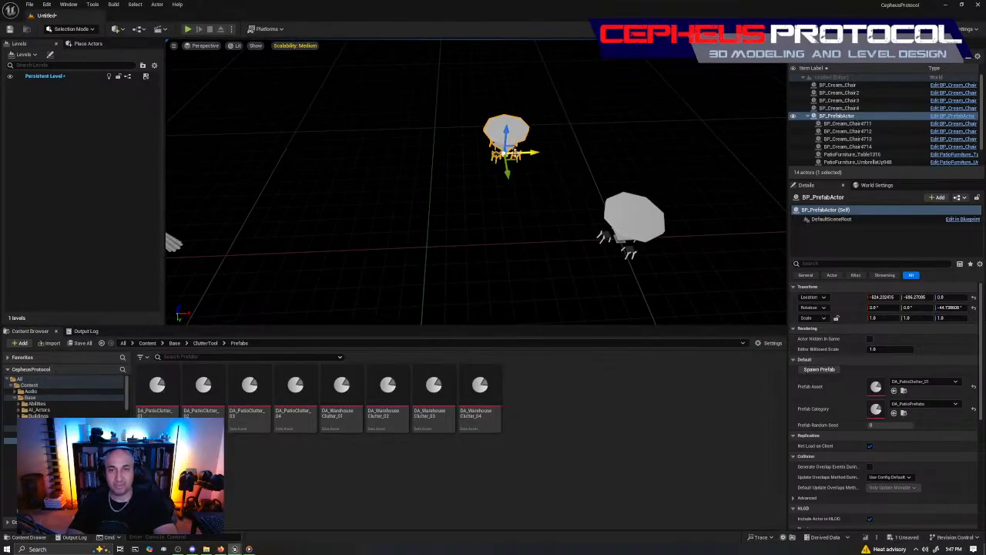
pyautogui.moveTo(514, 159); pyautogui.dragTo(428, 254)
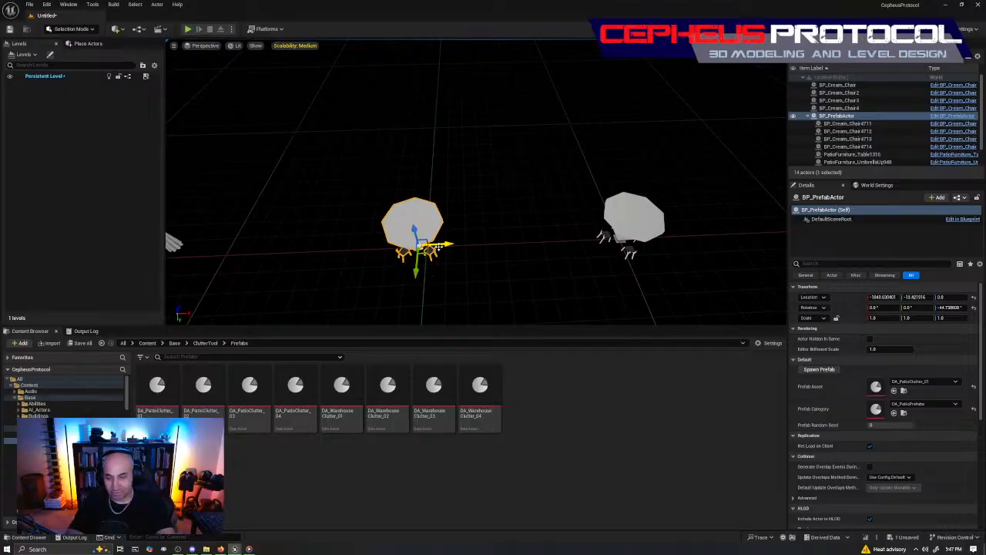
pyautogui.moveTo(427, 254); pyautogui.dragTo(557, 260, button='right')
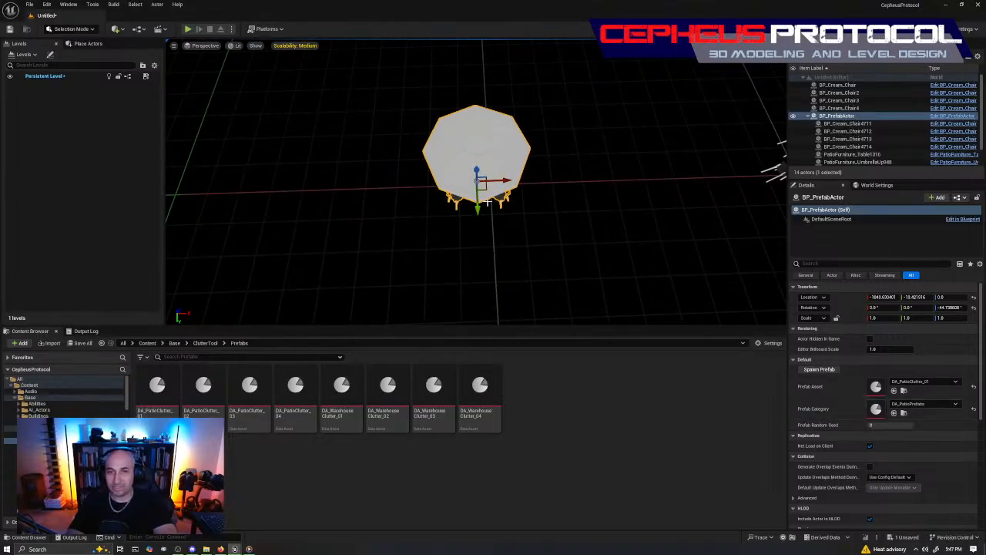
# Step: Move the open-umbrella prefab actor past the original patio set to about X 462, Y -523
pyautogui.moveTo(487, 190); pyautogui.dragTo(539, 175)
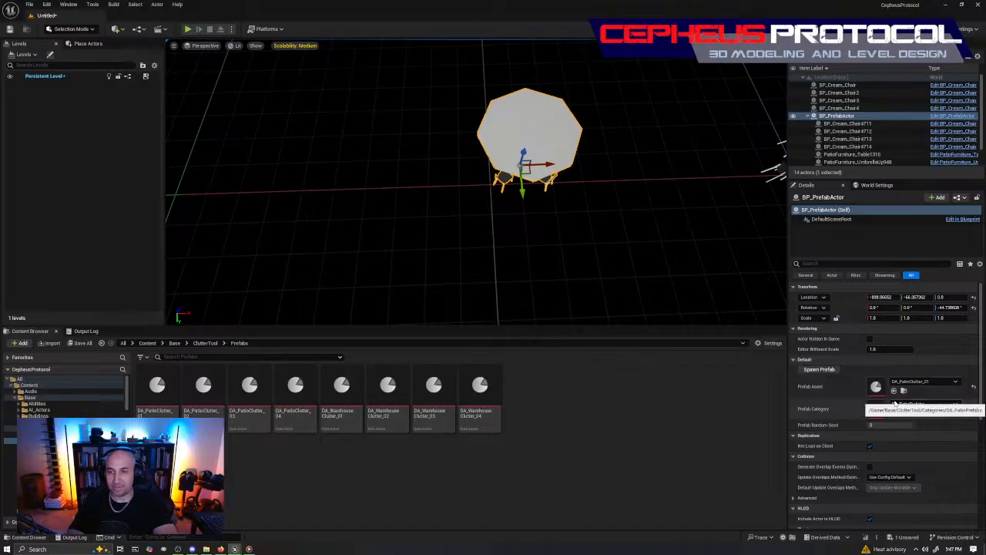
pyautogui.moveTo(634, 238); pyautogui.dragTo(634, 243, button='right')
pyautogui.moveTo(354, 173); pyautogui.dragTo(453, 146)
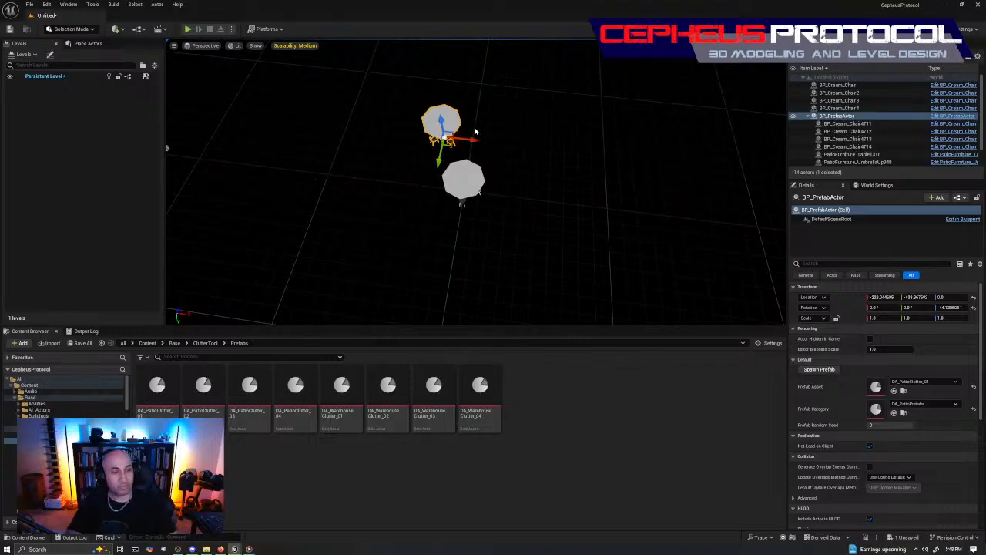
pyautogui.moveTo(573, 170); pyautogui.dragTo(568, 176, button='right')
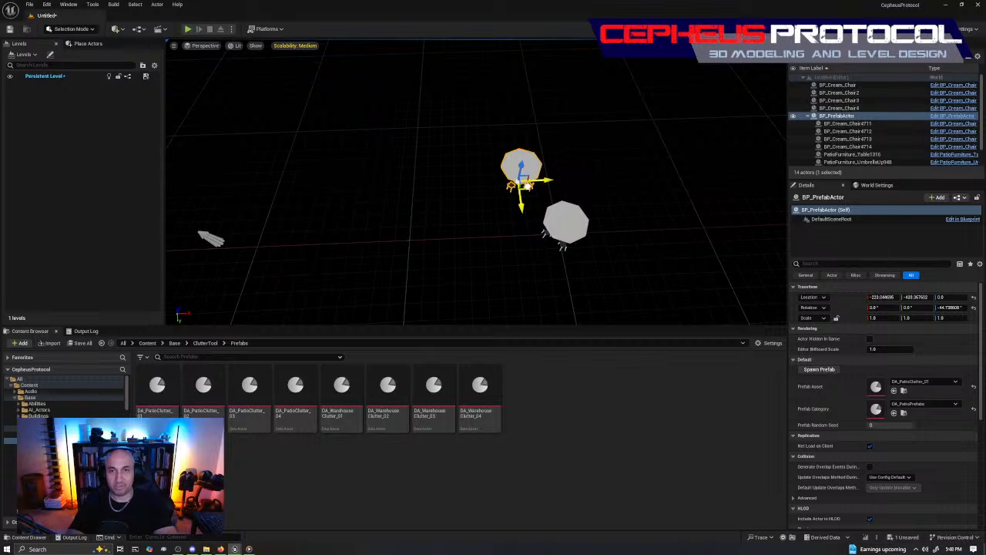
pyautogui.moveTo(524, 185); pyautogui.dragTo(591, 198)
pyautogui.moveTo(271, 217); pyautogui.dragTo(521, 205, button='right')
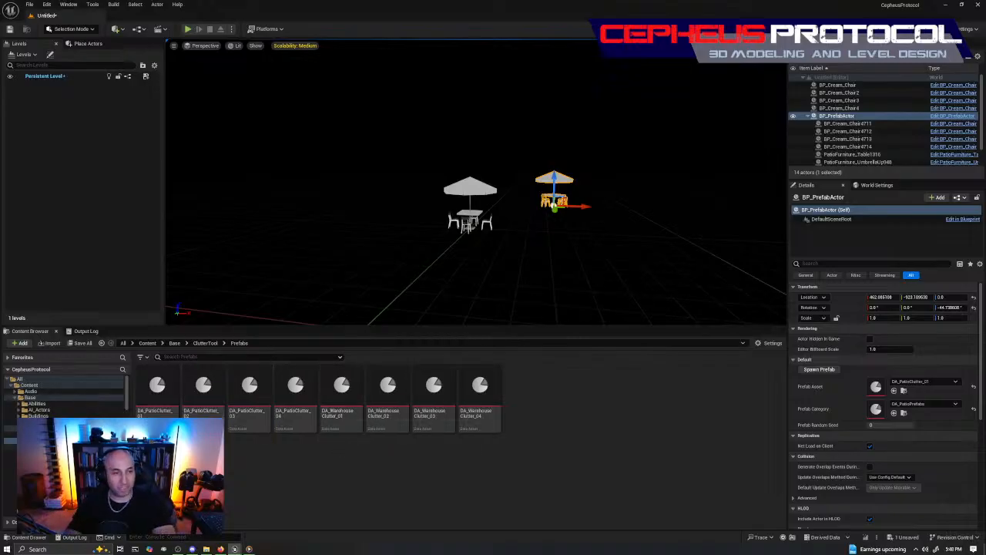
# Step: Open the DA_PatioPrefabs category asset, and examine the Objects array of the DA_PatioClutter_01 prefab asset
pyautogui.click(39, 429)
pyautogui.doubleClick(157, 384)
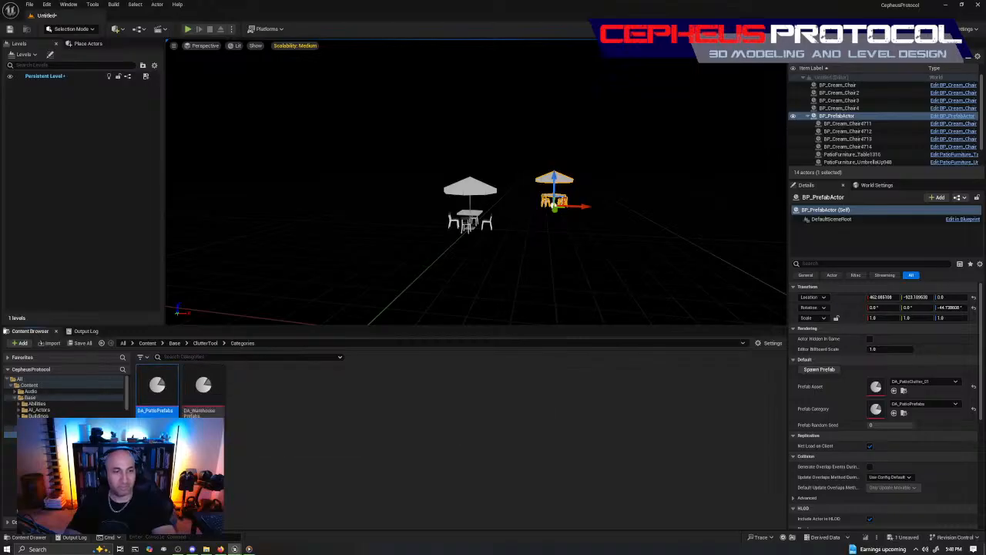
pyautogui.click(40, 441)
pyautogui.doubleClick(168, 413)
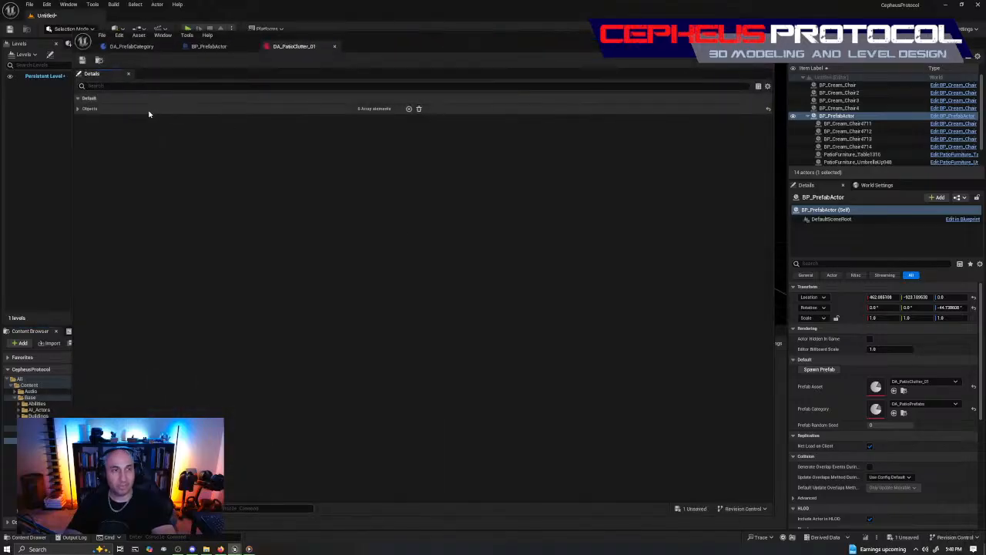
pyautogui.click(77, 109)
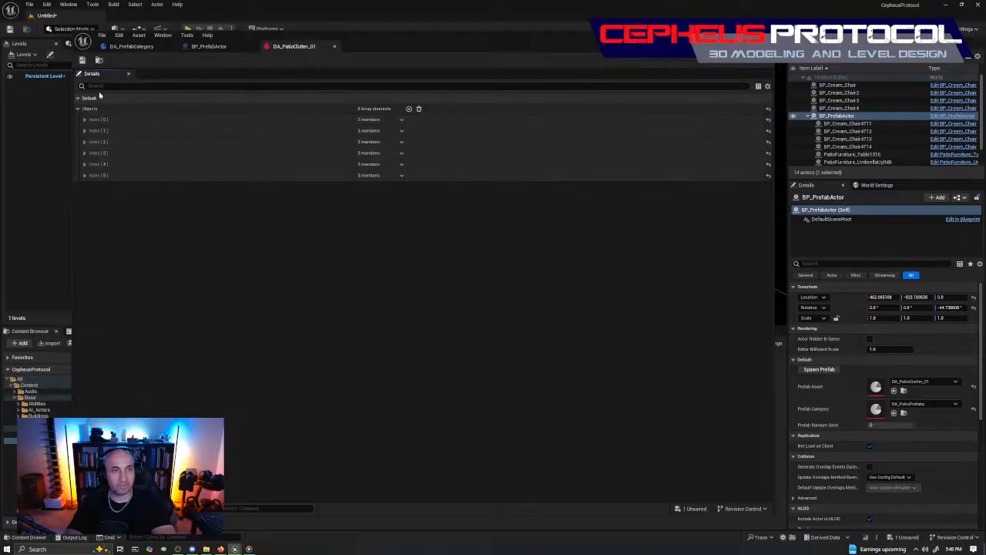
pyautogui.click(334, 47)
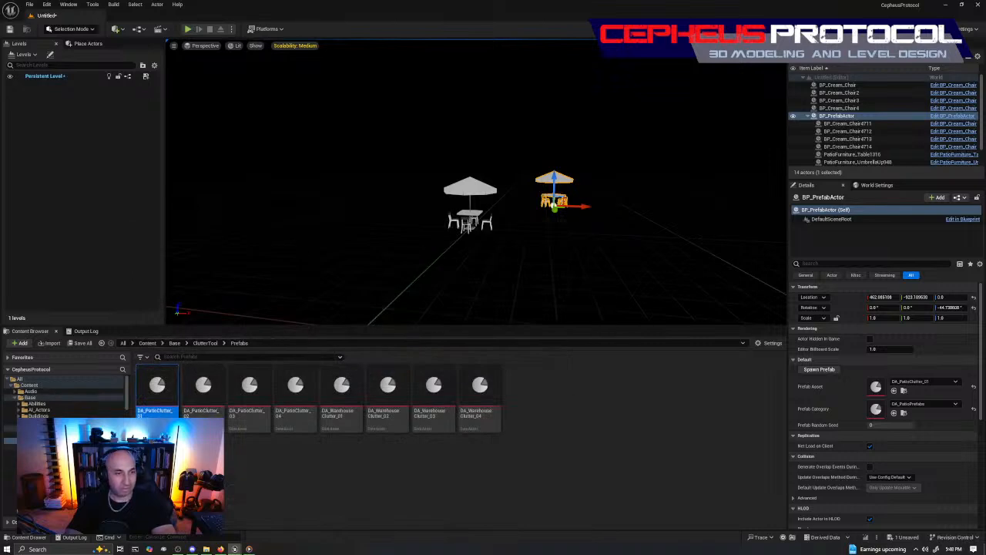
# Step: Reopen the DA_PatioPrefabs category asset to review the clutter prefabs in its Prefabs array, and close it
pyautogui.click(10, 436)
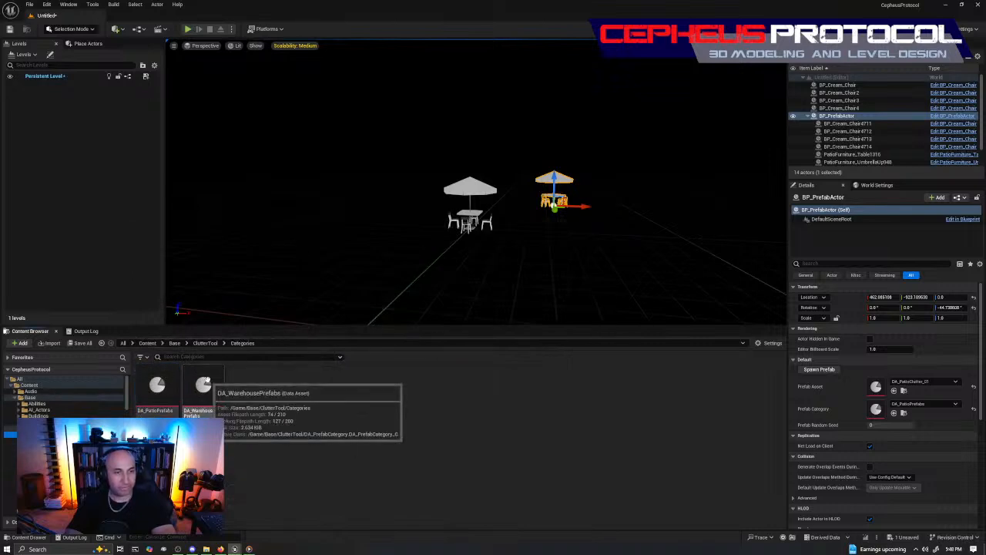
pyautogui.doubleClick(157, 386)
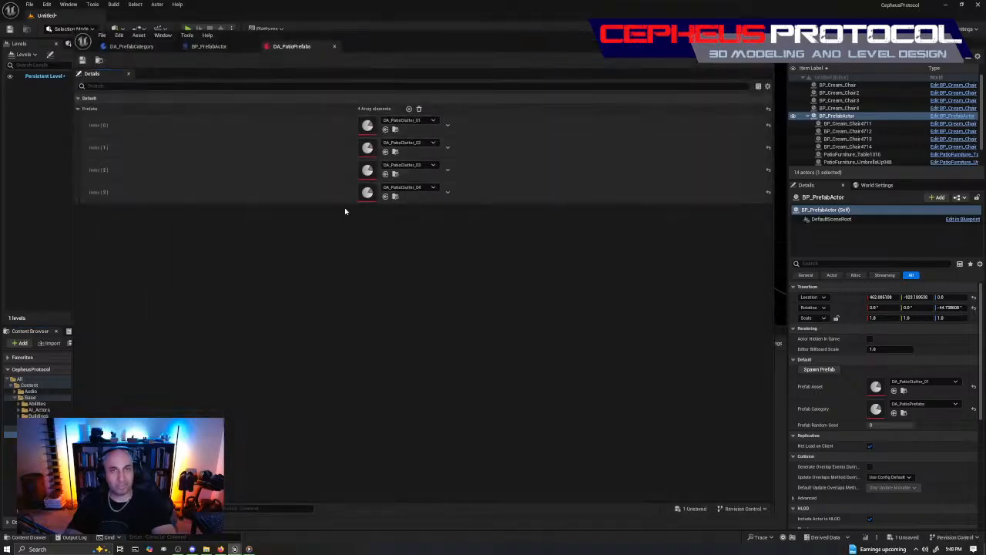
pyautogui.click(334, 46)
# Step: Review the spawning part of BP_PrefabActor's Spawn Prefab graph and look through the placed actor's Prefab Asset choices
pyautogui.moveTo(576, 39); pyautogui.dragTo(644, 34)
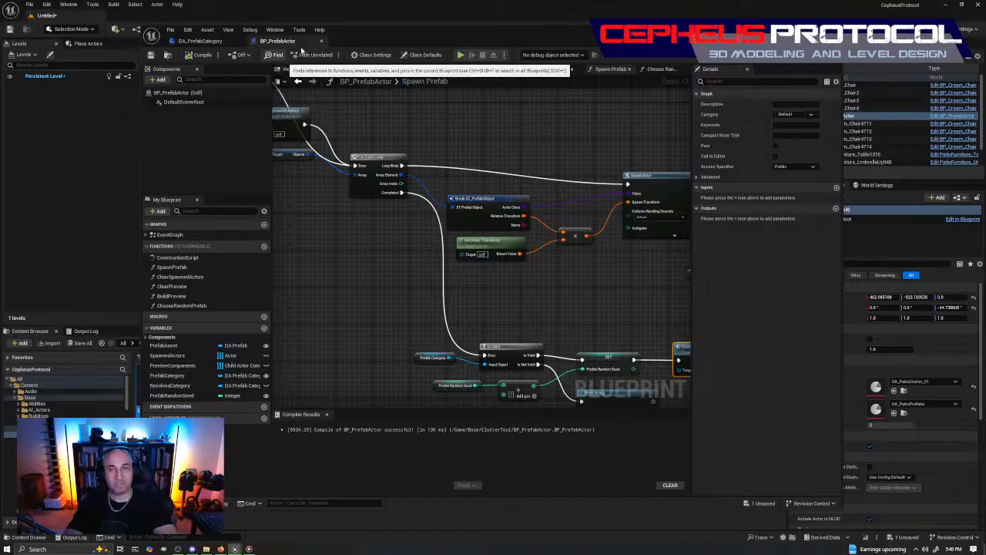
pyautogui.moveTo(522, 31); pyautogui.dragTo(397, 39)
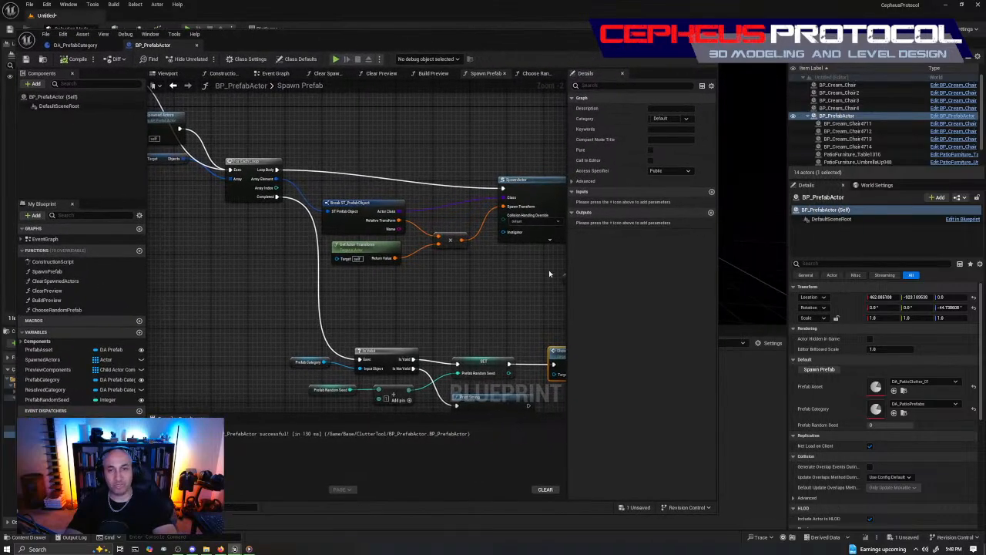
pyautogui.moveTo(566, 41); pyautogui.dragTo(0, 89)
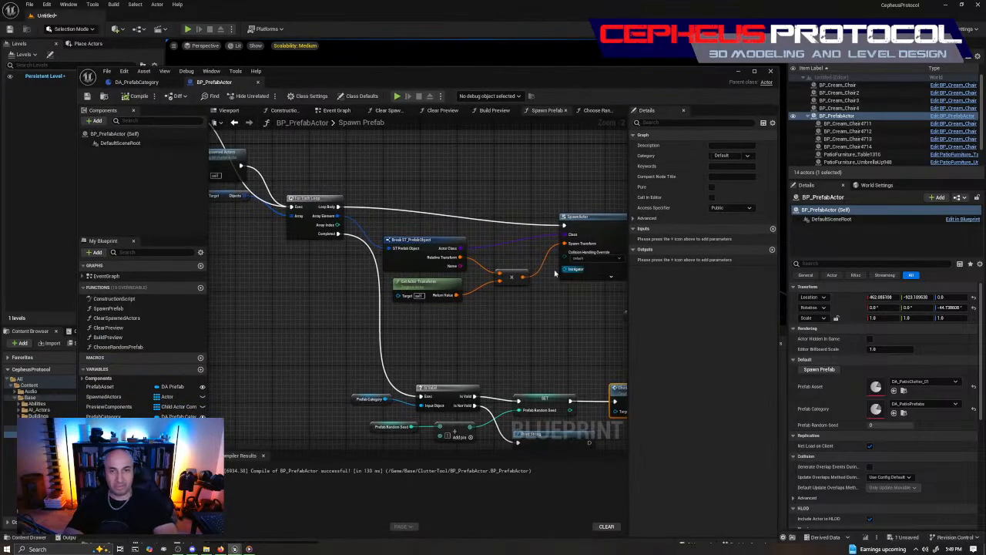
pyautogui.moveTo(487, 273); pyautogui.dragTo(378, 326, button='right')
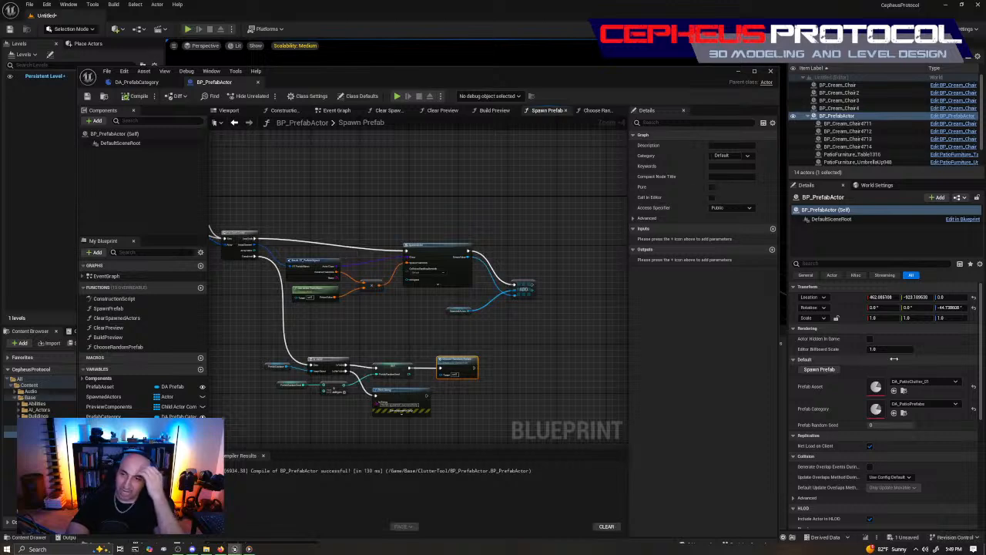
pyautogui.click(941, 383)
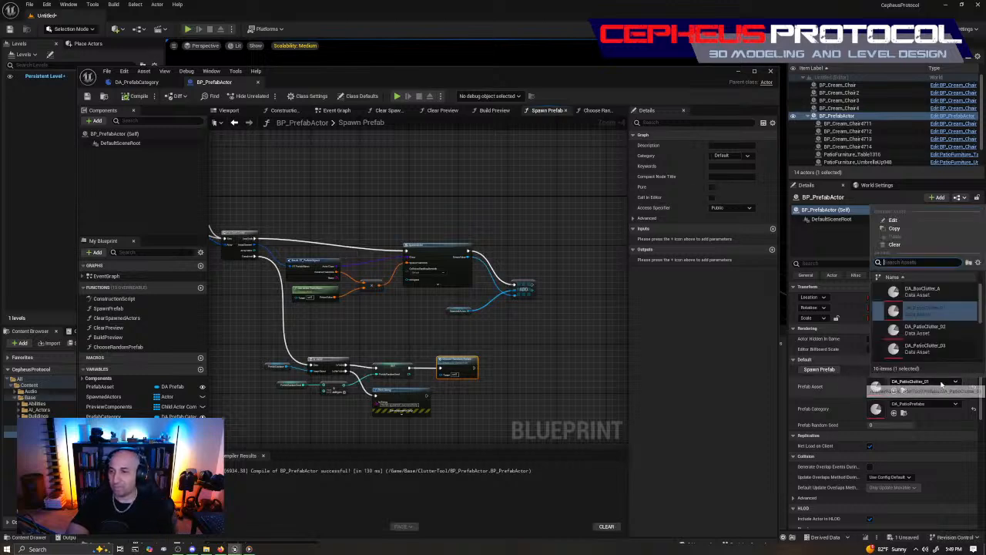
pyautogui.click(887, 406)
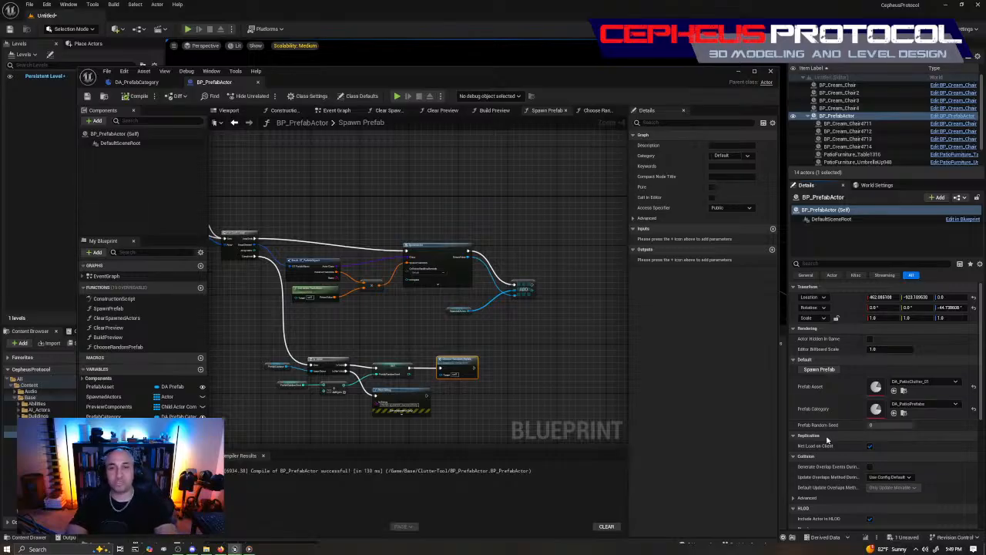
pyautogui.moveTo(576, 79); pyautogui.dragTo(571, 75)
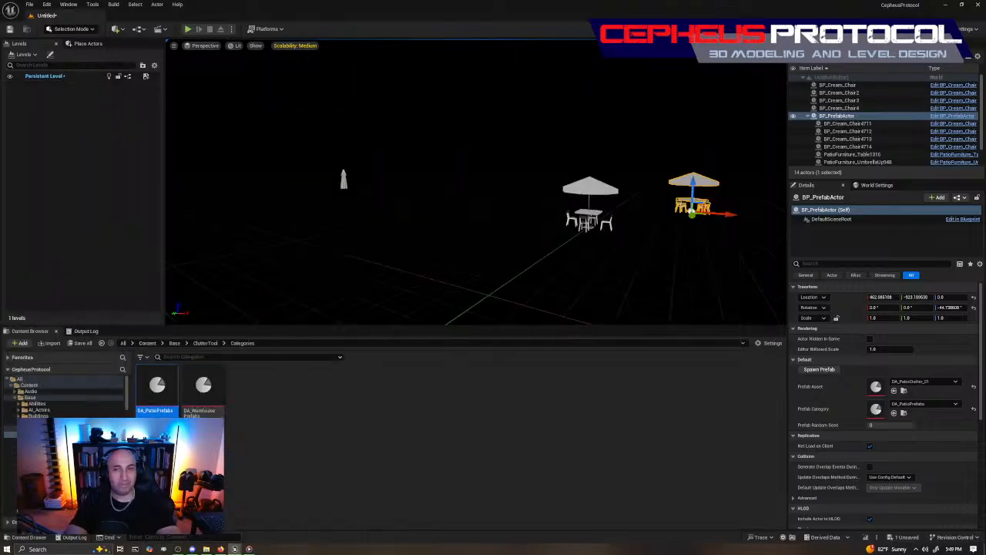
# Step: Inspect the original patio set in the level by selecting its table and individual chairs
pyautogui.moveTo(476, 182); pyautogui.dragTo(316, 179, button='right')
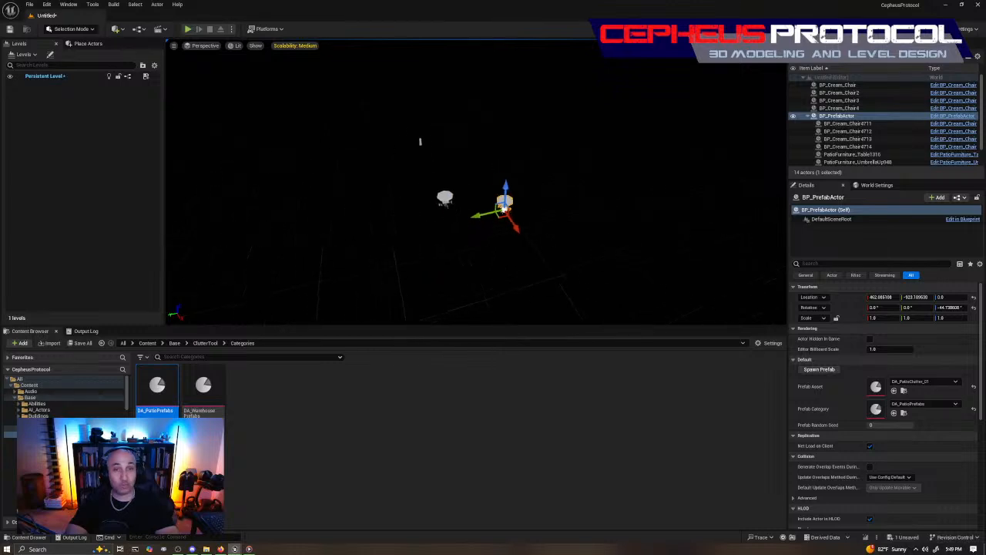
pyautogui.moveTo(420, 141); pyautogui.dragTo(254, 146, button='right')
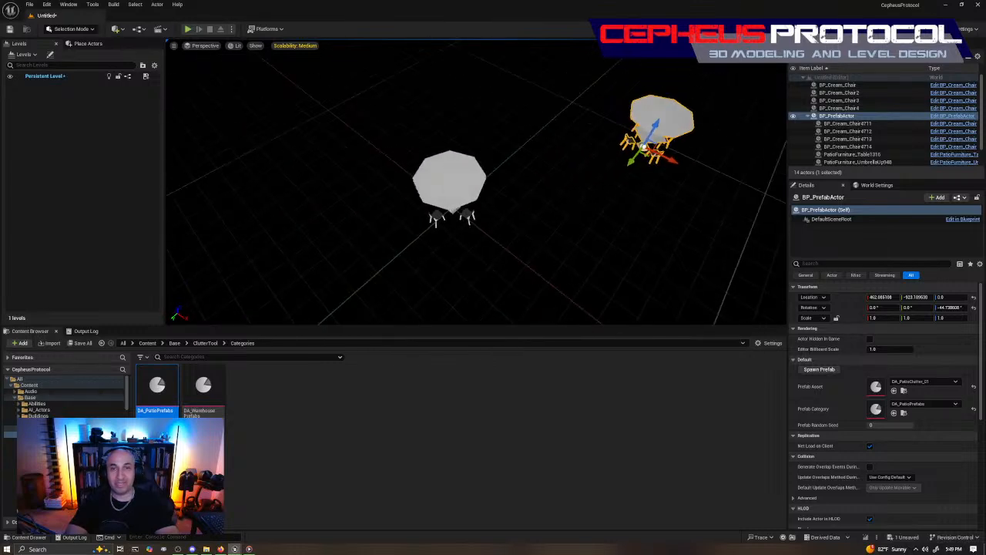
pyautogui.moveTo(731, 194)
pyautogui.mouseDown(button='right')
pyautogui.moveTo(655, 212)
pyautogui.moveTo(728, 197)
pyautogui.moveTo(716, 189)
pyautogui.moveTo(731, 194)
pyautogui.mouseUp(button='right')
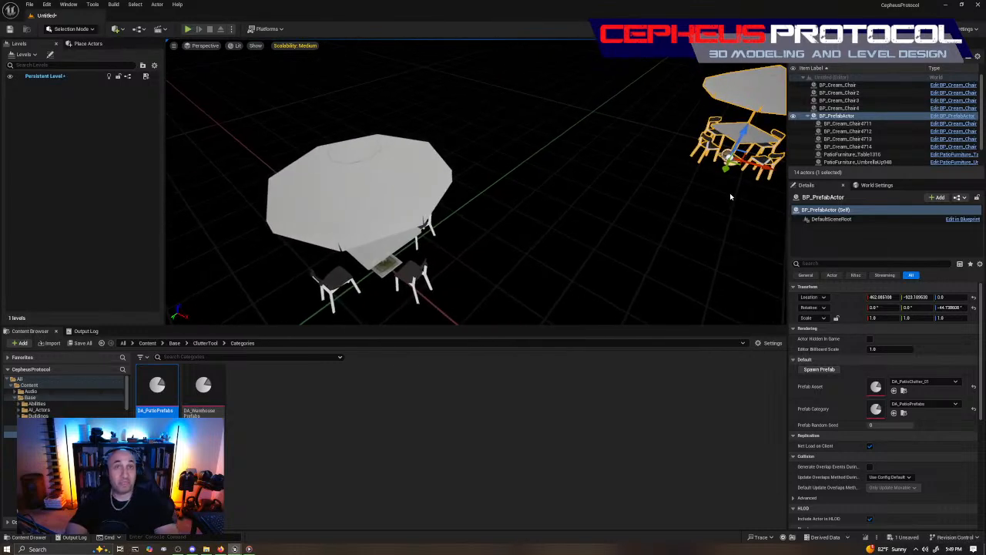
pyautogui.click(399, 270)
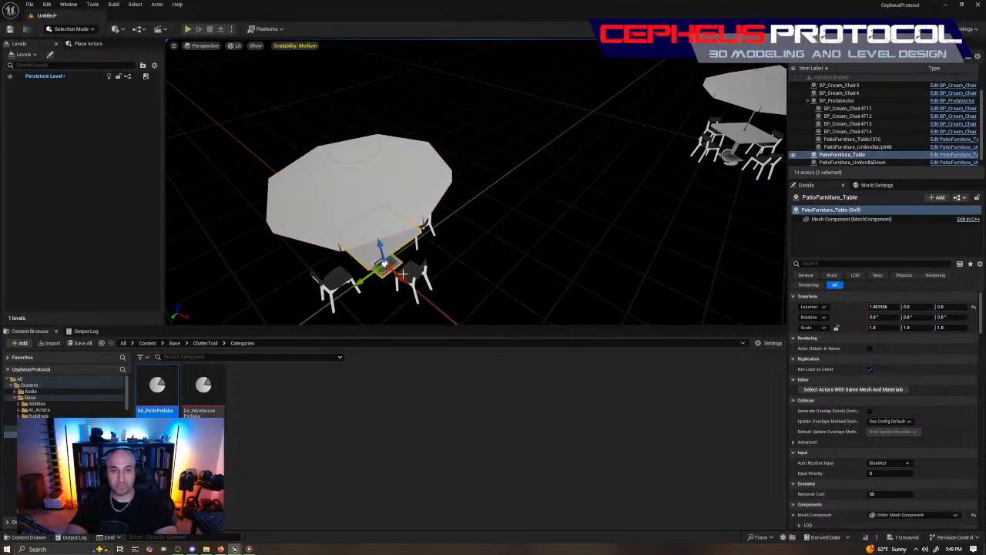
pyautogui.click(405, 276)
pyautogui.click(342, 281)
pyautogui.moveTo(342, 281)
pyautogui.mouseDown(button='right')
pyautogui.moveTo(324, 300)
pyautogui.moveTo(350, 270)
pyautogui.moveTo(342, 281)
pyautogui.moveTo(354, 289)
pyautogui.mouseUp(button='right')
pyautogui.moveTo(546, 230); pyautogui.dragTo(454, 232, button='right')
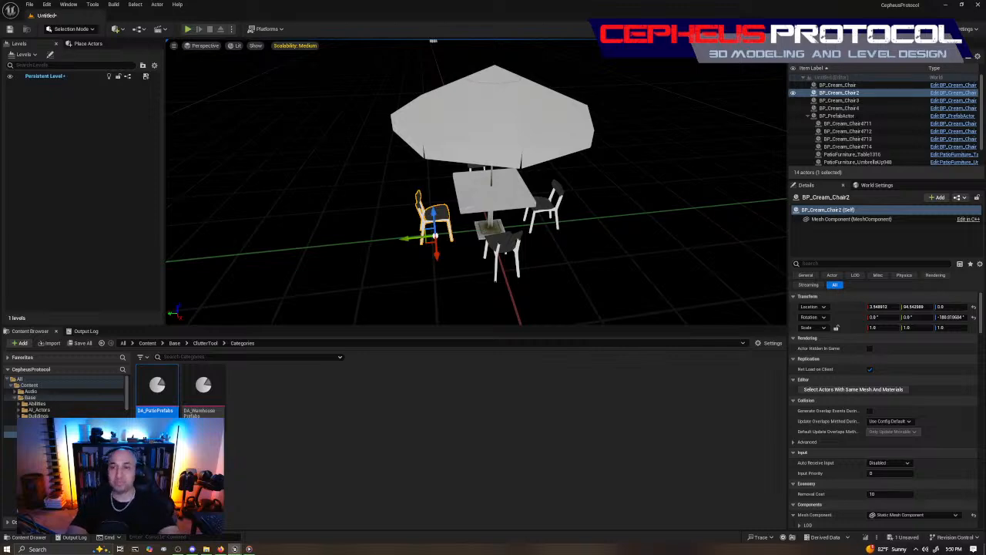
# Step: Bring the BP_PrefabActor Blueprint back into view and survey the full Spawn Prefab function graph
pyautogui.moveTo(0, 44); pyautogui.dragTo(555, 44)
pyautogui.moveTo(479, 178); pyautogui.dragTo(595, 180, button='right')
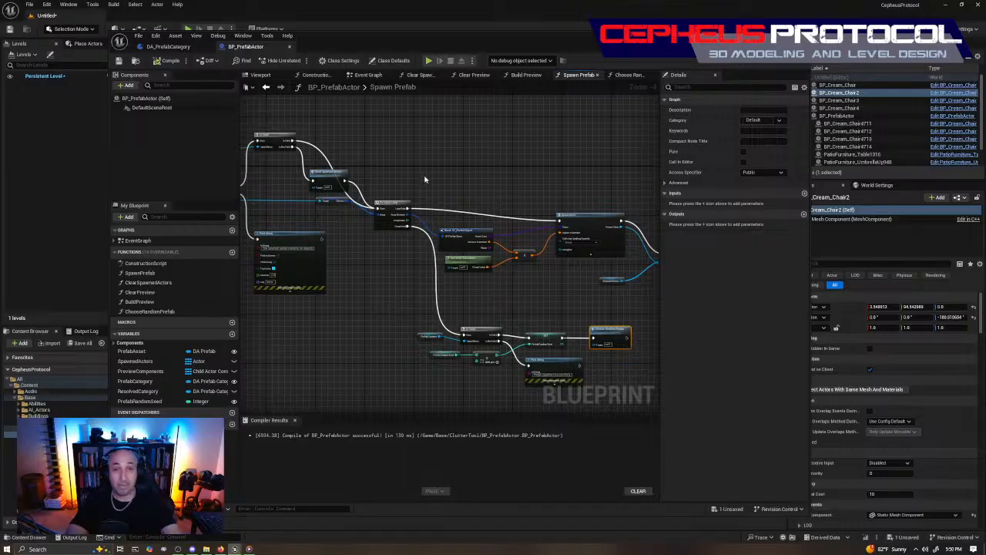
pyautogui.scroll(-5, 511, 204)
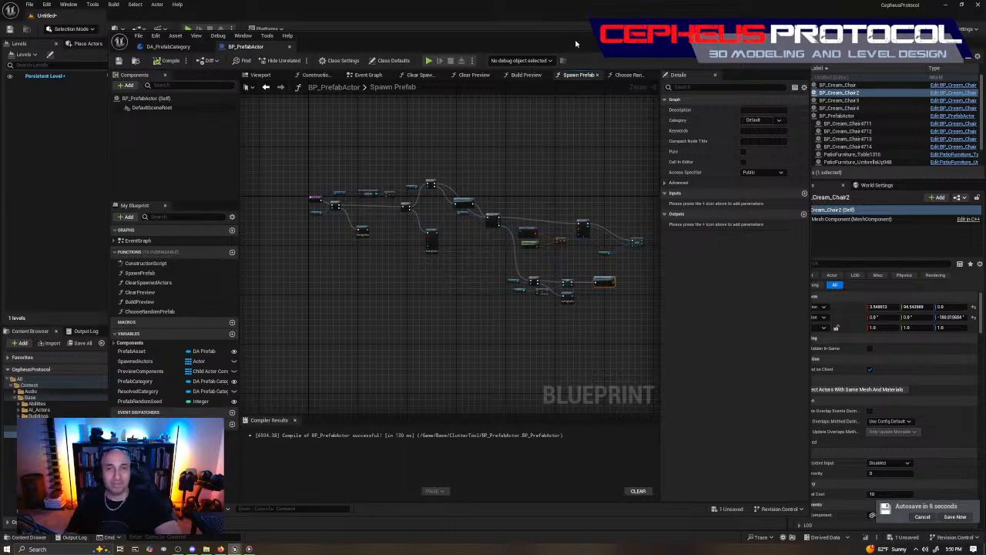
pyautogui.moveTo(575, 44); pyautogui.dragTo(597, 46)
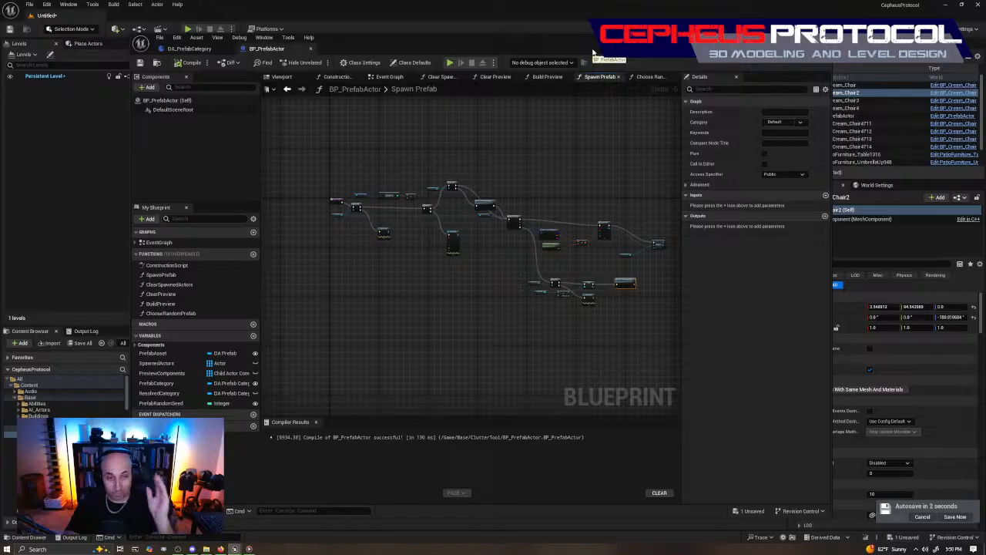
pyautogui.moveTo(494, 291); pyautogui.dragTo(439, 302, button='right')
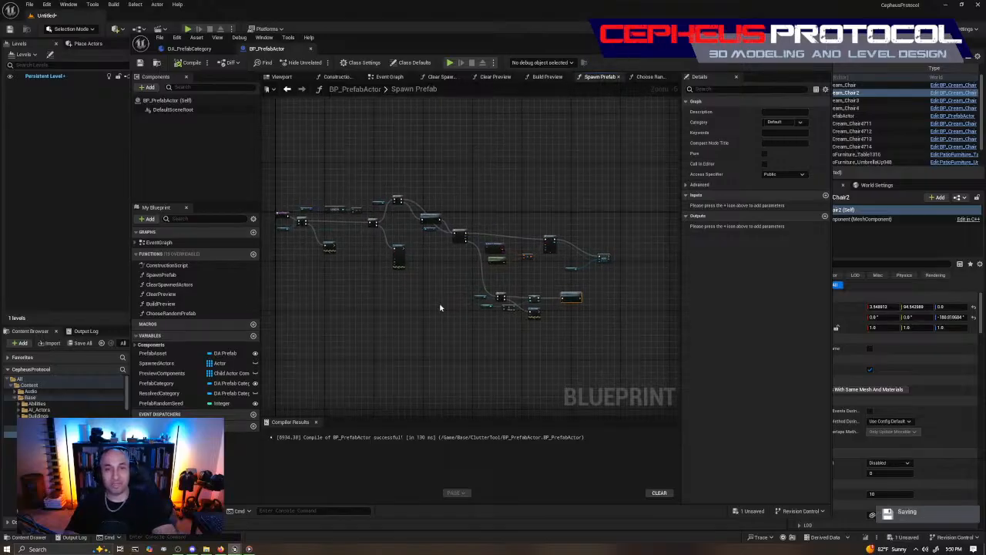
pyautogui.moveTo(391, 325); pyautogui.dragTo(445, 325, button='right')
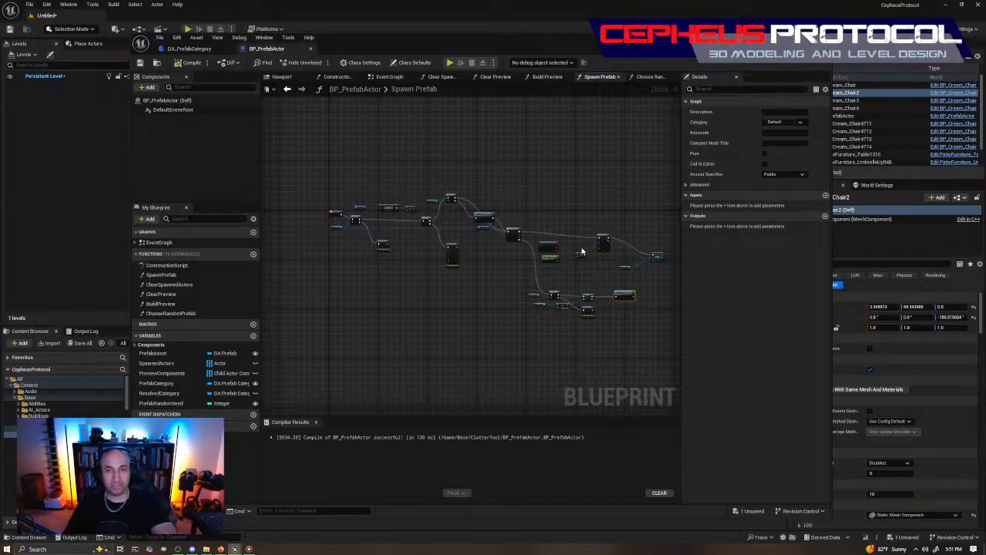
pyautogui.moveTo(524, 154); pyautogui.dragTo(523, 131, button='right')
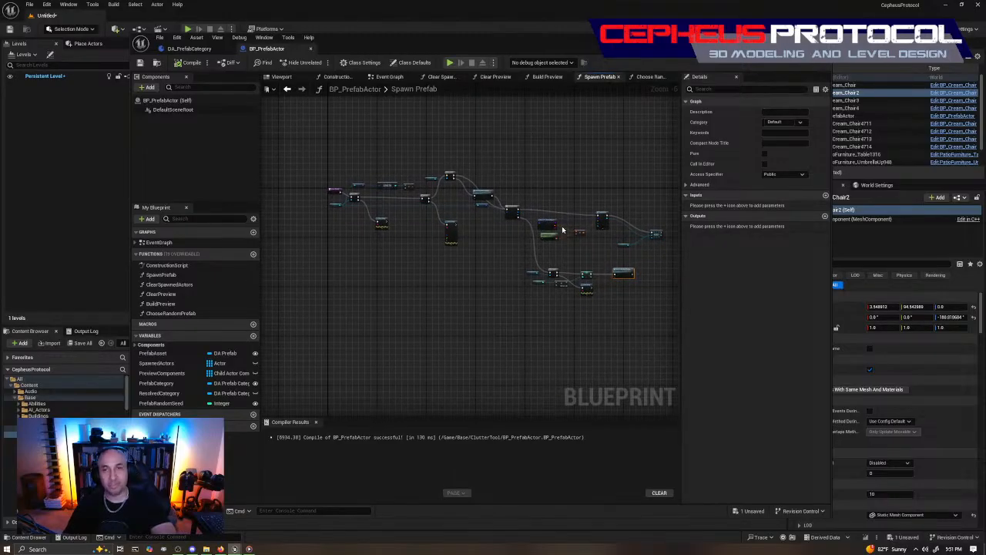
# Step: Examine the Spawn Prefab nodes up close, from the validity checks and For Each Loop to the random seed update
pyautogui.scroll(4, 586, 170)
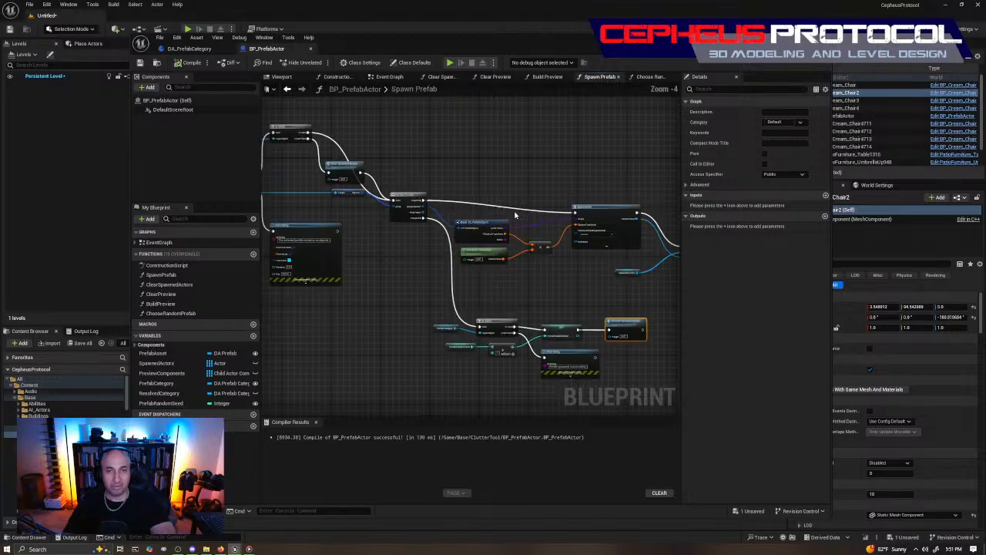
pyautogui.moveTo(628, 147); pyautogui.dragTo(697, 165, button='right')
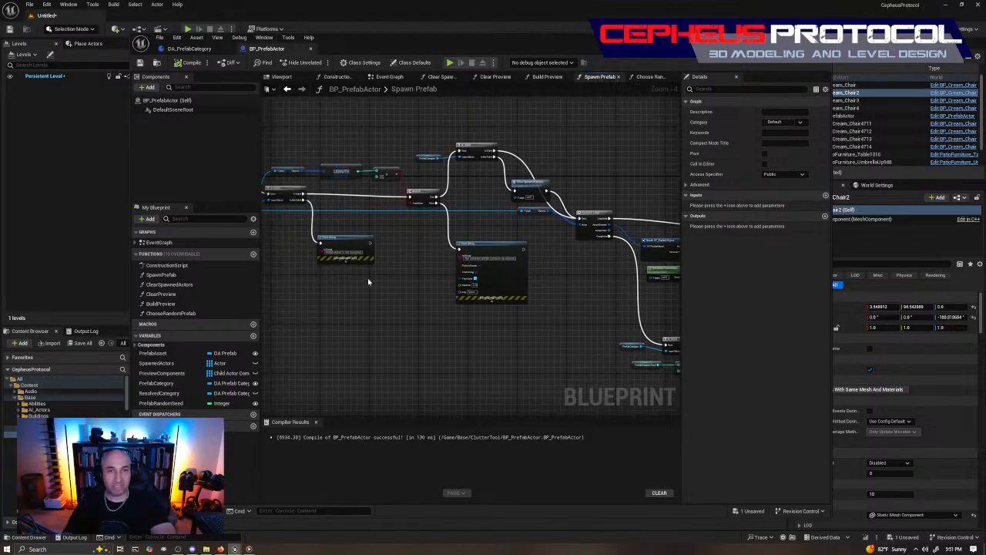
pyautogui.moveTo(586, 327); pyautogui.dragTo(438, 333, button='right')
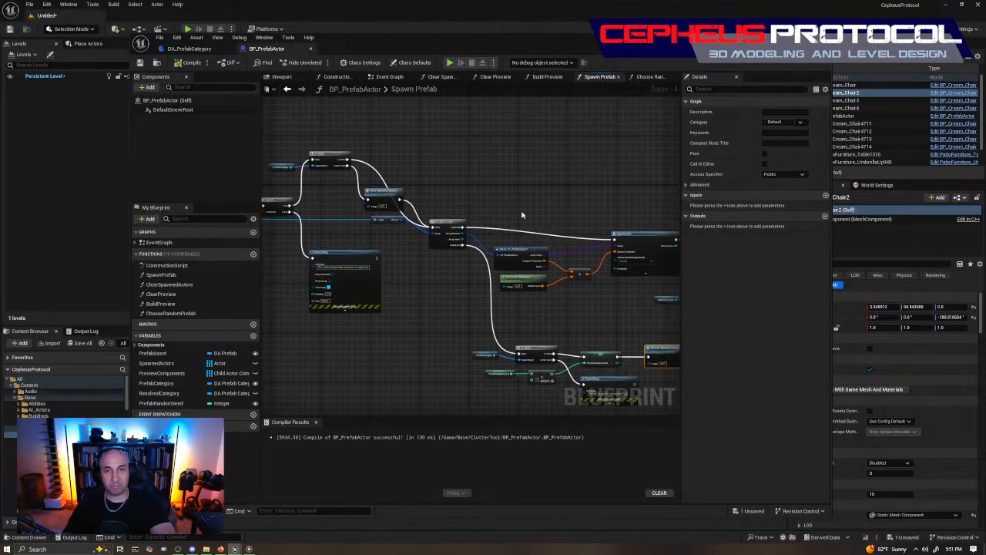
pyautogui.scroll(-1, 522, 215)
pyautogui.scroll(-3, 542, 196)
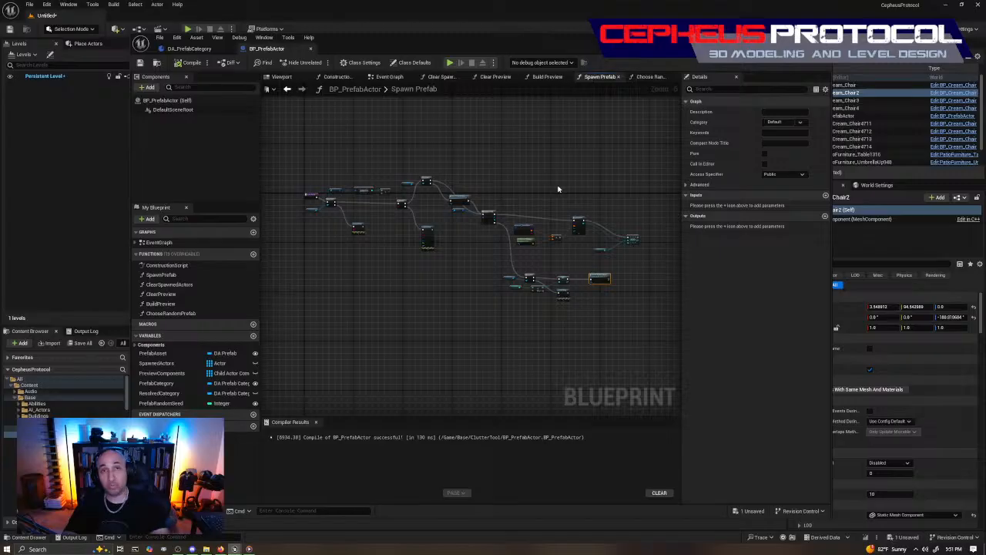
pyautogui.moveTo(531, 161); pyautogui.dragTo(539, 214, button='right')
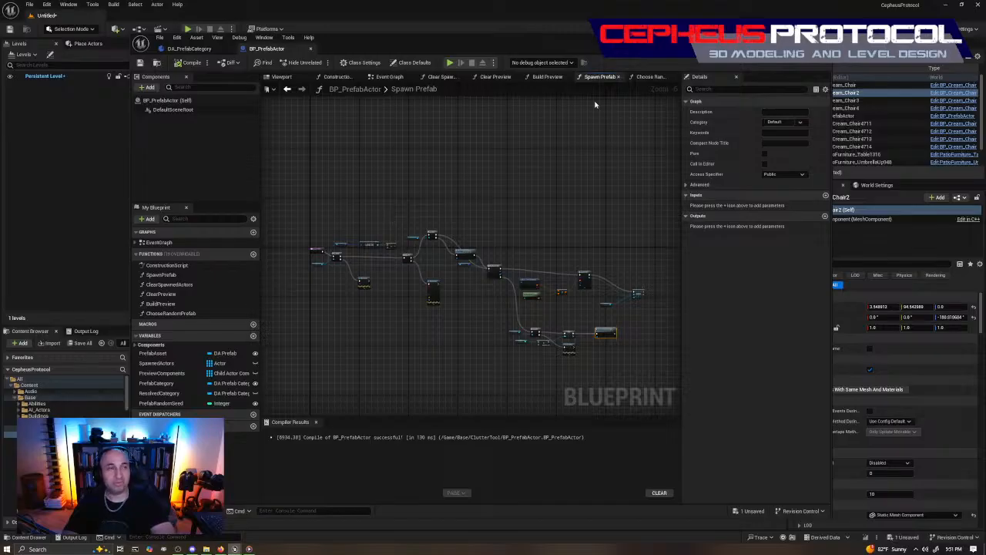
pyautogui.moveTo(631, 40); pyautogui.dragTo(546, 30)
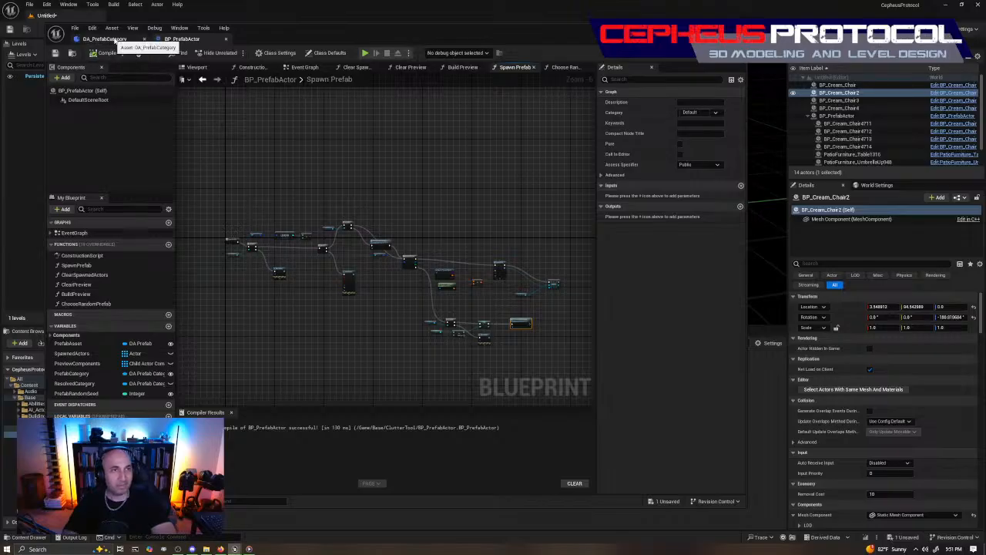
pyautogui.moveTo(319, 30); pyautogui.dragTo(344, 43)
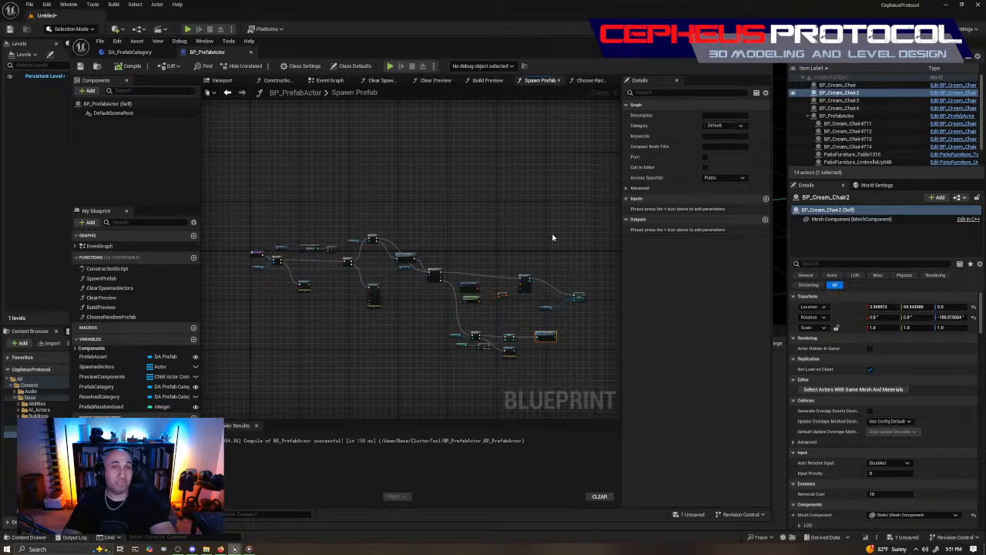
# Step: Uncover the level behind the Blueprint editor and move the placed BP_PrefabActor farther away from the original patio set
pyautogui.moveTo(596, 45); pyautogui.dragTo(555, 49)
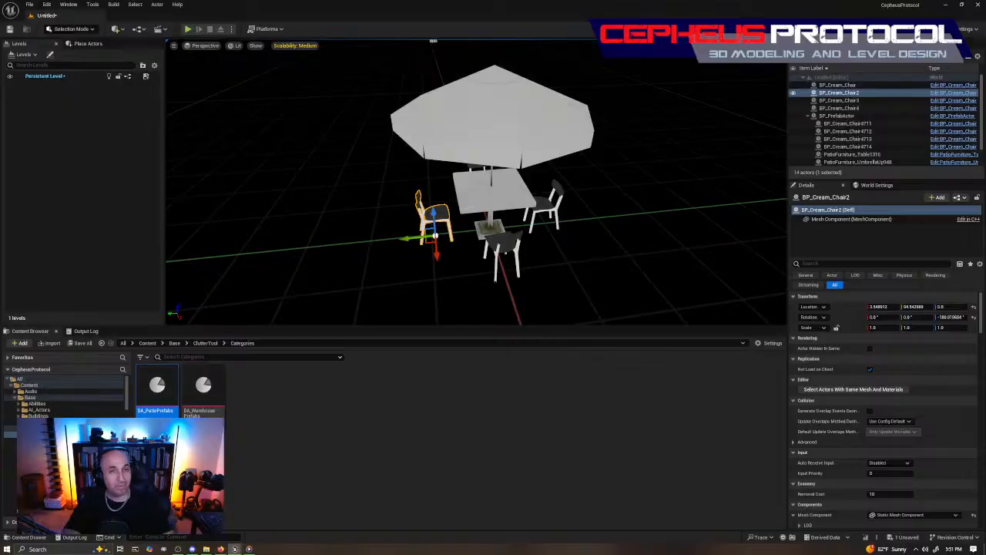
pyautogui.moveTo(618, 178); pyautogui.dragTo(570, 197, button='right')
pyautogui.click(687, 224)
pyautogui.moveTo(688, 223); pyautogui.dragTo(751, 225, button='right')
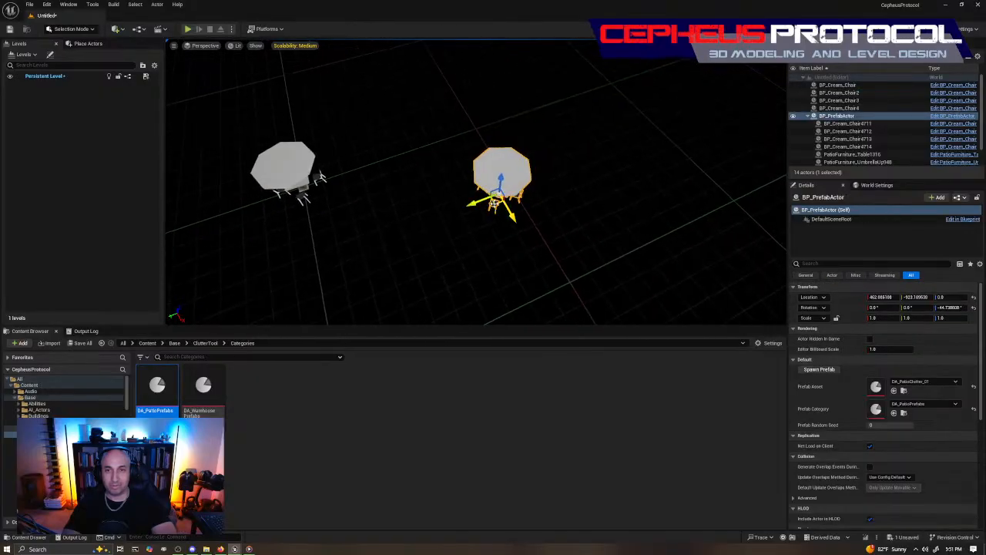
pyautogui.moveTo(496, 202); pyautogui.dragTo(690, 145)
pyautogui.moveTo(690, 145); pyautogui.dragTo(590, 146, button='right')
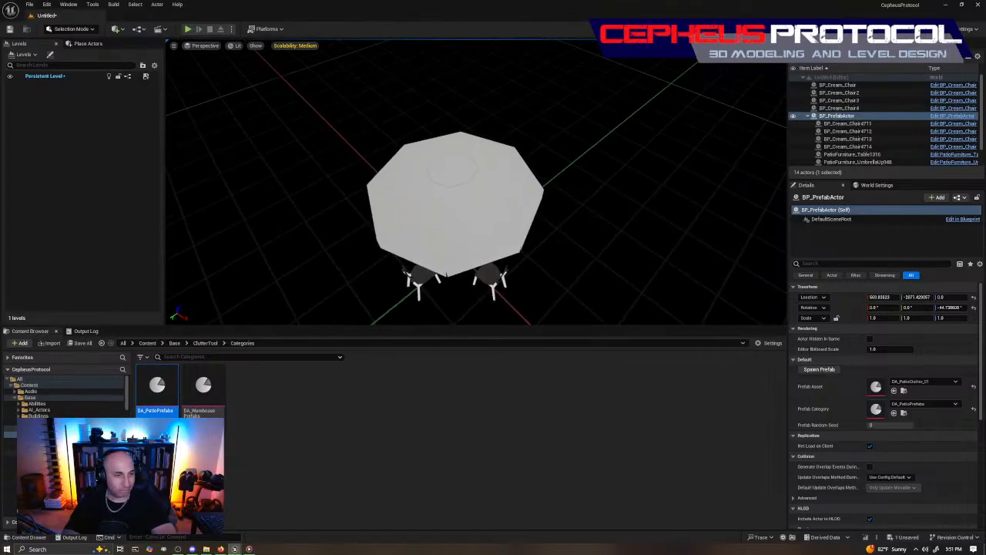
# Step: Open the ClutterTool Prefabs folder and inspect the patio furniture in the level, selecting the closed umbrella and the placed prefab actor
pyautogui.click(48, 441)
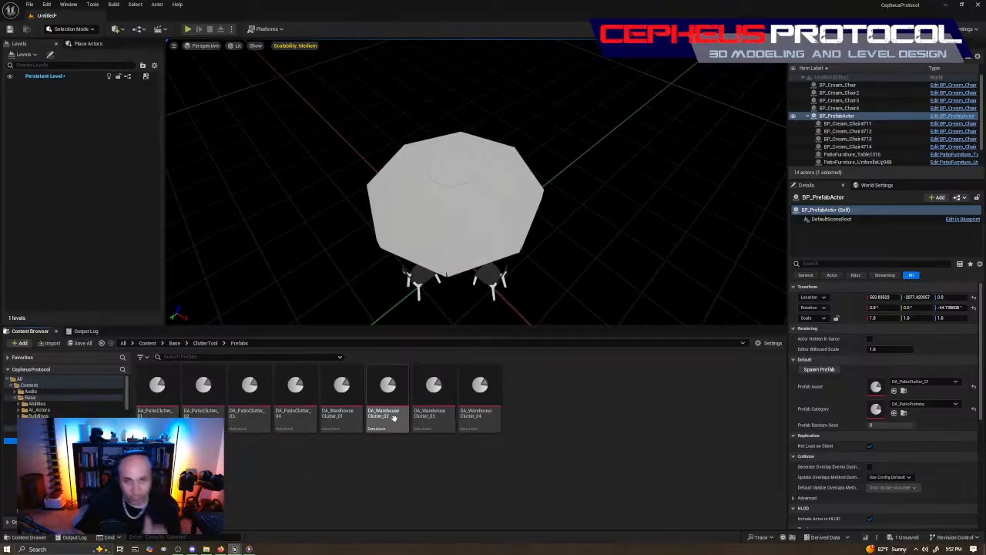
pyautogui.moveTo(462, 223); pyautogui.dragTo(462, 158, button='right')
pyautogui.click(389, 152)
pyautogui.moveTo(473, 202)
pyautogui.mouseDown(button='right')
pyautogui.moveTo(516, 254)
pyautogui.moveTo(458, 245)
pyautogui.moveTo(458, 270)
pyautogui.moveTo(493, 246)
pyautogui.moveTo(470, 216)
pyautogui.moveTo(478, 198)
pyautogui.mouseUp(button='right')
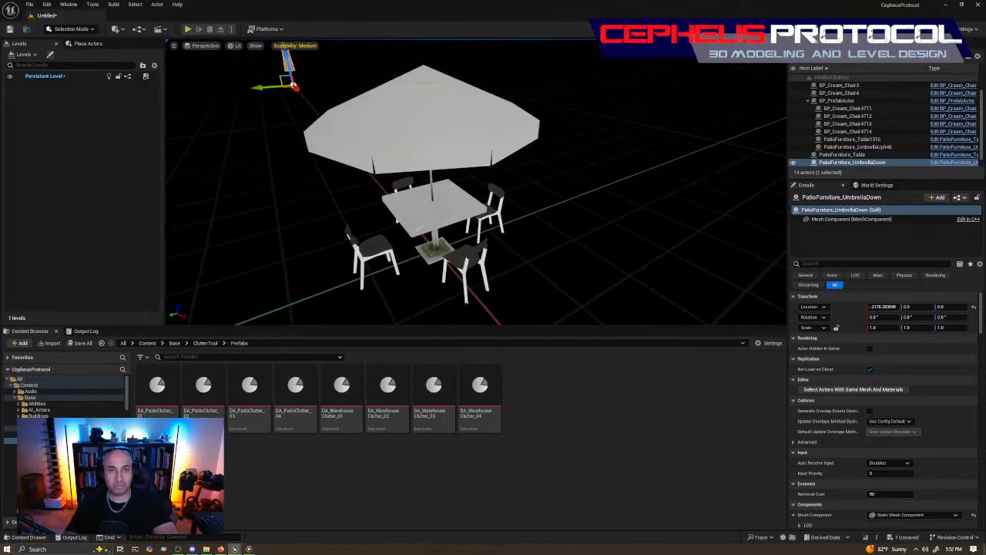
pyautogui.moveTo(478, 198); pyautogui.dragTo(462, 178, button='right')
pyautogui.press('Escape')
pyautogui.click(463, 179)
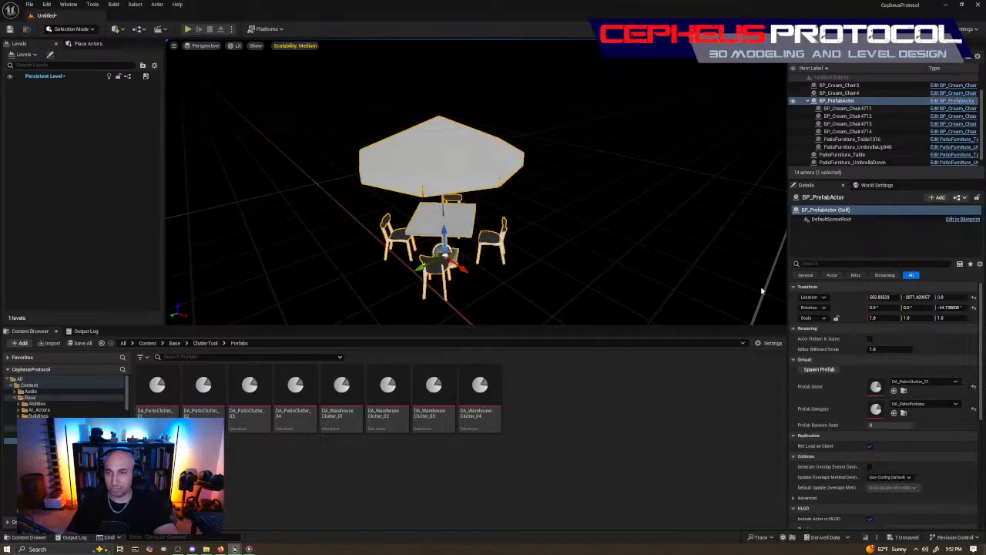
# Step: Try switching the placed prefab actor's Prefab Asset between DA_PatioClutter_02 and DA_PatioClutter_03
pyautogui.click(935, 383)
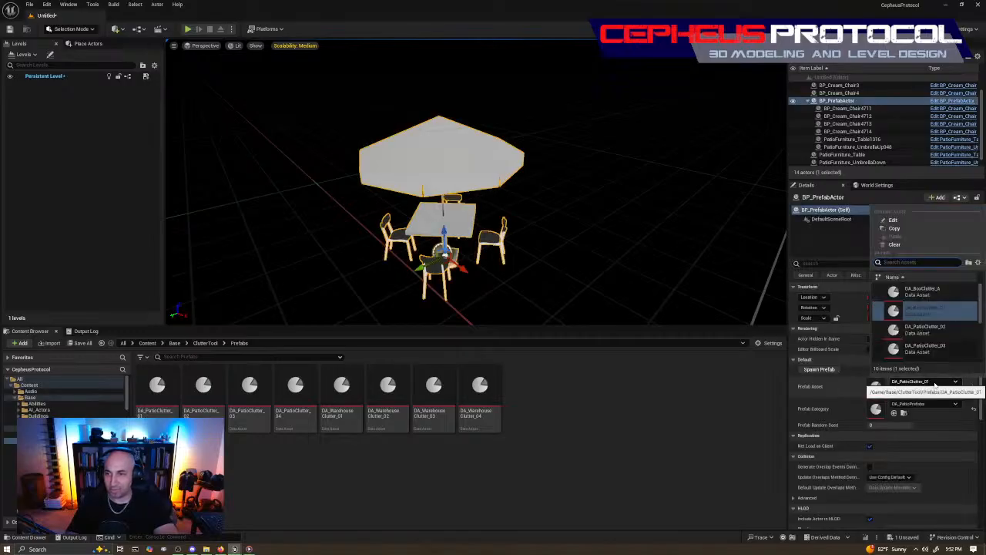
pyautogui.click(940, 328)
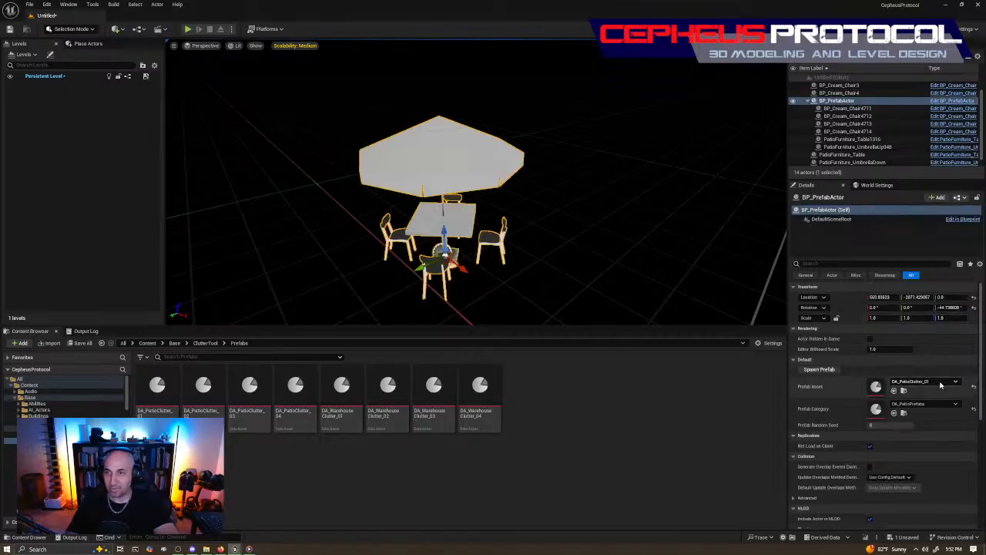
pyautogui.click(942, 383)
pyautogui.click(938, 348)
pyautogui.click(937, 381)
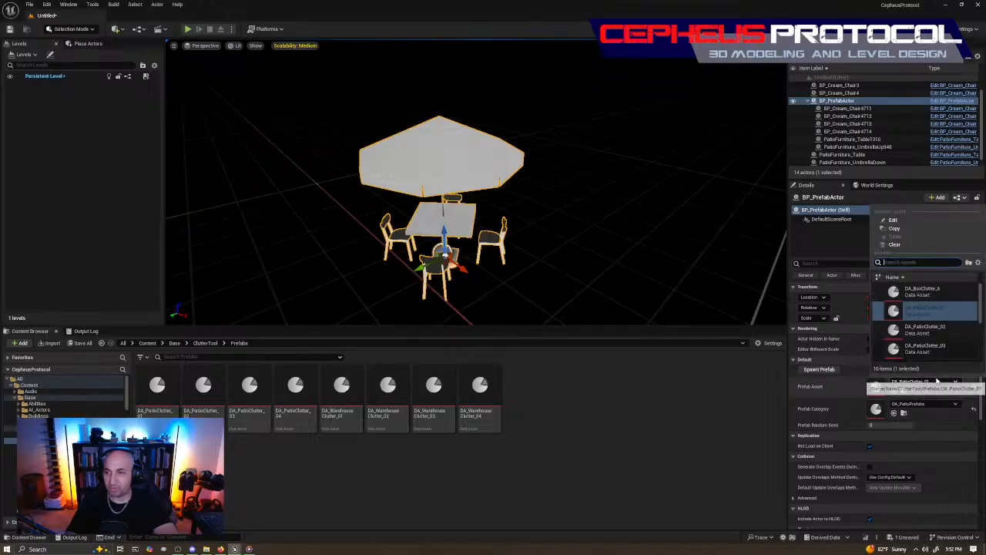
pyautogui.click(935, 328)
pyautogui.click(935, 381)
pyautogui.scroll(-2, 935, 320)
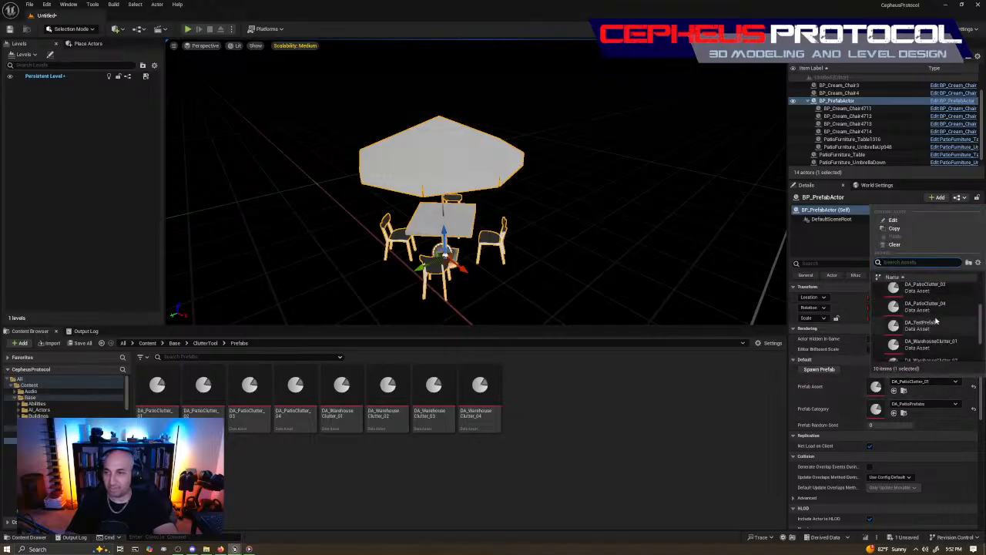
# Step: Delete the placed prefab actor and add a new BP_PrefabActor from the ClutterTool folder to the level with its Z location at 0
pyautogui.click(618, 266)
pyautogui.hotkey('ctrl', 'z')
pyautogui.press('Delete')
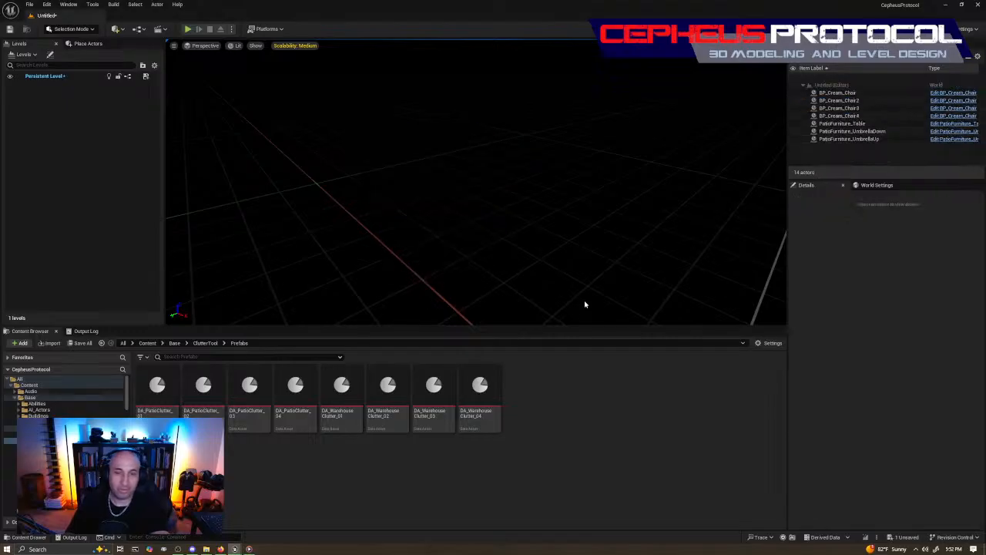
pyautogui.click(205, 343)
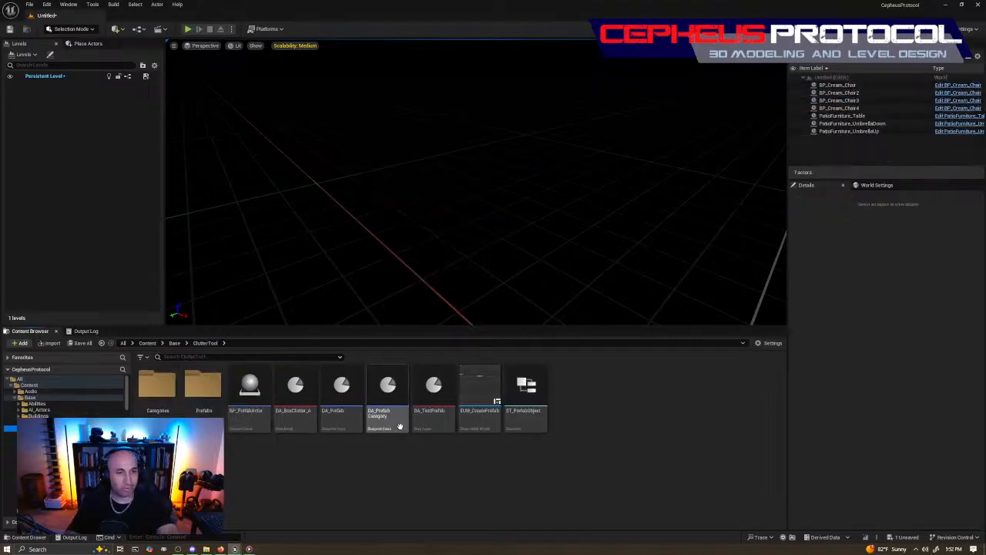
pyautogui.moveTo(249, 385); pyautogui.dragTo(442, 212)
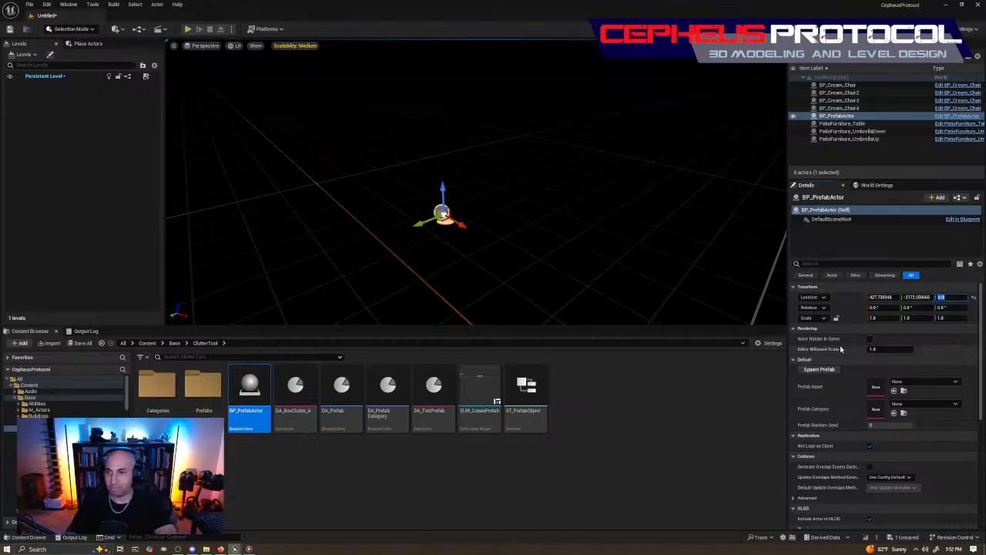
# Step: Assign DA_PatioClutter_01, DA_PatioClutter_02, DA_PatioClutter_03 and DA_PatioClutter_04 in turn as the new actor's Prefab Asset
pyautogui.moveTo(716, 258); pyautogui.dragTo(616, 270, button='right')
pyautogui.click(915, 383)
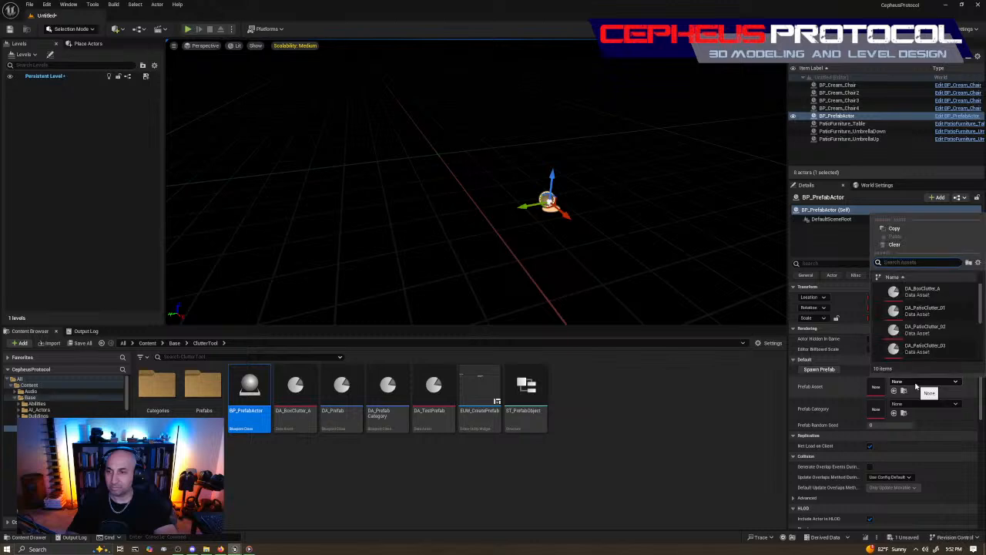
pyautogui.click(917, 311)
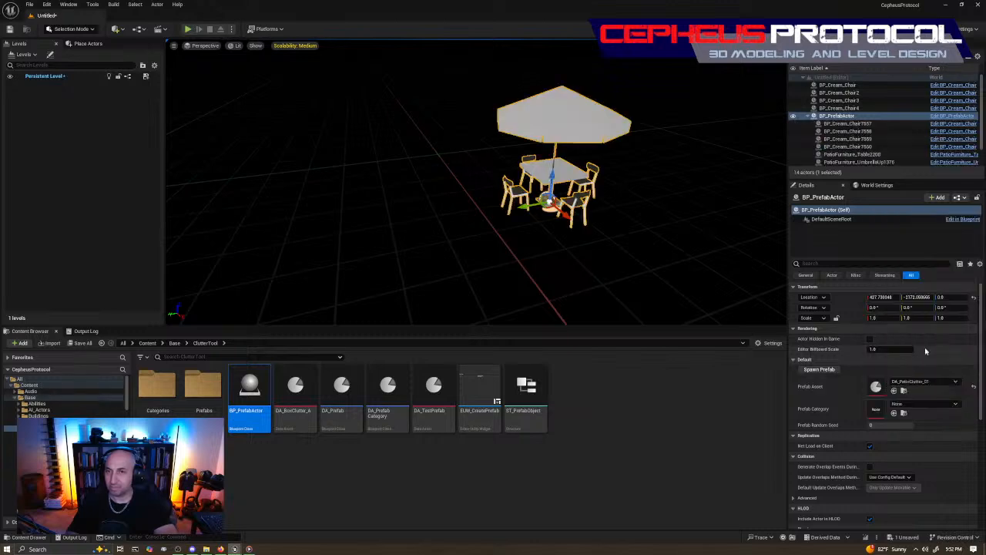
pyautogui.click(926, 383)
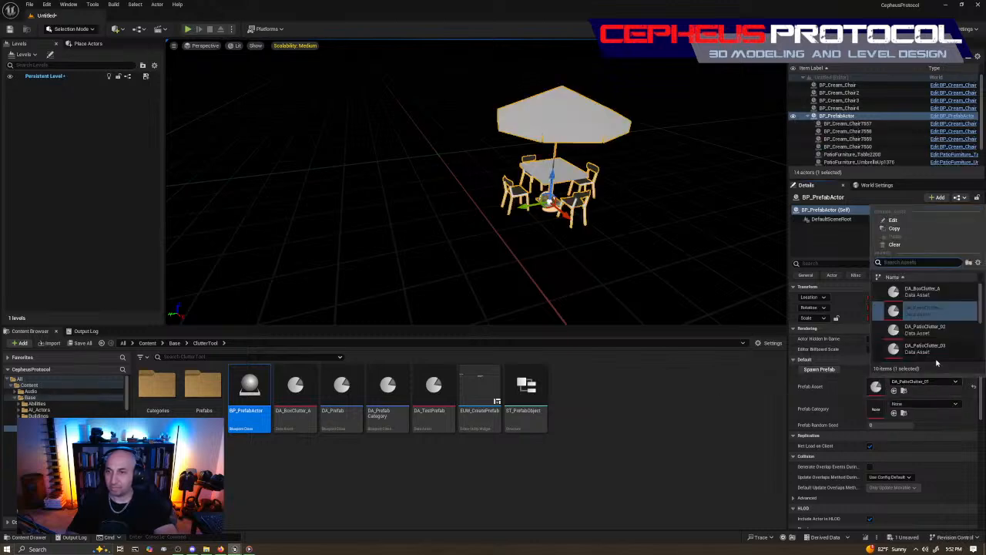
pyautogui.click(936, 337)
pyautogui.scroll(-1, 932, 298)
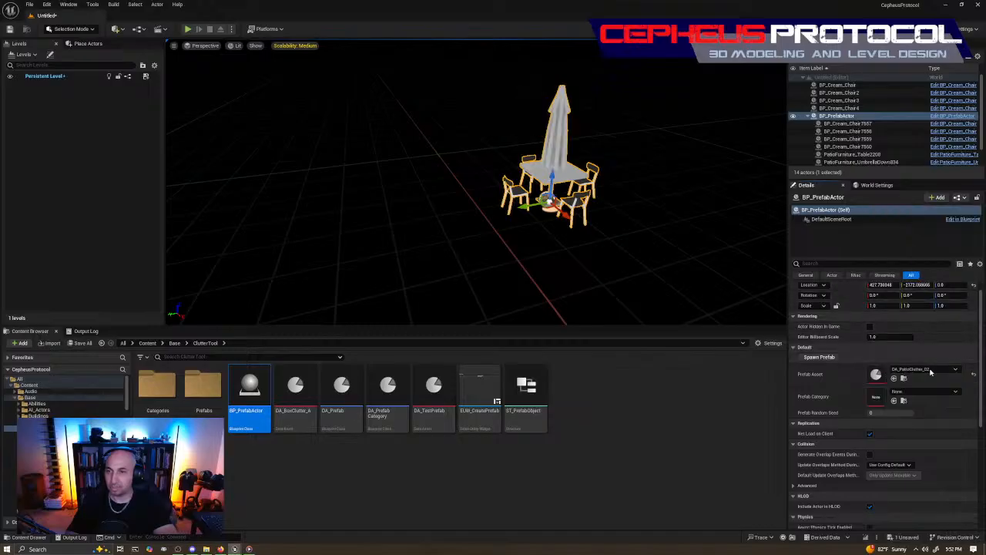
pyautogui.click(925, 369)
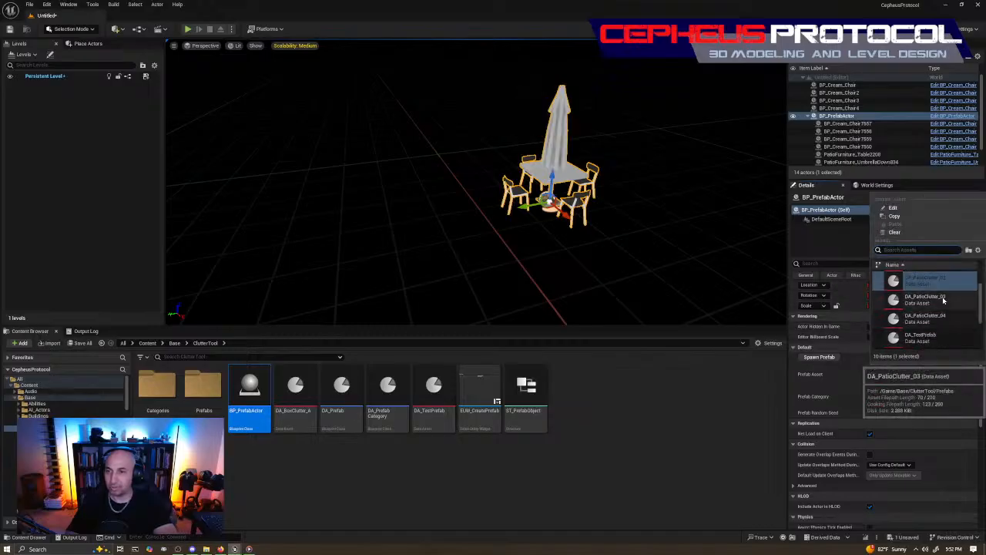
pyautogui.click(943, 300)
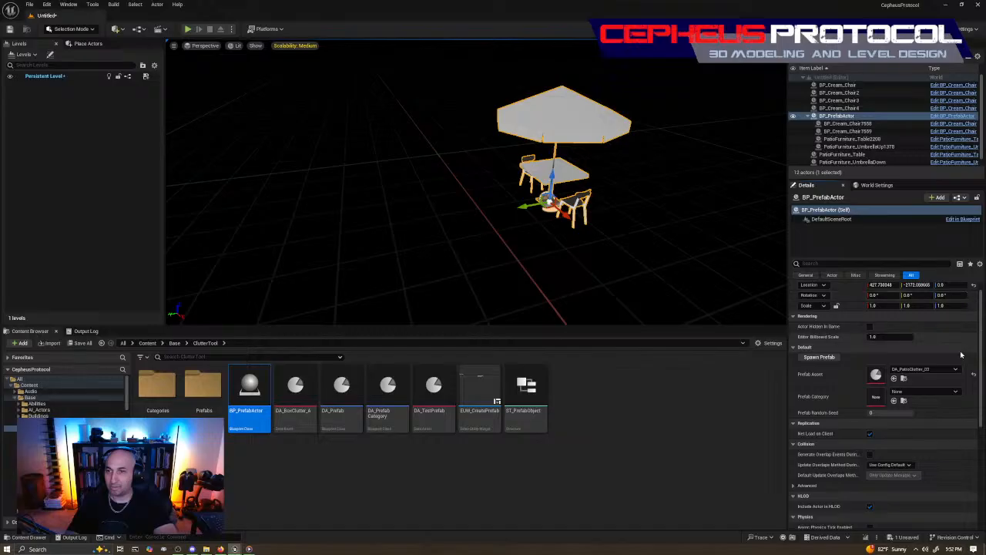
pyautogui.click(925, 370)
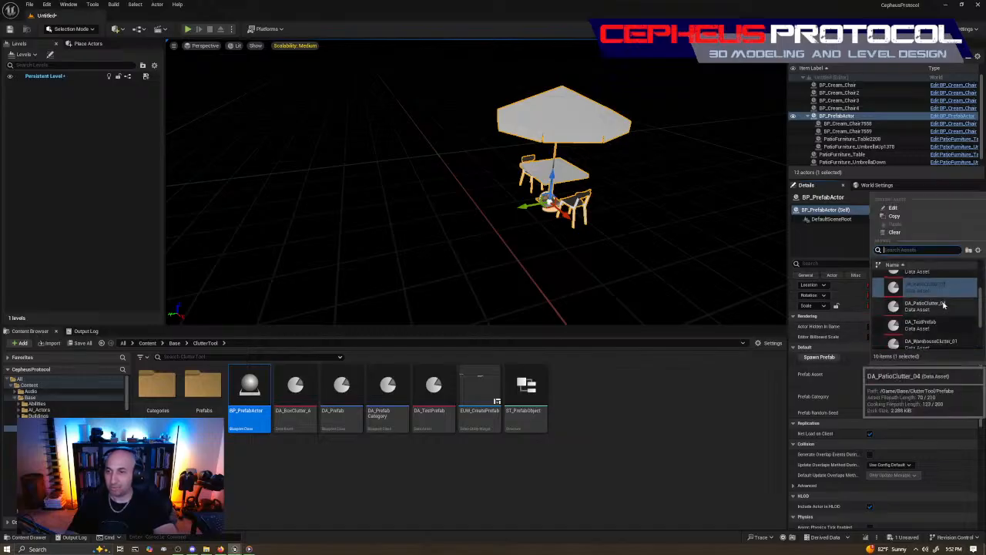
pyautogui.click(942, 305)
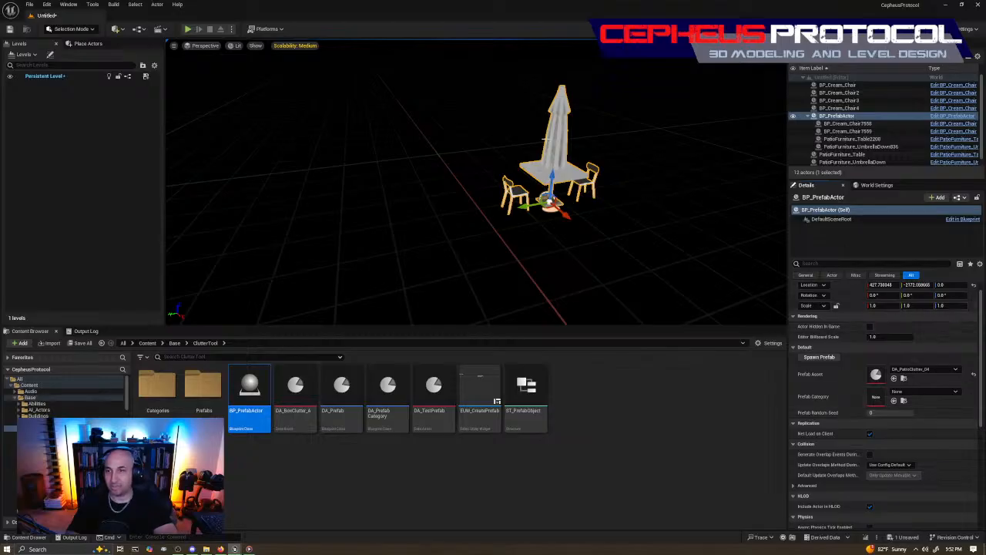
# Step: Delete the open umbrella from the original patio set, along with the loose closed umbrella
pyautogui.moveTo(546, 140); pyautogui.dragTo(596, 126, button='right')
pyautogui.click(490, 126)
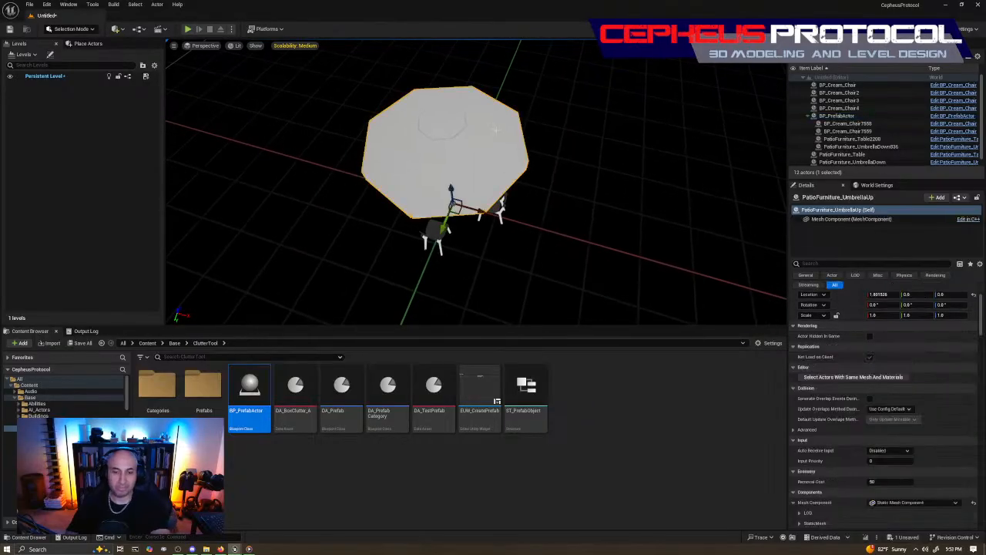
pyautogui.press('Delete')
pyautogui.moveTo(548, 171); pyautogui.dragTo(464, 193, button='right')
pyautogui.click(398, 147)
pyautogui.press('Delete')
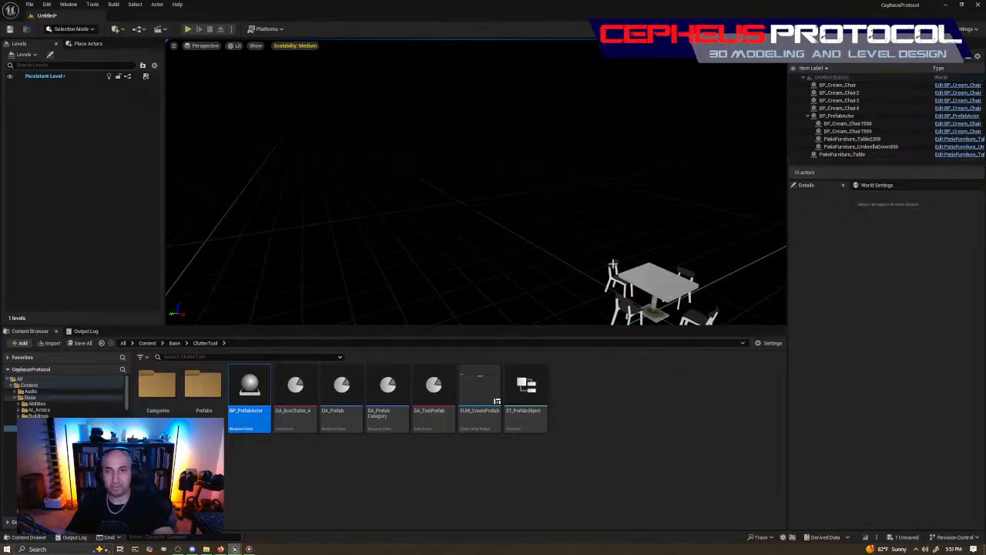
# Step: Switch the placed prefab actor to DA_PatioClutter_01 and again to DA_PatioClutter_02, and look through the remaining Prefab Asset choices
pyautogui.click(649, 271)
pyautogui.moveTo(646, 228); pyautogui.dragTo(644, 208, button='right')
pyautogui.click(508, 204)
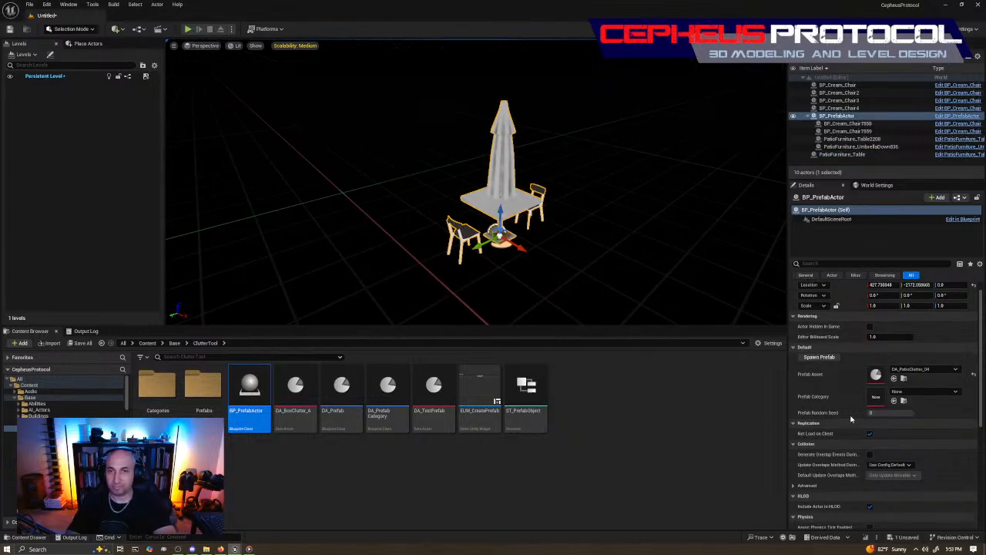
pyautogui.click(924, 369)
pyautogui.click(924, 298)
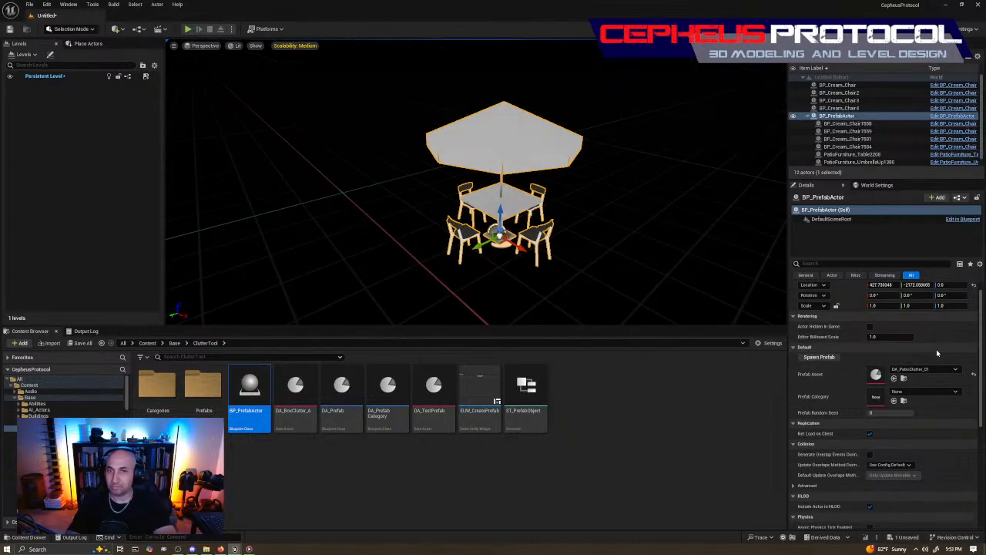
pyautogui.click(925, 369)
pyautogui.click(940, 316)
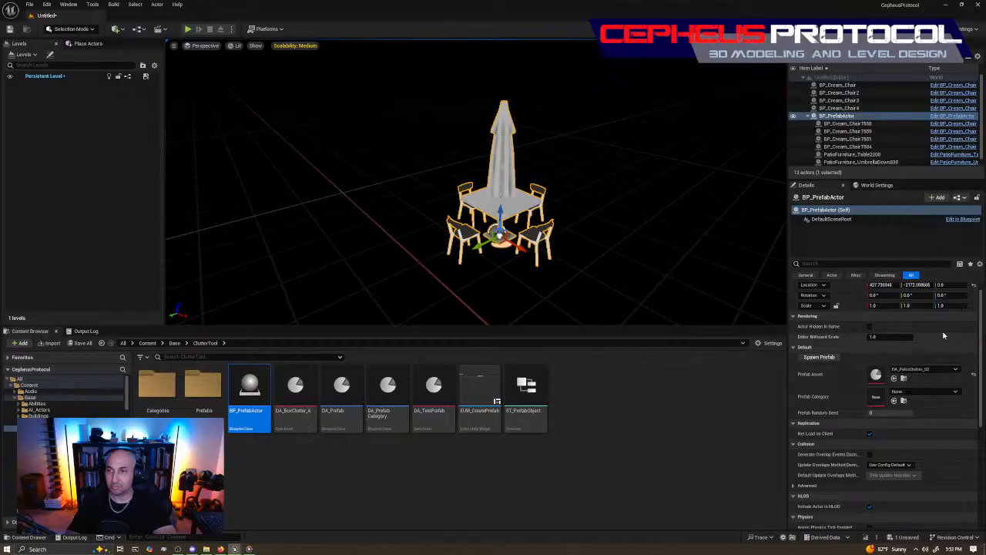
pyautogui.click(925, 369)
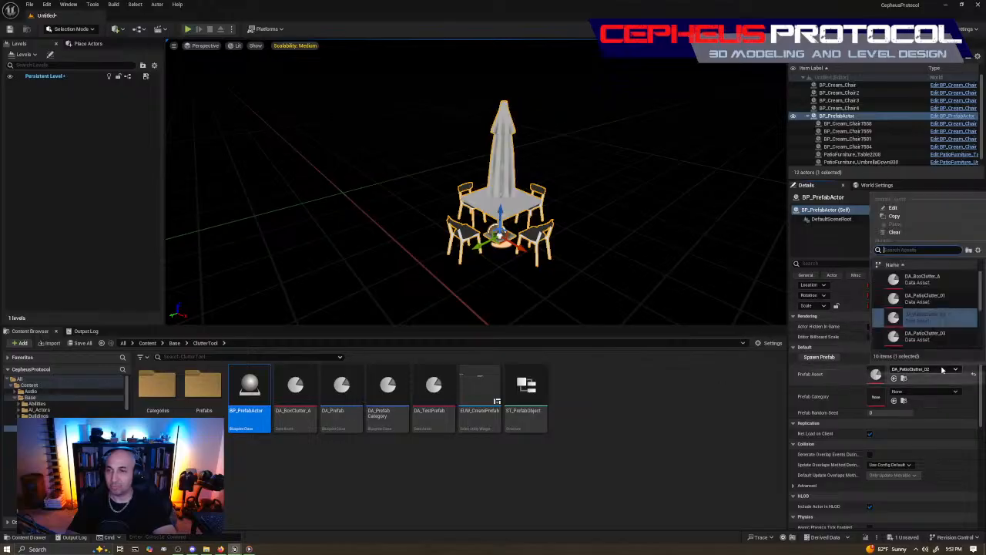
pyautogui.scroll(-3, 945, 329)
pyautogui.click(687, 290)
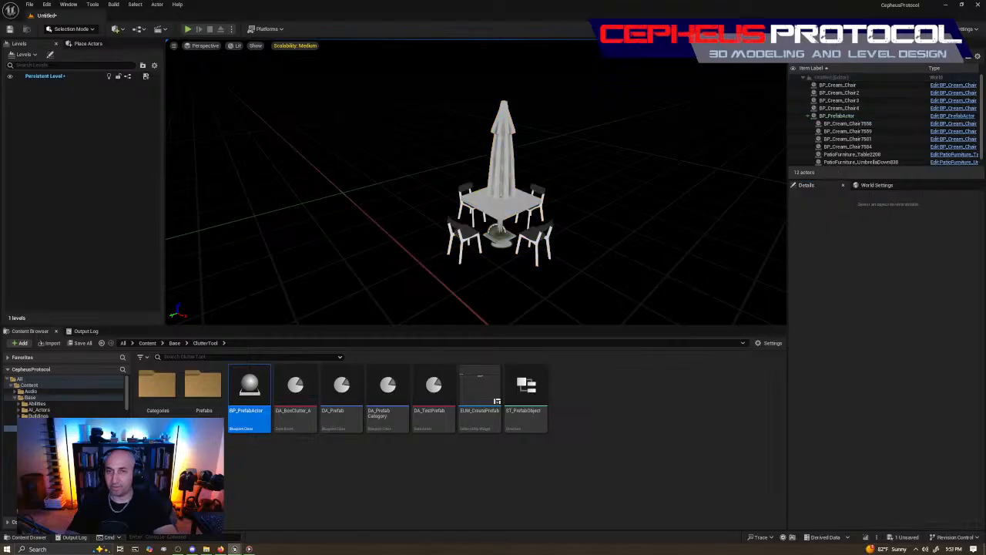
# Step: Select the original patio table together with its four surrounding chairs
pyautogui.moveTo(687, 291); pyautogui.dragTo(680, 251, button='right')
pyautogui.press('w')
pyautogui.press('s')
pyautogui.click(472, 216)
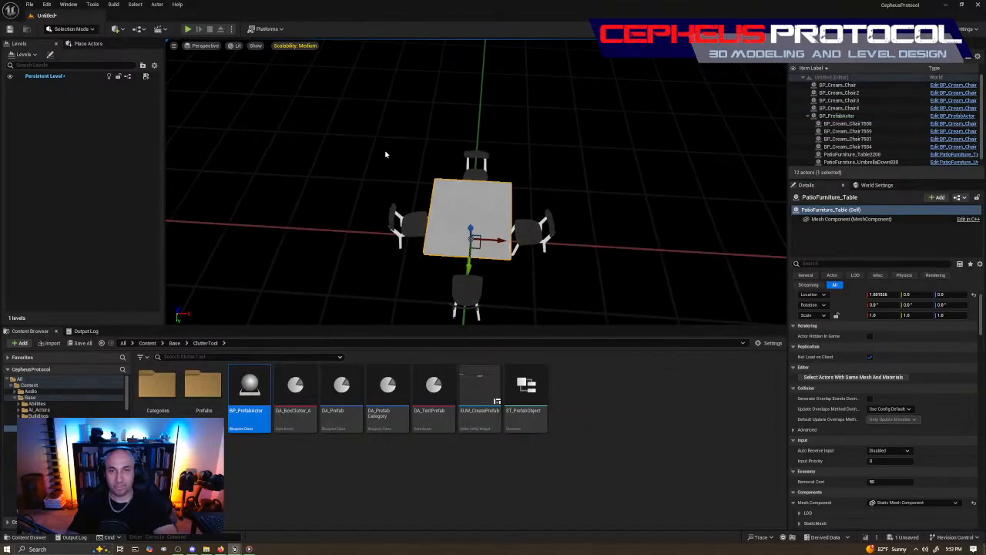
pyautogui.keyDown('ctrl'); pyautogui.click(475, 162); pyautogui.keyUp('ctrl')
pyautogui.keyDown('ctrl'); pyautogui.click(540, 227); pyautogui.keyUp('ctrl')
pyautogui.keyDown('ctrl'); pyautogui.click(472, 293); pyautogui.keyUp('ctrl')
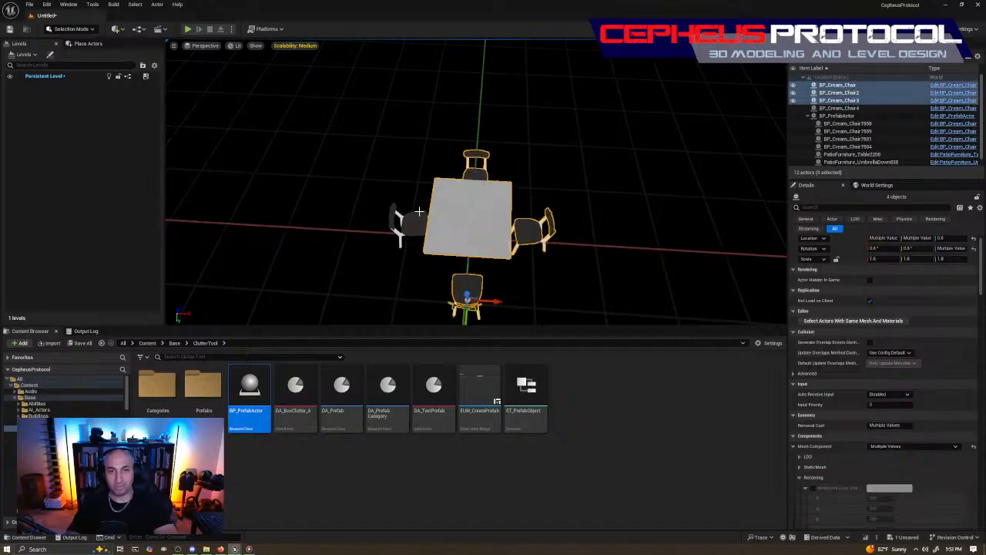
pyautogui.keyDown('ctrl'); pyautogui.click(419, 213); pyautogui.keyUp('ctrl')
pyautogui.scroll(-3, 568, 271)
pyautogui.keyDown('alt'); pyautogui.moveTo(568, 270); pyautogui.dragTo(524, 255); pyautogui.keyUp('alt')
pyautogui.press('a')
pyautogui.press('w')
pyautogui.moveTo(555, 125); pyautogui.dragTo(624, 127, button='right')
# Step: Run the EUW_CreatePrefab editor utility widget, move its window over the level view, and open the Categories folder
pyautogui.rightClick(450, 393)
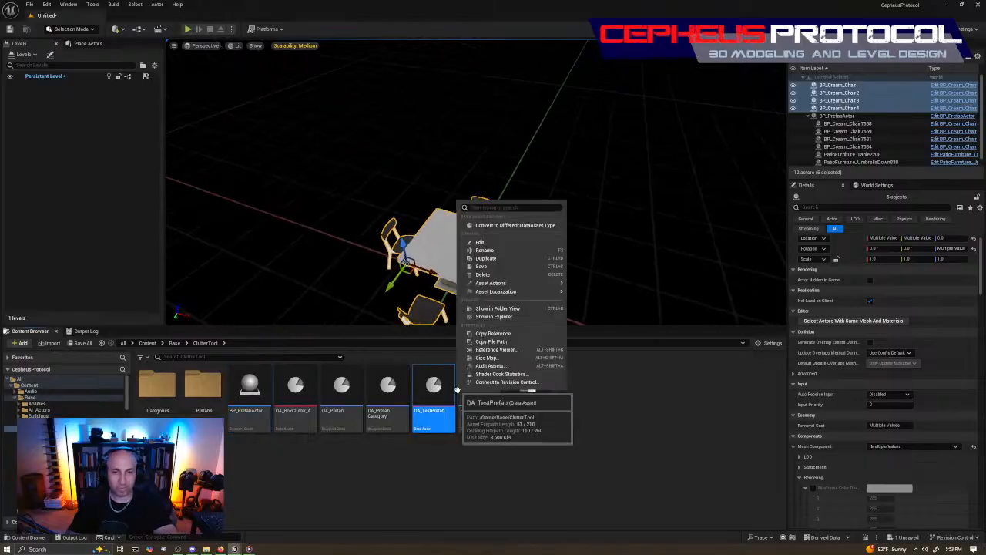
pyautogui.click(486, 467)
pyautogui.rightClick(479, 389)
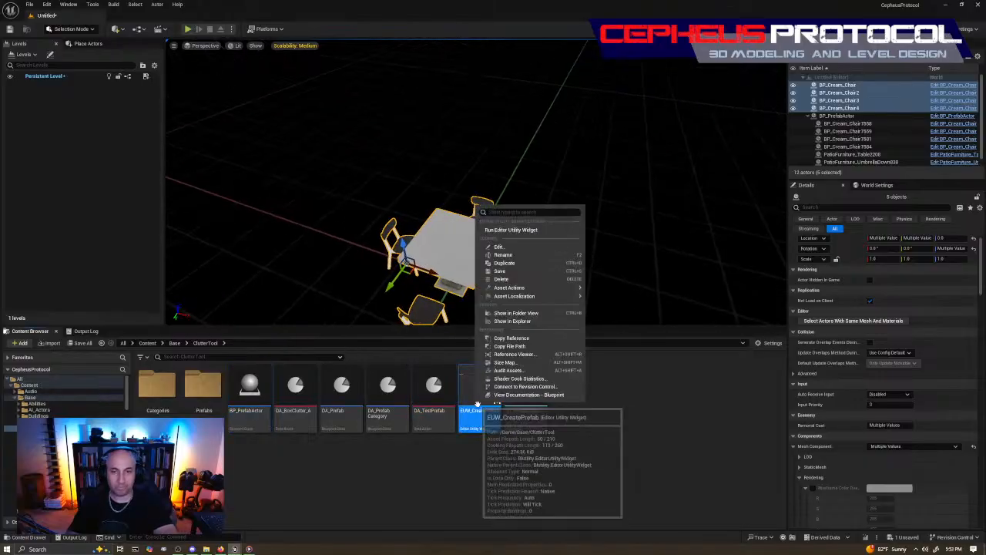
pyautogui.click(512, 228)
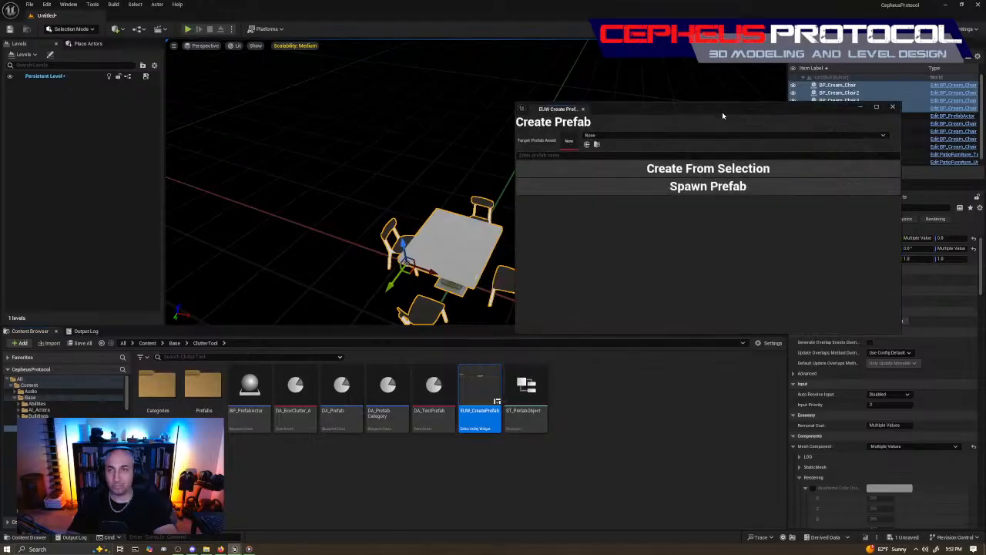
pyautogui.moveTo(723, 115); pyautogui.dragTo(579, 65)
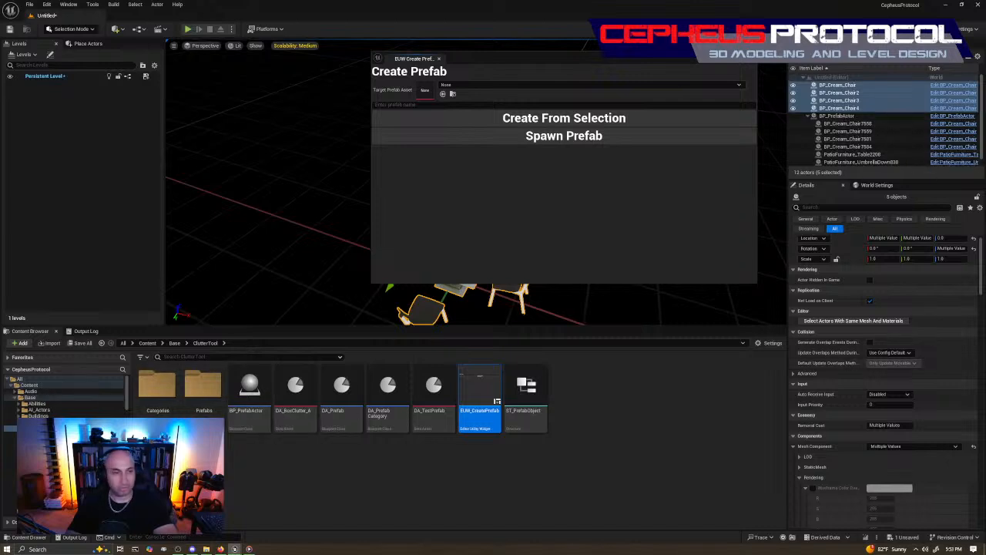
pyautogui.doubleClick(157, 383)
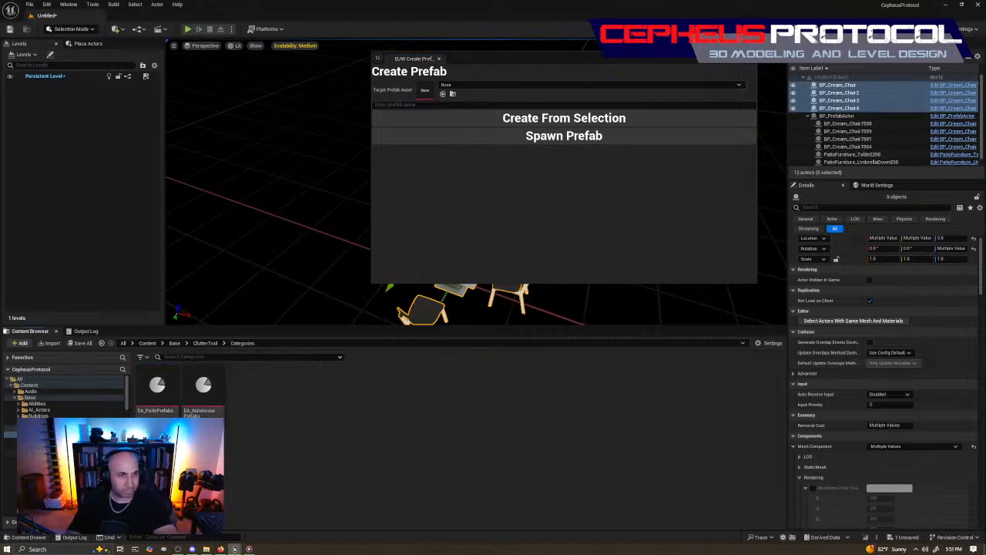
# Step: Copy the DA_PatioClutter_01 asset name from the Prefabs folder and create a prefab named DA_PatioClutter_05 from the selected table and chairs
pyautogui.click(54, 441)
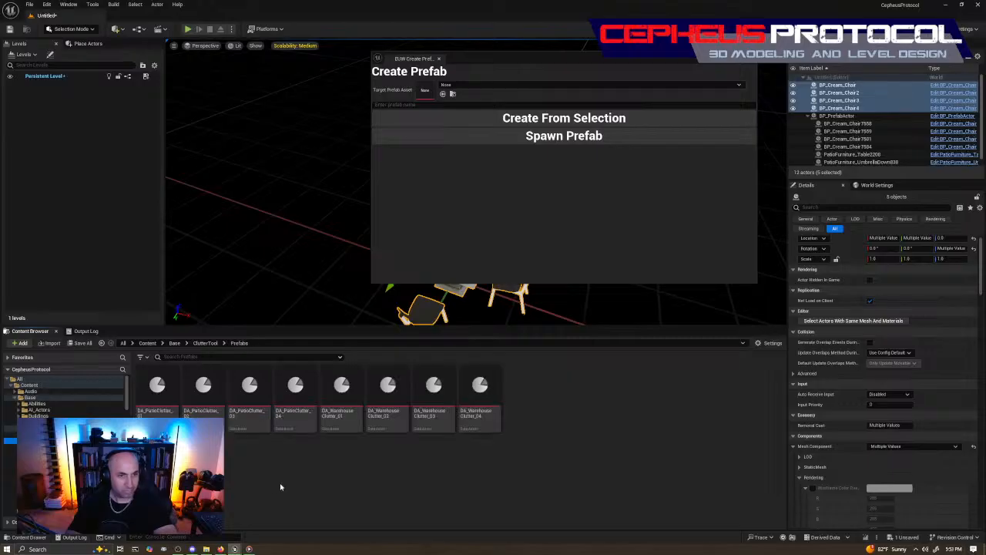
pyautogui.click(248, 412)
pyautogui.click(165, 413)
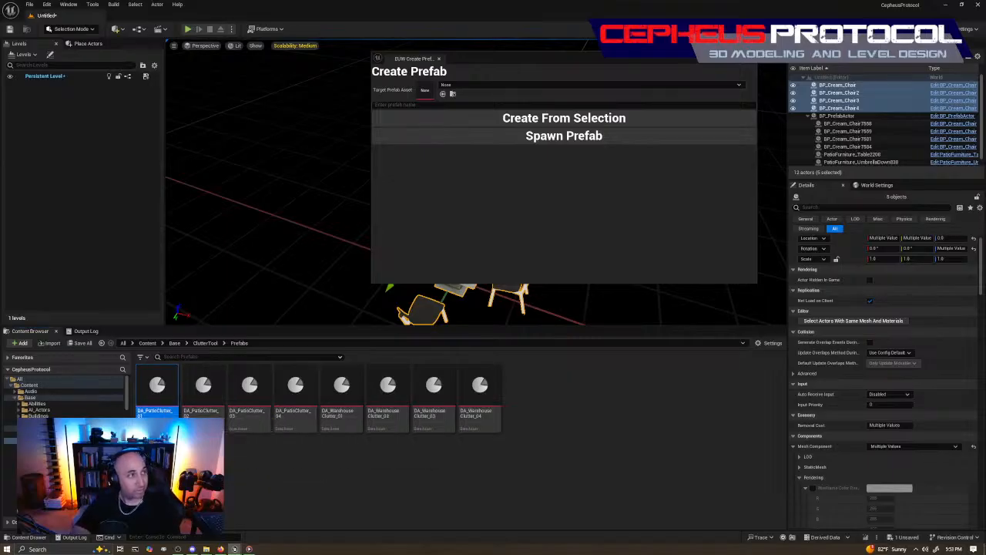
pyautogui.click(158, 410)
pyautogui.hotkey('ctrl', 'c')
pyautogui.click(313, 481)
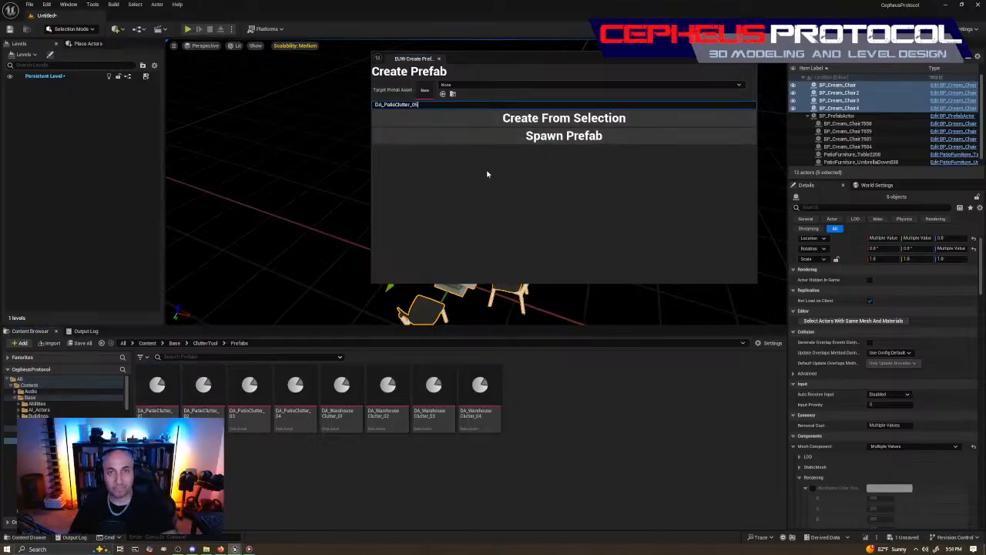
pyautogui.moveTo(634, 64); pyautogui.dragTo(725, 101)
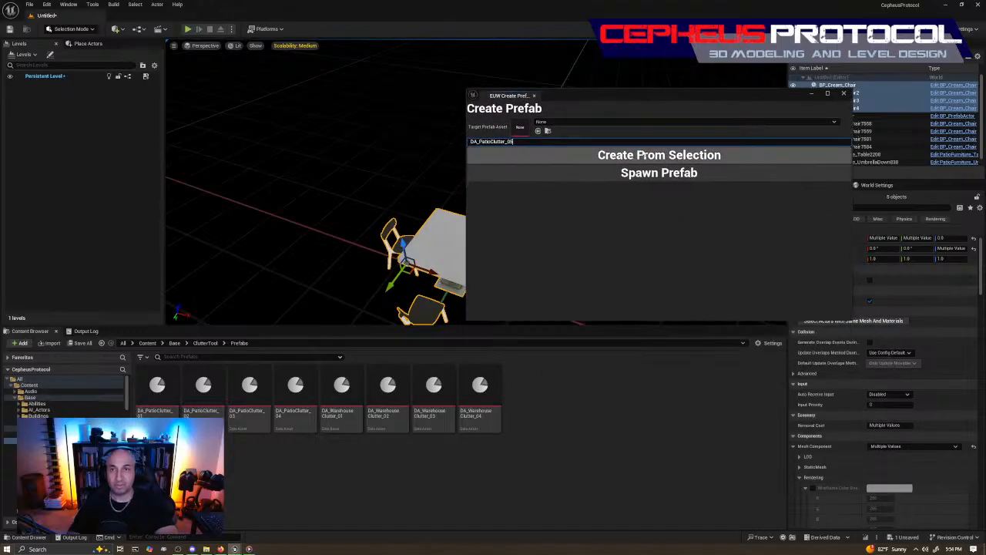
pyautogui.click(655, 155)
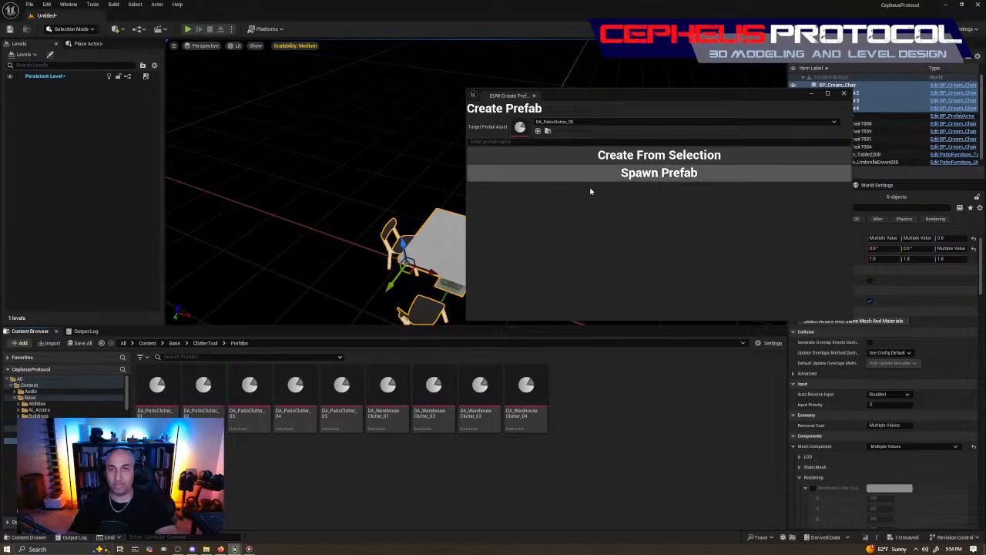
# Step: Clear the Target Prefab Asset in the Create Prefab widget
pyautogui.click(579, 121)
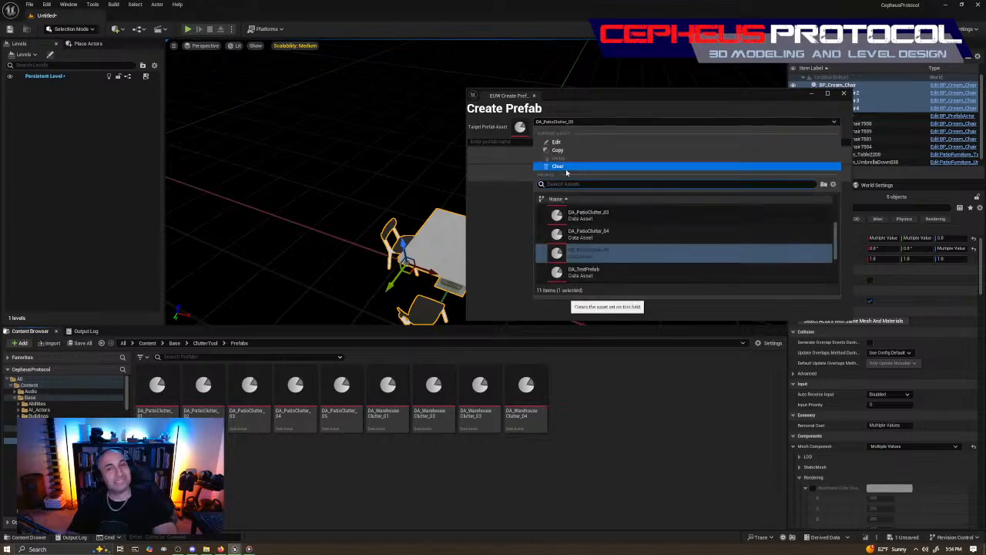
pyautogui.click(493, 226)
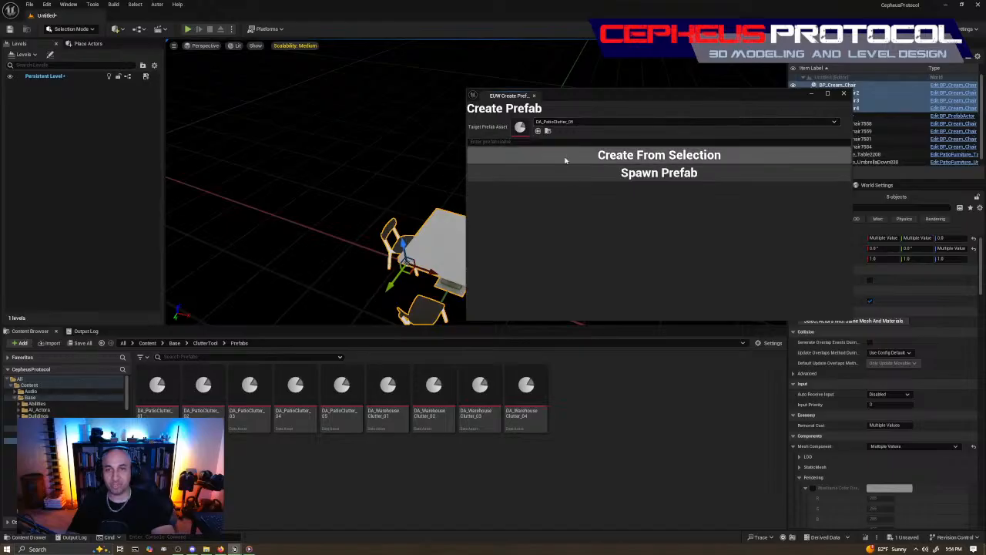
pyautogui.click(674, 122)
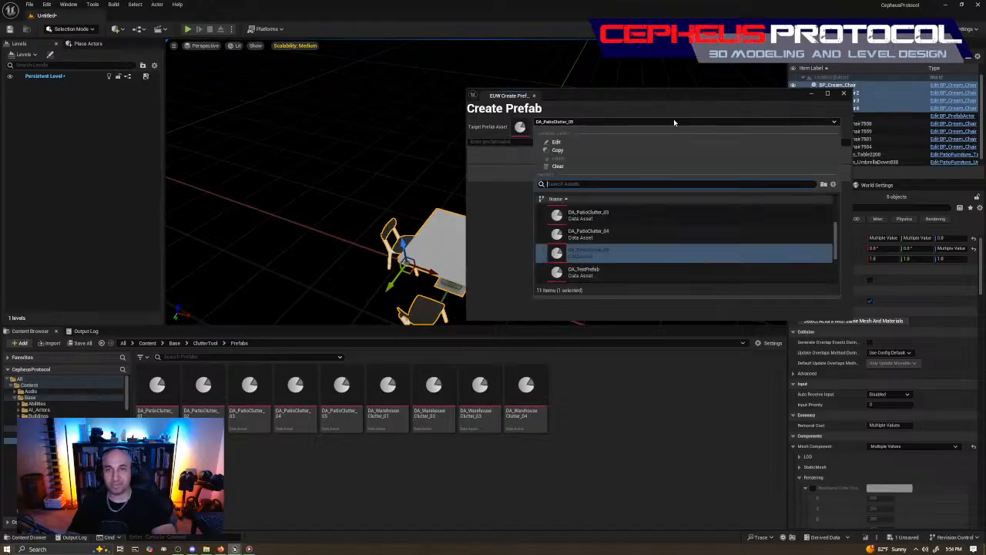
pyautogui.click(556, 166)
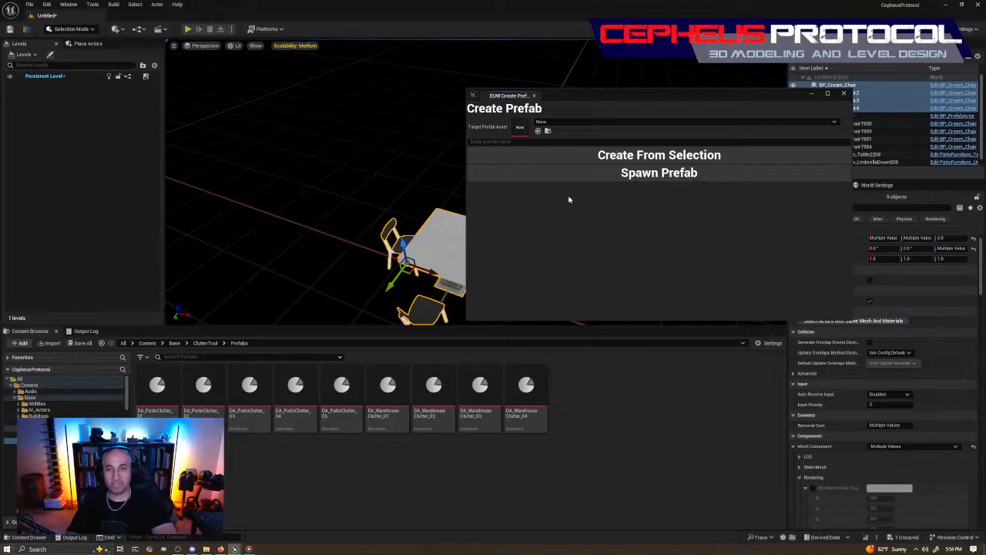
# Step: Remove two opposite chairs from the selection, leaving the original patio table and the other two chairs selected
pyautogui.press('f')
pyautogui.moveTo(380, 245)
pyautogui.mouseDown(button='right')
pyautogui.moveTo(370, 262)
pyautogui.moveTo(380, 244)
pyautogui.mouseUp(button='right')
pyautogui.keyDown('ctrl'); pyautogui.click(390, 269); pyautogui.keyUp('ctrl')
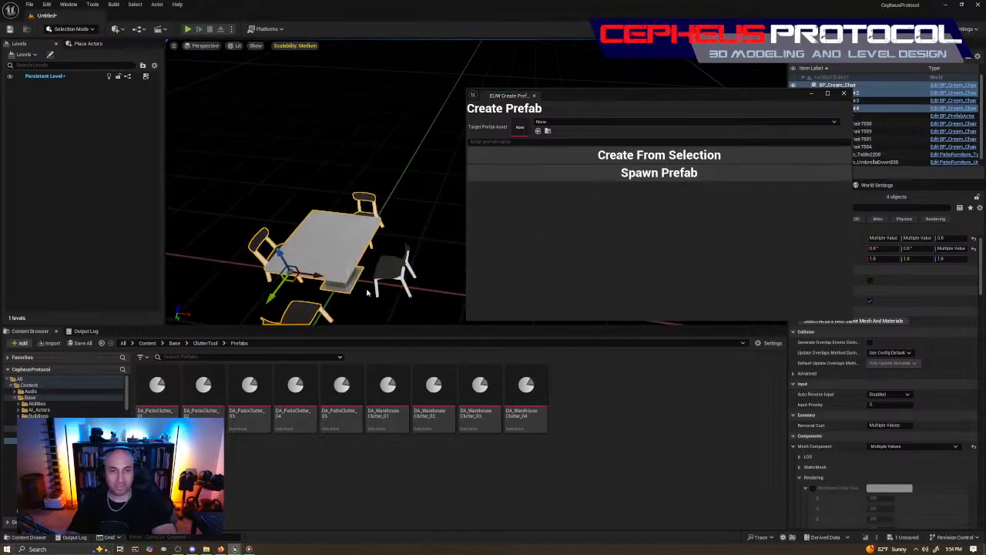
pyautogui.keyDown('ctrl'); pyautogui.click(290, 250); pyautogui.keyUp('ctrl')
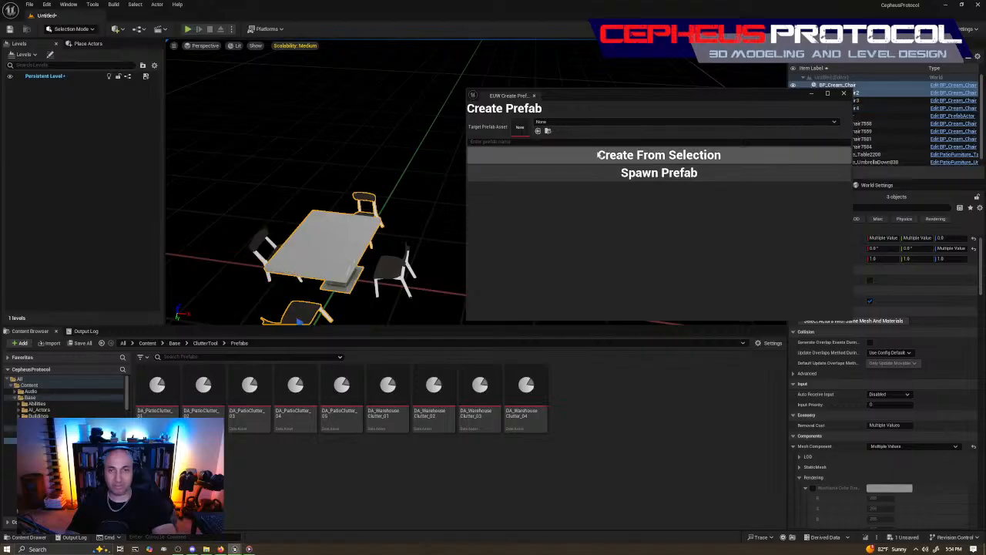
pyautogui.moveTo(379, 217)
pyautogui.mouseDown(button='right')
pyautogui.moveTo(351, 235)
pyautogui.moveTo(385, 228)
pyautogui.moveTo(379, 217)
pyautogui.mouseUp(button='right')
# Step: Create a prefab named DA_PatioClutter_06 from the selected table and two chairs
pyautogui.click(561, 141)
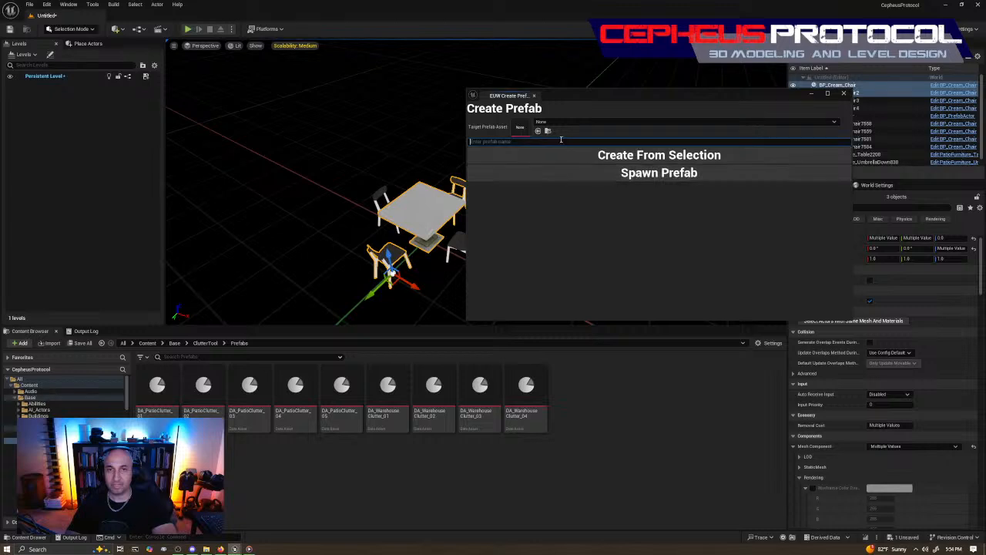
pyautogui.hotkey('ctrl', 'v')
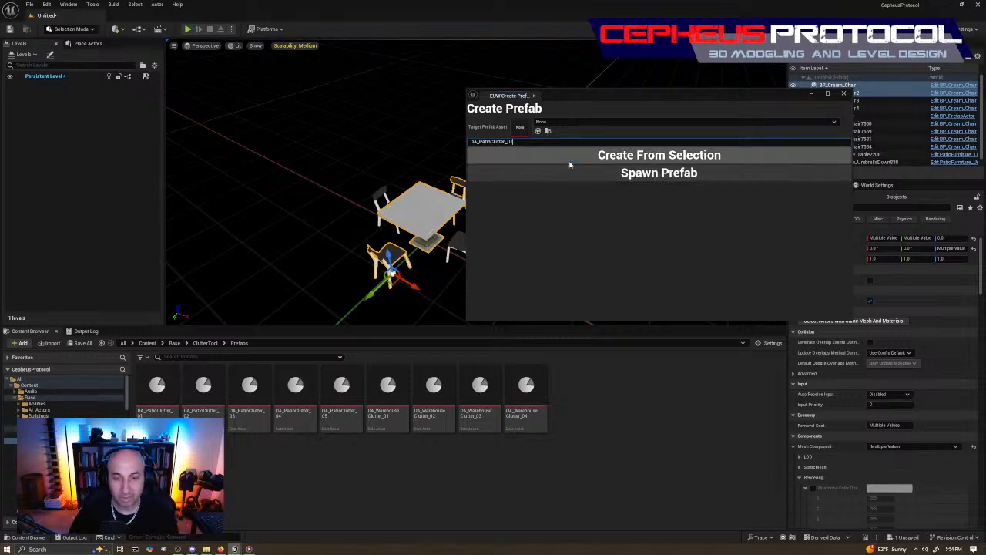
pyautogui.click(633, 157)
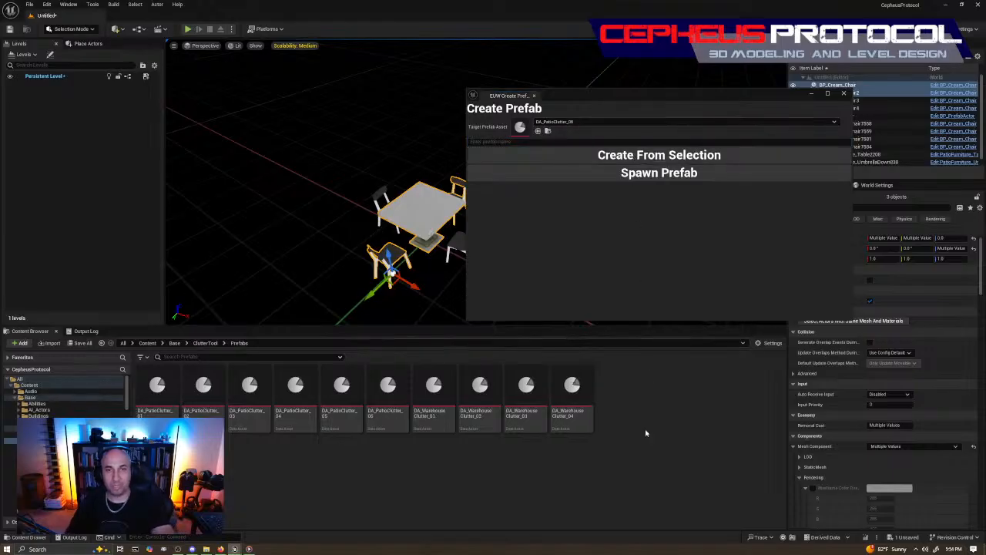
# Step: Open DA_PatioClutter_06 to check its Objects array, close it, and move the Blueprint editor window away from the level editor
pyautogui.moveTo(389, 190); pyautogui.dragTo(443, 188, button='right')
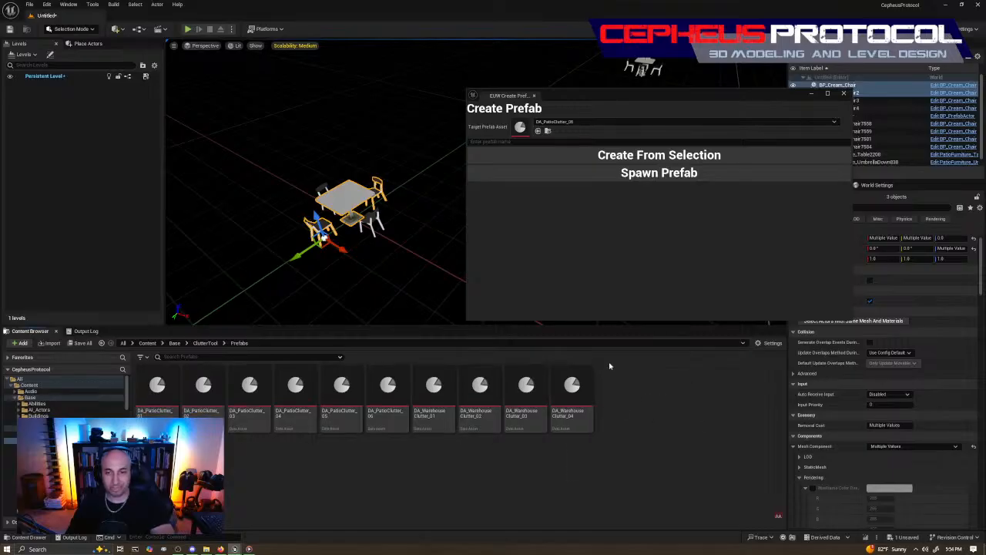
pyautogui.moveTo(376, 221); pyautogui.dragTo(355, 224, button='right')
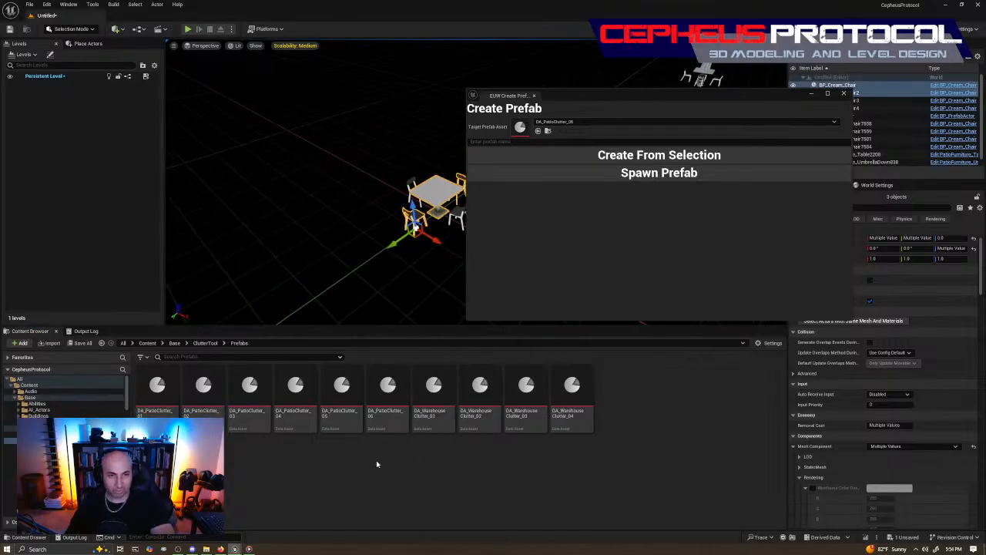
pyautogui.click(390, 422)
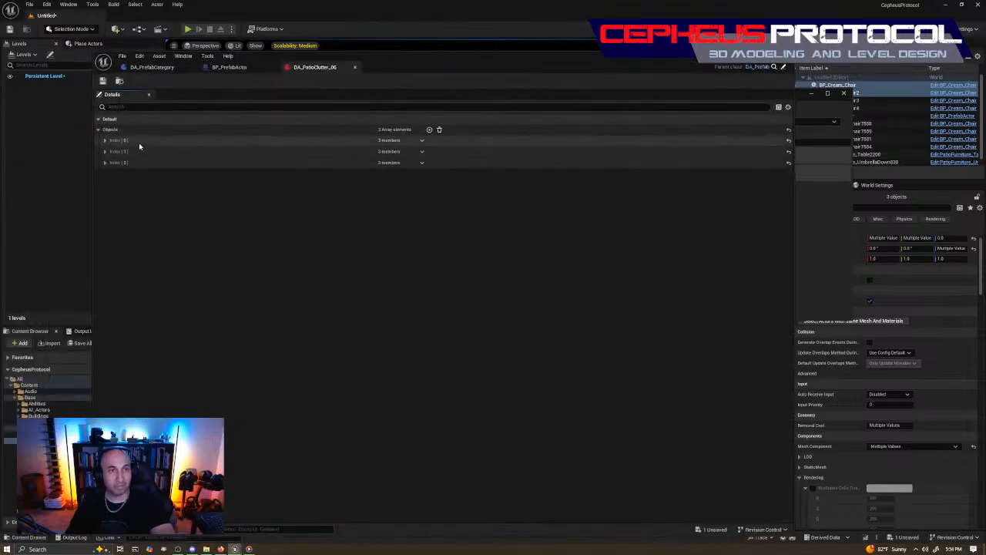
pyautogui.click(355, 69)
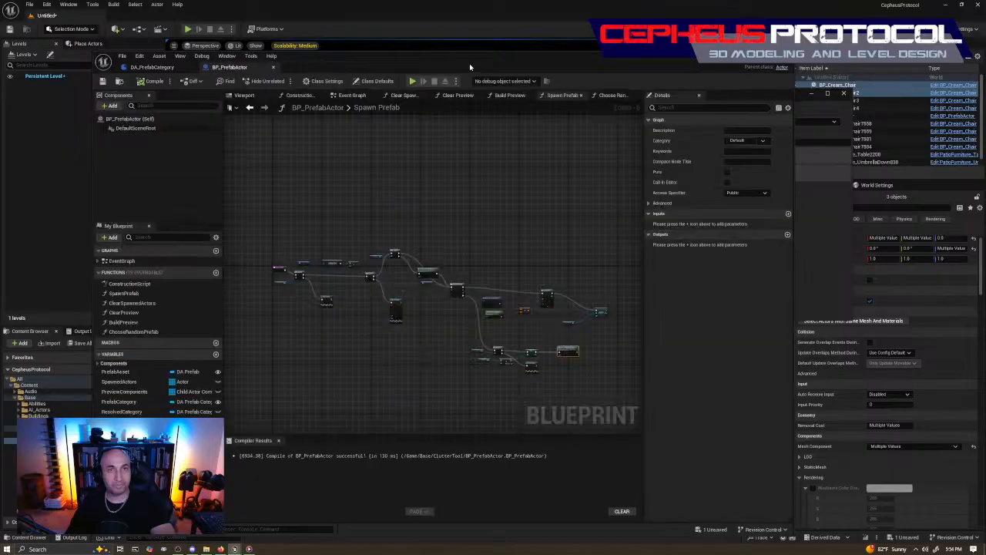
pyautogui.moveTo(469, 63); pyautogui.dragTo(0, 85)
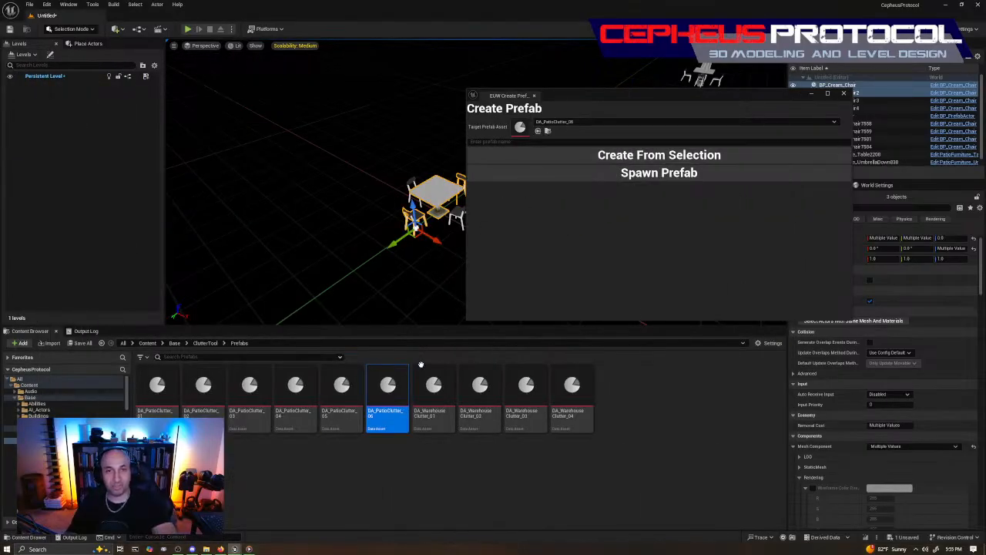
# Step: Move the Create Prefab window out of the level editor and select a single chair, BP_Cream_Chair4, from the original patio set
pyautogui.moveTo(670, 94); pyautogui.dragTo(688, 76)
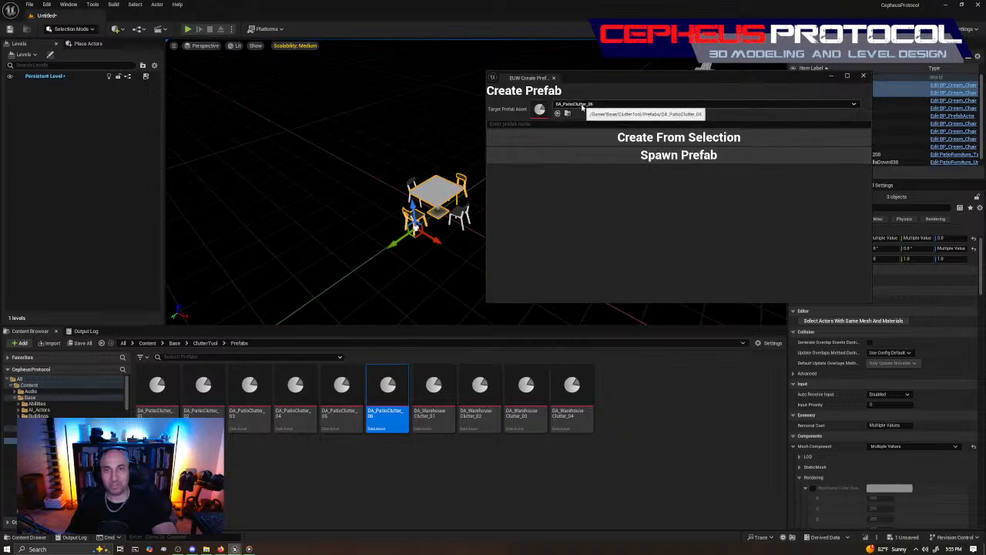
pyautogui.click(661, 377)
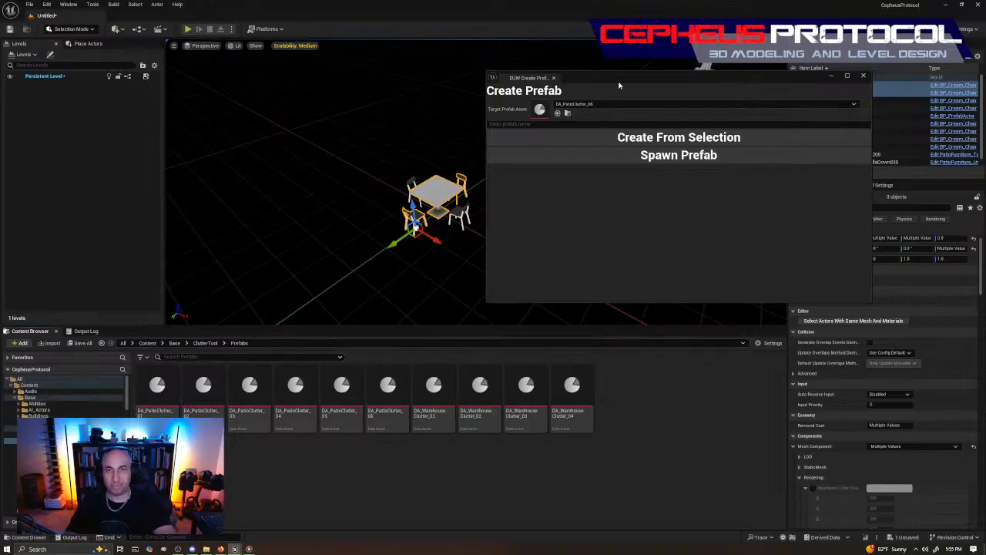
pyautogui.moveTo(618, 84); pyautogui.dragTo(671, 323)
pyautogui.moveTo(351, 216); pyautogui.dragTo(311, 237, button='right')
pyautogui.click(358, 223)
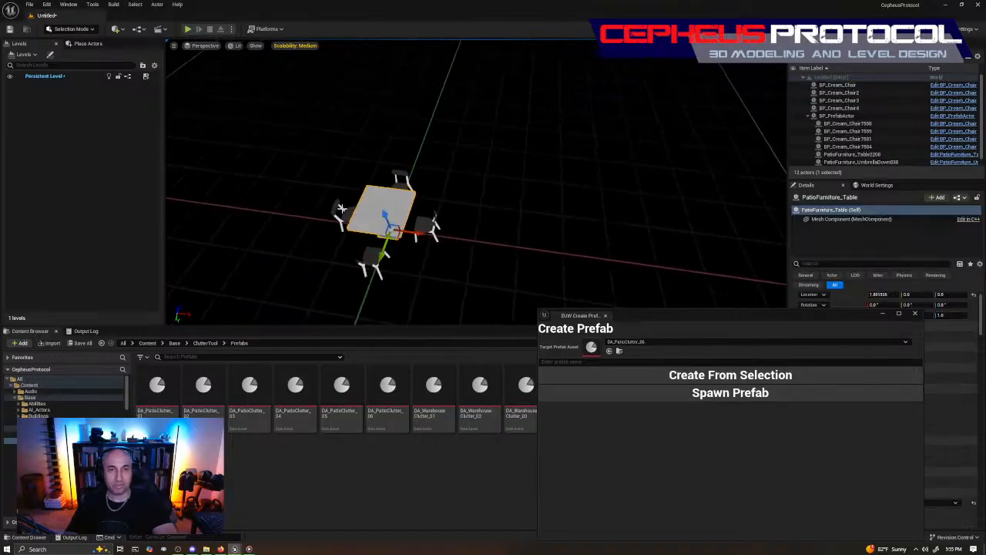
pyautogui.click(340, 210)
pyautogui.moveTo(678, 314); pyautogui.dragTo(678, 554)
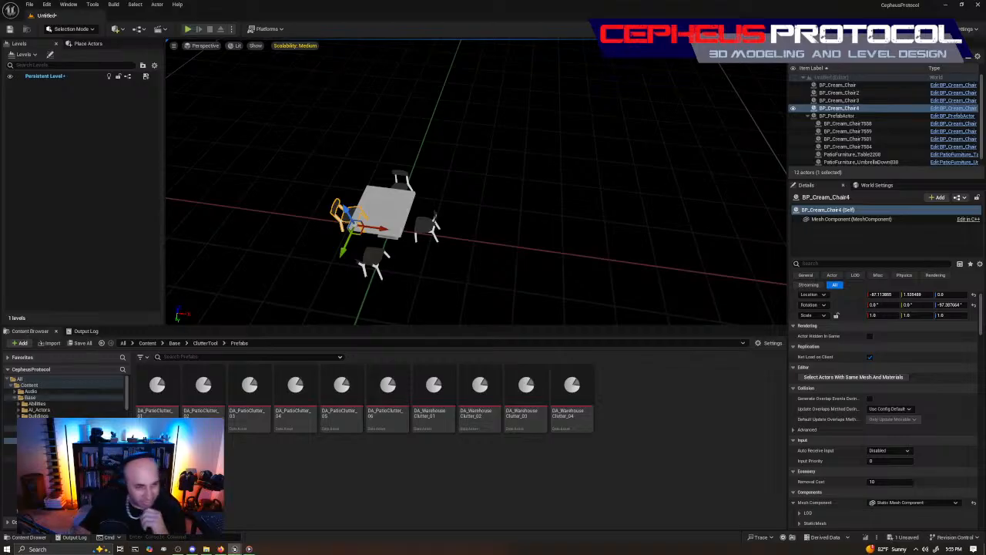
# Step: Open the Base/Landscaping/Physics folder and look through its Blueprint props to the end, with the patio table in closer view
pyautogui.scroll(-1, 66, 446)
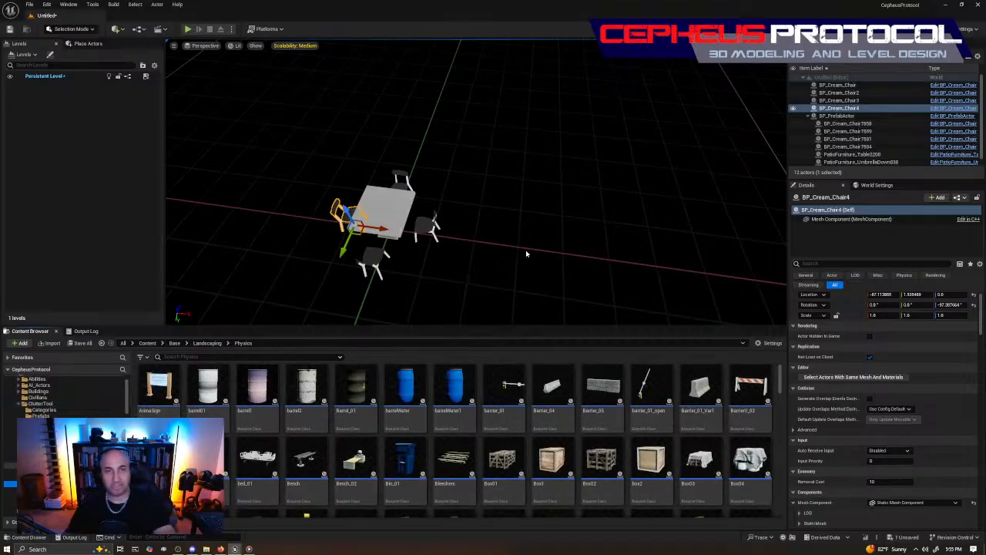
pyautogui.press('w')
pyautogui.moveTo(527, 253); pyautogui.dragTo(489, 280, button='right')
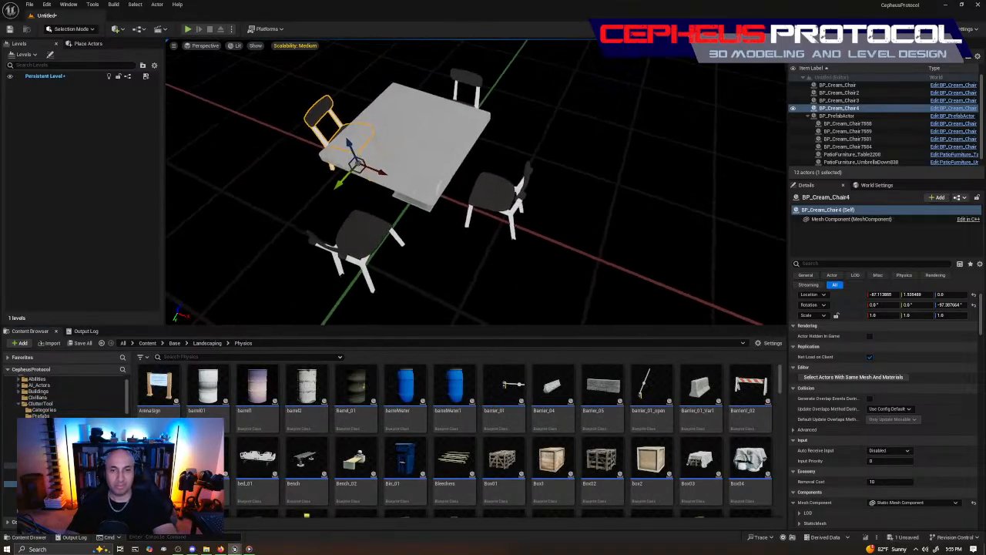
pyautogui.scroll(-2, 554, 431)
pyautogui.scroll(-3, 554, 435)
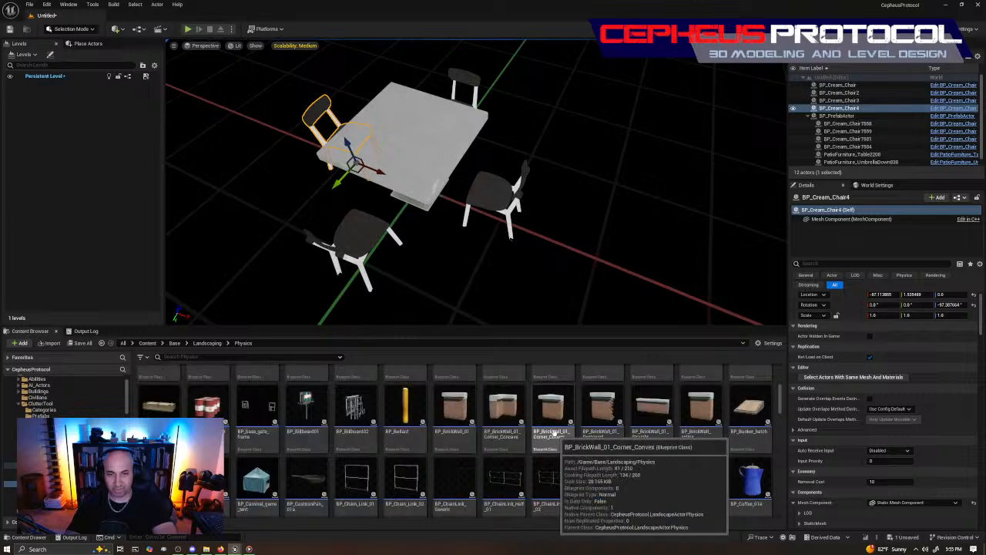
pyautogui.scroll(5, 554, 433)
pyautogui.scroll(-6, 555, 434)
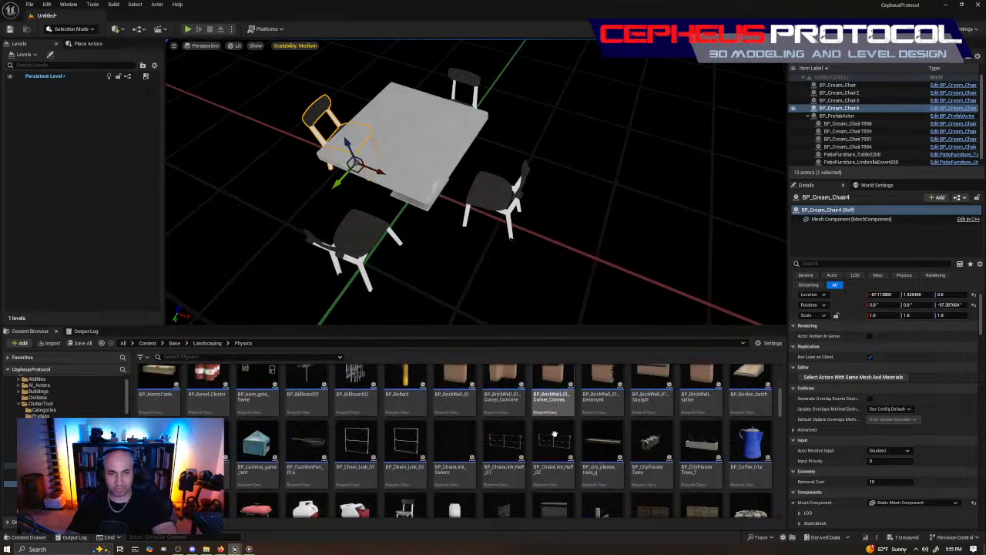
pyautogui.scroll(-10, 554, 434)
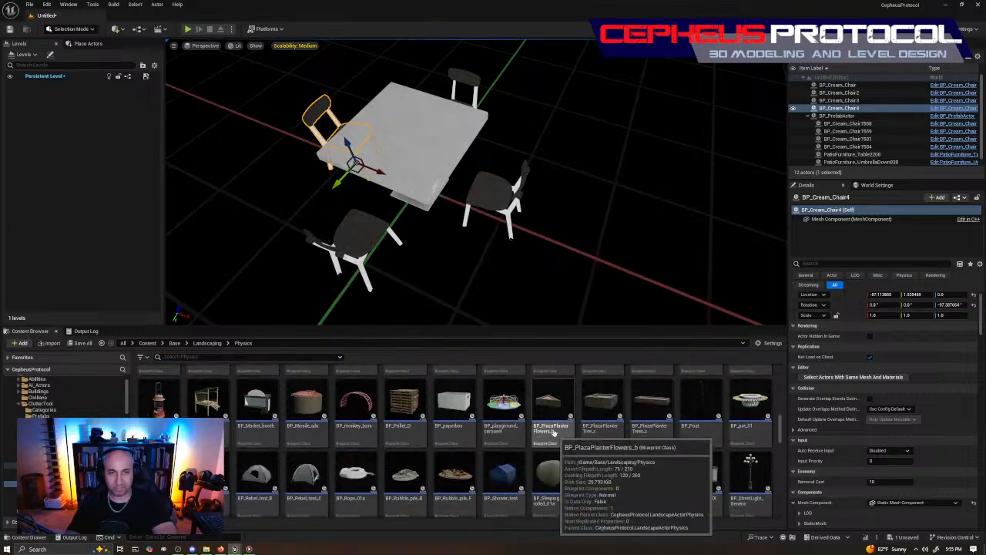
pyautogui.scroll(-10, 554, 433)
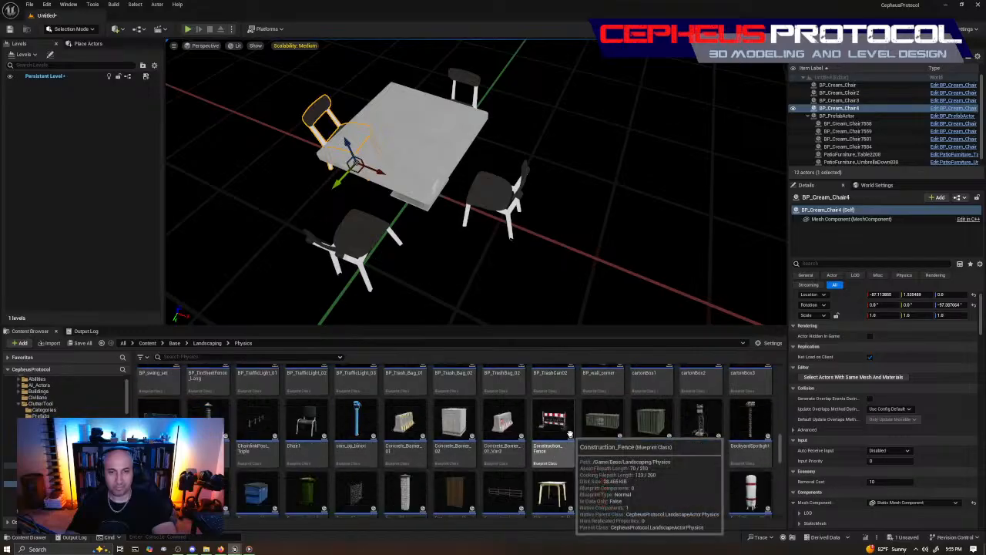
pyautogui.scroll(-10, 570, 436)
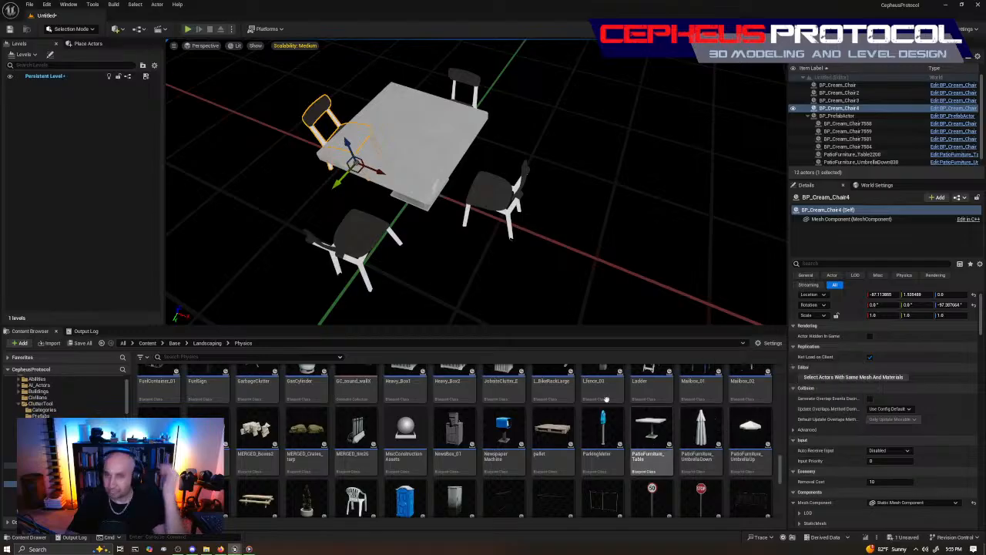
pyautogui.scroll(-1, 532, 420)
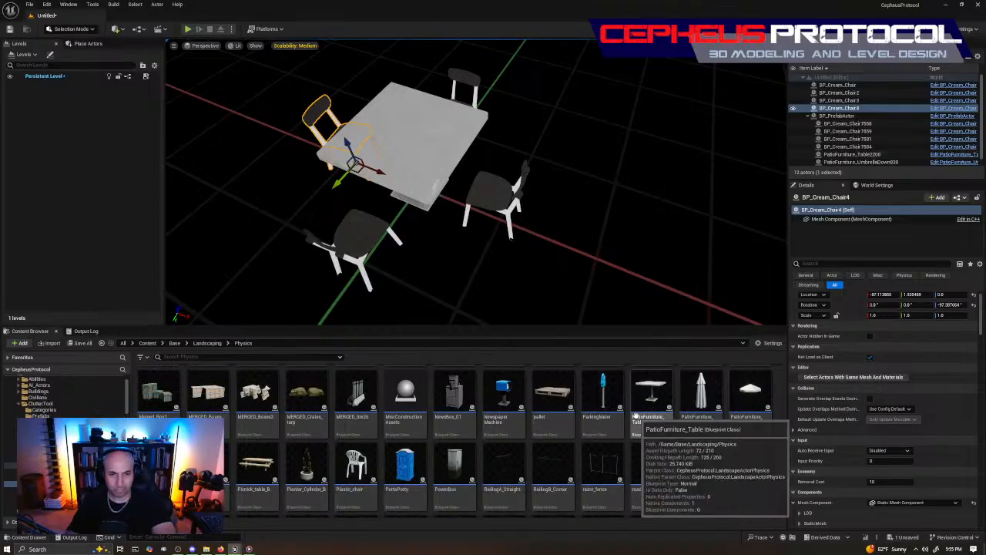
pyautogui.moveTo(532, 255); pyautogui.dragTo(547, 223, button='right')
pyautogui.press('w')
pyautogui.scroll(-2, 582, 401)
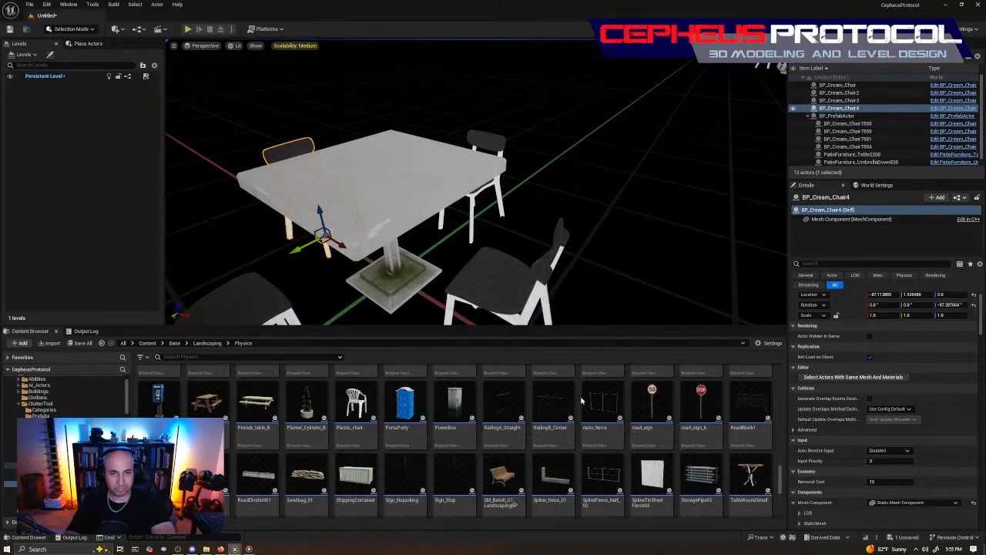
pyautogui.scroll(-1, 582, 401)
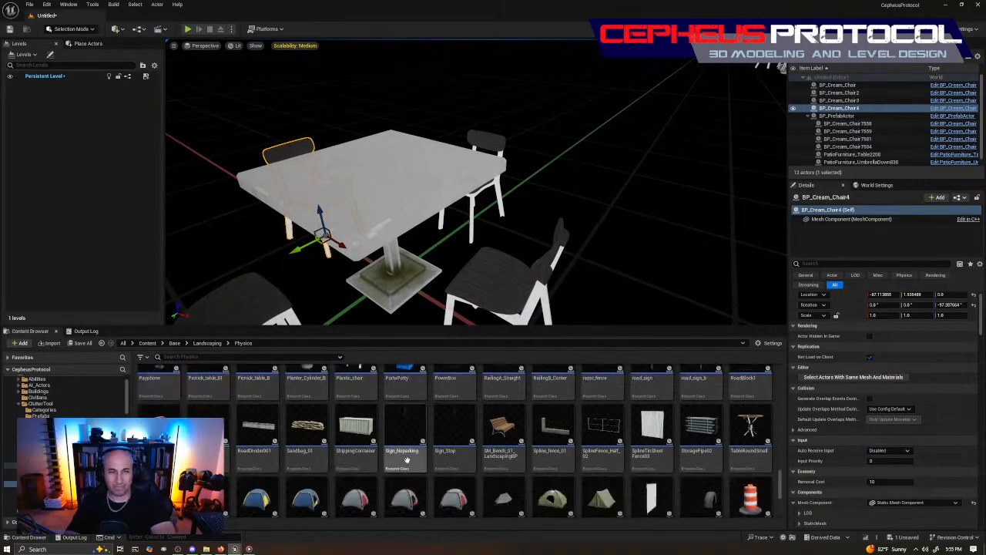
pyautogui.scroll(-3, 609, 441)
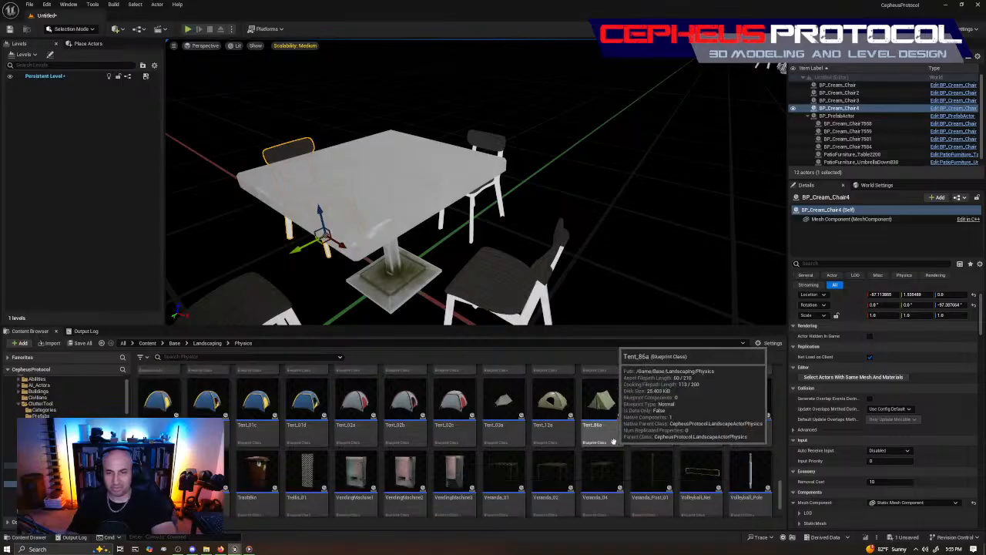
# Step: Look back through the Physics folder from its start for props that suit a table setting
pyautogui.scroll(10, 570, 462)
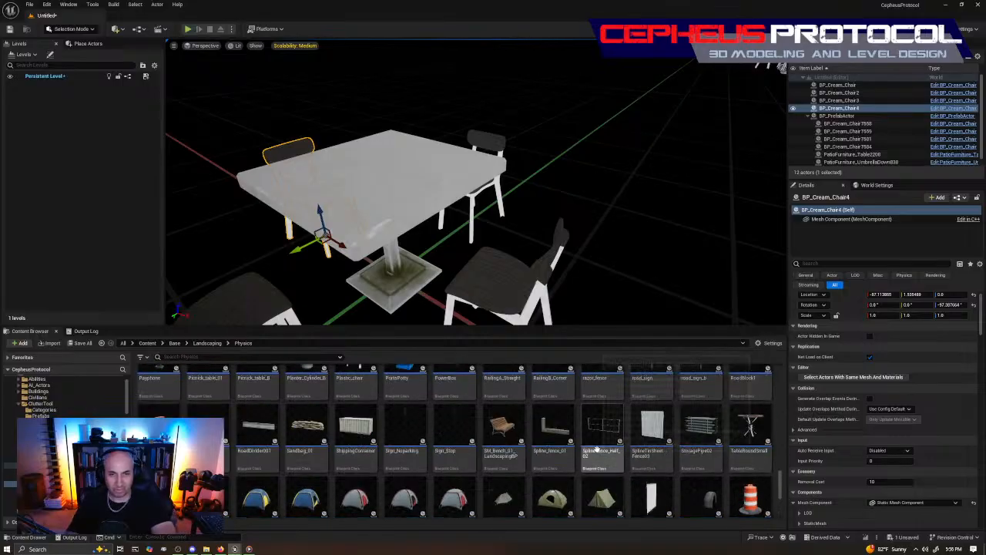
pyautogui.scroll(2, 597, 449)
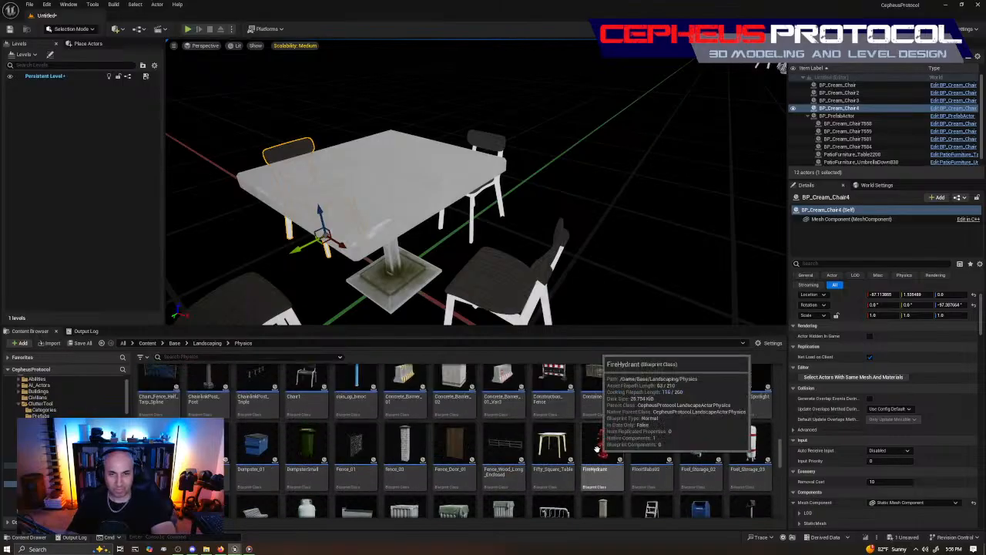
pyautogui.scroll(5, 597, 450)
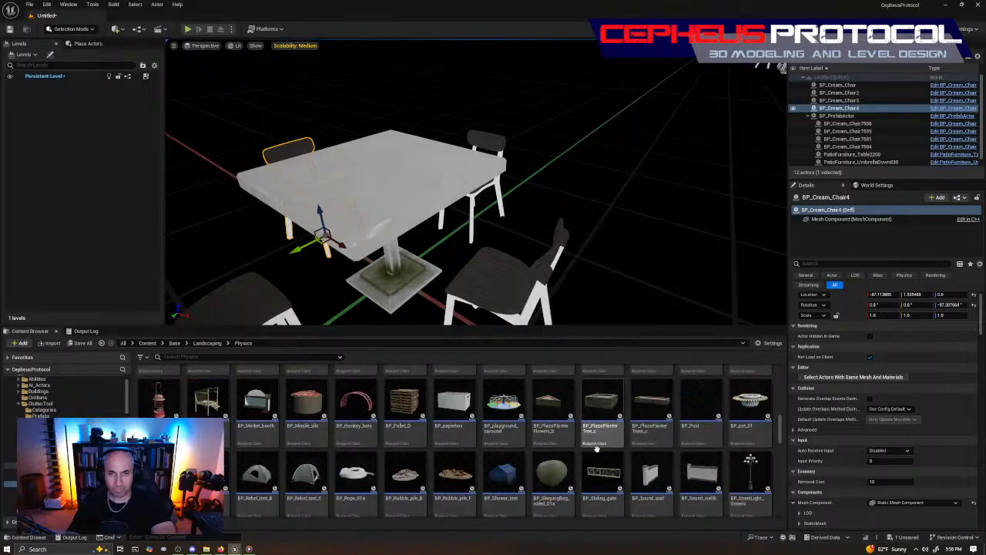
pyautogui.scroll(6, 597, 449)
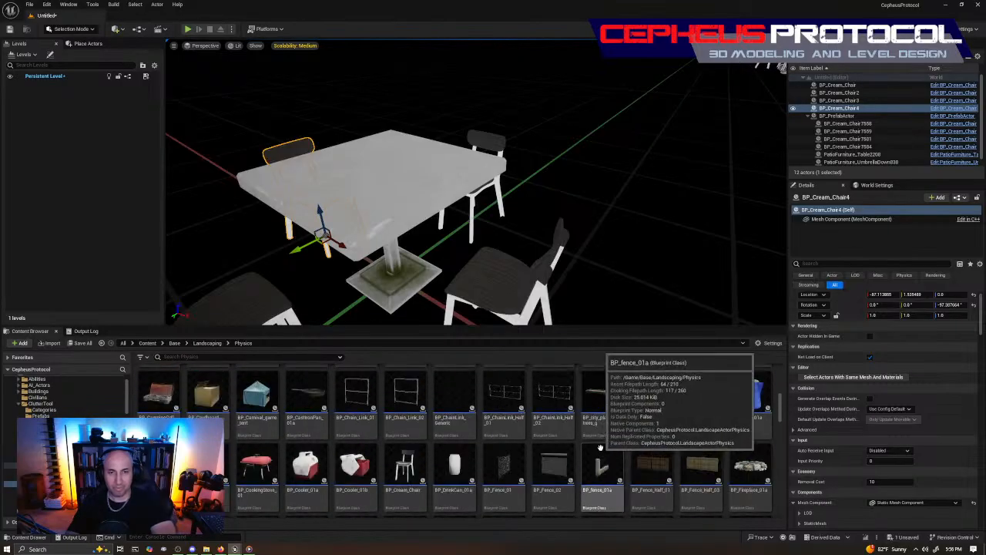
pyautogui.scroll(5, 599, 447)
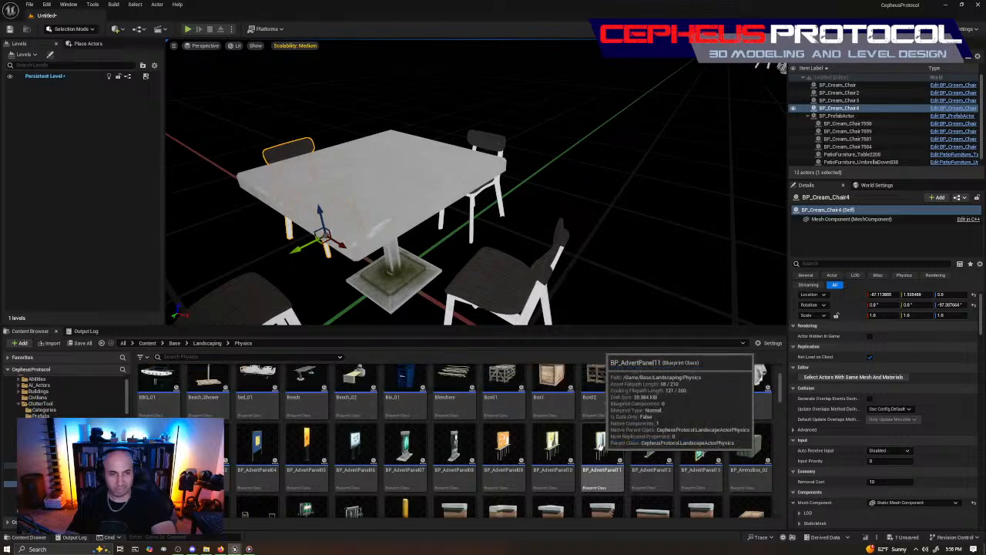
pyautogui.scroll(2, 599, 446)
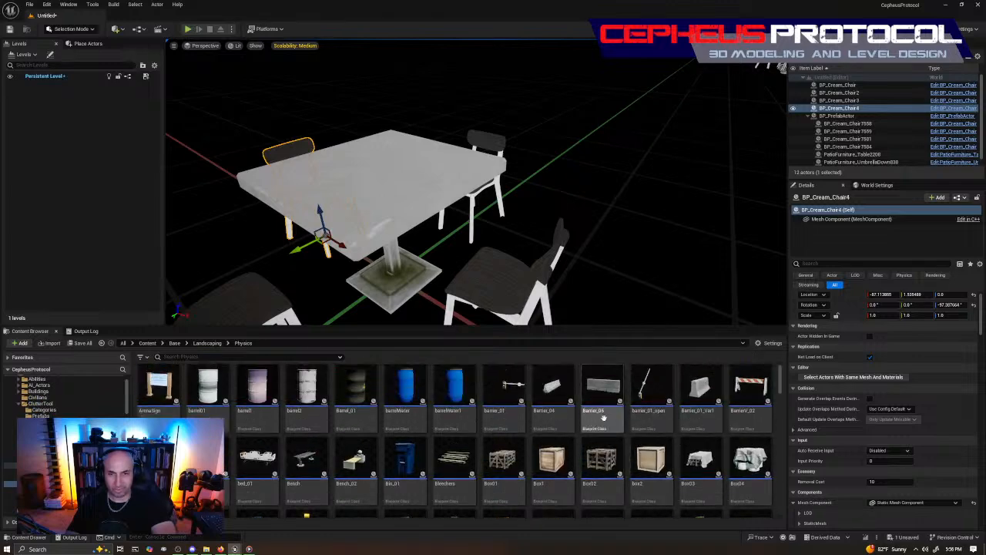
pyautogui.scroll(-5, 609, 420)
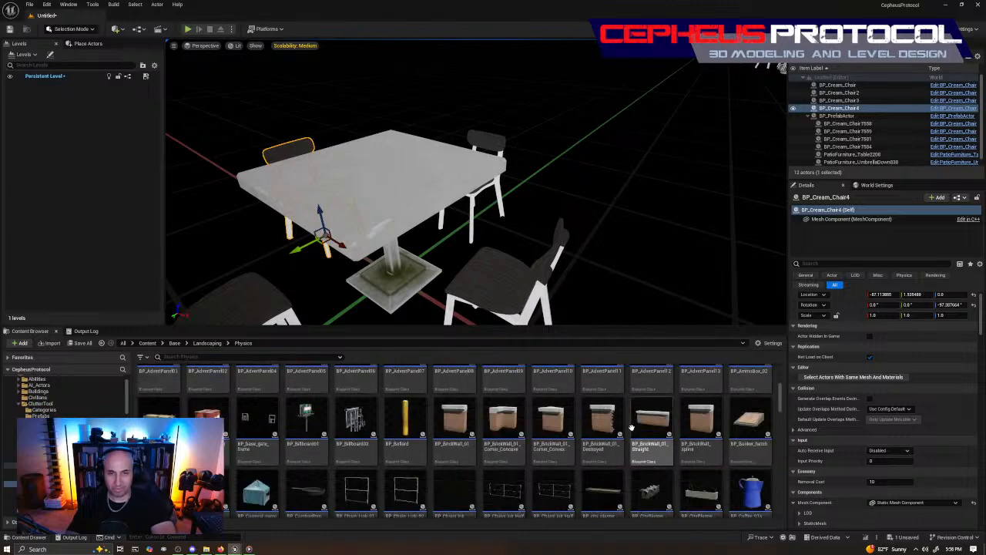
pyautogui.scroll(-5, 647, 427)
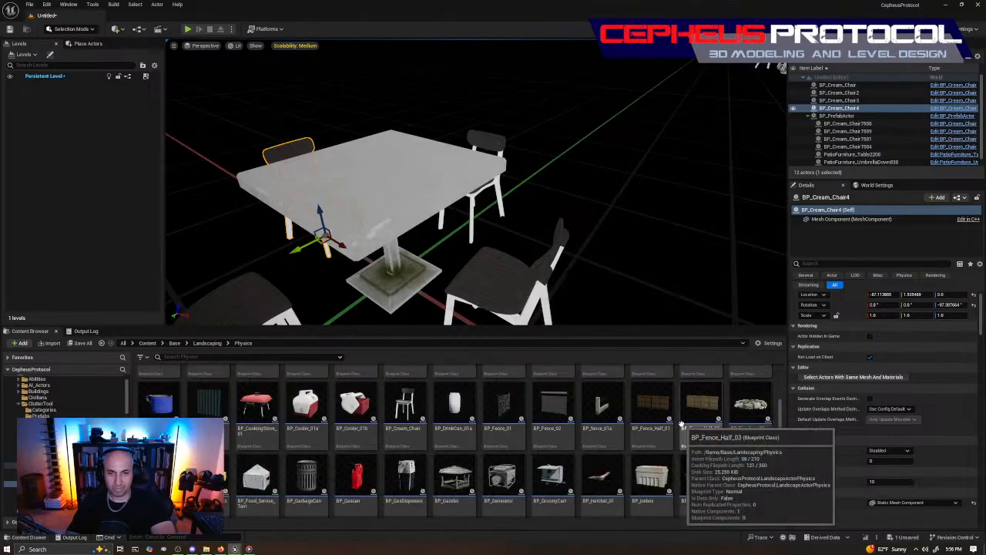
pyautogui.scroll(-3, 681, 423)
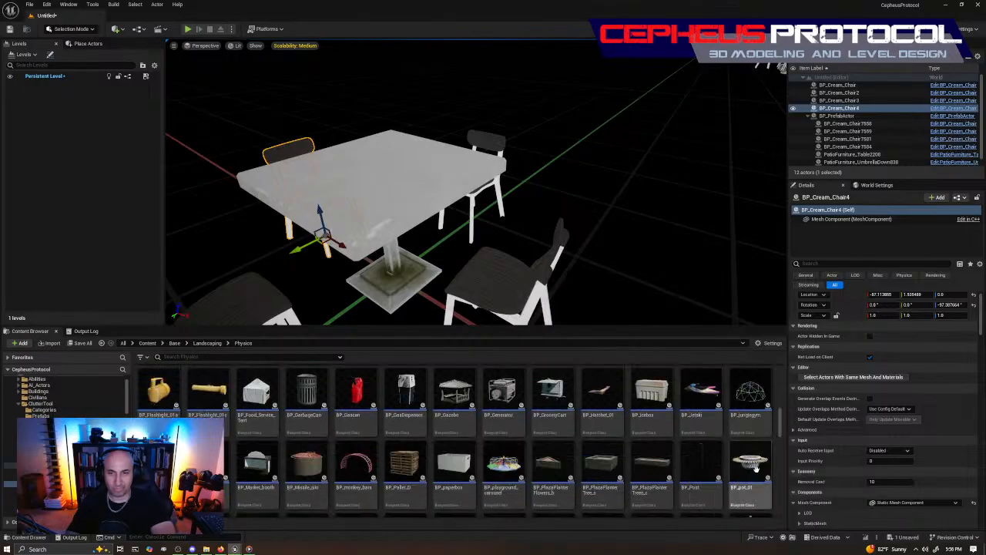
pyautogui.scroll(-2, 783, 424)
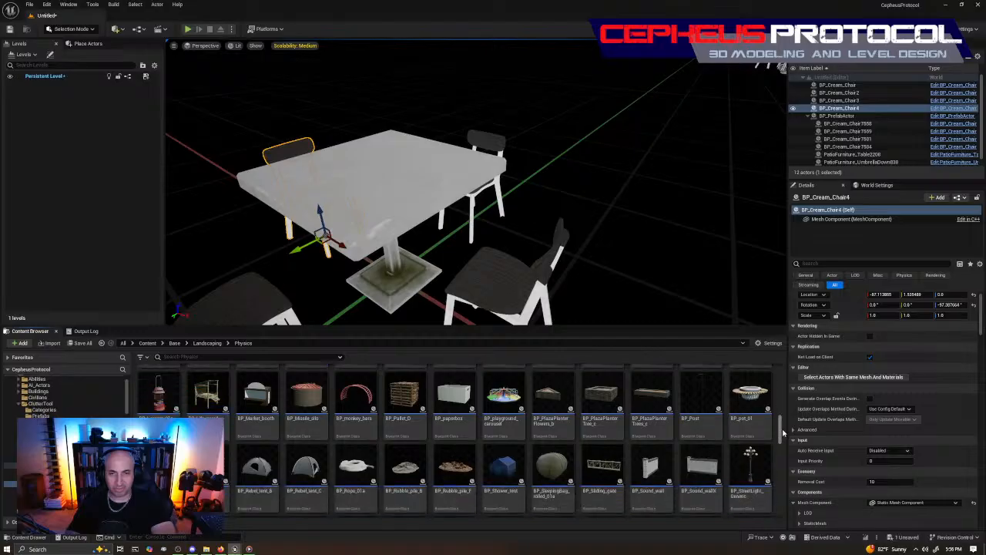
pyautogui.scroll(3, 786, 423)
pyautogui.scroll(4, 786, 418)
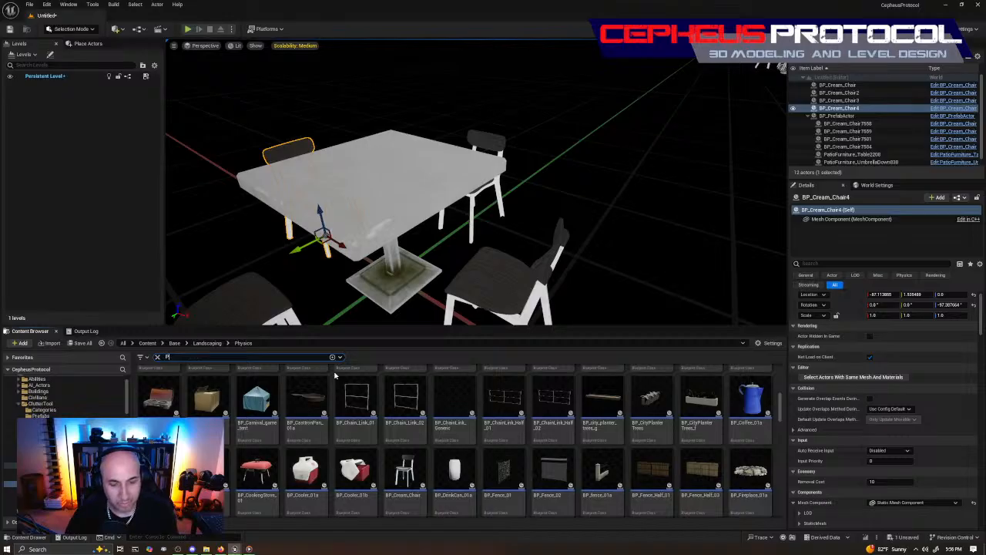
# Step: Search the Physics folder for PICNIC, select the Picnick_table_01 Blueprint, and clear the search
pyautogui.write('ICNIC')
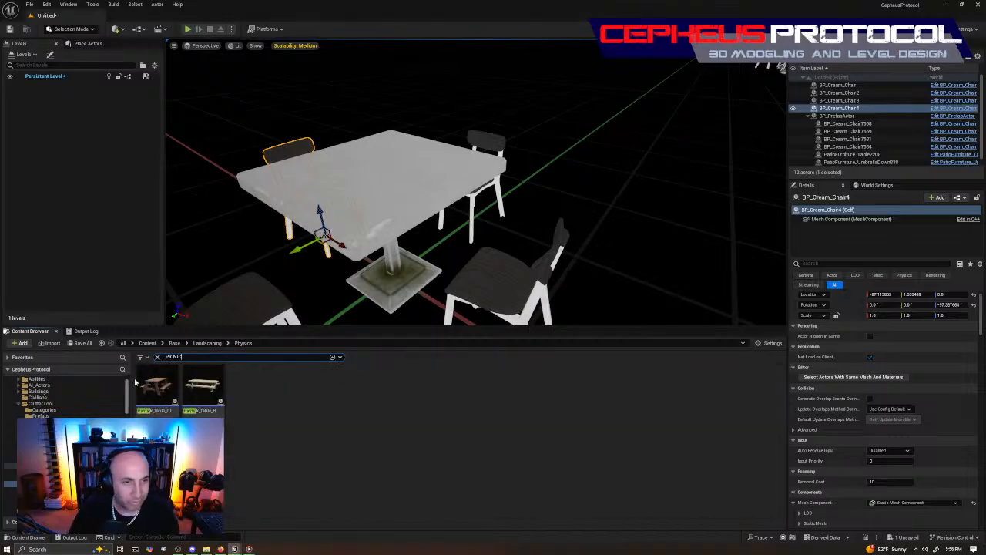
pyautogui.click(155, 386)
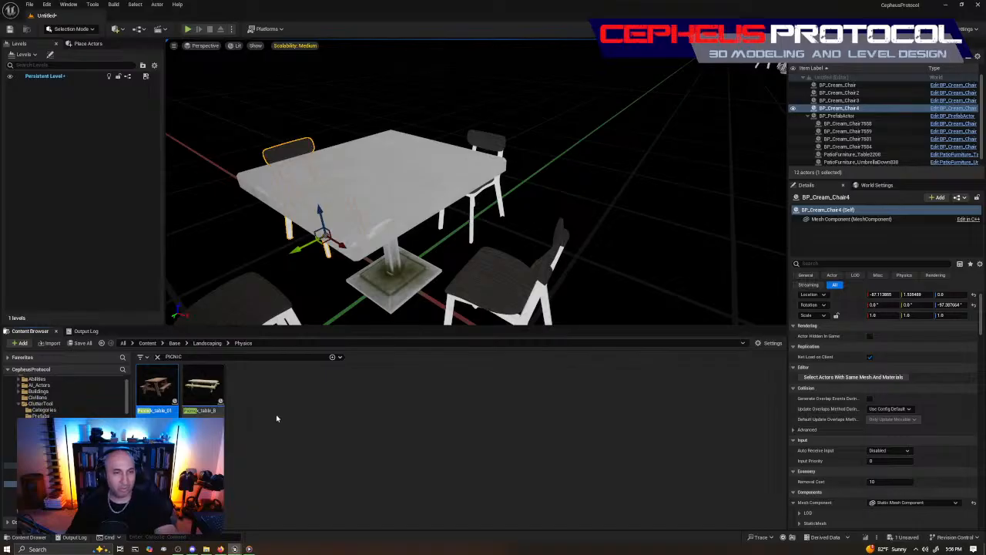
pyautogui.click(157, 358)
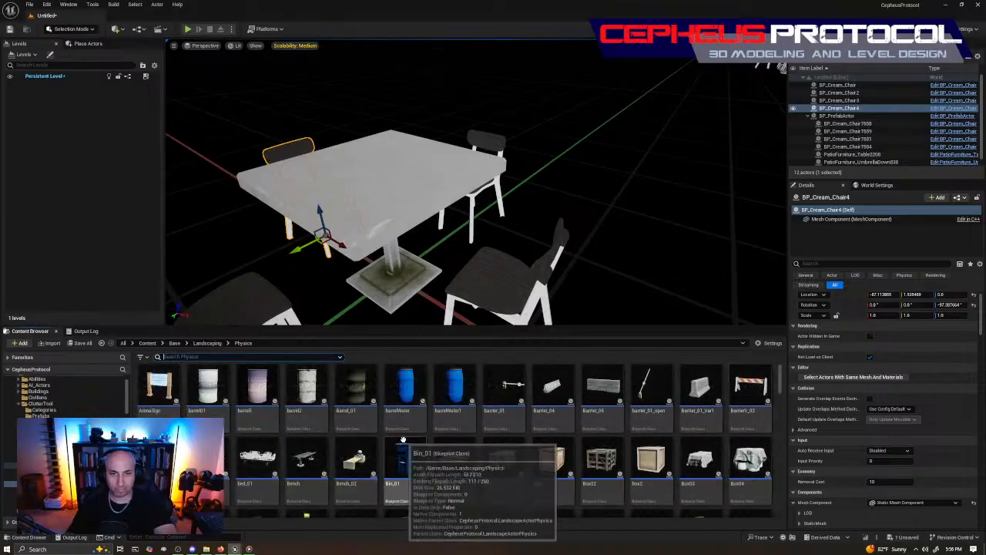
# Step: Place BP_DrinkCan_01a on the patio tabletop and shift it toward the centre, to about X 17.8, Y 14.0, Z 87.4
pyautogui.scroll(-2, 339, 442)
pyautogui.scroll(-4, 339, 442)
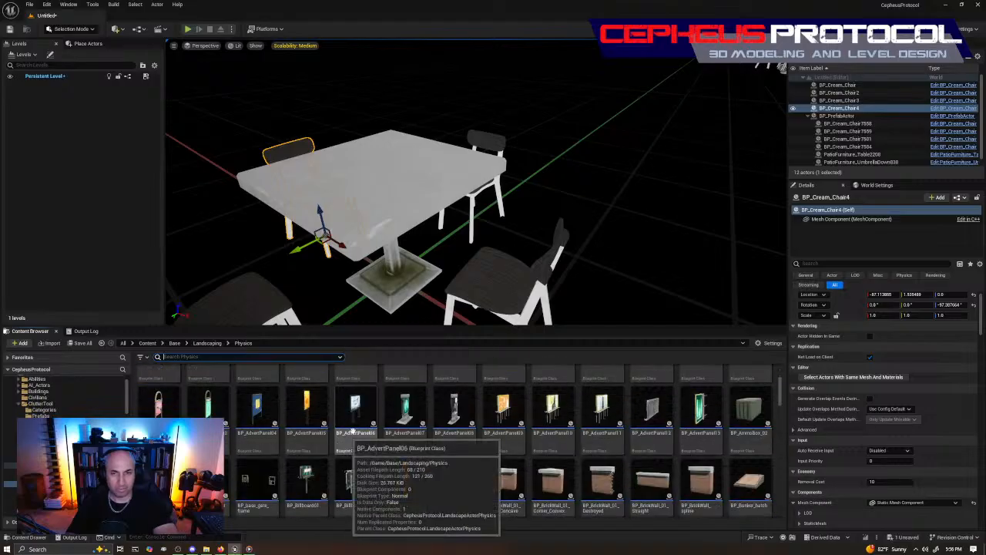
pyautogui.scroll(-2, 620, 454)
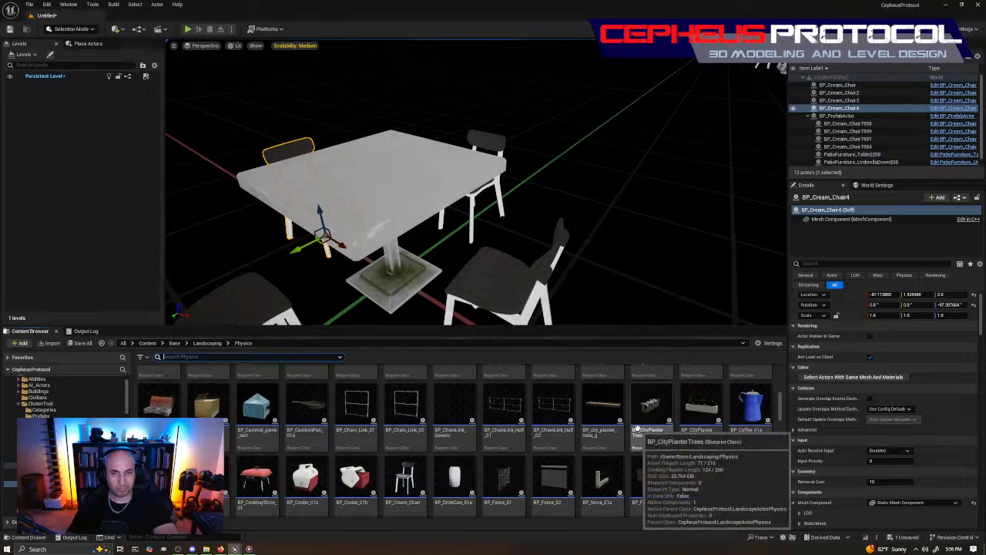
pyautogui.scroll(-2, 651, 416)
pyautogui.moveTo(606, 270); pyautogui.dragTo(582, 297, button='right')
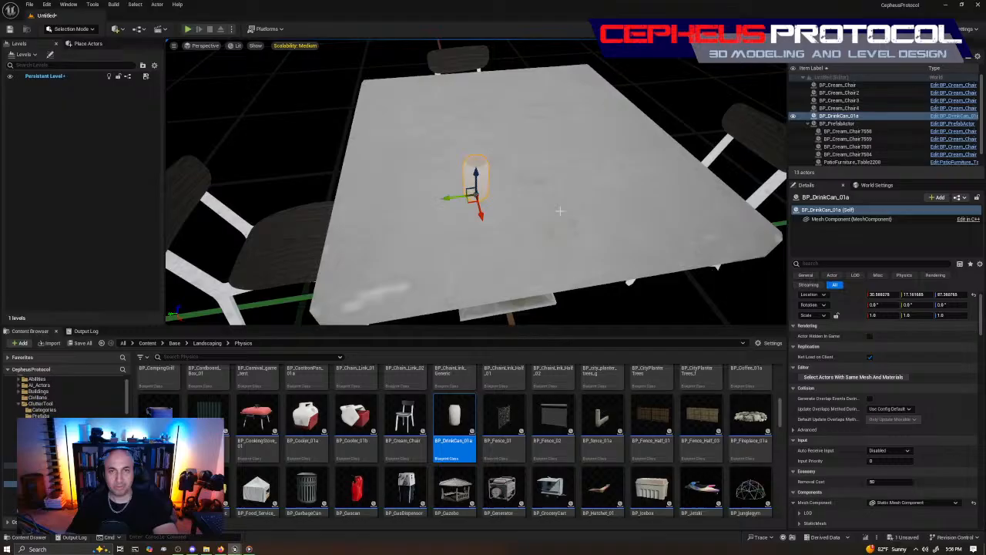
pyautogui.moveTo(583, 216); pyautogui.dragTo(678, 216, button='right')
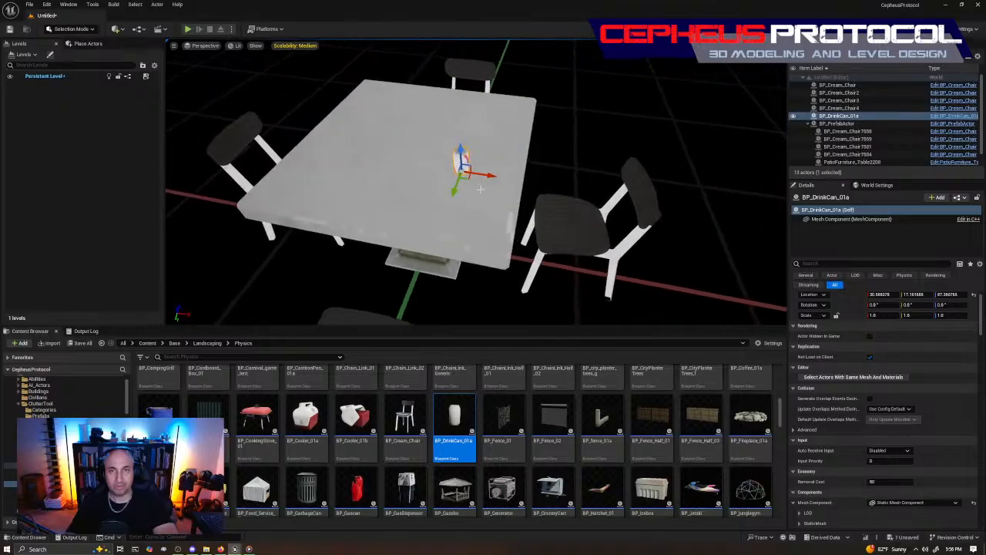
pyautogui.moveTo(570, 216)
pyautogui.mouseDown(button='right')
pyautogui.moveTo(486, 219)
pyautogui.moveTo(559, 219)
pyautogui.mouseUp(button='right')
# Step: Look through the Physics folder to its end and back toward its start for more props that suit the tabletop
pyautogui.scroll(-2, 506, 434)
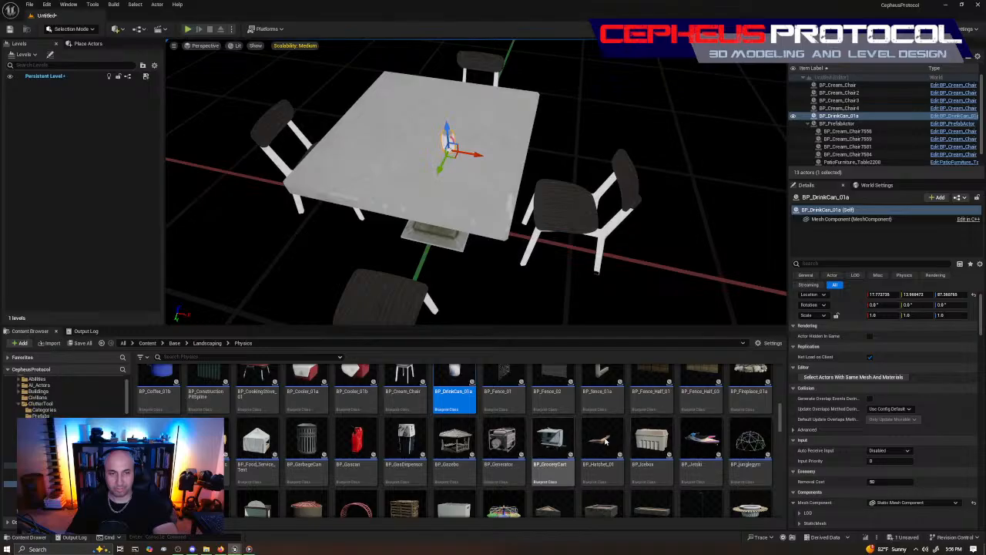
pyautogui.scroll(-3, 633, 448)
pyautogui.scroll(-5, 628, 447)
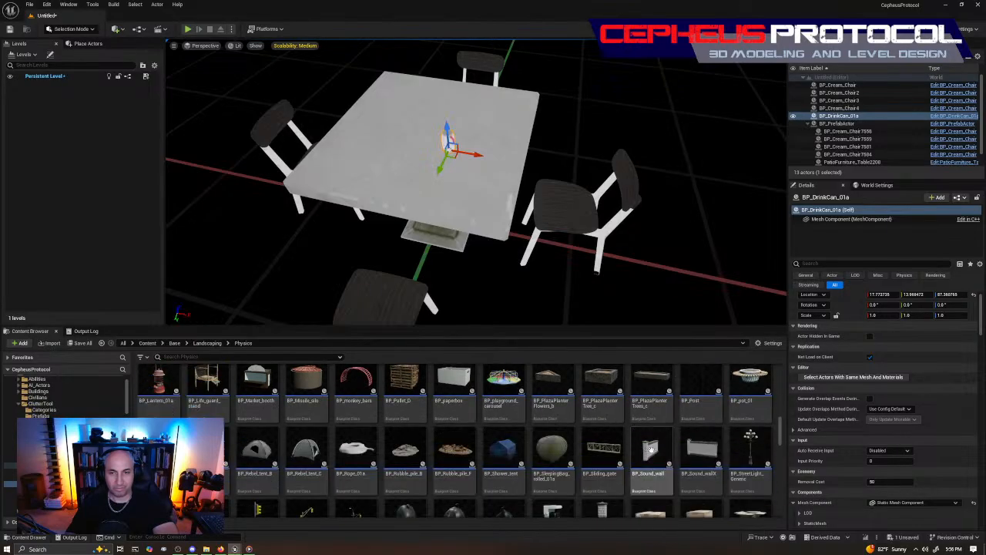
pyautogui.scroll(-5, 690, 446)
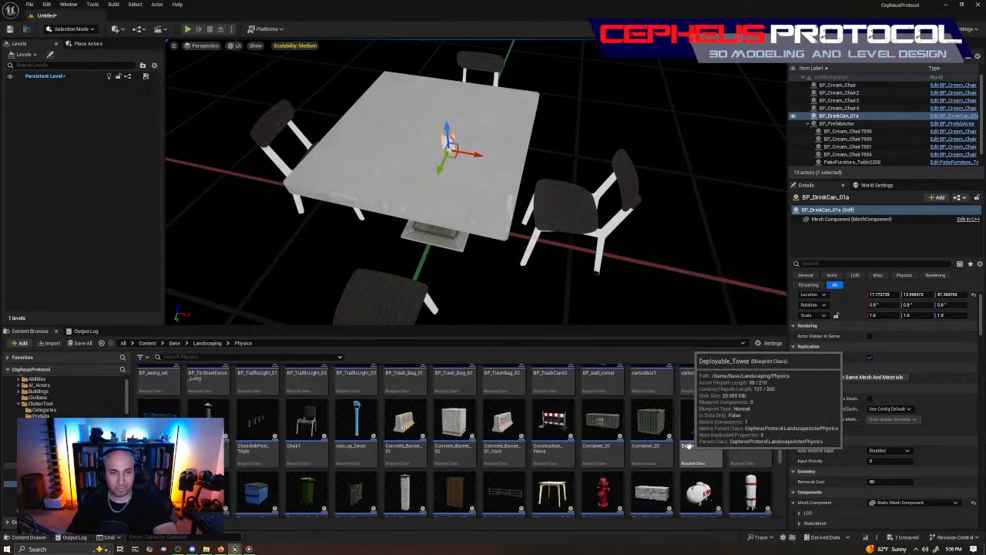
pyautogui.scroll(-5, 738, 436)
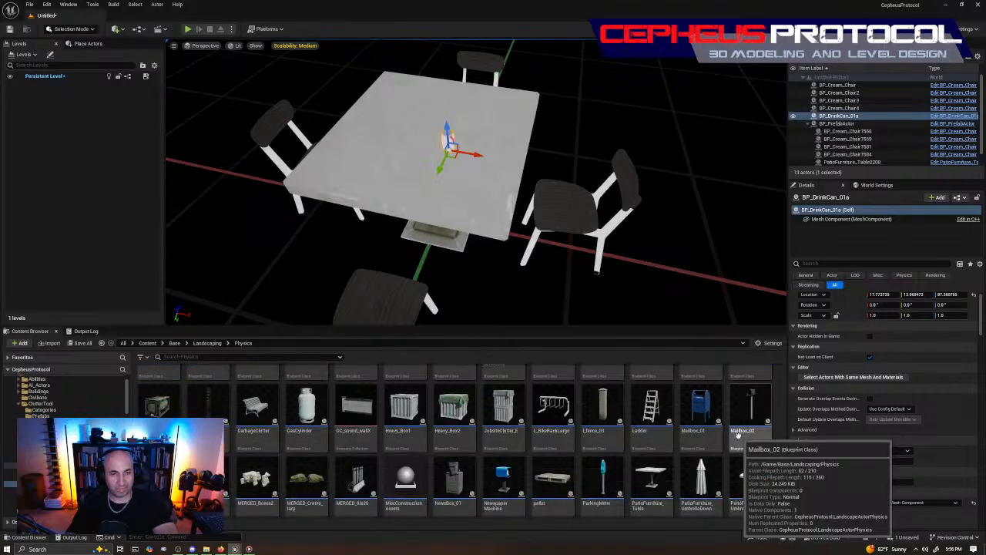
pyautogui.scroll(-5, 738, 436)
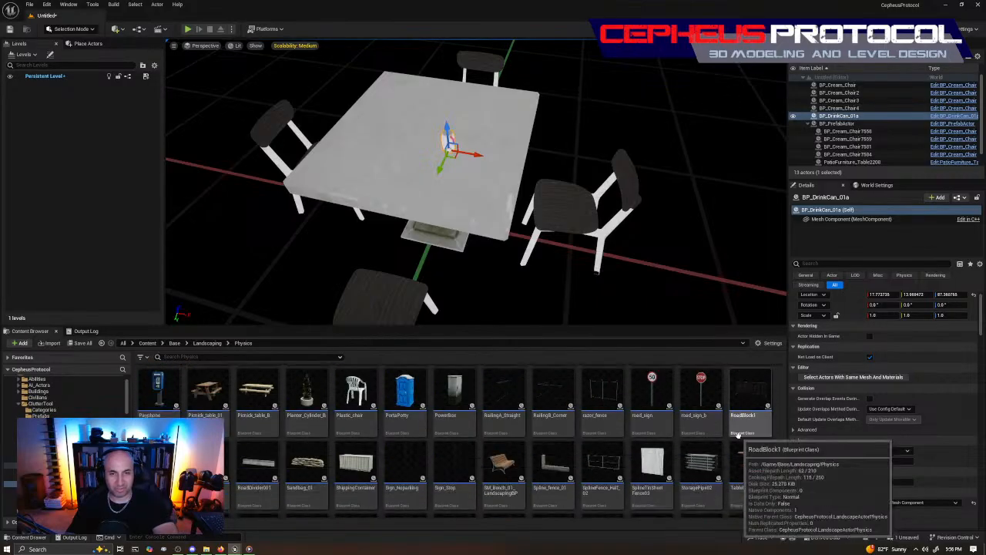
pyautogui.scroll(-3, 738, 436)
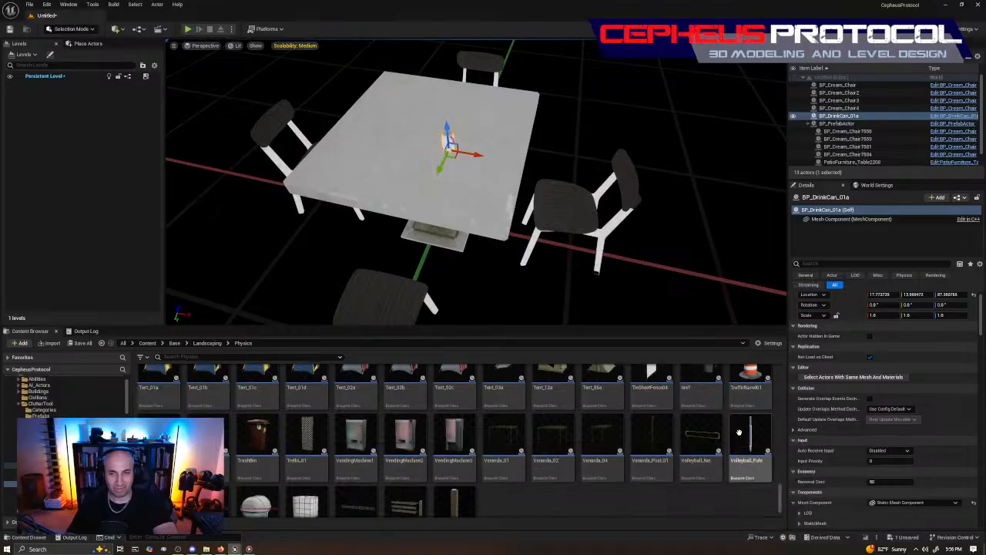
pyautogui.scroll(2, 738, 433)
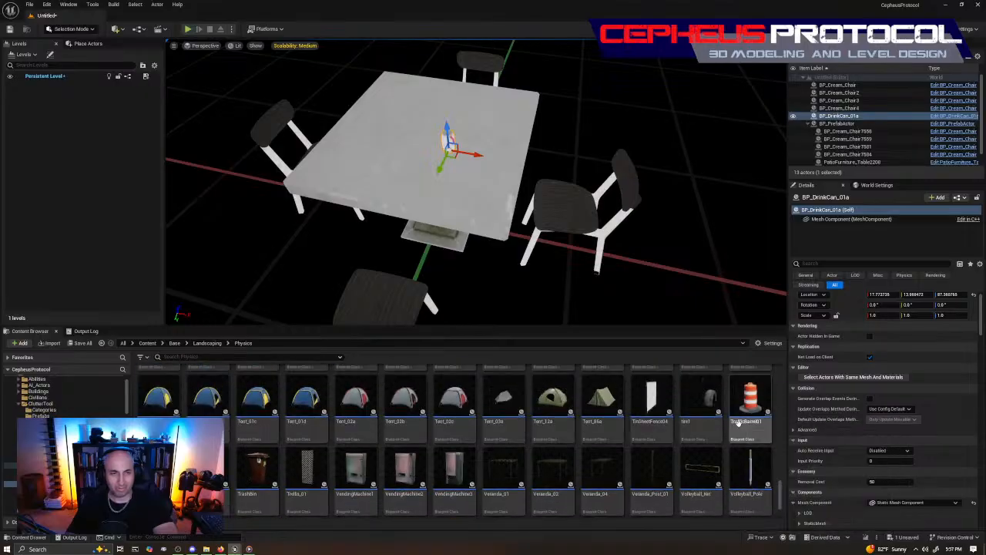
pyautogui.moveTo(782, 491); pyautogui.dragTo(782, 438)
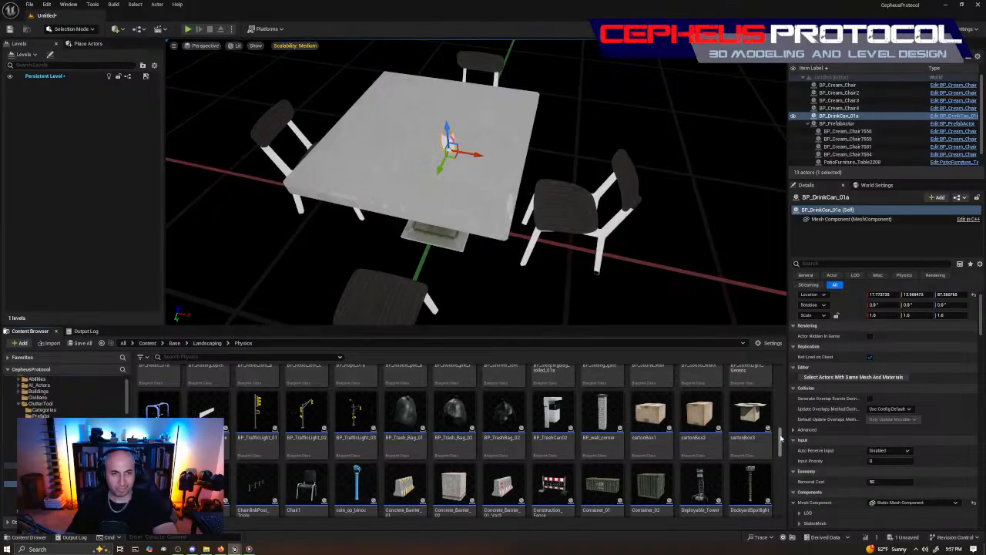
pyautogui.scroll(5, 705, 413)
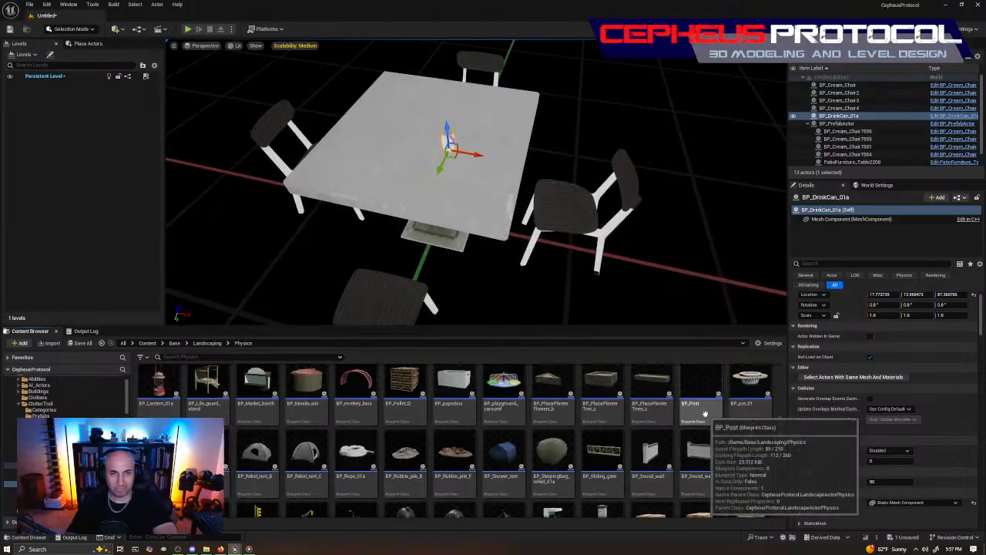
pyautogui.scroll(8, 704, 414)
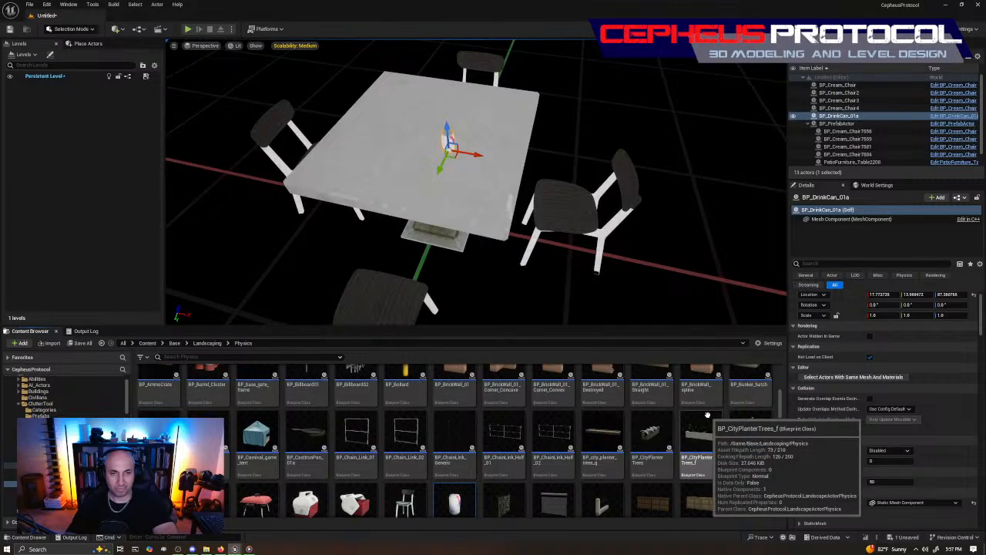
pyautogui.scroll(3, 707, 414)
pyautogui.click(417, 162)
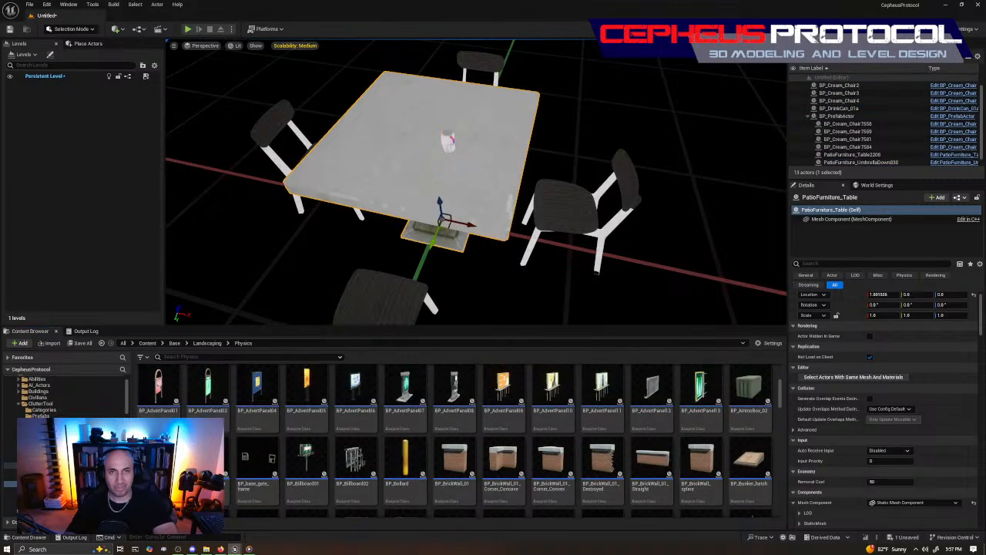
pyautogui.hotkey('ctrl', 'z')
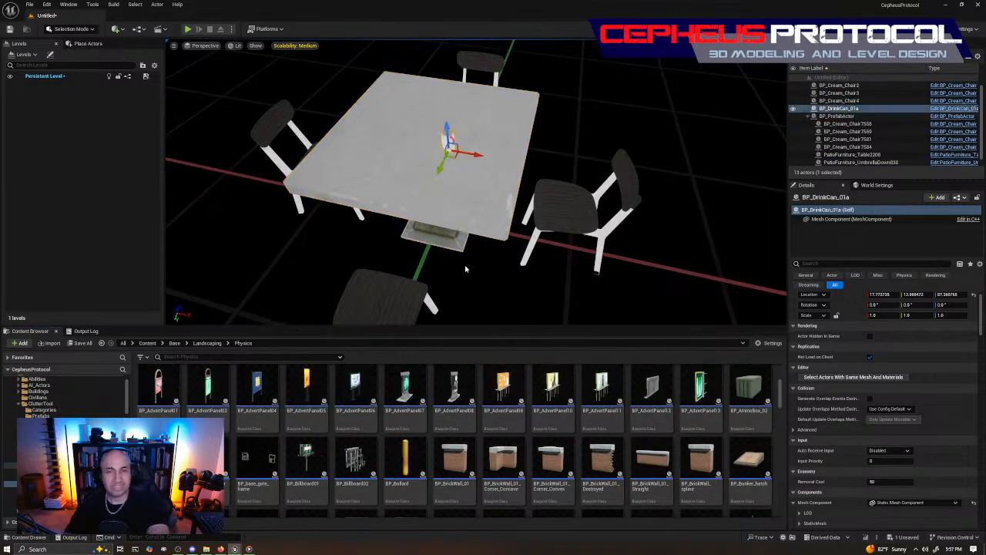
# Step: Go through the Physics folder once more, from the barrel and barrier Blueprints down to the tents, for table props
pyautogui.scroll(3, 539, 397)
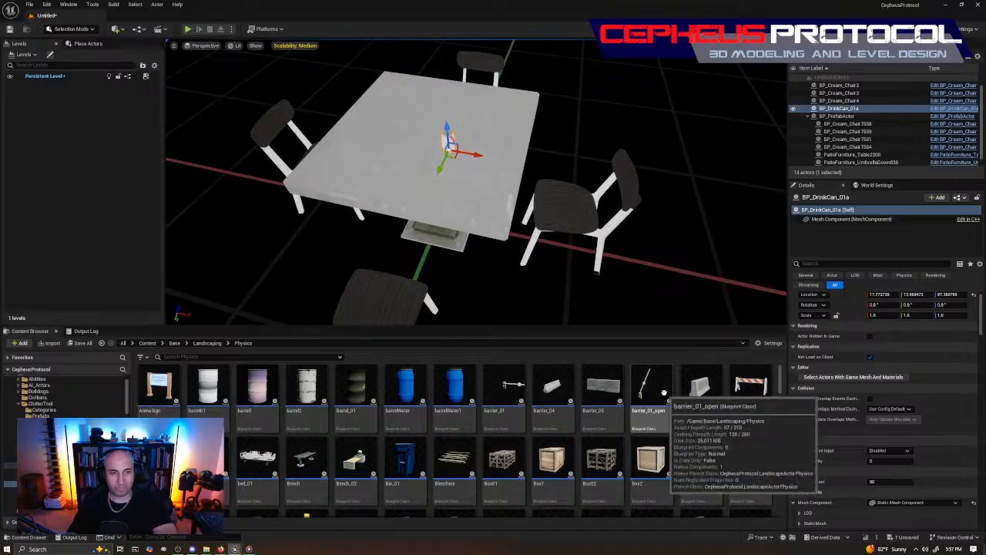
pyautogui.scroll(-8, 709, 382)
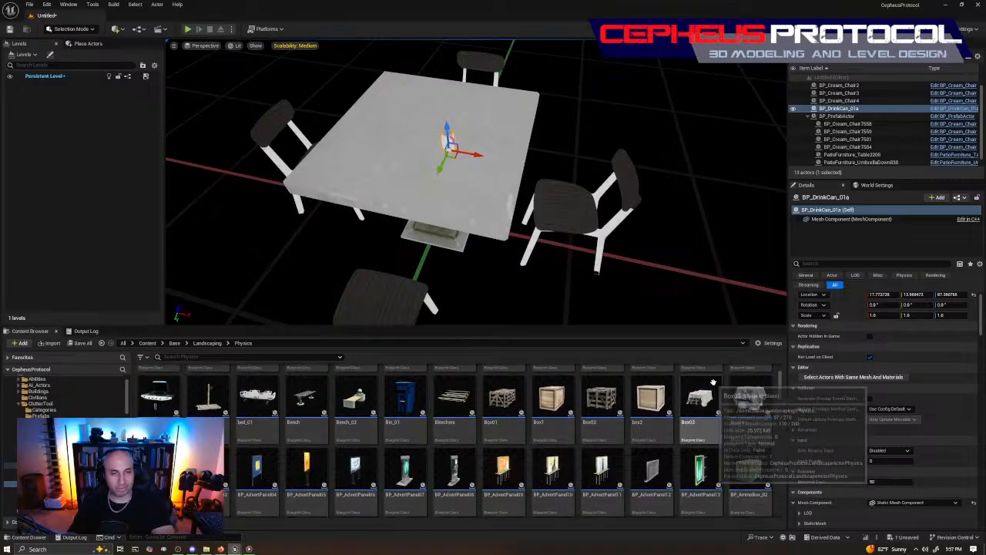
pyautogui.scroll(-1, 715, 382)
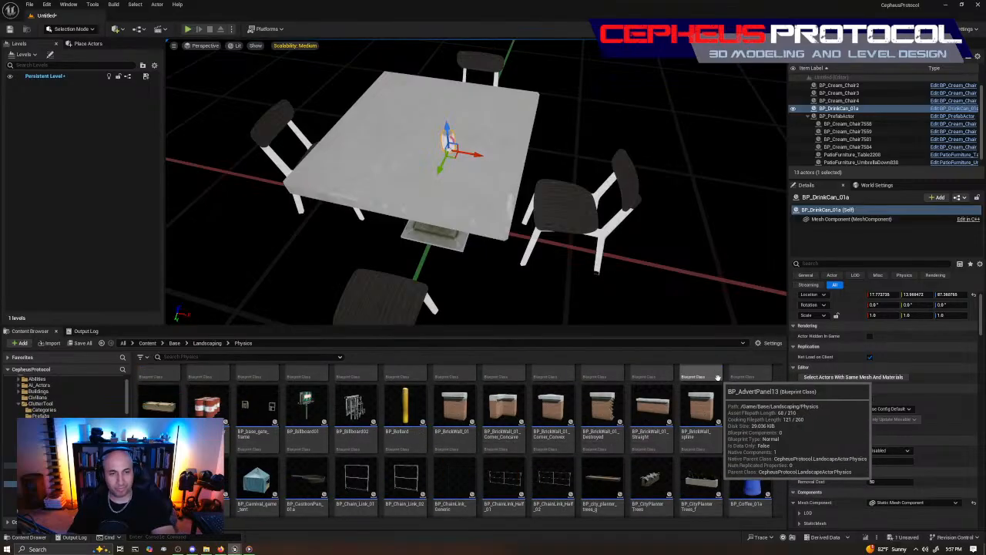
pyautogui.scroll(-5, 720, 378)
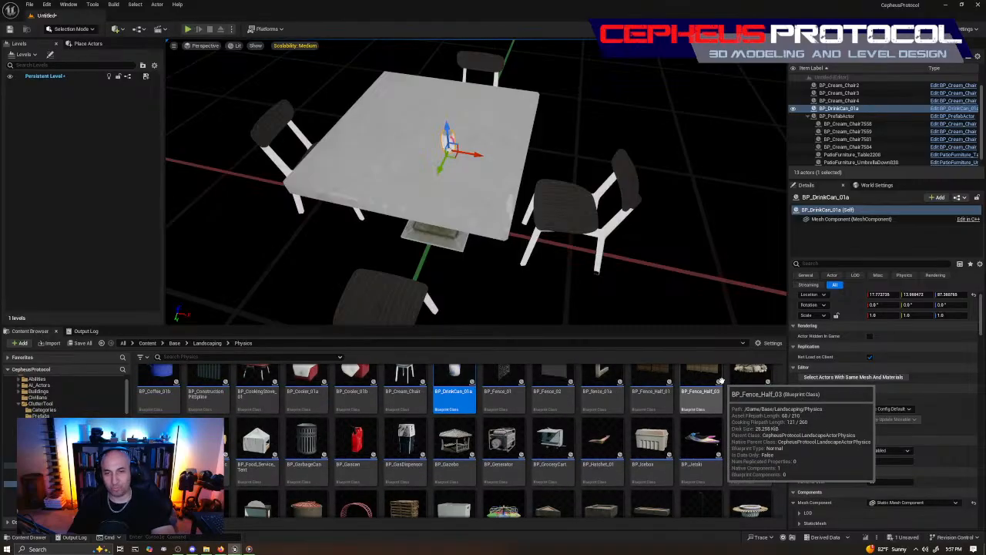
pyautogui.scroll(3, 759, 376)
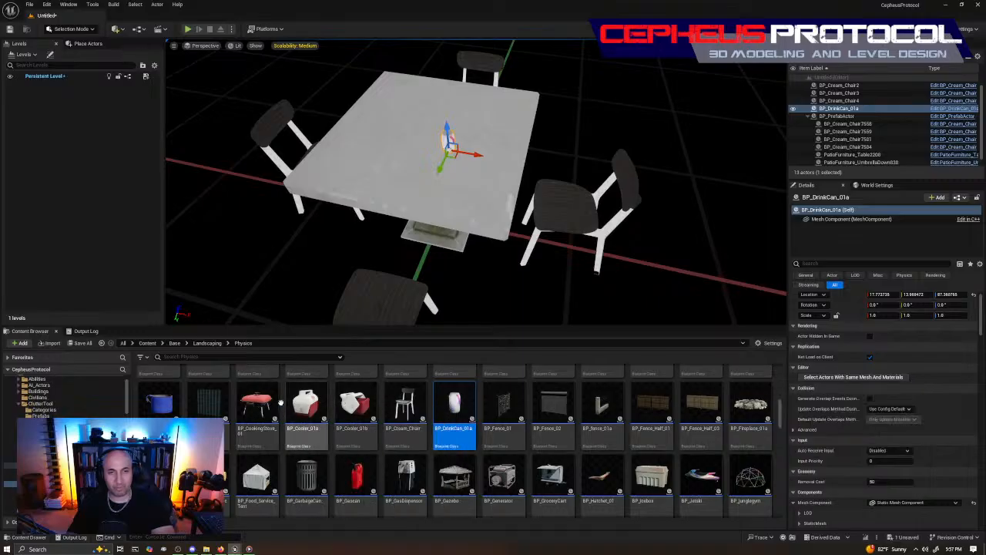
pyautogui.scroll(-2, 646, 417)
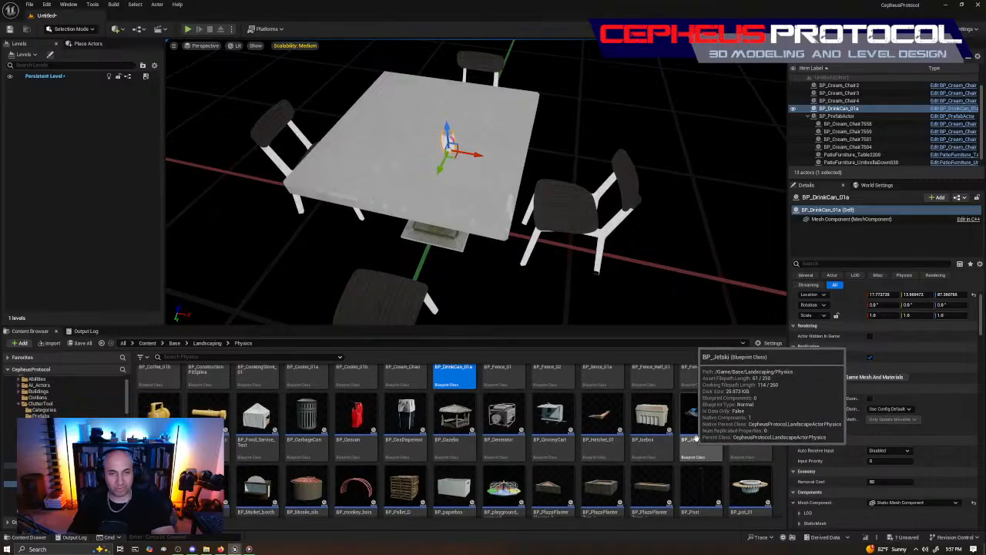
pyautogui.scroll(-2, 727, 412)
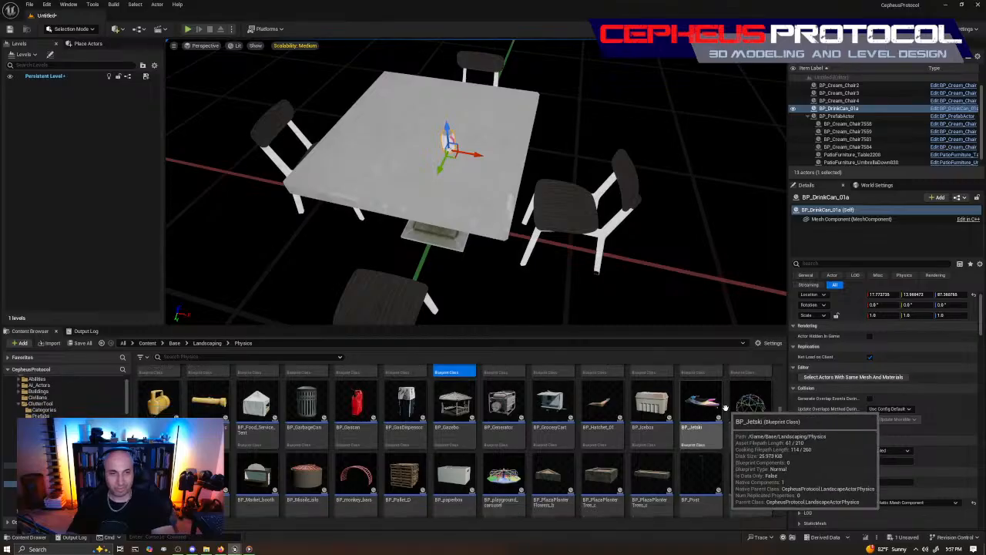
pyautogui.scroll(-1, 728, 410)
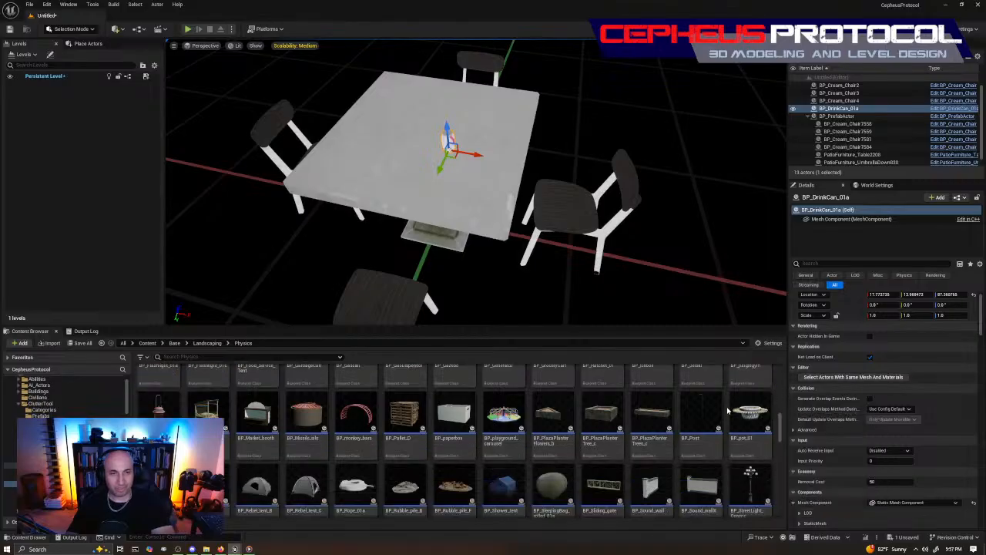
pyautogui.scroll(-6, 729, 405)
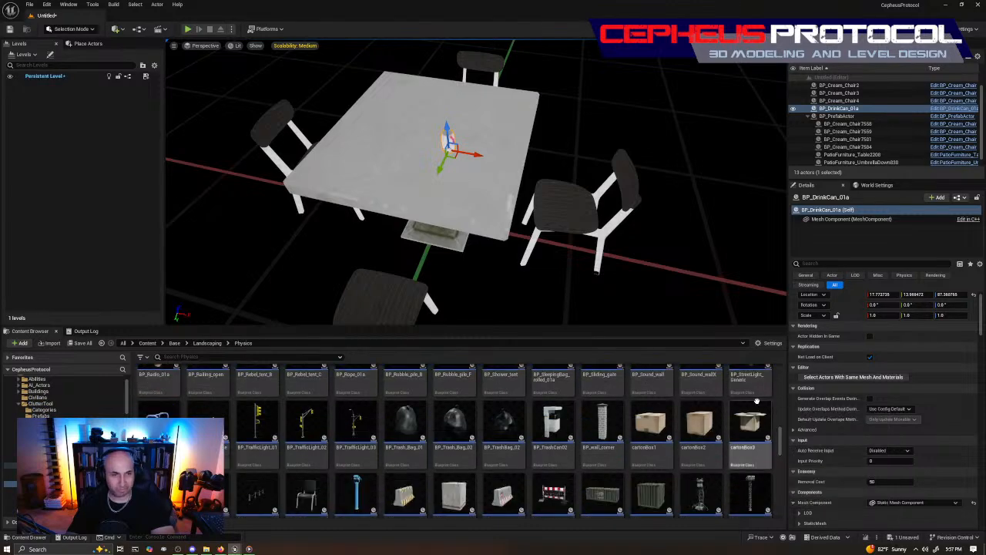
pyautogui.scroll(-7, 757, 400)
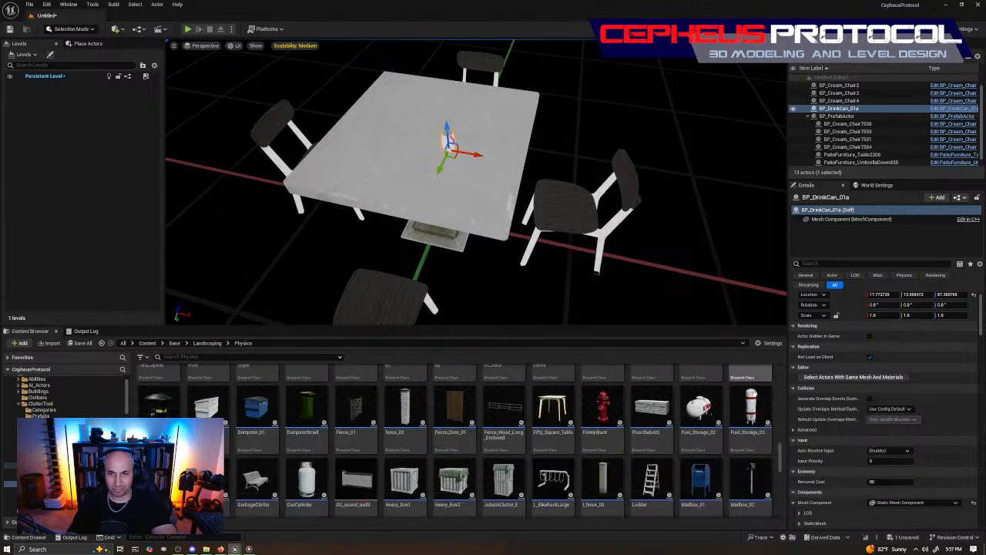
pyautogui.scroll(-5, 754, 394)
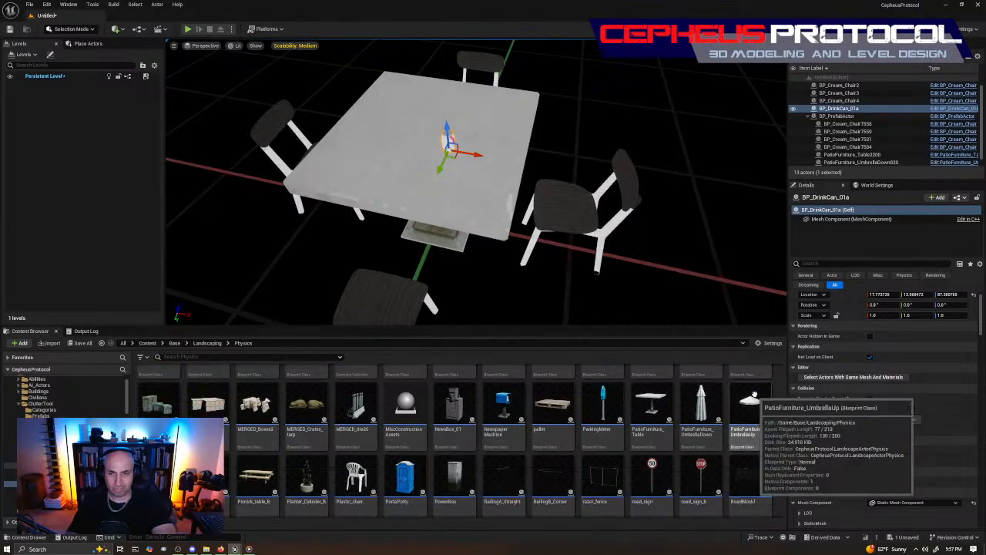
pyautogui.scroll(-3, 754, 395)
pyautogui.scroll(-2, 753, 394)
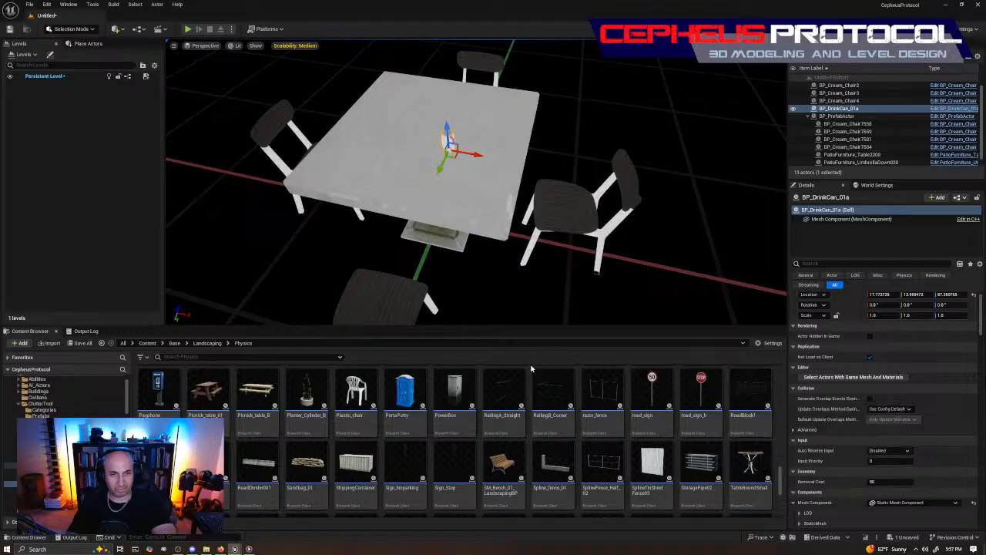
pyautogui.scroll(-4, 655, 416)
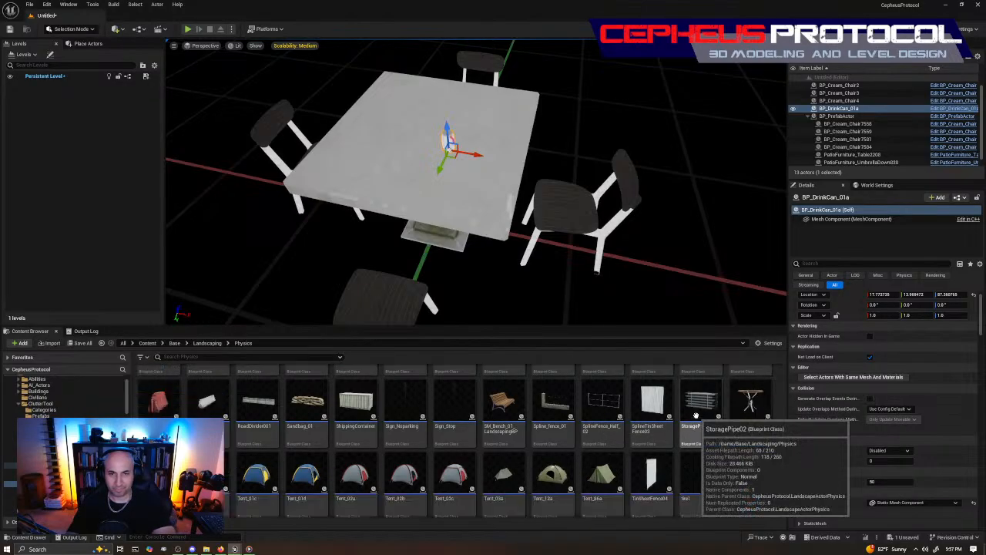
# Step: Delete BP_DrinkCan_01a from the patio tabletop
pyautogui.click(487, 179)
pyautogui.press('Delete')
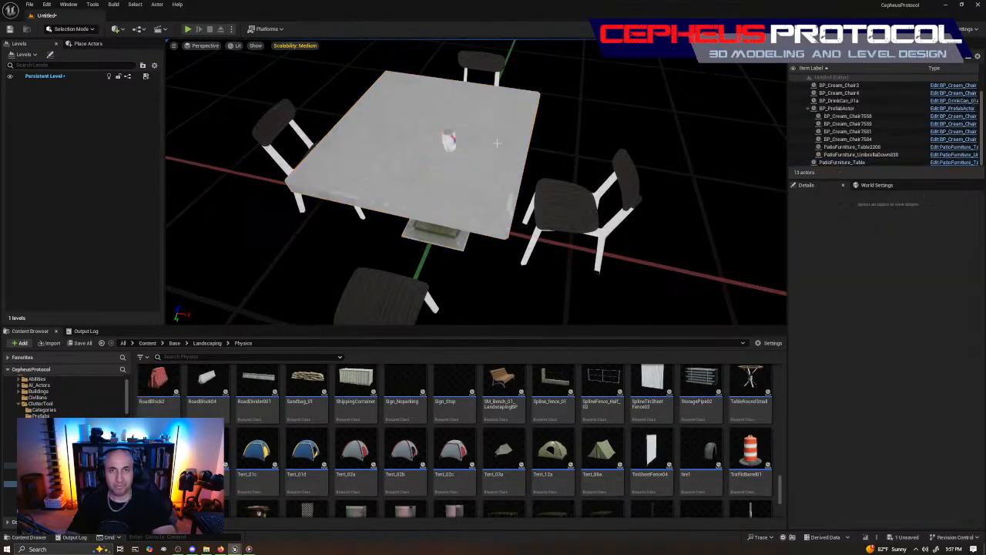
pyautogui.click(449, 141)
pyautogui.press('Delete')
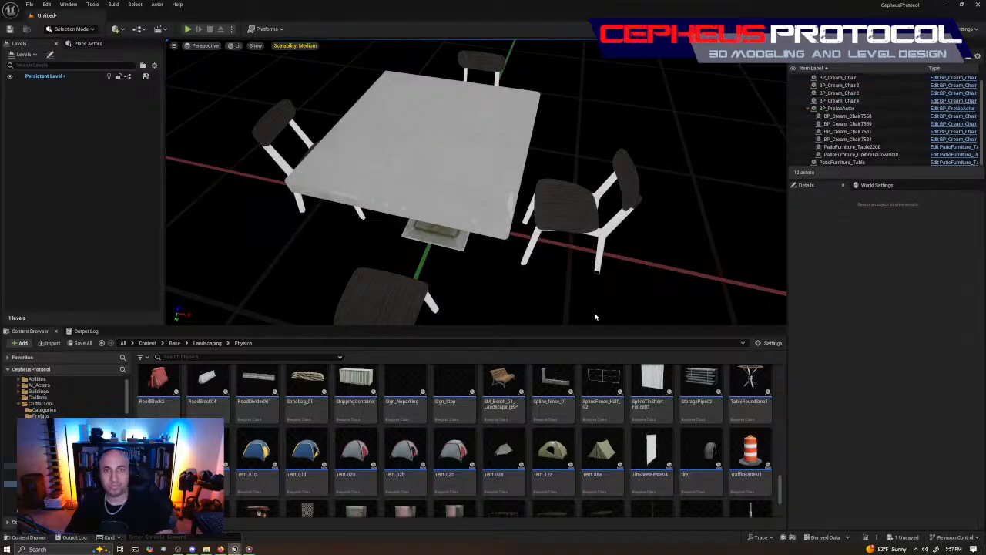
# Step: Delete the loose PatioFurniture_Table and its four surrounding BP_Cream_Chair actors, leaving the BP_PrefabActor group in the level
pyautogui.scroll(-2, 637, 399)
pyautogui.scroll(3, 623, 391)
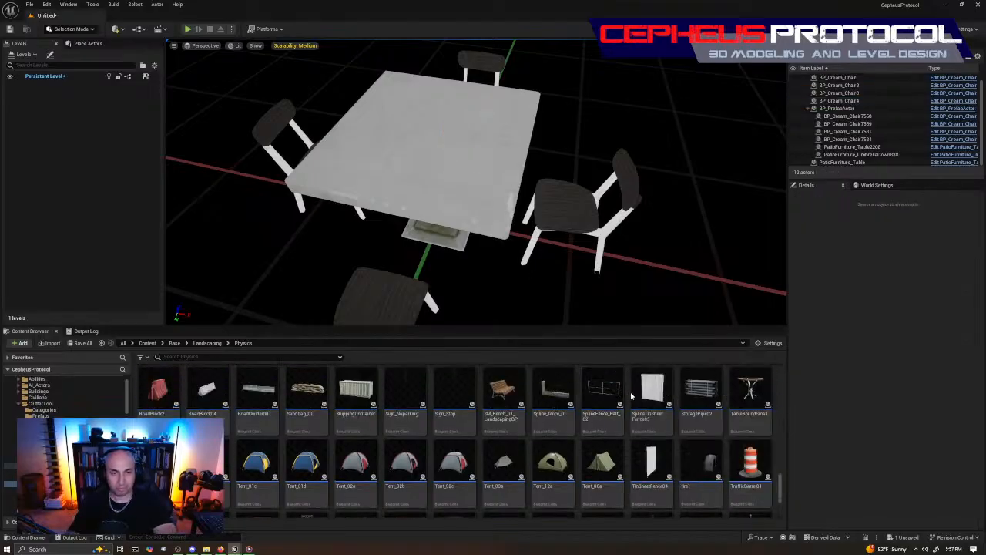
pyautogui.moveTo(654, 266); pyautogui.dragTo(624, 262, button='right')
pyautogui.press('s')
pyautogui.press('d')
pyautogui.scroll(2, 512, 425)
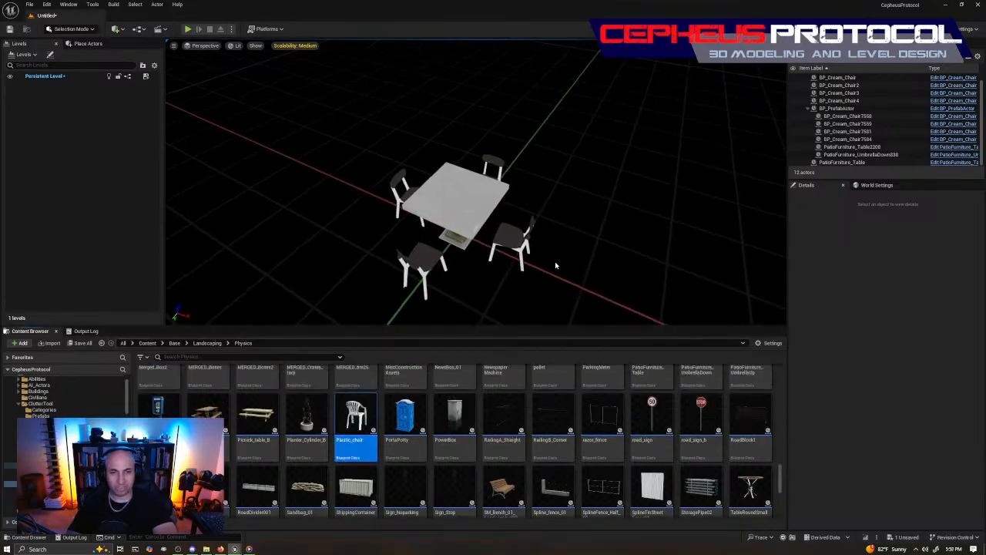
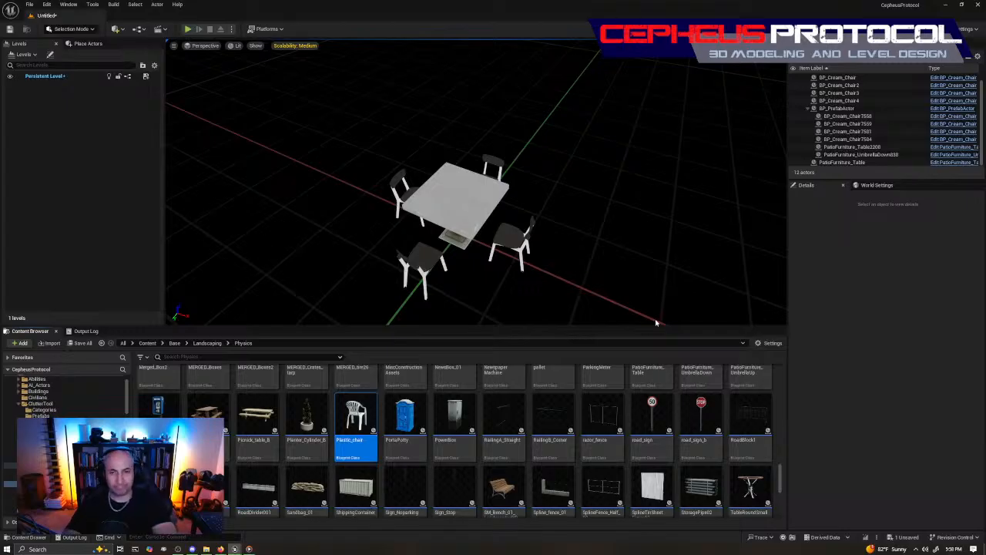
pyautogui.click(485, 201)
pyautogui.keyDown('ctrl'); pyautogui.click(400, 179); pyautogui.keyUp('ctrl')
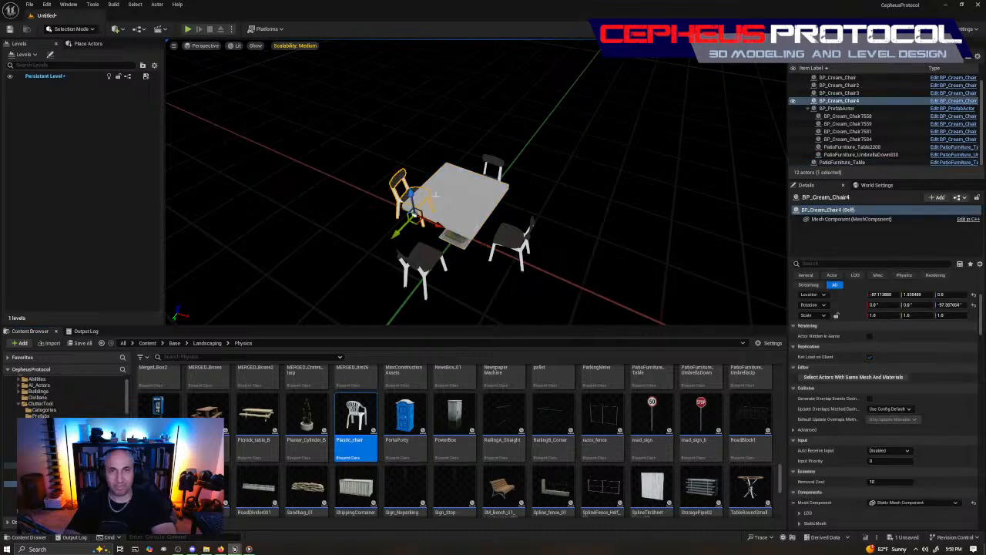
pyautogui.keyDown('ctrl'); pyautogui.click(486, 160); pyautogui.keyUp('ctrl')
pyautogui.keyDown('ctrl'); pyautogui.click(500, 231); pyautogui.keyUp('ctrl')
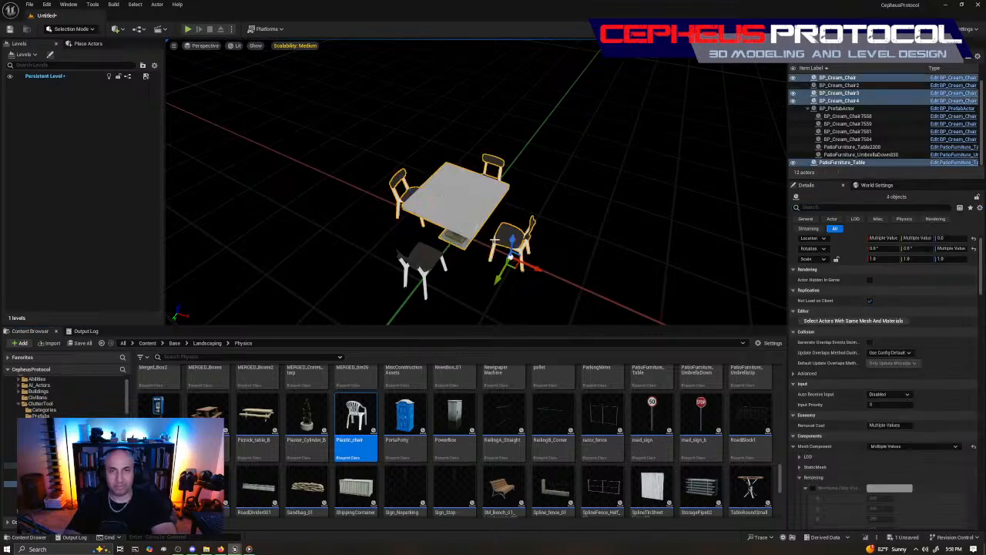
pyautogui.keyDown('ctrl'); pyautogui.click(429, 251); pyautogui.keyUp('ctrl')
pyautogui.press('Delete')
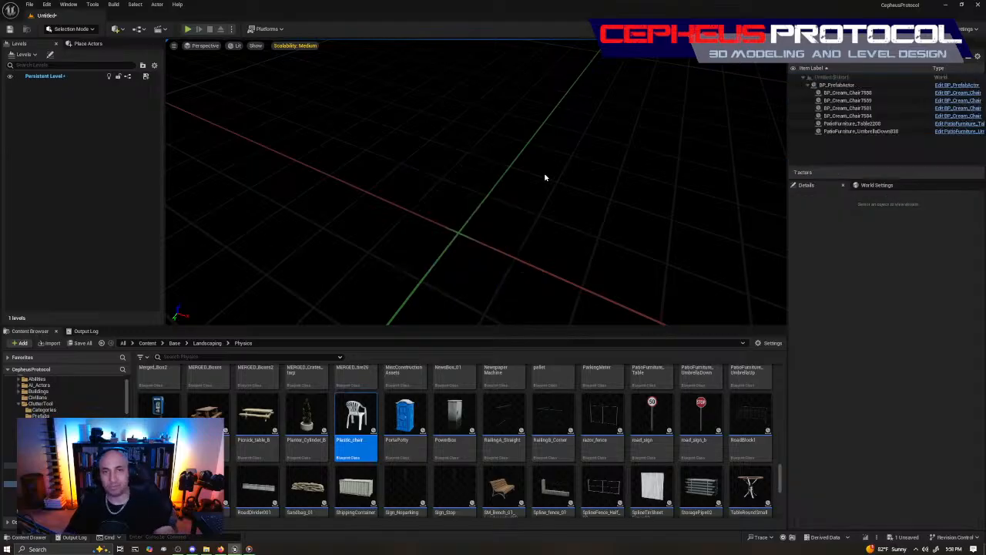
# Step: Select the BP_PrefabActor group in the level and switch the viewport to the top view
pyautogui.moveTo(546, 178); pyautogui.dragTo(624, 147, button='right')
pyautogui.click(486, 101)
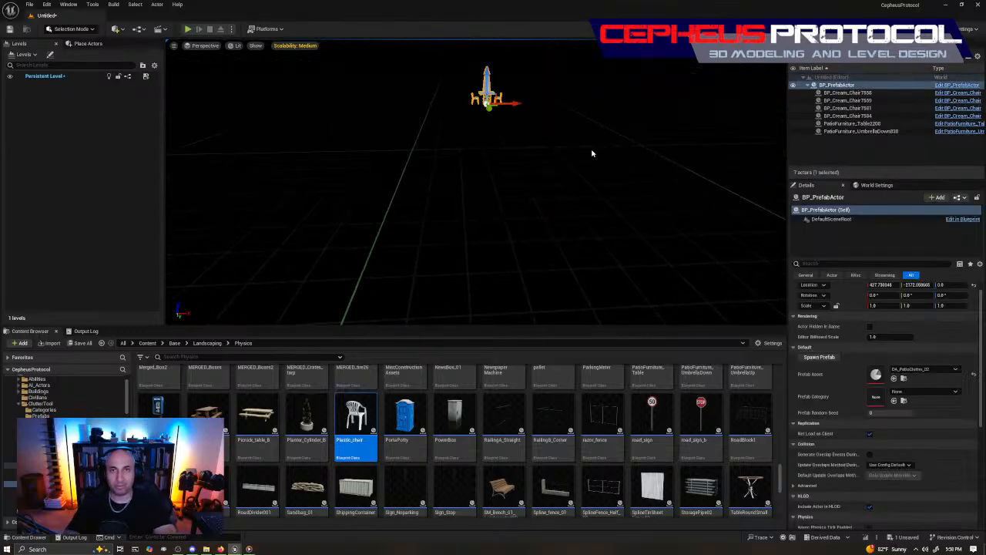
pyautogui.scroll(-4, 446, 451)
pyautogui.scroll(14, 446, 446)
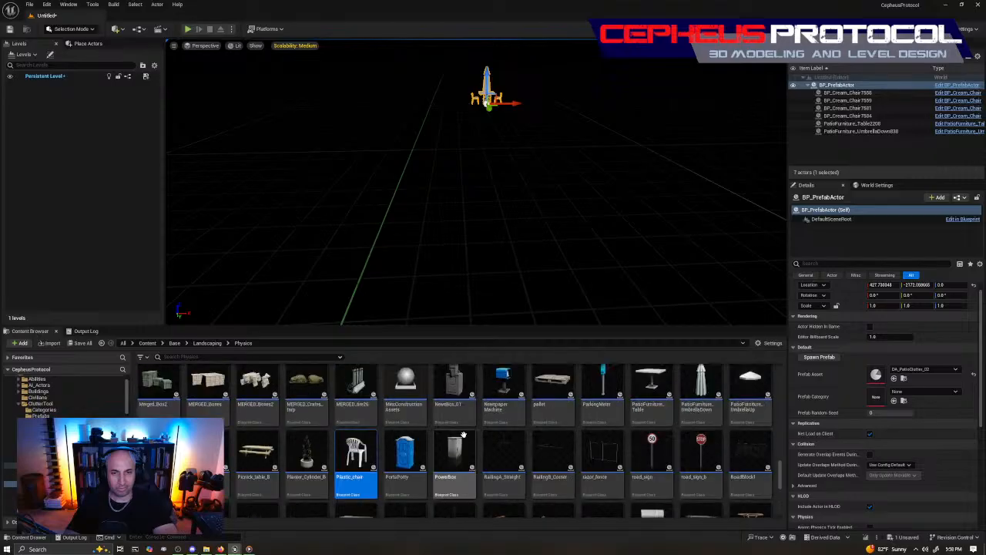
pyautogui.hotkey('alt', 'j')
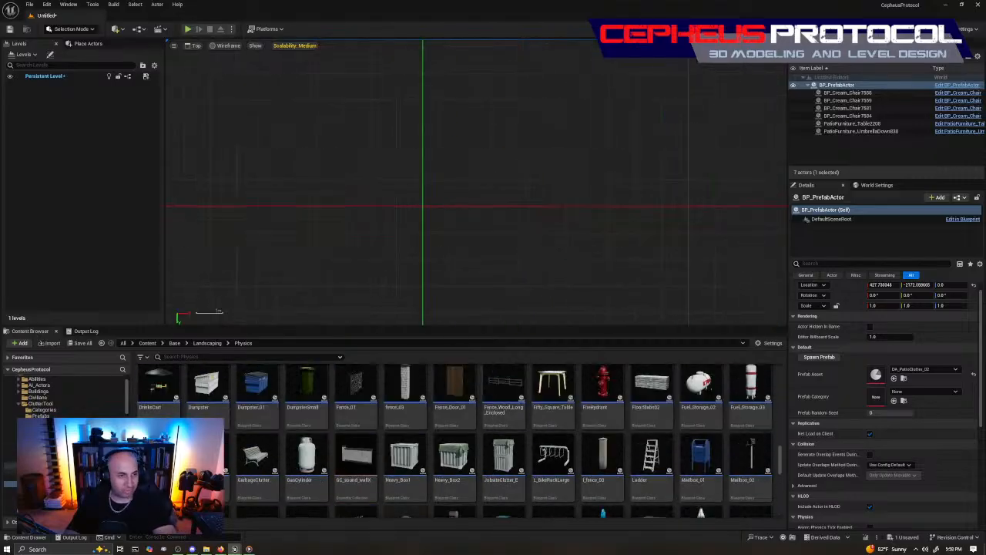
# Step: Force-delete the data assets DA_WarehouseClutter_01 through DA_WarehouseClutter_04 from the ClutterTool Prefabs folder
pyautogui.scroll(3, 68, 454)
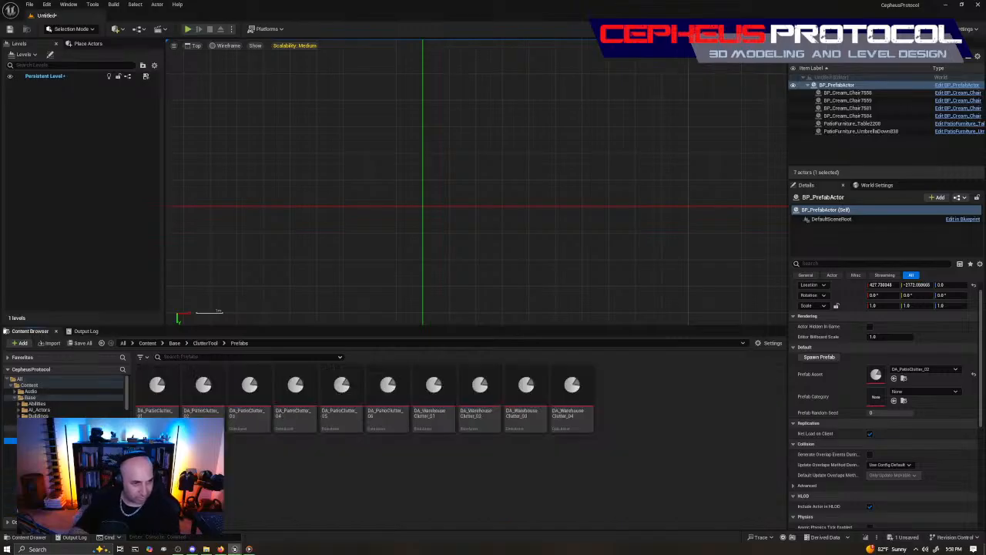
pyautogui.click(439, 408)
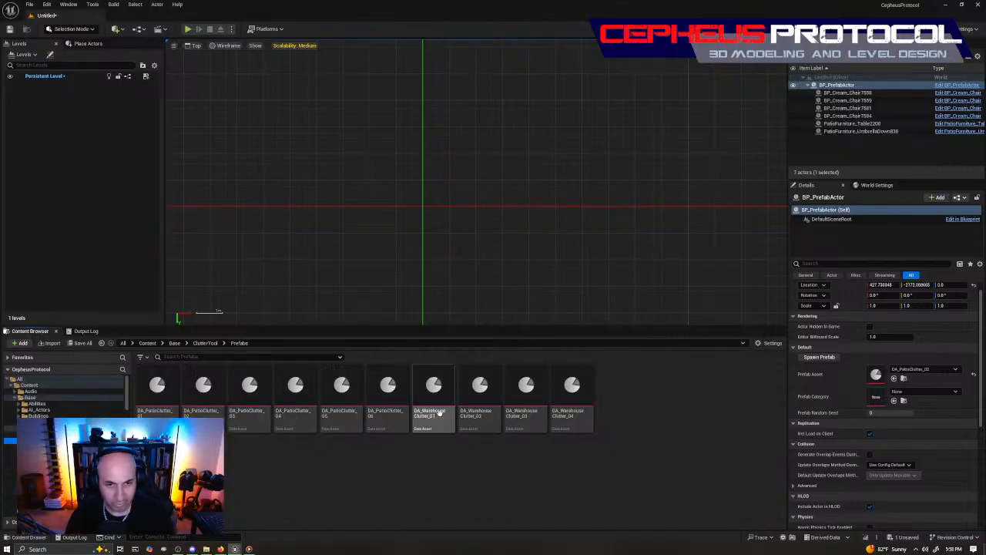
pyautogui.click(482, 460)
pyautogui.click(448, 402)
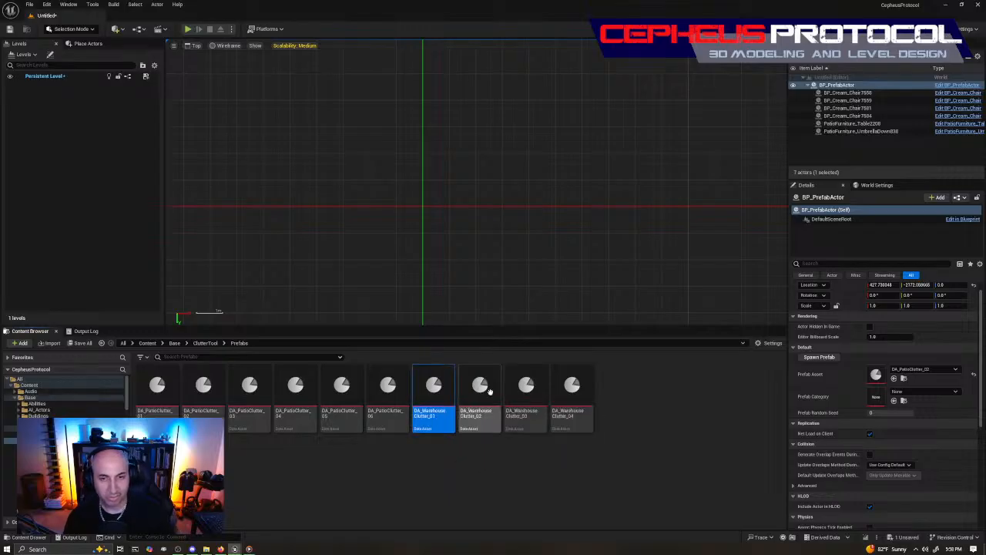
pyautogui.keyDown('ctrl'); pyautogui.click(482, 391); pyautogui.keyUp('ctrl')
pyautogui.keyDown('ctrl'); pyautogui.click(526, 391); pyautogui.keyUp('ctrl')
pyautogui.keyDown('ctrl'); pyautogui.click(573, 391); pyautogui.keyUp('ctrl')
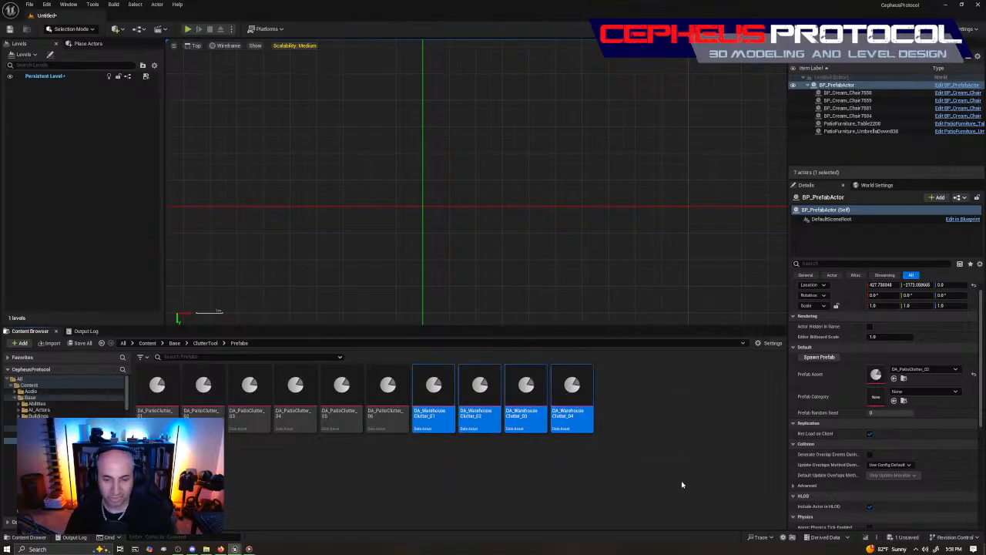
pyautogui.press('Delete')
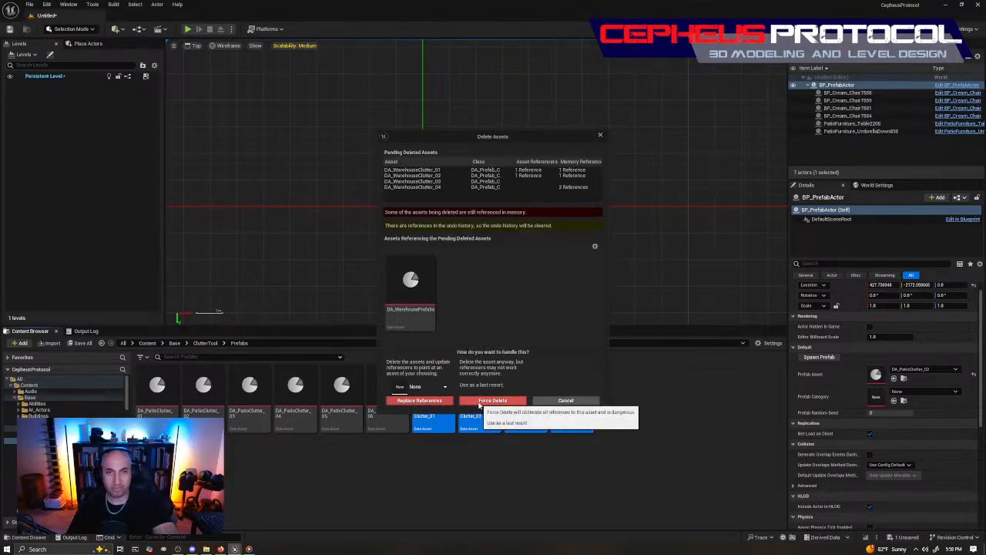
pyautogui.click(479, 402)
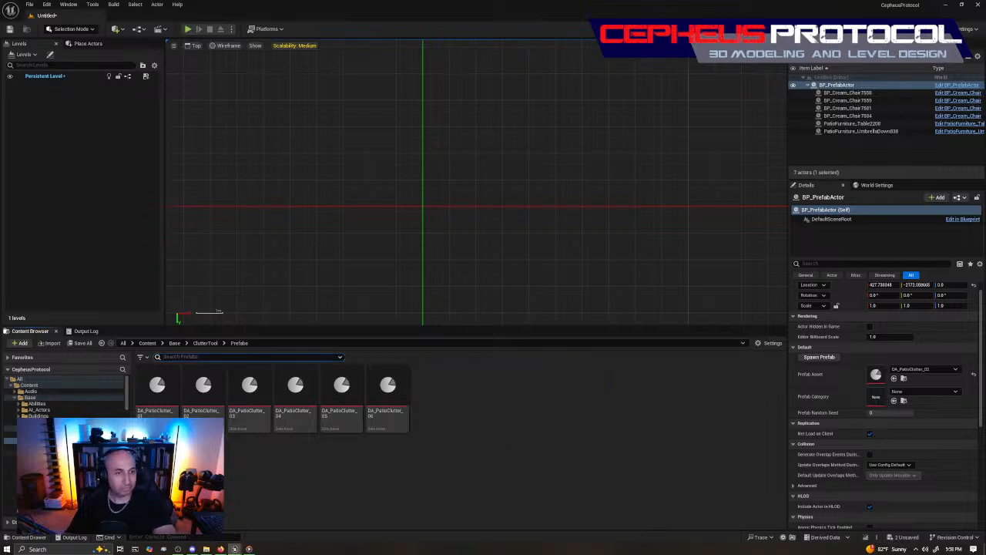
# Step: Empty the Prefabs array of DA_WarehousePrefabs in the Categories folder and save the asset
pyautogui.click(48, 435)
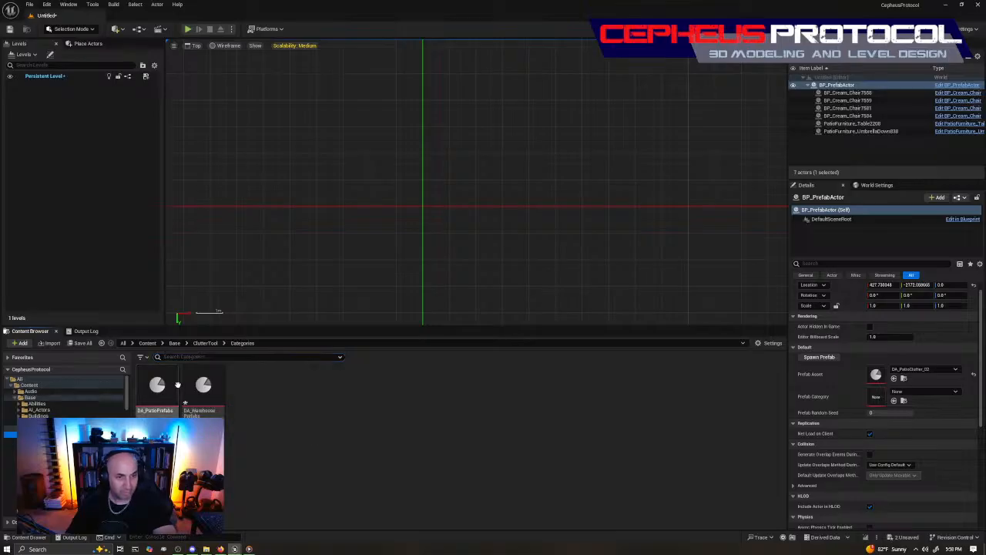
pyautogui.click(203, 385)
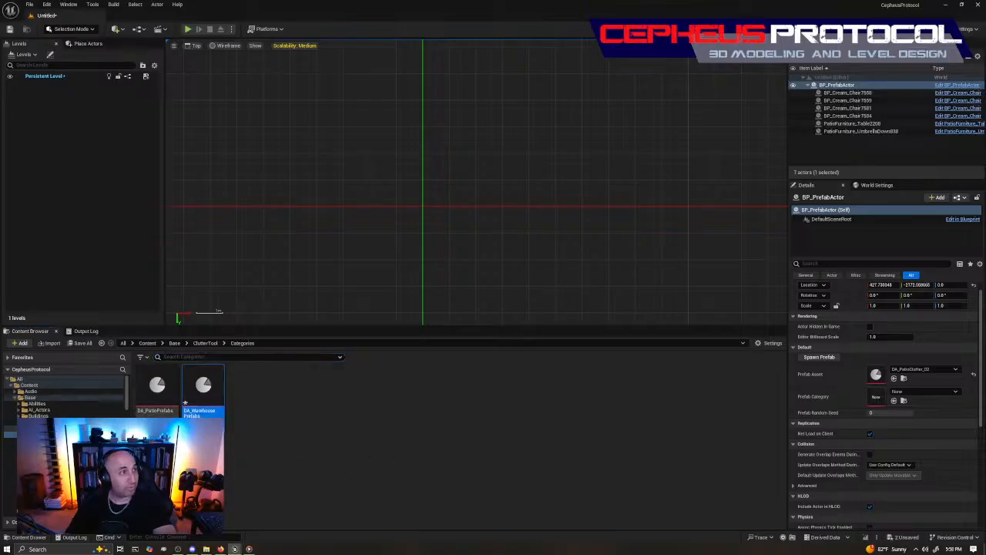
pyautogui.doubleClick(204, 385)
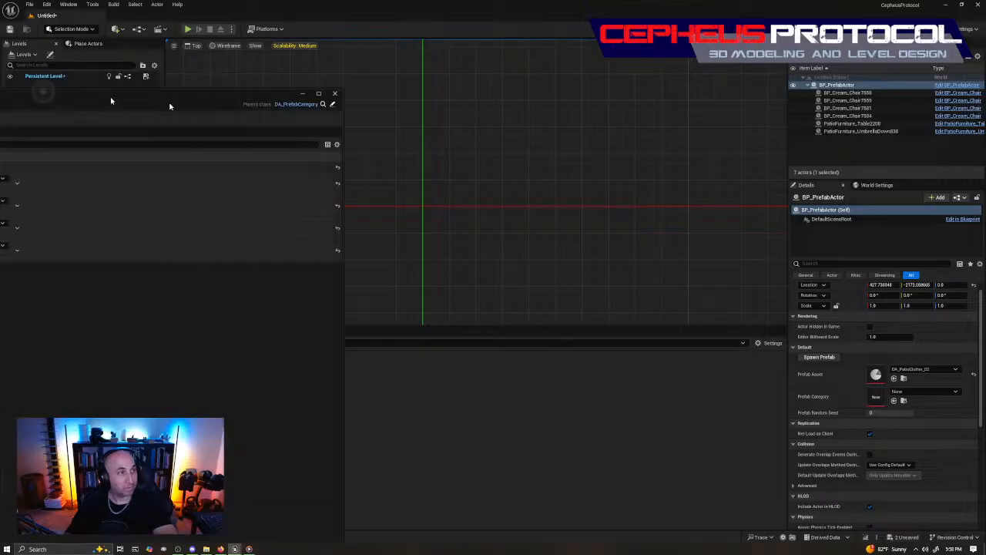
pyautogui.moveTo(648, 94); pyautogui.dragTo(663, 67)
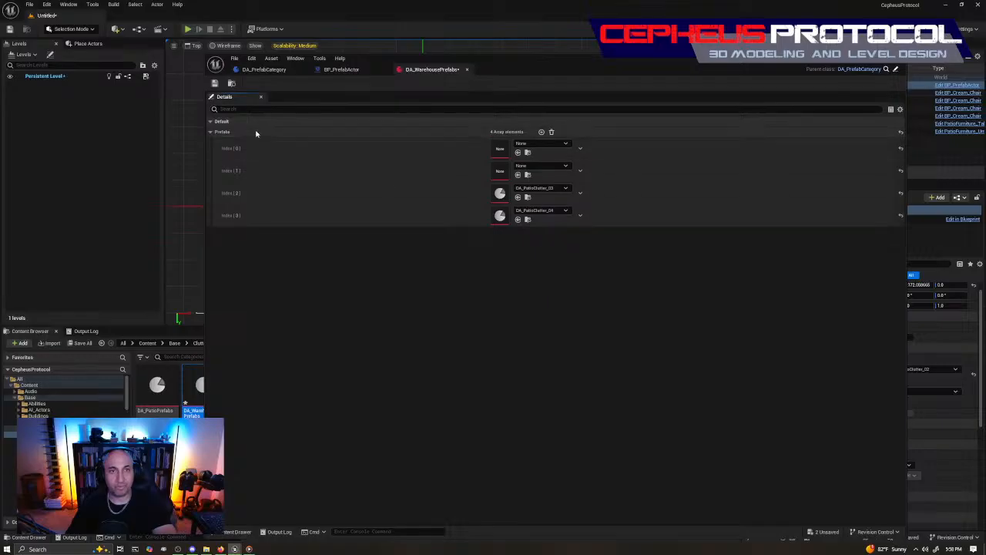
pyautogui.click(551, 131)
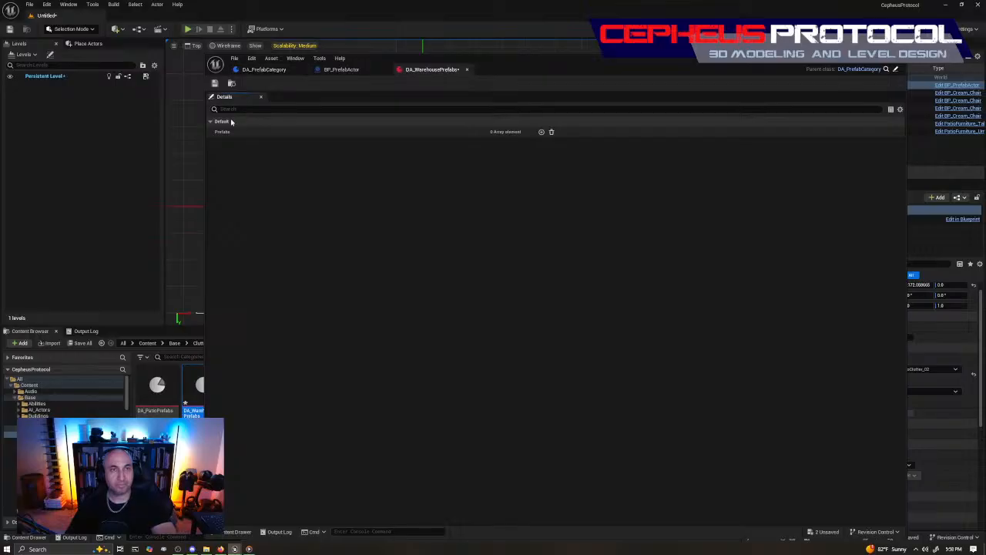
pyautogui.click(214, 83)
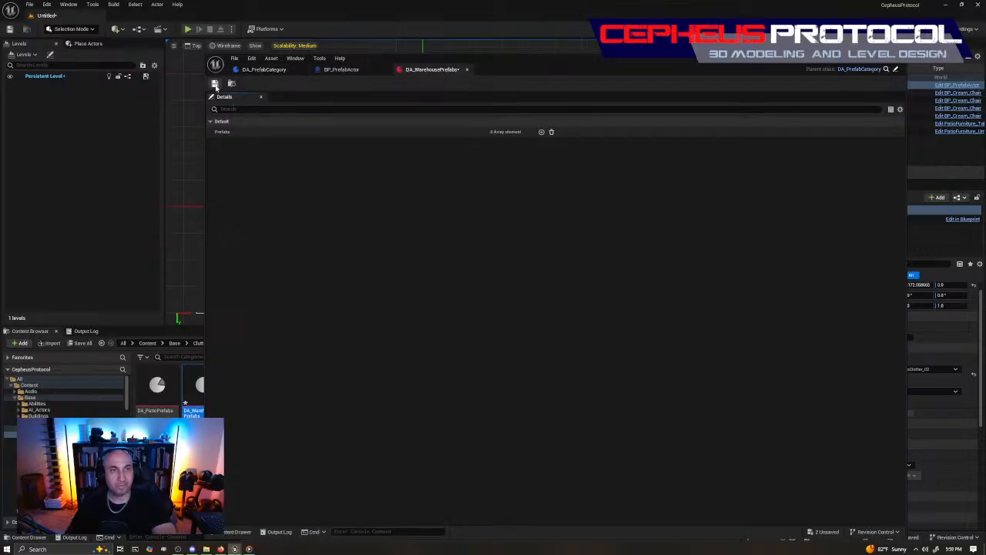
pyautogui.click(855, 62)
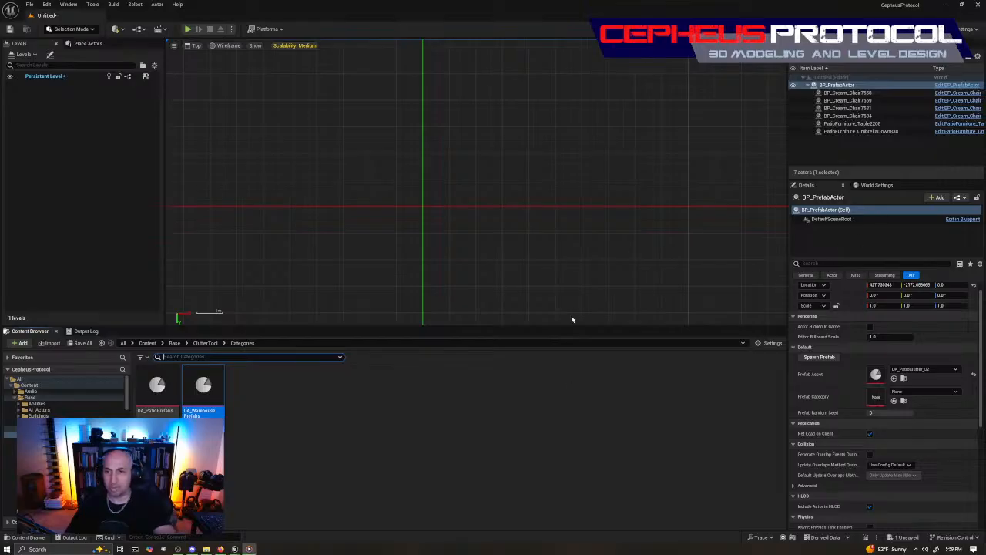
pyautogui.click(530, 391)
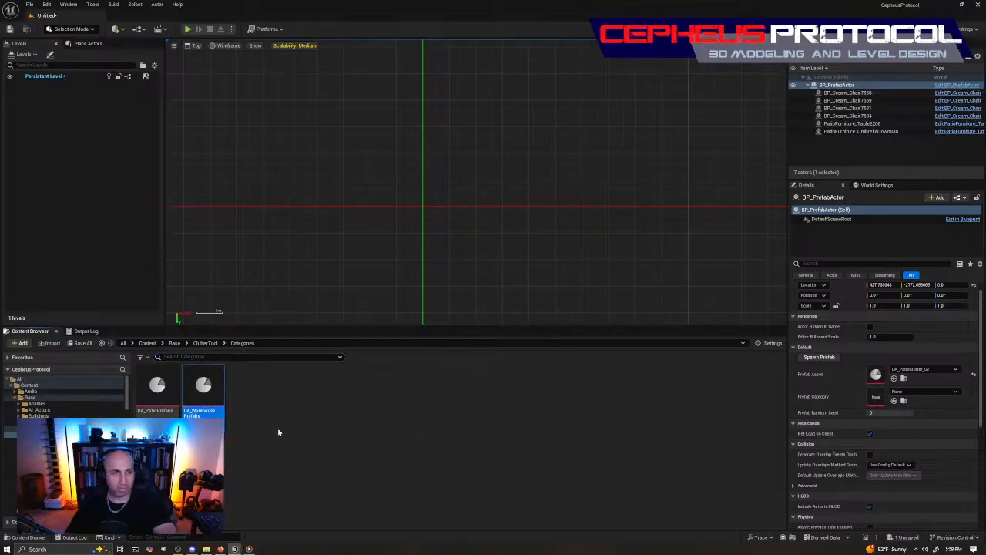
pyautogui.click(203, 389)
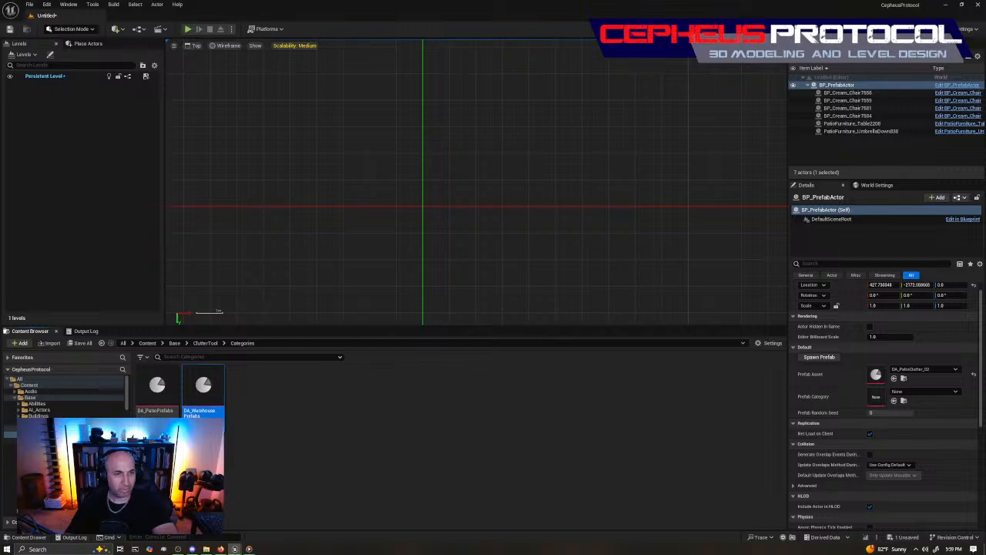
# Step: Delete the DA_BoxClutter_A and DA_TestPrefab data assets from the ClutterTool folder
pyautogui.click(48, 441)
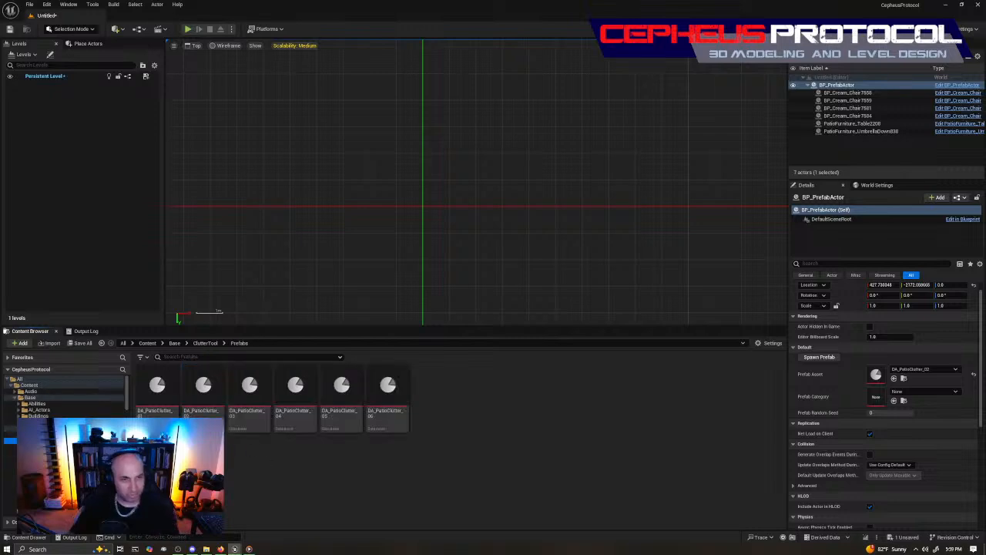
pyautogui.click(48, 429)
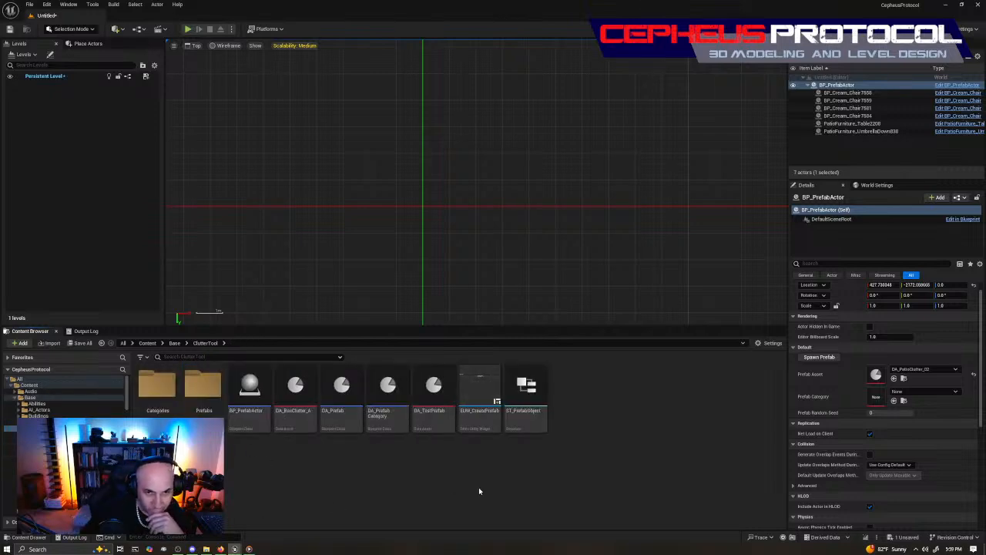
pyautogui.click(296, 389)
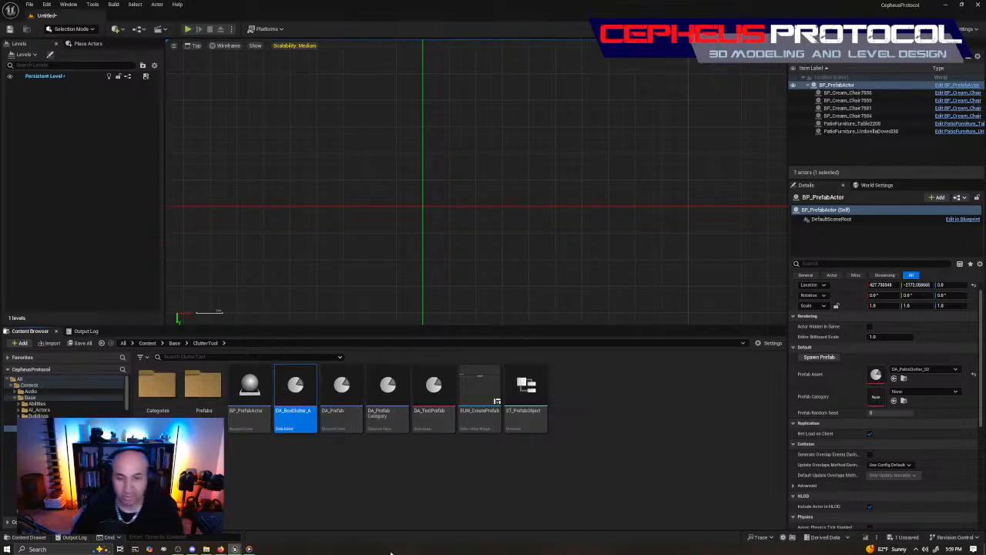
pyautogui.press('Delete')
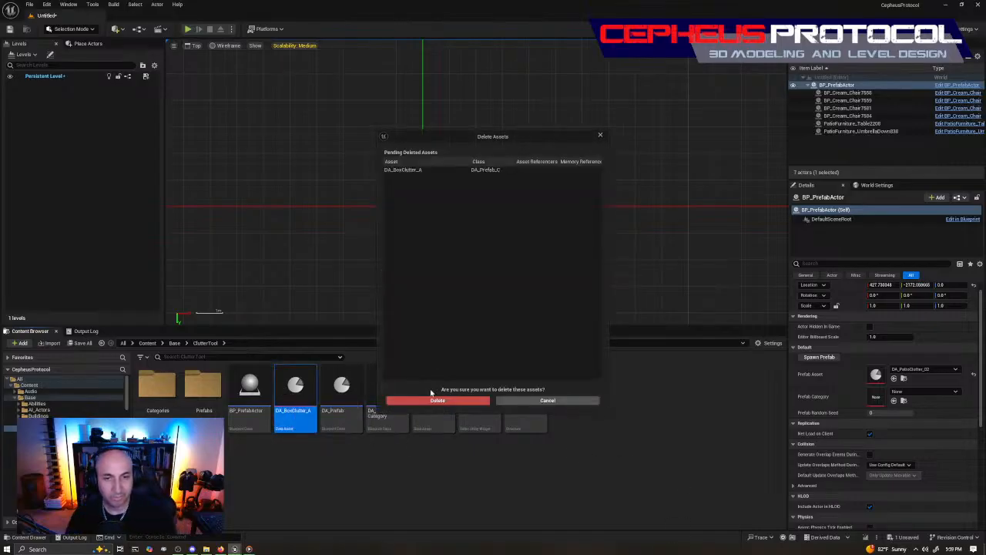
pyautogui.click(436, 400)
pyautogui.click(393, 400)
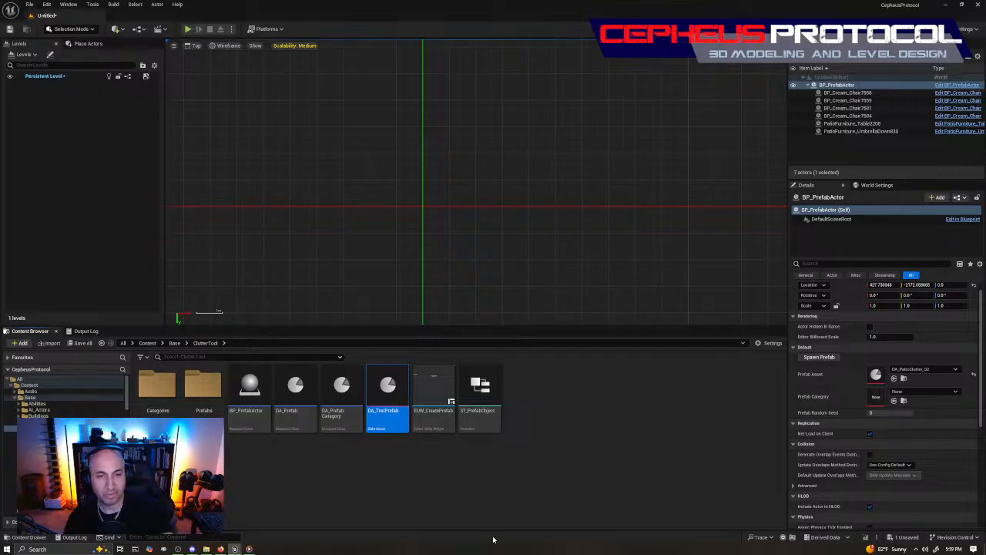
pyautogui.press('Delete')
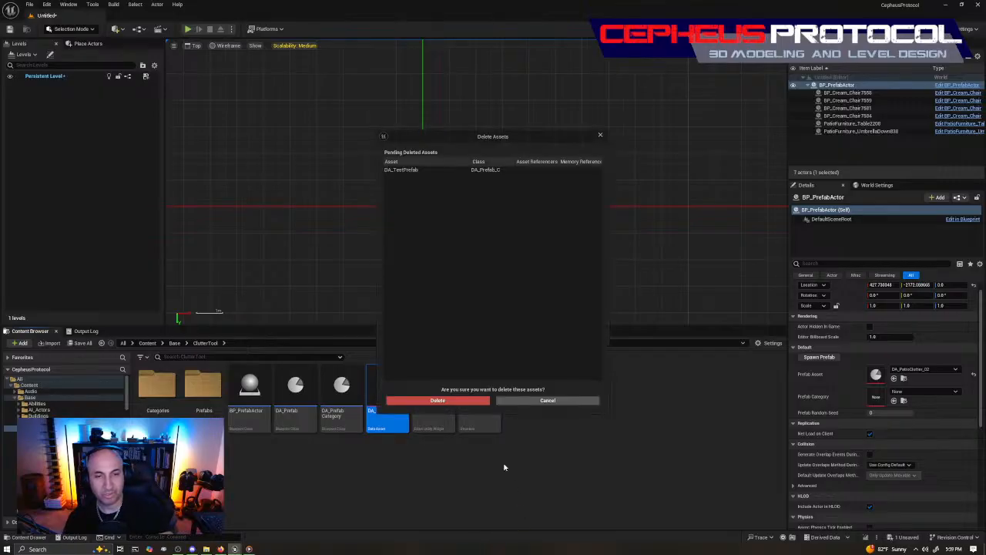
pyautogui.click(451, 400)
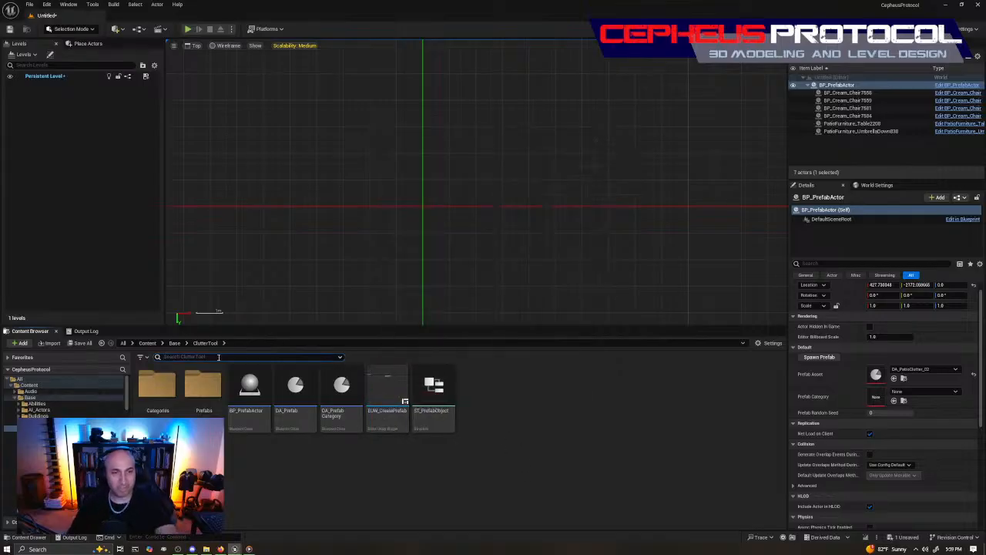
# Step: Open the Prefabs folder, and close the DA_WarehousePrefabs editor before minimizing the asset editor window
pyautogui.click(205, 386)
pyautogui.doubleClick(206, 386)
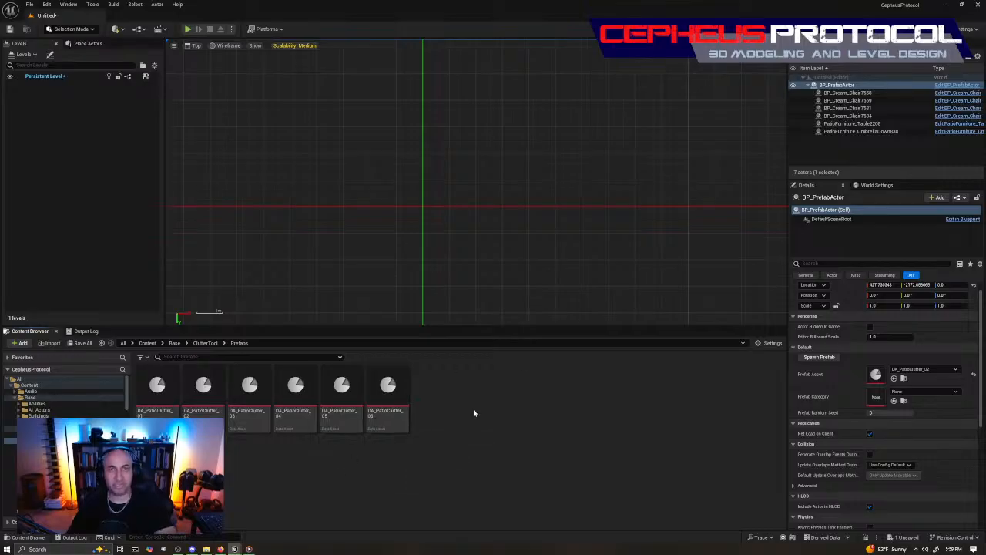
pyautogui.hotkey('alt', 'Tab')
pyautogui.hotkey('alt', 'Tab')
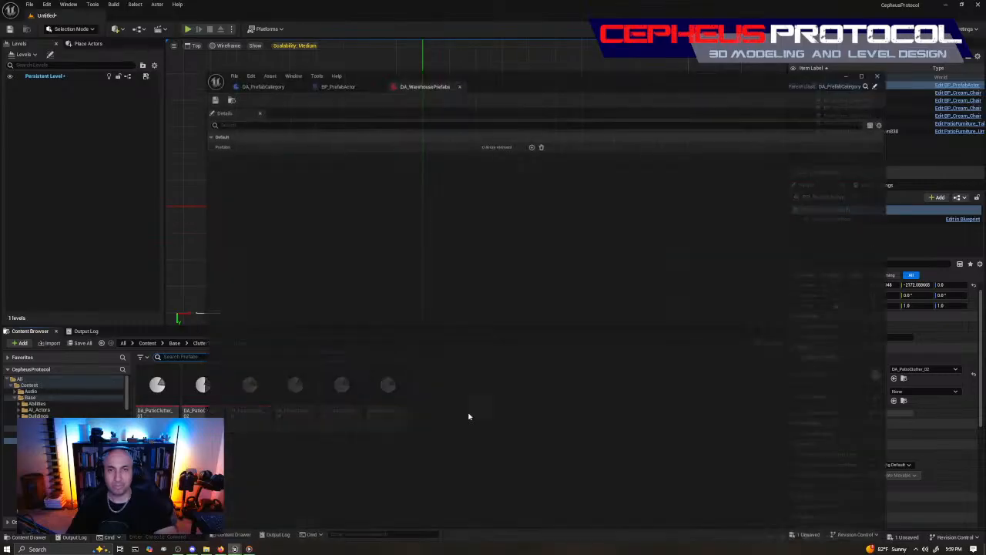
pyautogui.moveTo(522, 72); pyautogui.dragTo(501, 56)
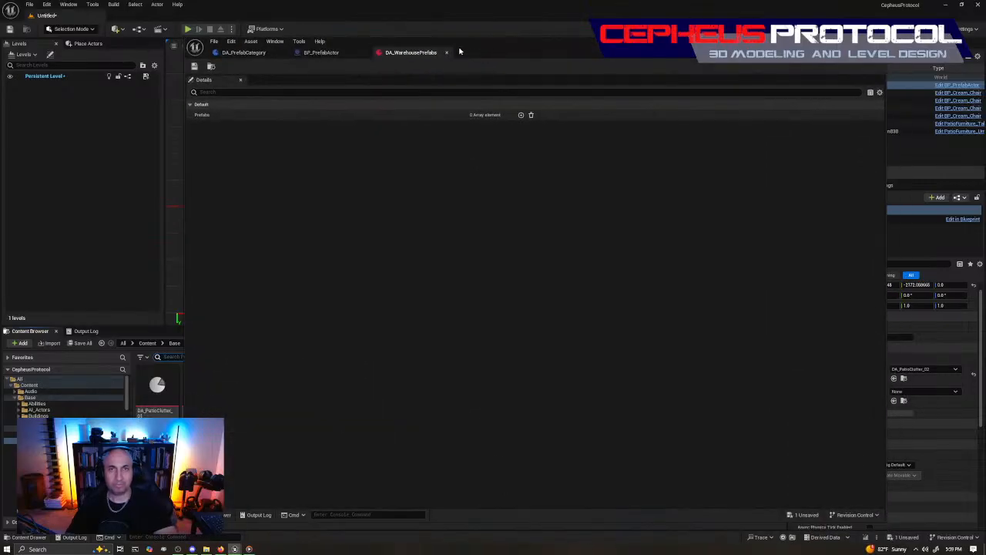
pyautogui.click(447, 53)
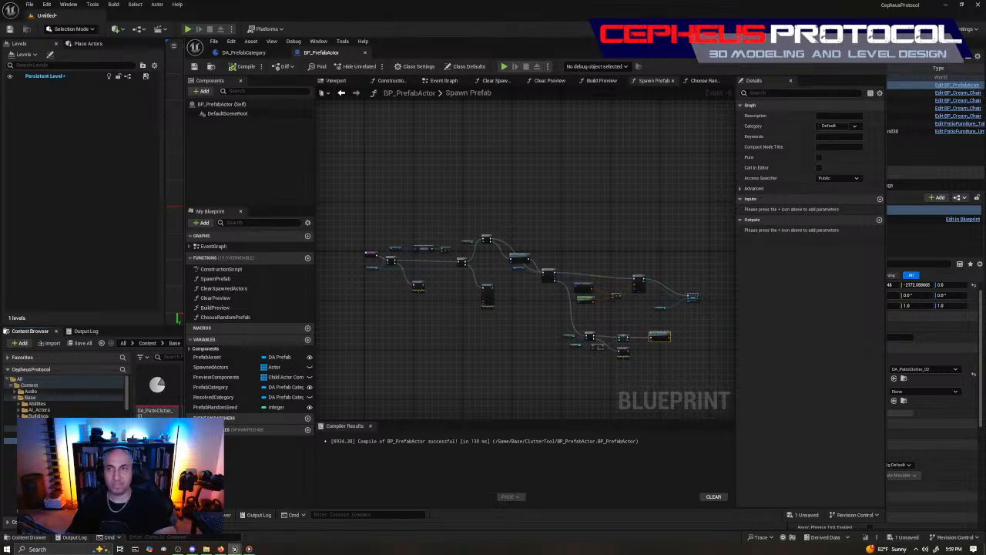
pyautogui.click(845, 41)
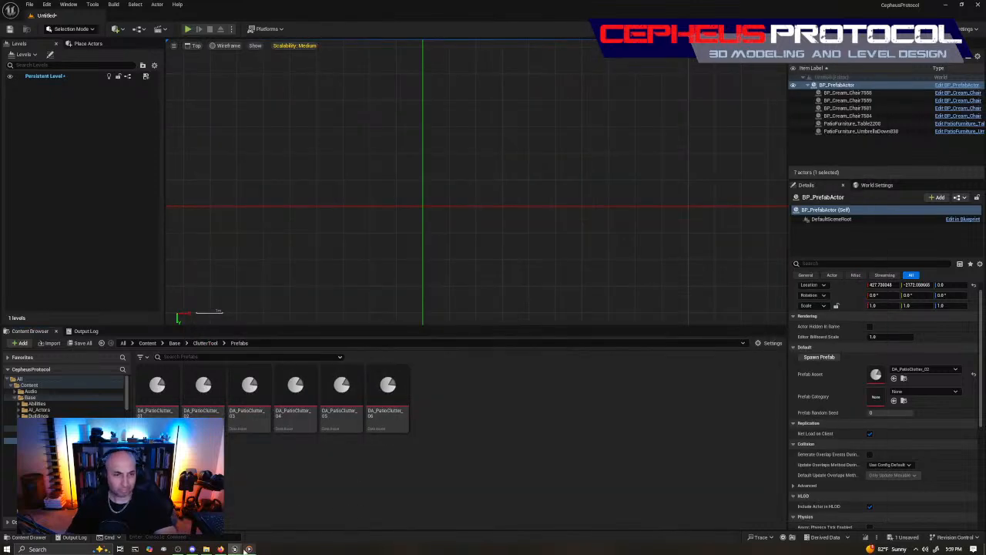
# Step: Place a Box1 crate from the Landscaping Physics folder in the level and set its location to 0, 0, 0
pyautogui.moveTo(516, 193); pyautogui.dragTo(512, 160, button='right')
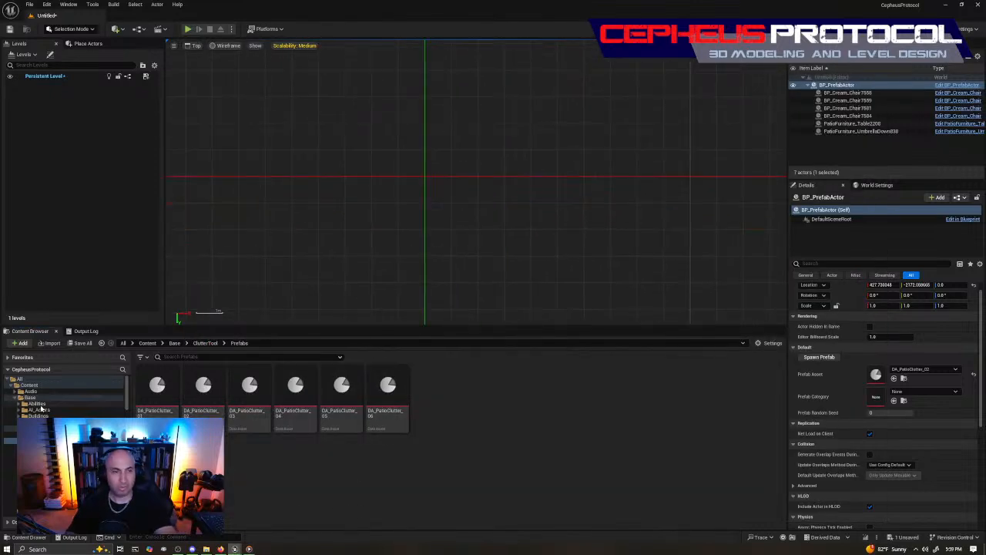
pyautogui.scroll(-4, 48, 465)
pyautogui.click(48, 435)
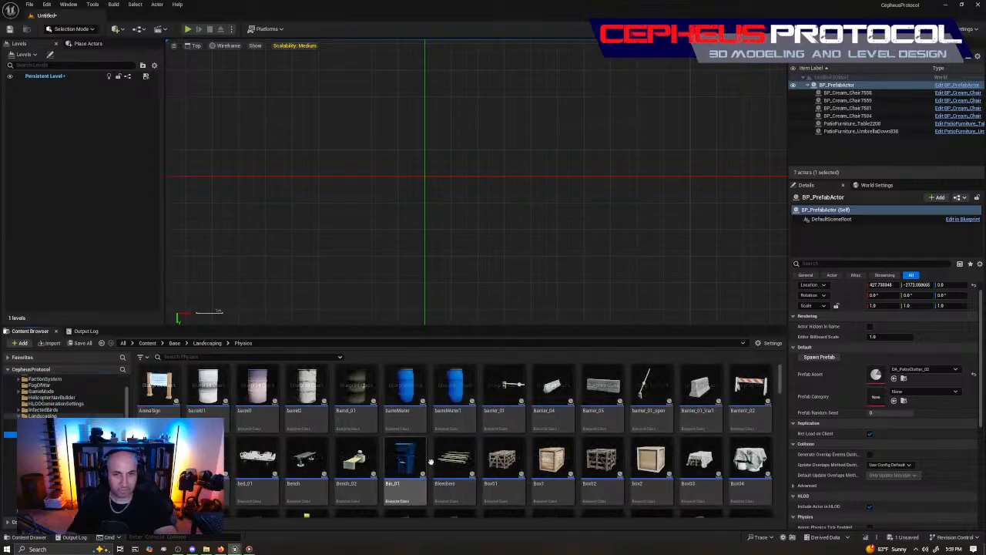
pyautogui.moveTo(553, 461); pyautogui.dragTo(410, 170)
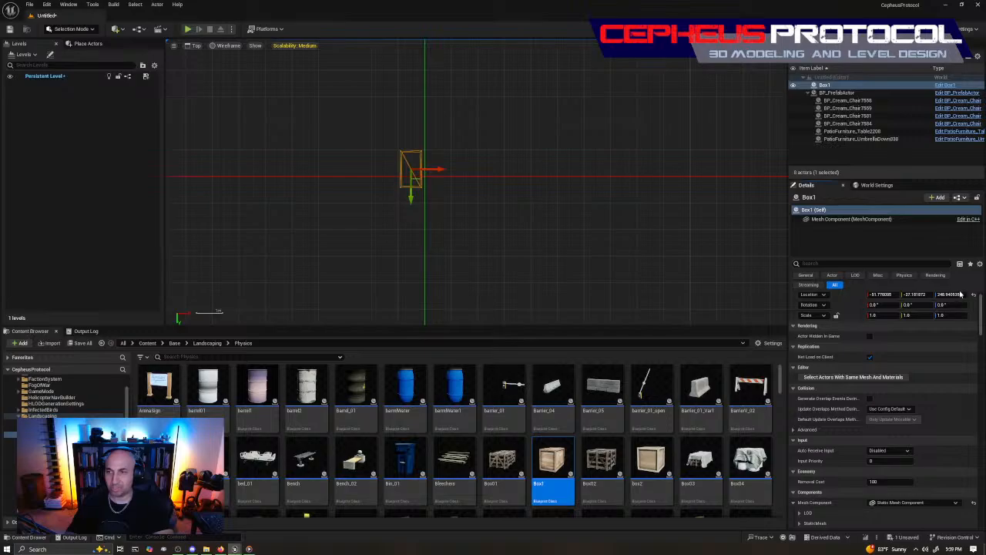
pyautogui.click(954, 294)
pyautogui.write('0')
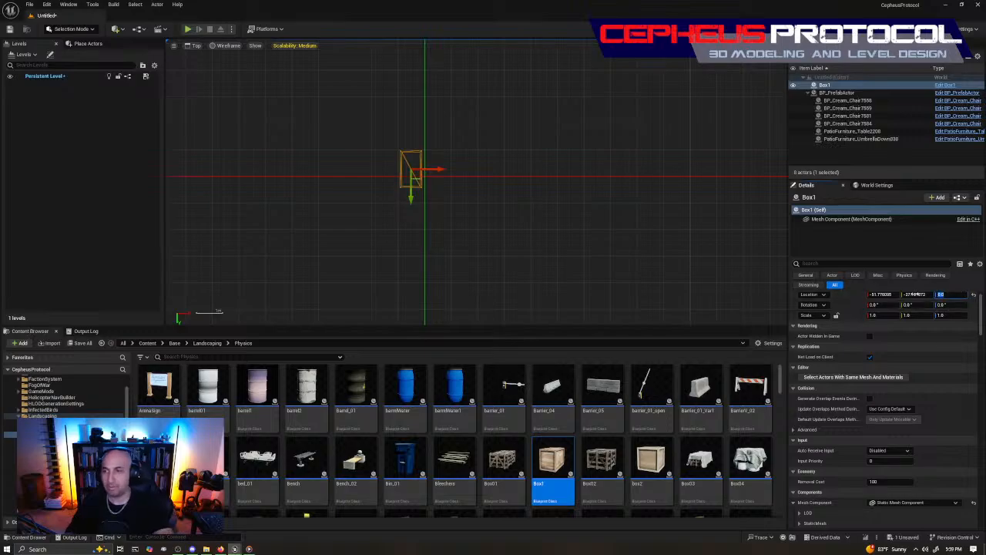
pyautogui.hotkey('shift', 'Tab')
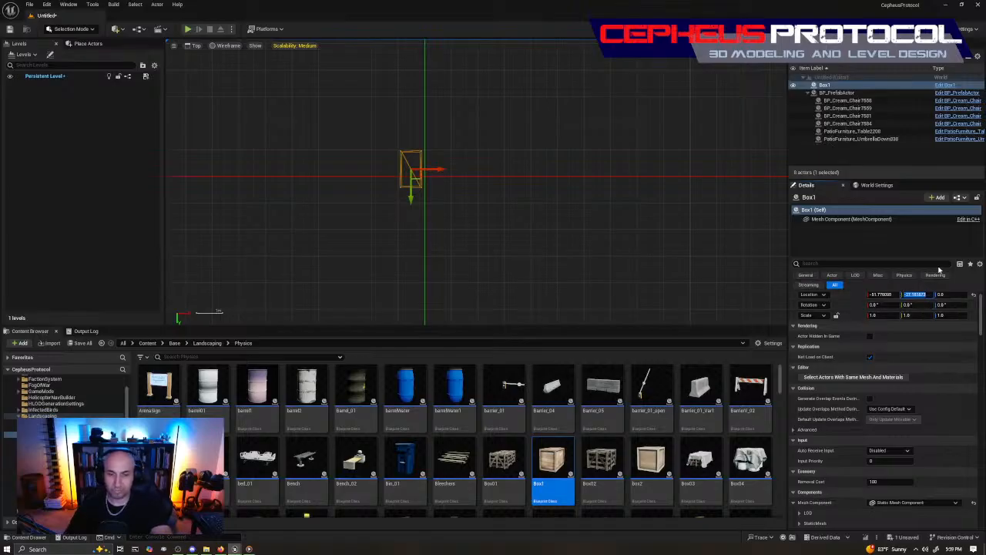
pyautogui.write('0')
pyautogui.click(883, 296)
pyautogui.write('0')
pyautogui.press('Return')
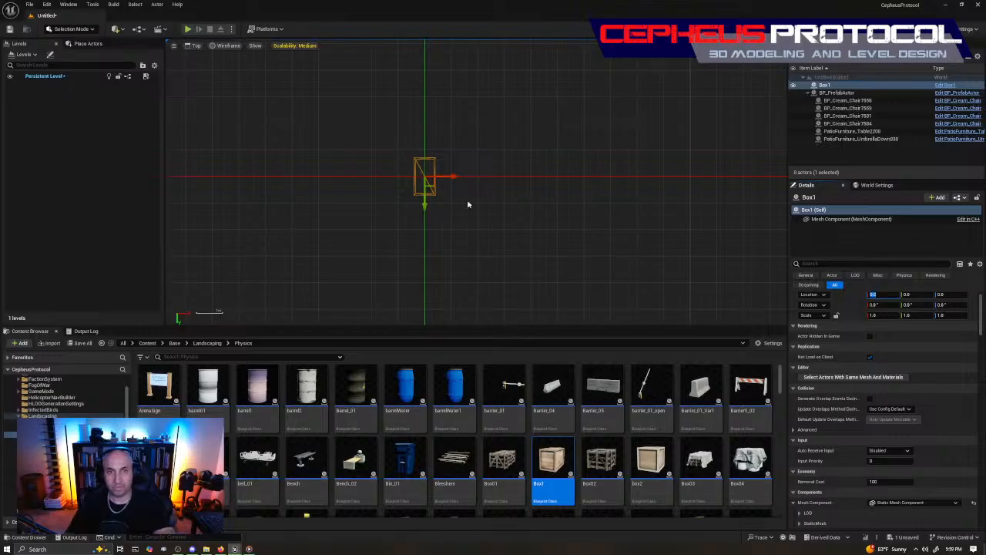
# Step: Duplicate the Box1 crate along X to about -43 beside the original and return the viewport to perspective
pyautogui.moveTo(484, 203); pyautogui.dragTo(577, 216, button='right')
pyautogui.scroll(2, 554, 221)
pyautogui.scroll(1, 555, 221)
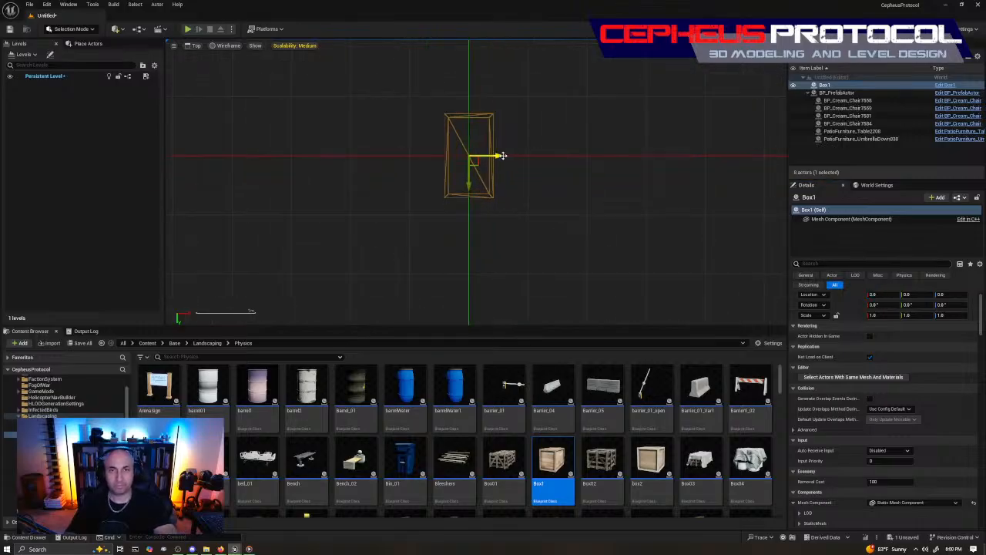
pyautogui.click(480, 213)
pyautogui.click(492, 176)
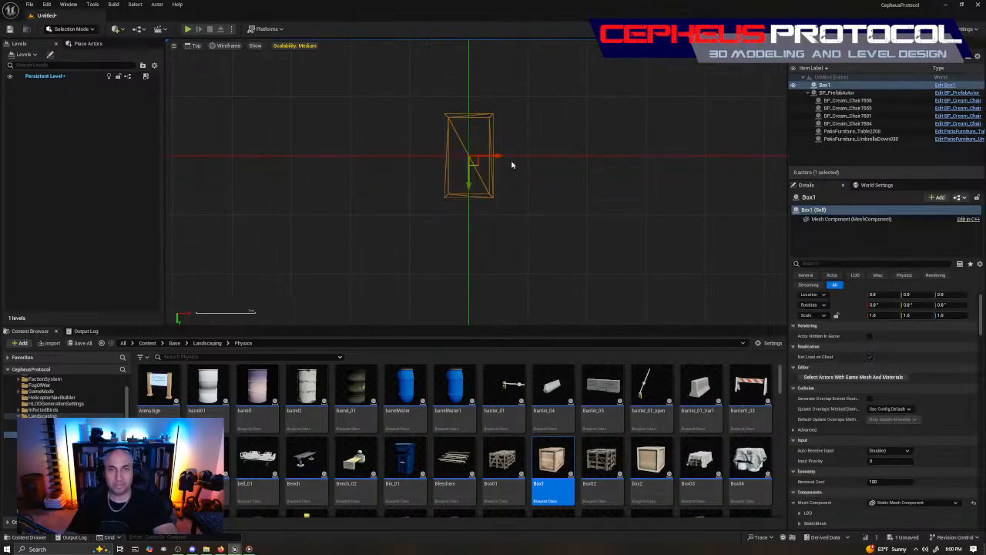
pyautogui.keyDown('alt'); pyautogui.moveTo(498, 156); pyautogui.dragTo(477, 164); pyautogui.keyUp('alt')
pyautogui.click(505, 142)
pyautogui.click(467, 138)
pyautogui.hotkey('alt', 'g')
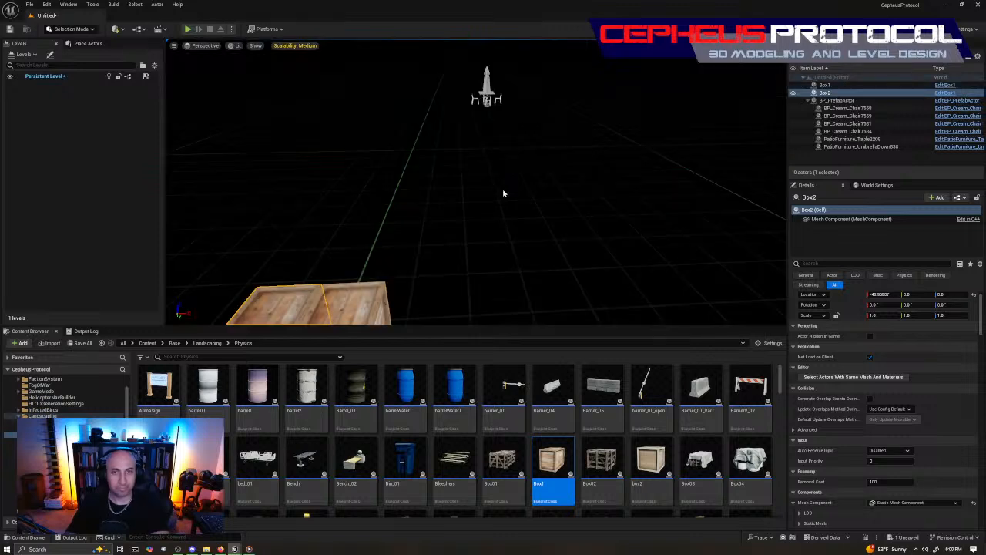
# Step: Select both wooden crates, Box1 and Box2, together in the level
pyautogui.moveTo(504, 193); pyautogui.dragTo(498, 171, button='right')
pyautogui.click(456, 185)
pyautogui.keyDown('ctrl'); pyautogui.click(432, 195); pyautogui.keyUp('ctrl')
pyautogui.moveTo(557, 214); pyautogui.dragTo(445, 218, button='right')
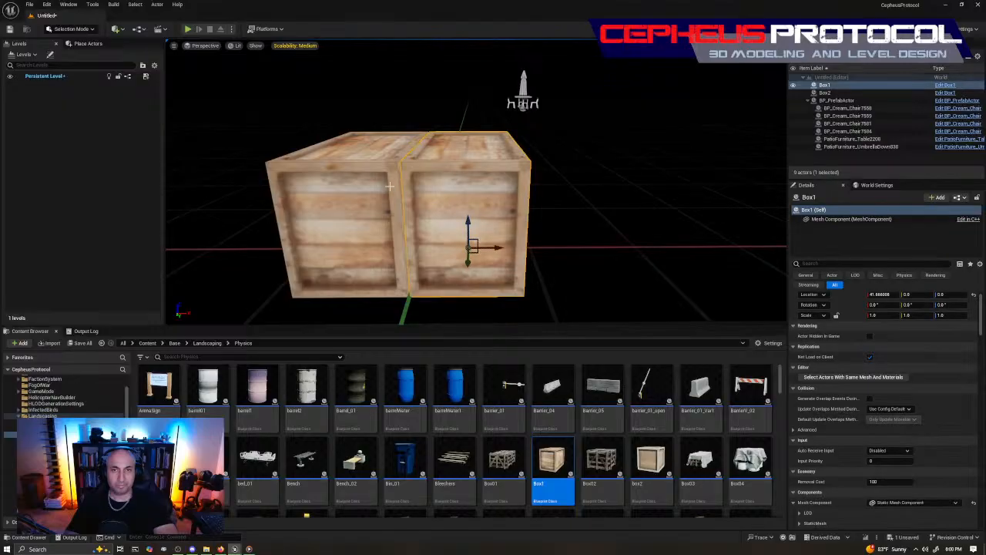
pyautogui.moveTo(589, 258); pyautogui.dragTo(585, 278, button='right')
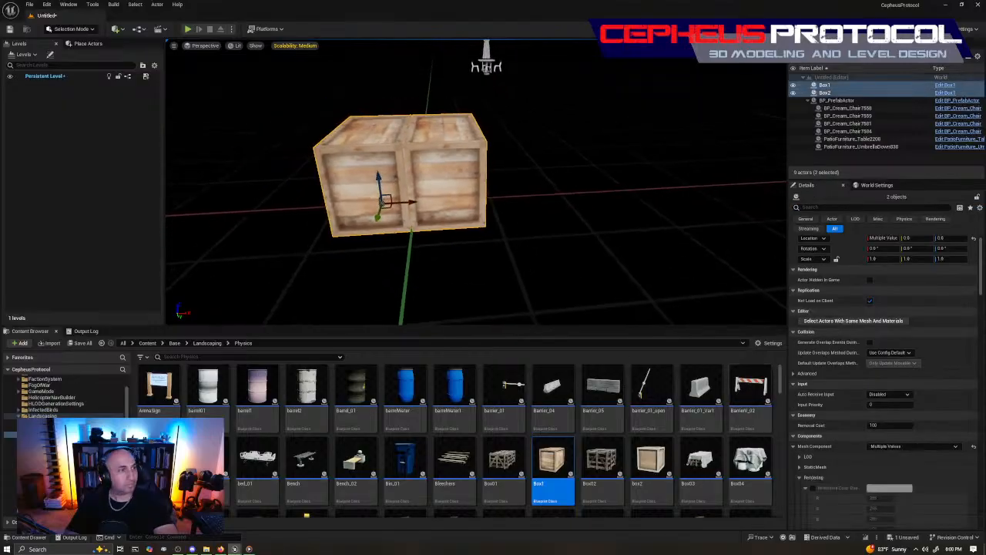
# Step: Bring the Create Prefab window over the level and enter DA_WarehouseClutter_01 as the prefab name
pyautogui.moveTo(0, 171); pyautogui.dragTo(806, 108)
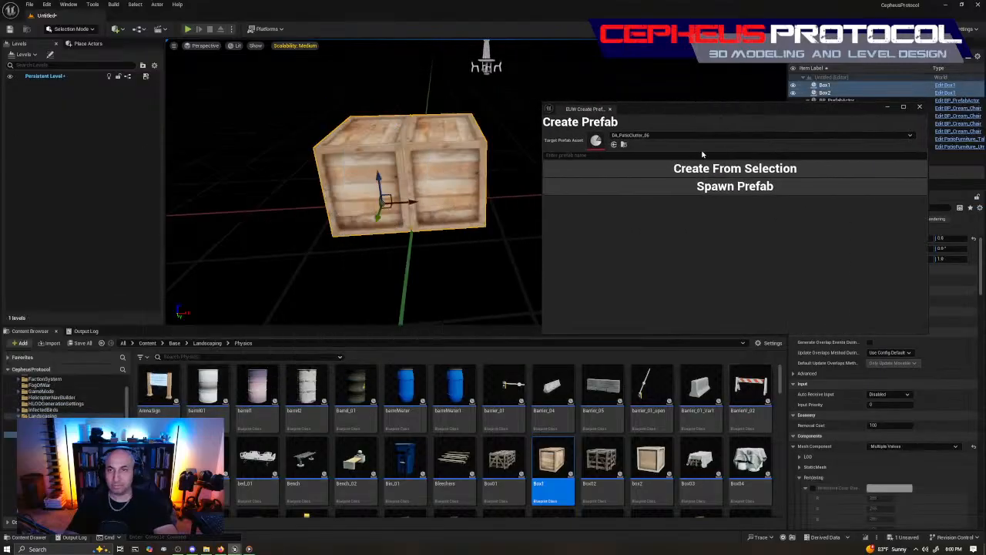
pyautogui.moveTo(445, 222); pyautogui.dragTo(415, 256, button='right')
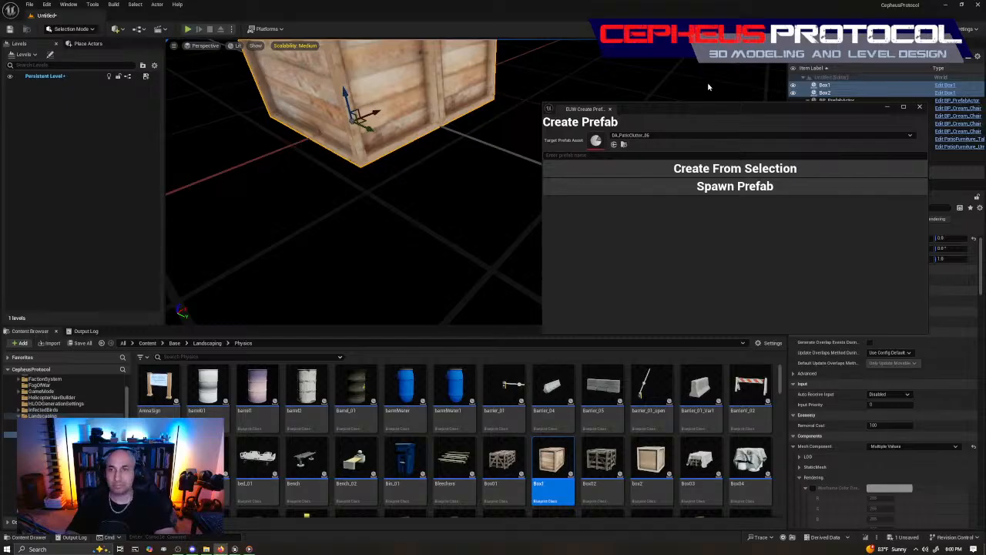
pyautogui.moveTo(723, 109); pyautogui.dragTo(732, 97)
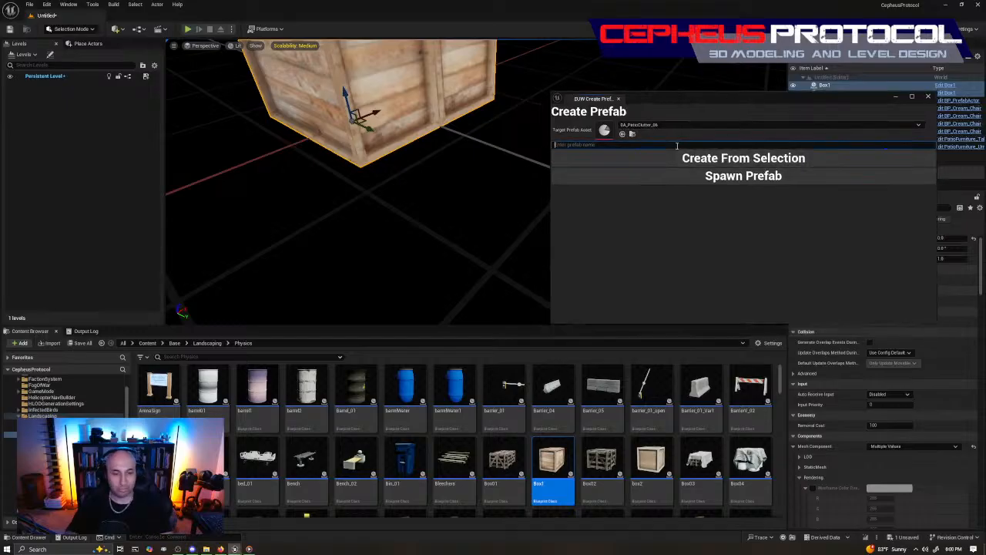
pyautogui.write('DA_WarehouseClutter_01')
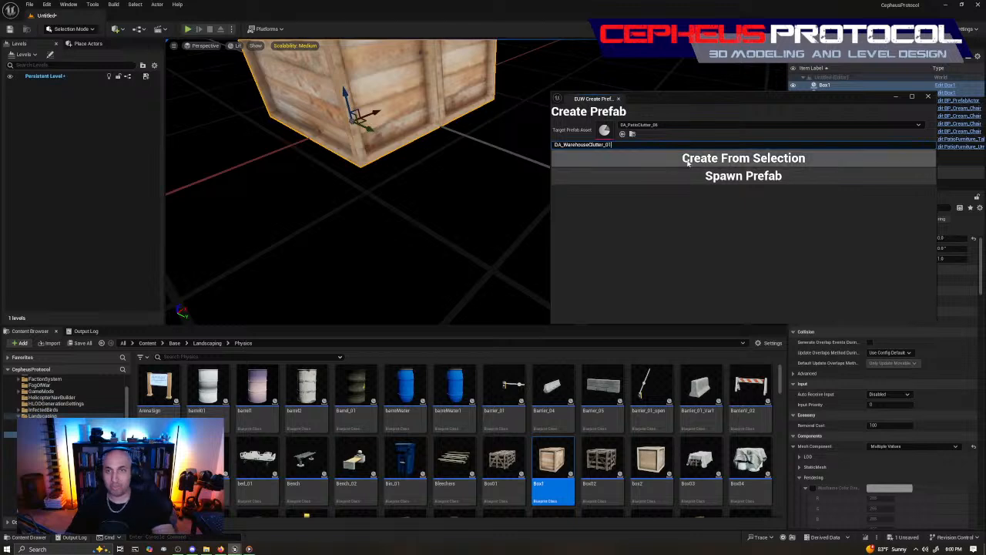
# Step: Show the Prefabs folder of ClutterTool in the content browser
pyautogui.scroll(4, 70, 450)
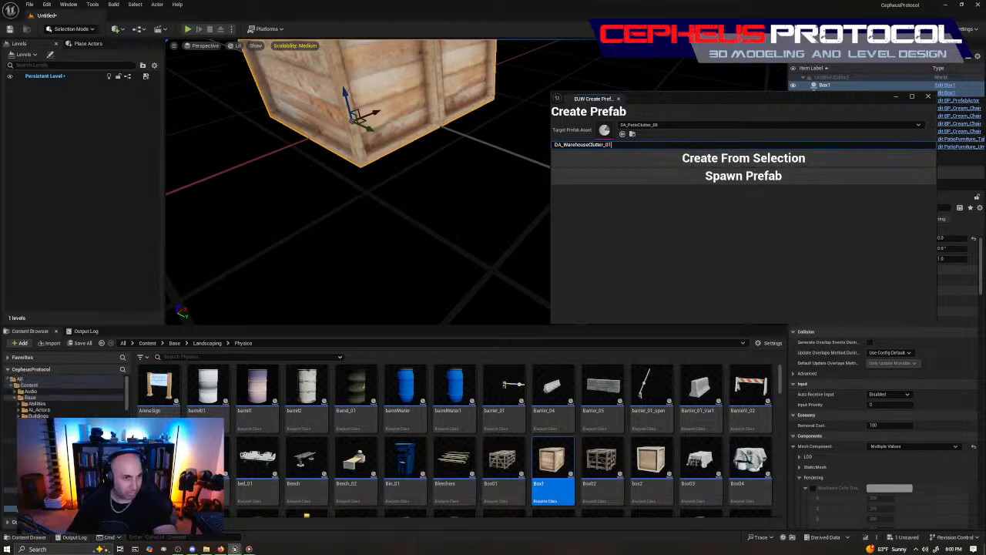
pyautogui.click(46, 441)
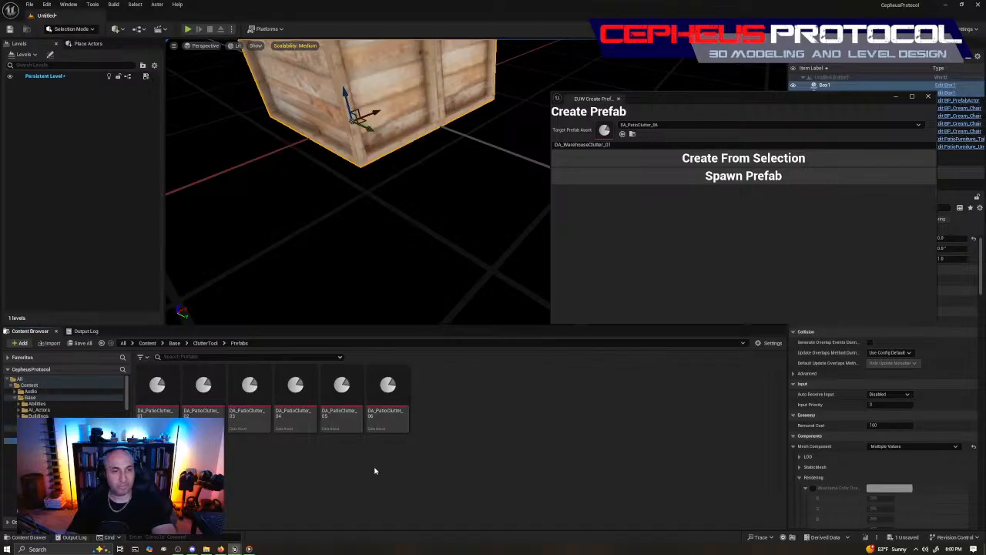
pyautogui.moveTo(714, 94); pyautogui.dragTo(716, 91)
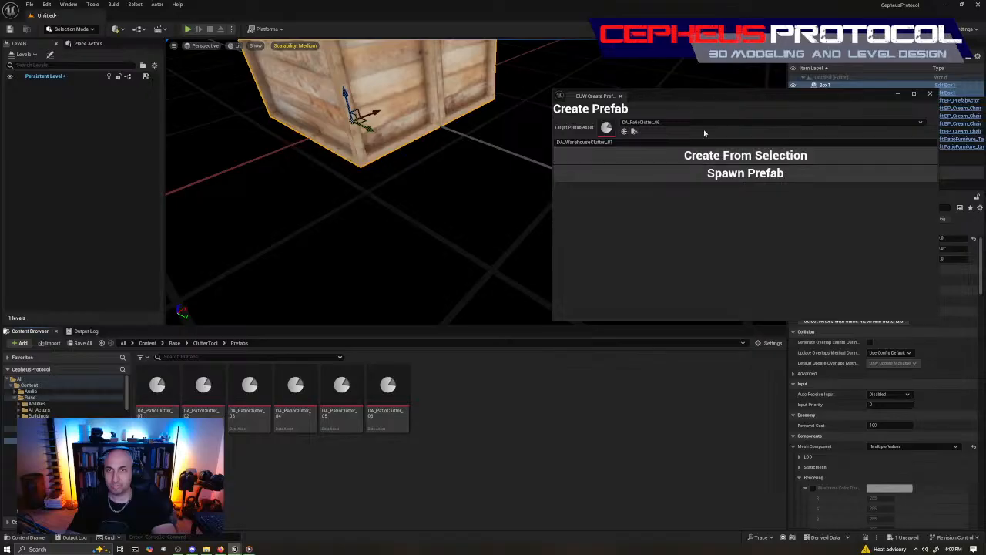
# Step: Clear the target prefab asset and create the DA_WarehouseClutter_01 prefab from the two selected crates
pyautogui.click(705, 124)
pyautogui.click(644, 167)
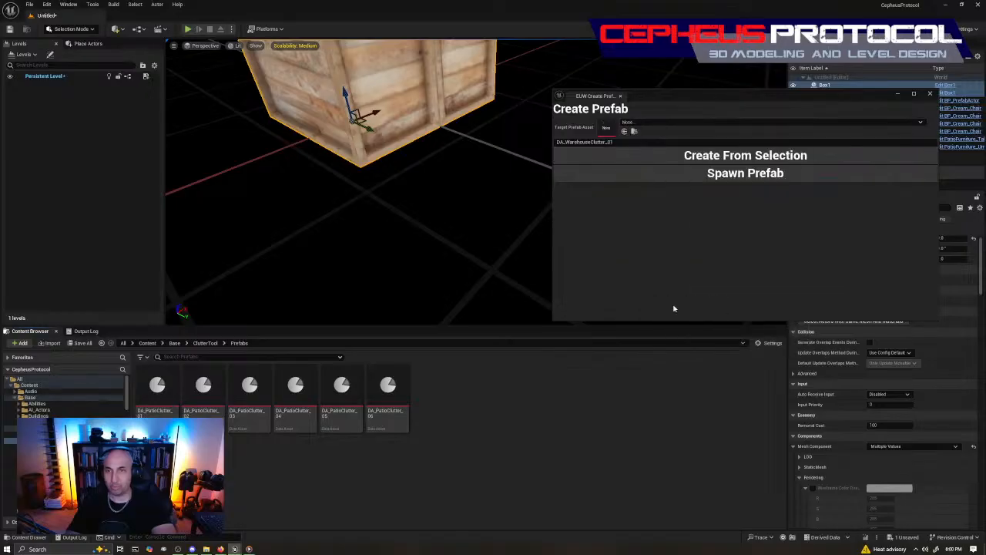
pyautogui.click(746, 156)
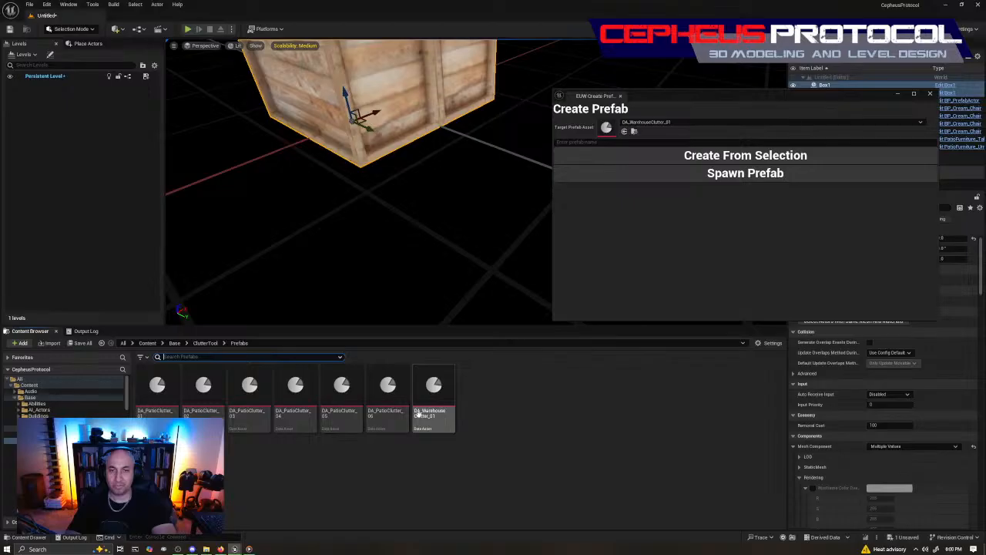
# Step: Open the DA_WarehouseClutter_01 data asset, examine the entries of its Objects array, and close it
pyautogui.doubleClick(417, 414)
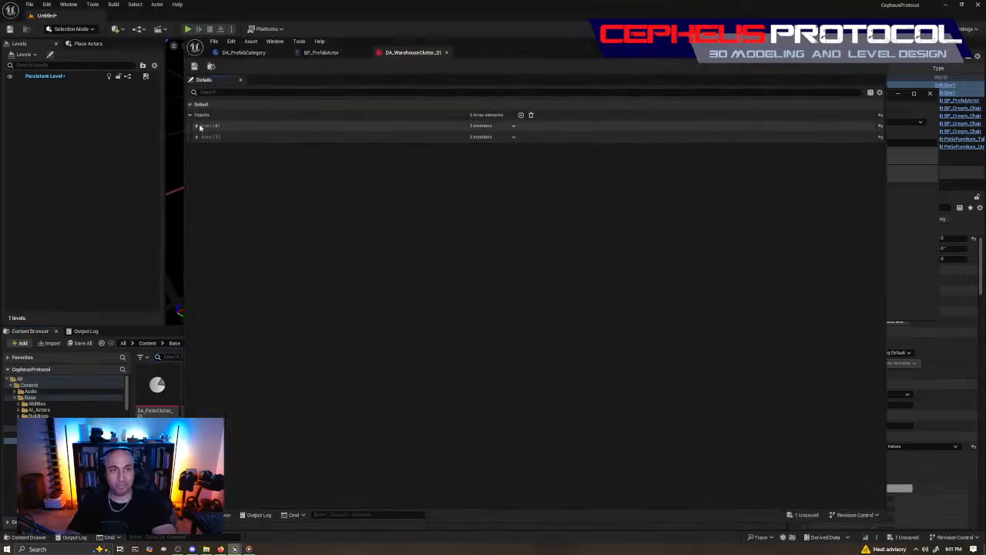
pyautogui.click(197, 126)
pyautogui.click(197, 125)
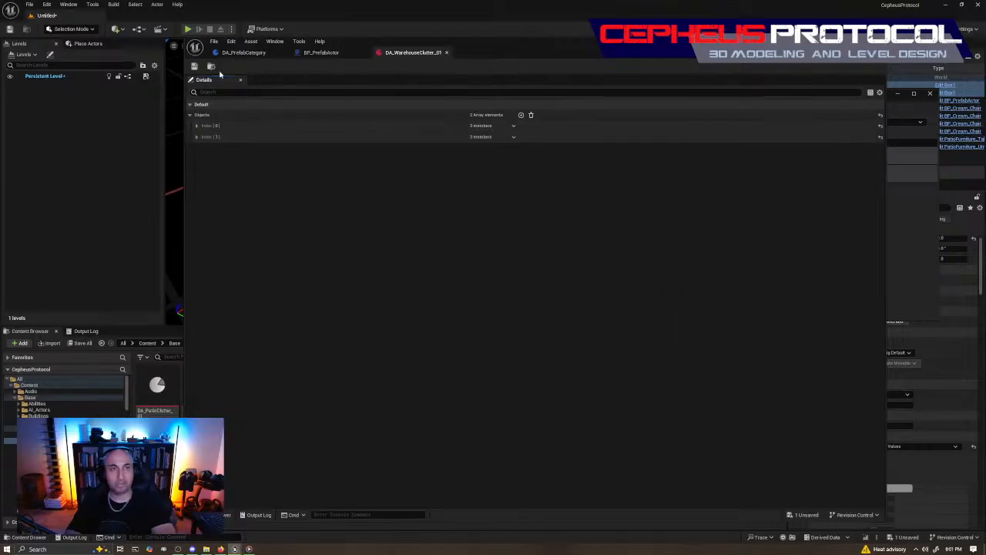
pyautogui.click(447, 51)
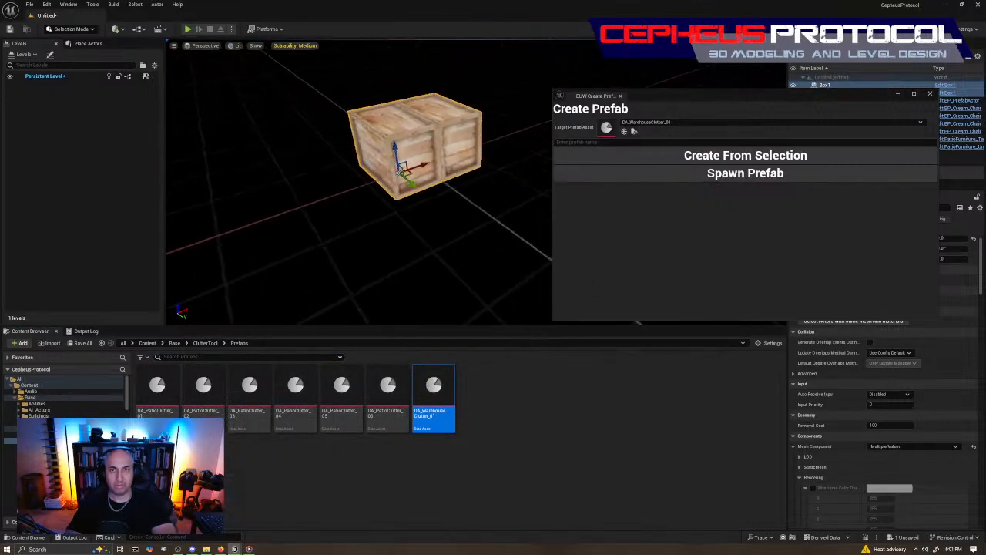
# Step: Duplicate both crates upward and snap the copies down onto the originals as a second layer
pyautogui.moveTo(458, 172); pyautogui.dragTo(408, 142, button='right')
pyautogui.click(424, 183)
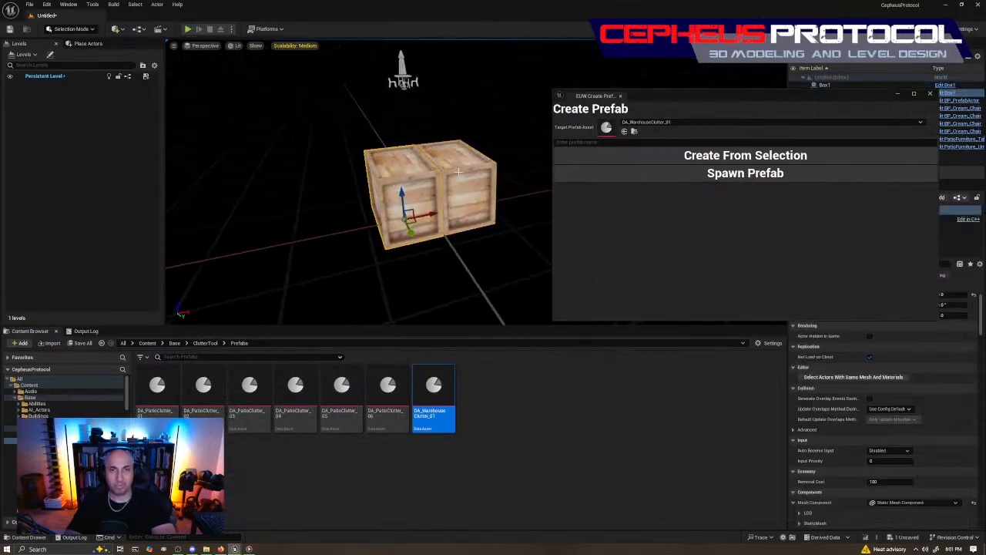
pyautogui.click(460, 177)
pyautogui.moveTo(469, 244); pyautogui.dragTo(445, 230, button='right')
pyautogui.click(352, 198)
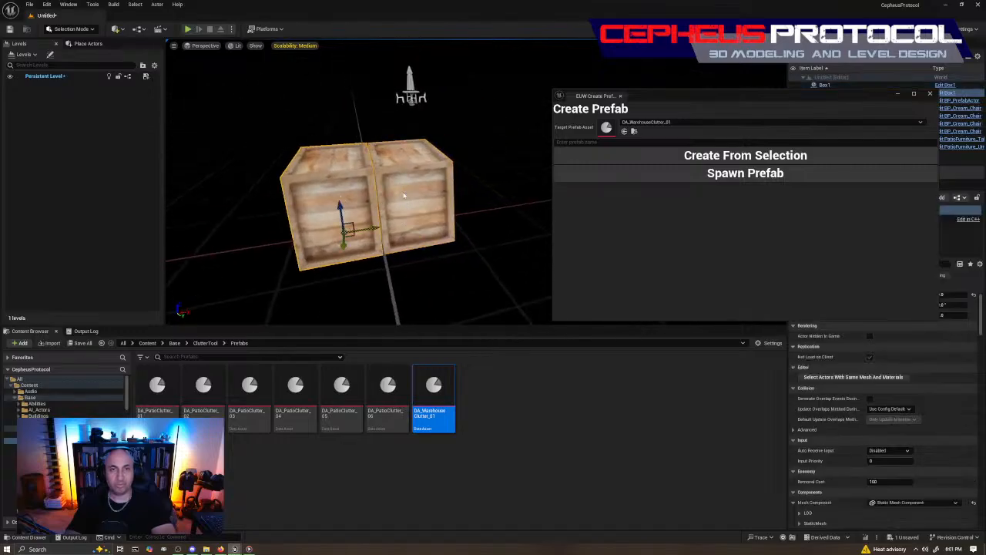
pyautogui.keyDown('ctrl'); pyautogui.click(400, 194); pyautogui.keyUp('ctrl')
pyautogui.keyDown('alt'); pyautogui.moveTo(407, 192); pyautogui.dragTo(323, 104); pyautogui.keyUp('alt')
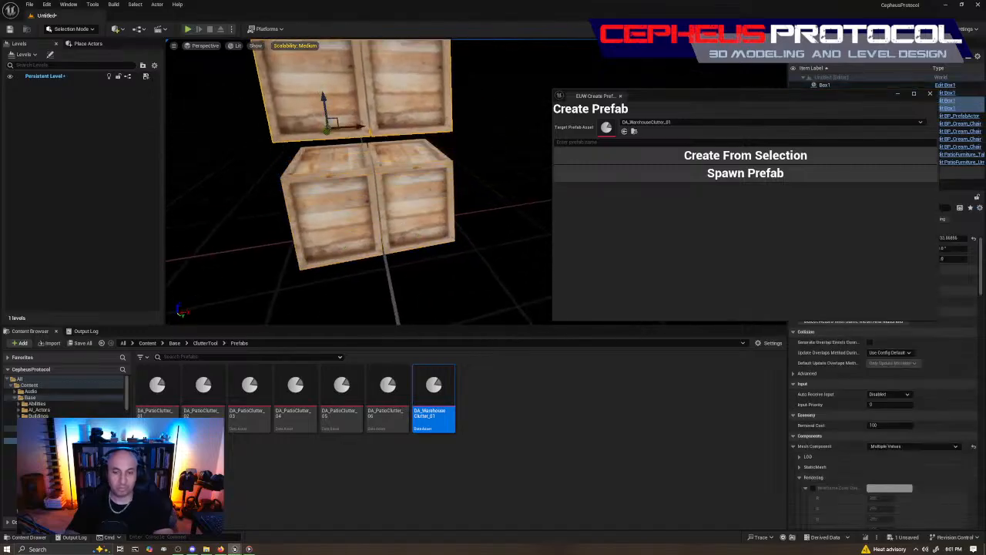
pyautogui.press('End')
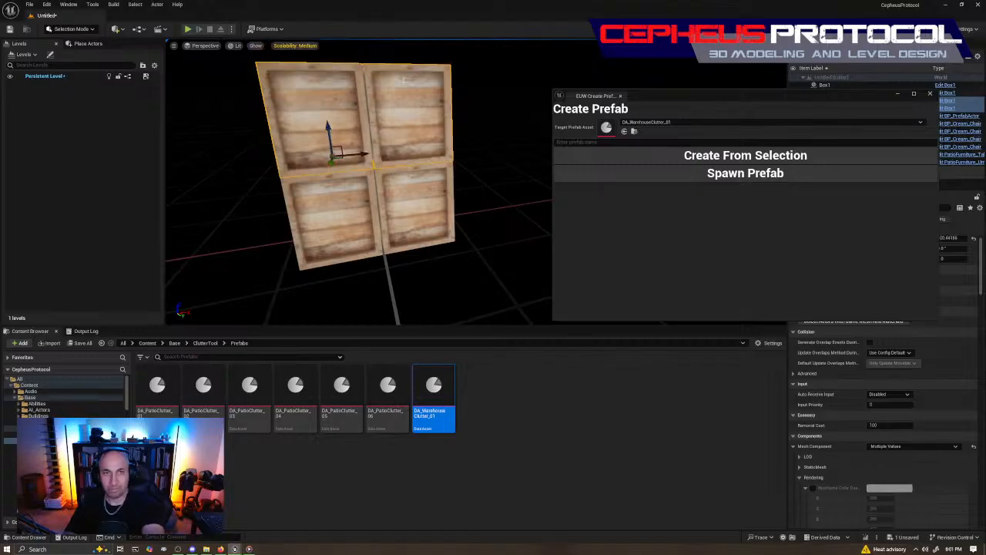
pyautogui.moveTo(449, 147); pyautogui.dragTo(501, 165, button='right')
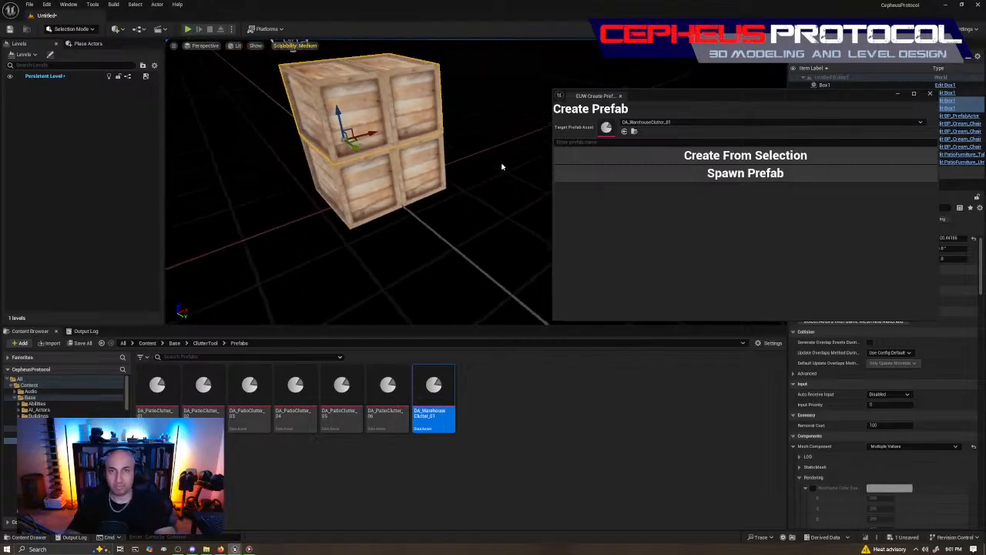
# Step: Enter DA_WarehouseClutter_02 as the name for the next prefab
pyautogui.click(629, 143)
pyautogui.write('DA_WarehouseClutter_01')
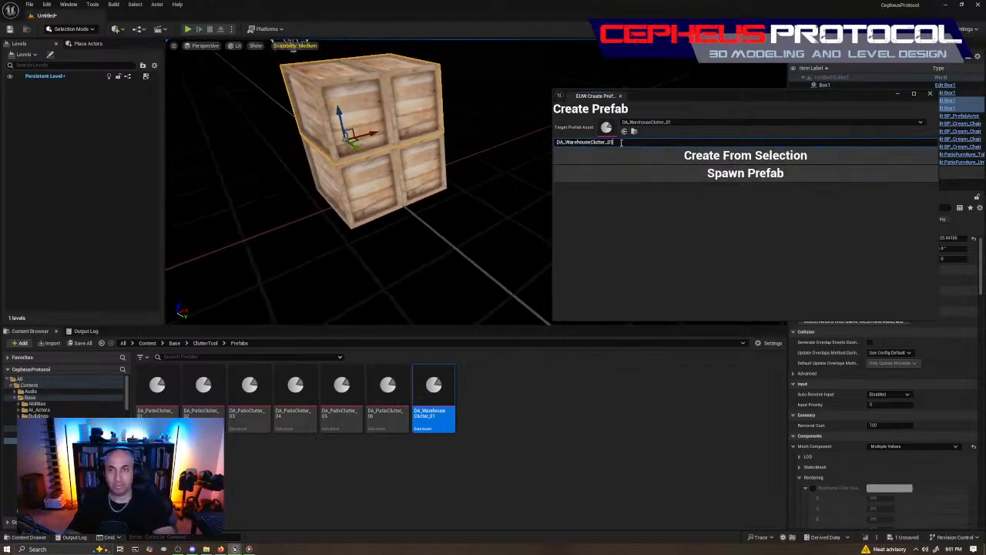
pyautogui.press('BackSpace')
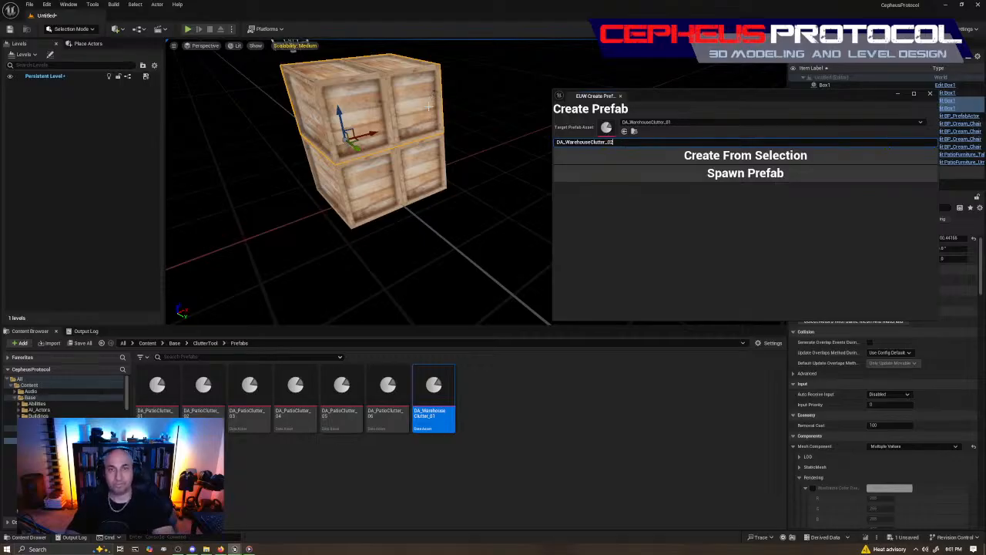
# Step: Select all four stacked crates and try to create the DA_WarehouseClutter_02 prefab from them
pyautogui.click(435, 157)
pyautogui.keyDown('ctrl'); pyautogui.click(421, 129); pyautogui.keyUp('ctrl')
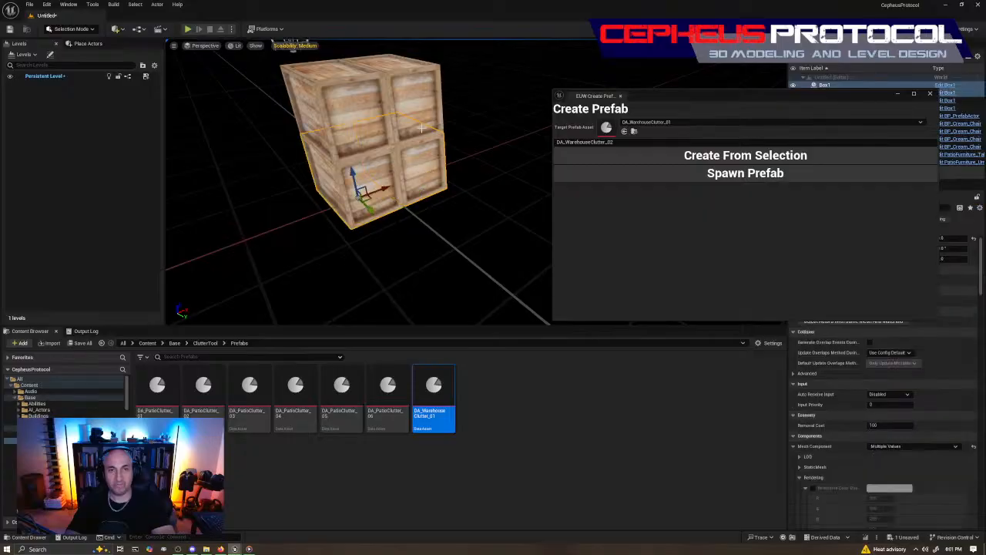
pyautogui.keyDown('ctrl'); pyautogui.click(417, 111); pyautogui.keyUp('ctrl')
pyautogui.keyDown('ctrl'); pyautogui.click(340, 109); pyautogui.keyUp('ctrl')
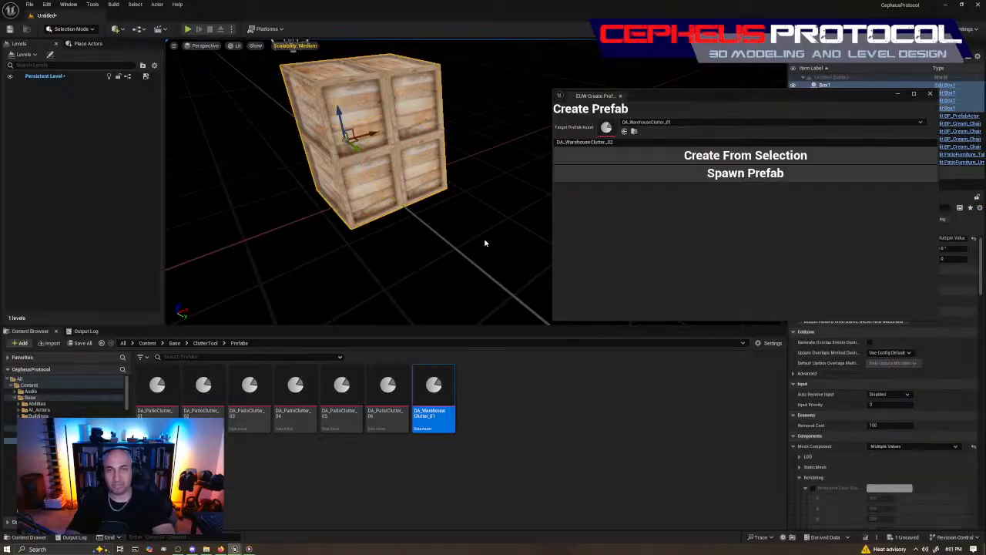
pyautogui.moveTo(466, 212); pyautogui.dragTo(393, 207, button='right')
pyautogui.press('d')
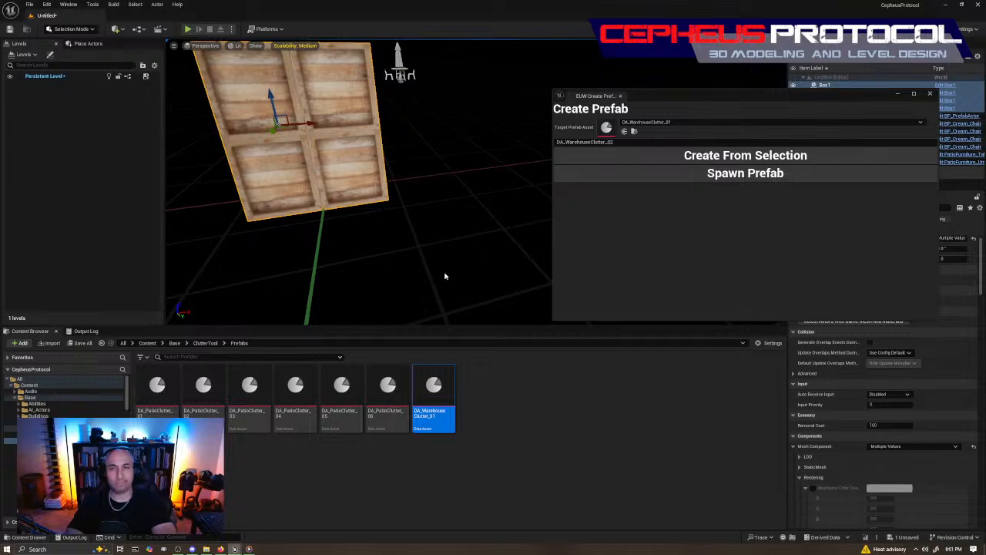
pyautogui.moveTo(452, 267); pyautogui.dragTo(539, 277, button='right')
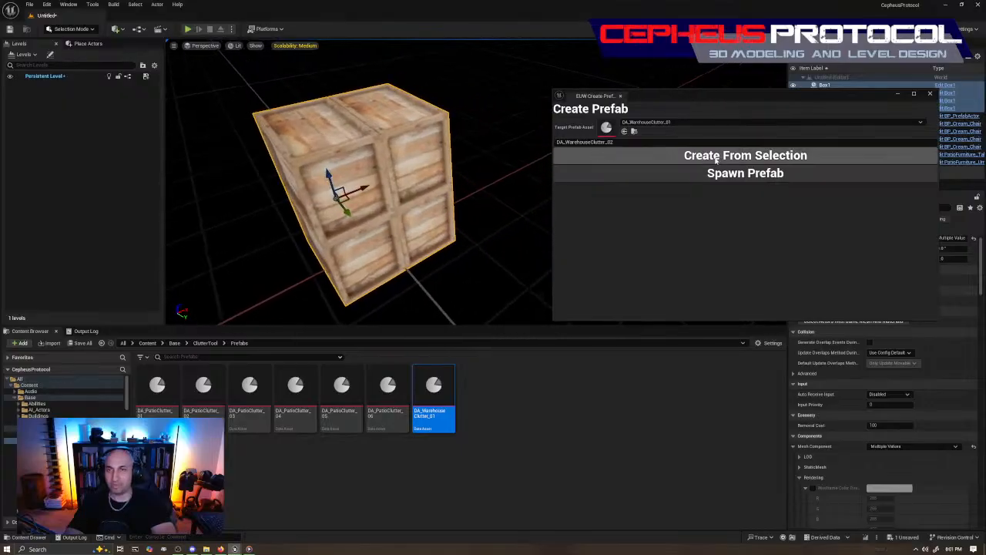
pyautogui.click(724, 155)
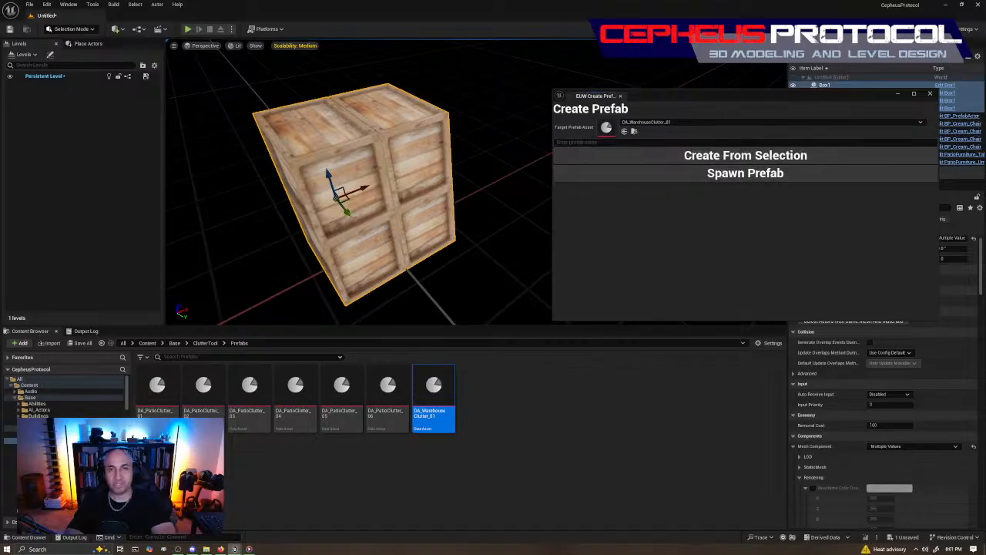
# Step: Check the Objects array of the DA_WarehouseClutter_01 data asset, then return to the level with nothing selected
pyautogui.moveTo(478, 247)
pyautogui.mouseDown(button='right')
pyautogui.moveTo(532, 231)
pyautogui.moveTo(486, 277)
pyautogui.moveTo(432, 246)
pyautogui.moveTo(463, 270)
pyautogui.moveTo(466, 223)
pyautogui.moveTo(474, 231)
pyautogui.mouseUp(button='right')
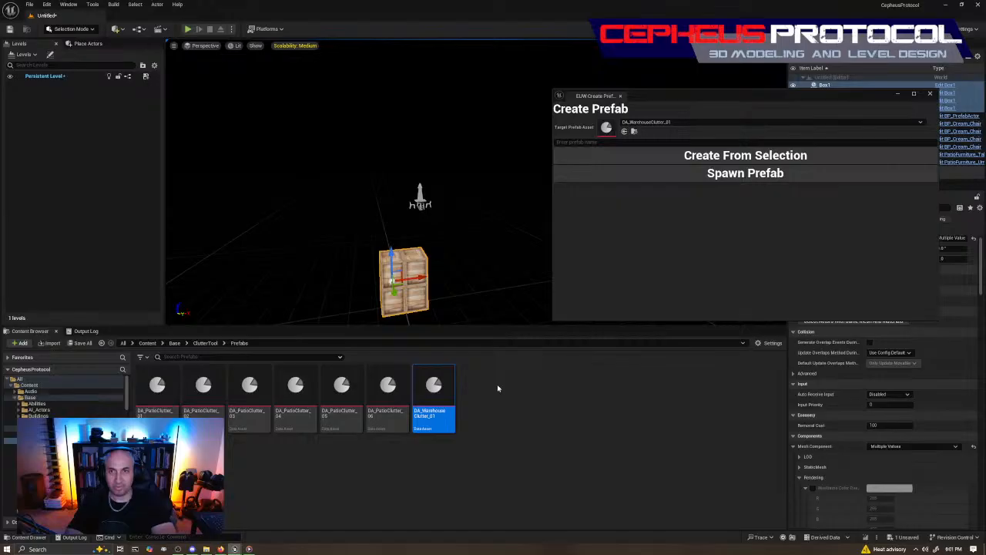
pyautogui.doubleClick(436, 395)
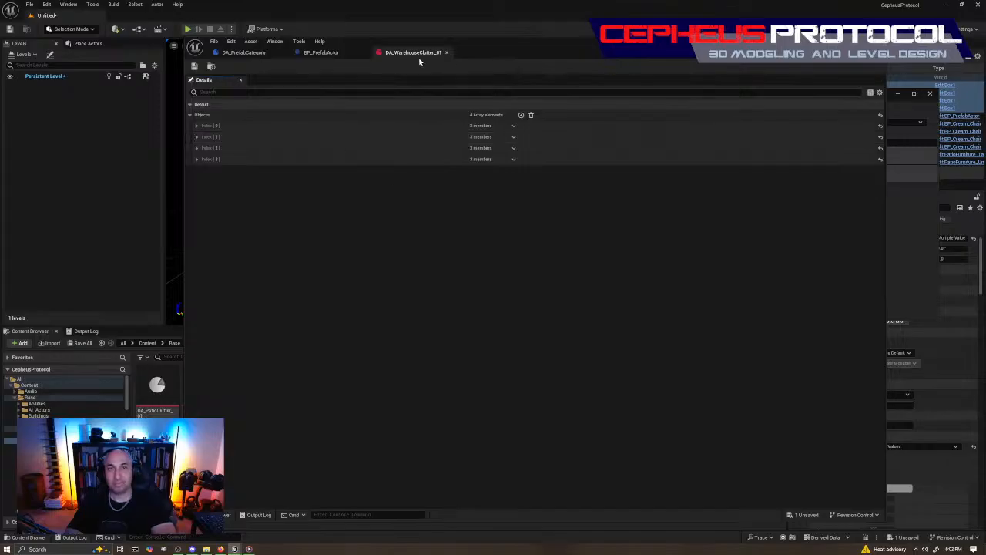
pyautogui.click(845, 42)
pyautogui.click(478, 234)
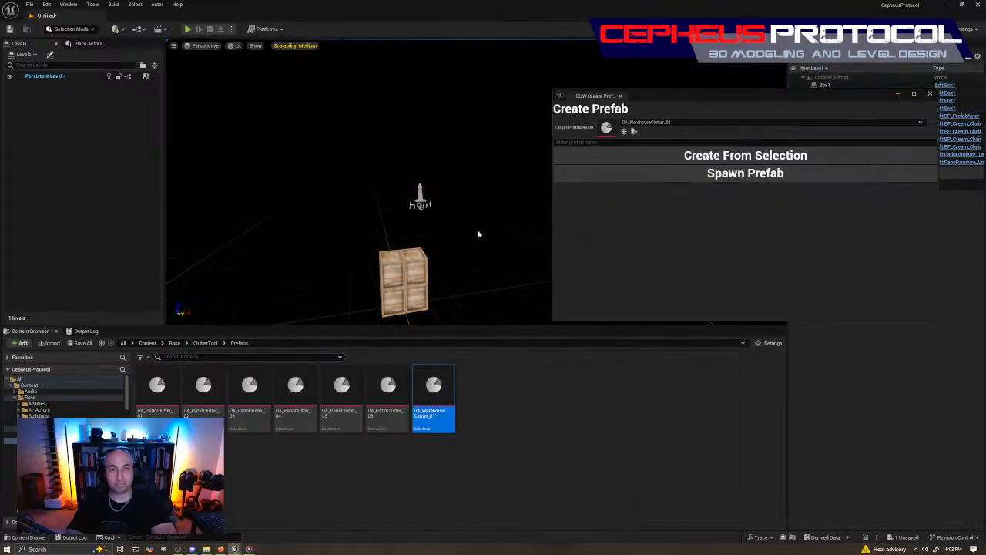
# Step: Delete the two upper crates from the stack
pyautogui.click(422, 262)
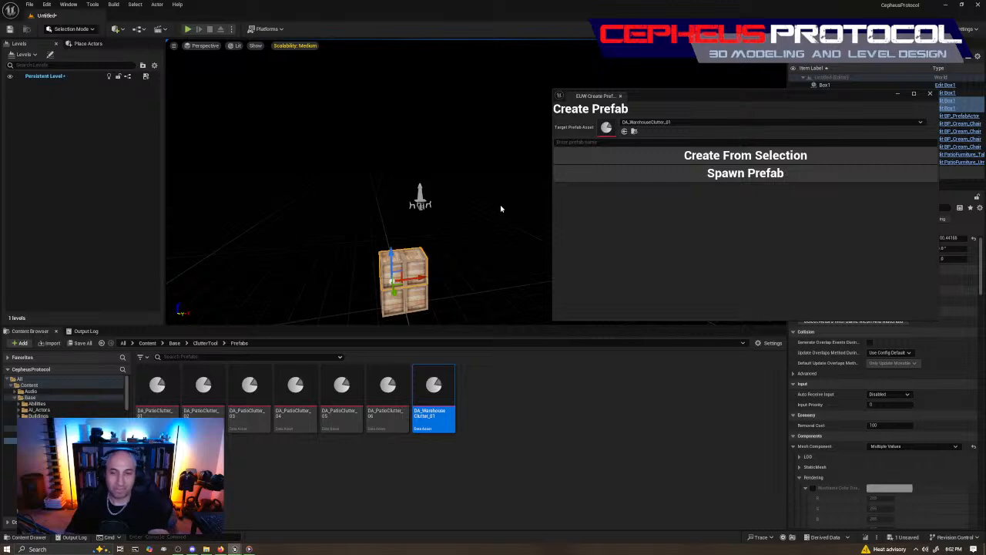
pyautogui.press('Delete')
pyautogui.moveTo(457, 314); pyautogui.dragTo(447, 356, button='right')
pyautogui.press('w')
pyautogui.press('s')
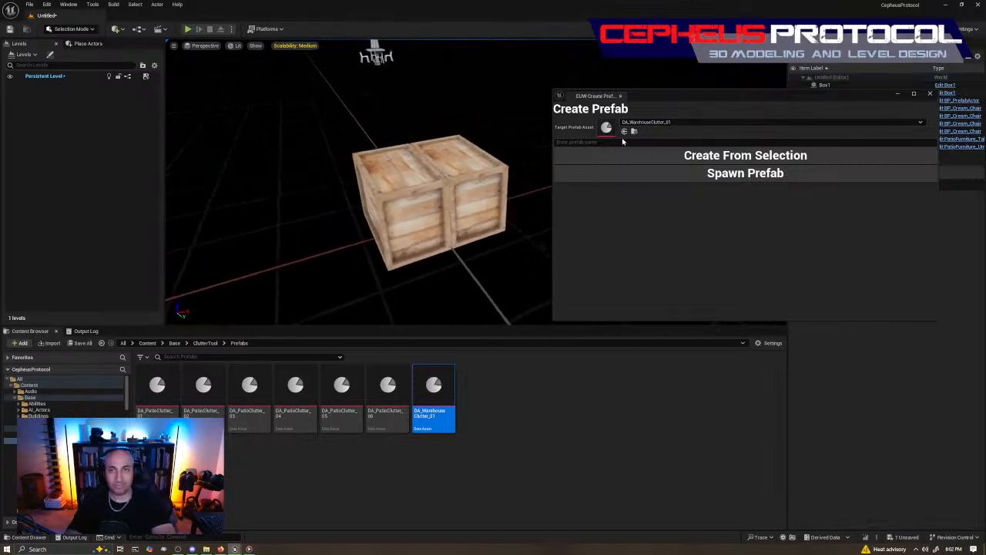
# Step: Recreate DA_WarehouseClutter_01 from the two remaining crates and check the Objects array in its data asset
pyautogui.click(619, 141)
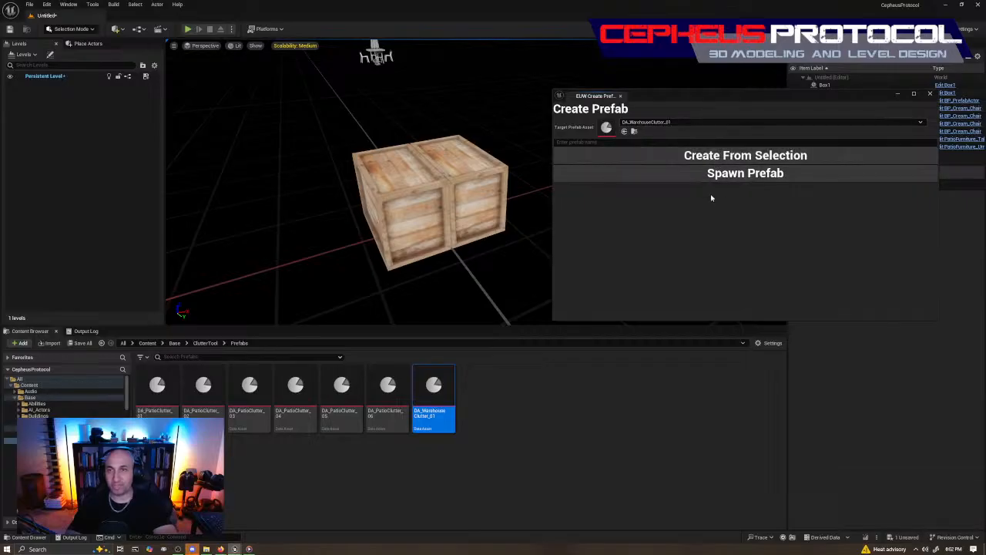
pyautogui.click(462, 168)
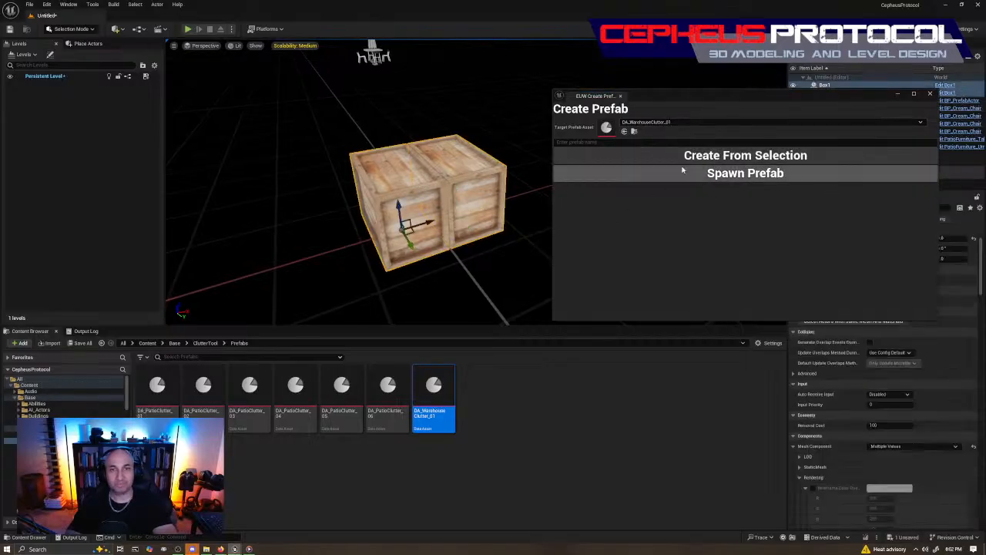
pyautogui.doubleClick(434, 389)
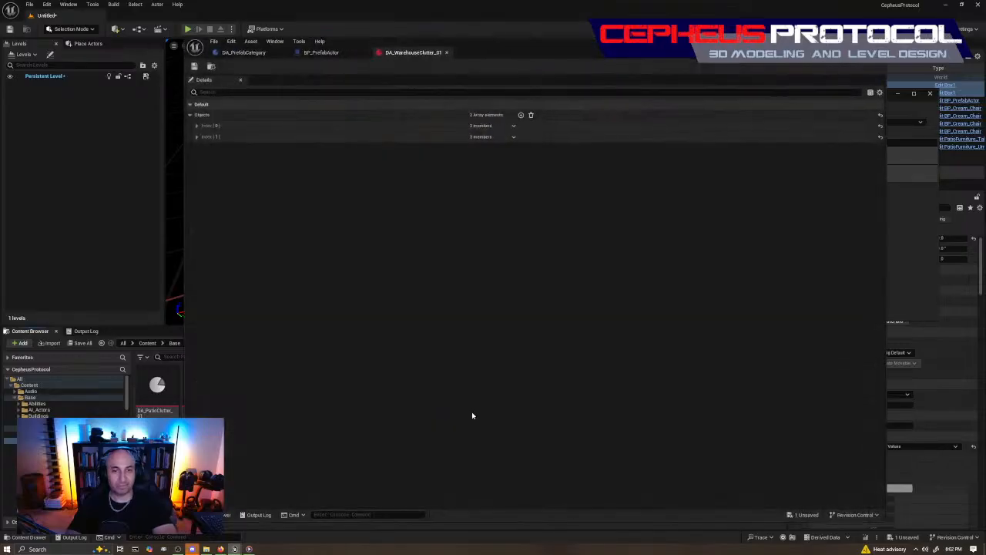
pyautogui.click(446, 52)
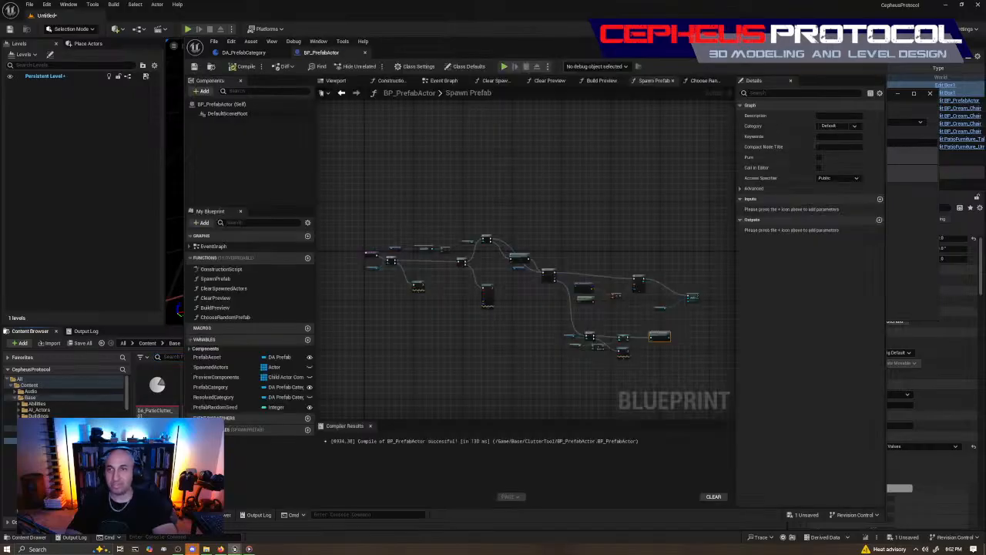
# Step: Clear the target prefab asset in the Create Prefab tool and enter DA_WarehouseClutter_02 as the new prefab name
pyautogui.moveTo(756, 46); pyautogui.dragTo(643, 34)
pyautogui.click(818, 96)
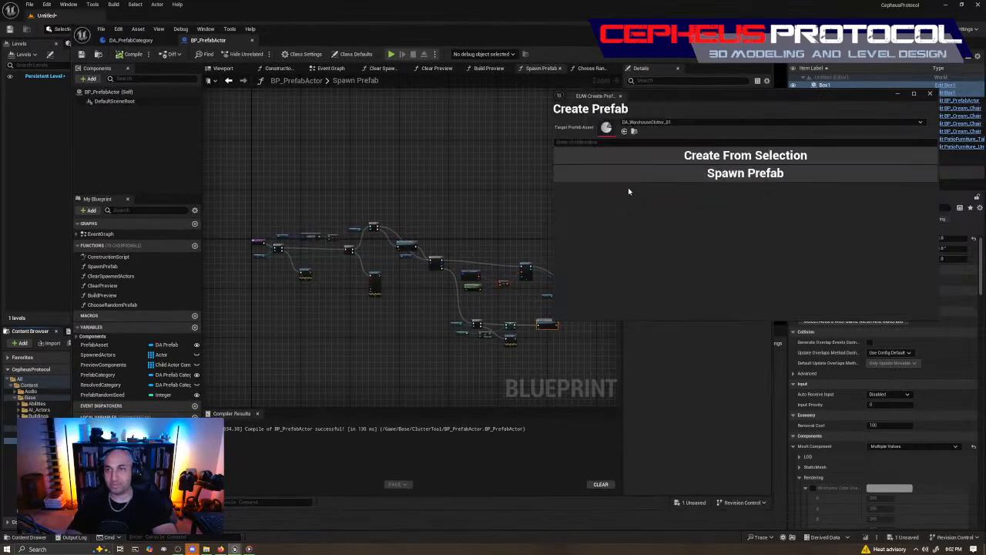
pyautogui.click(639, 123)
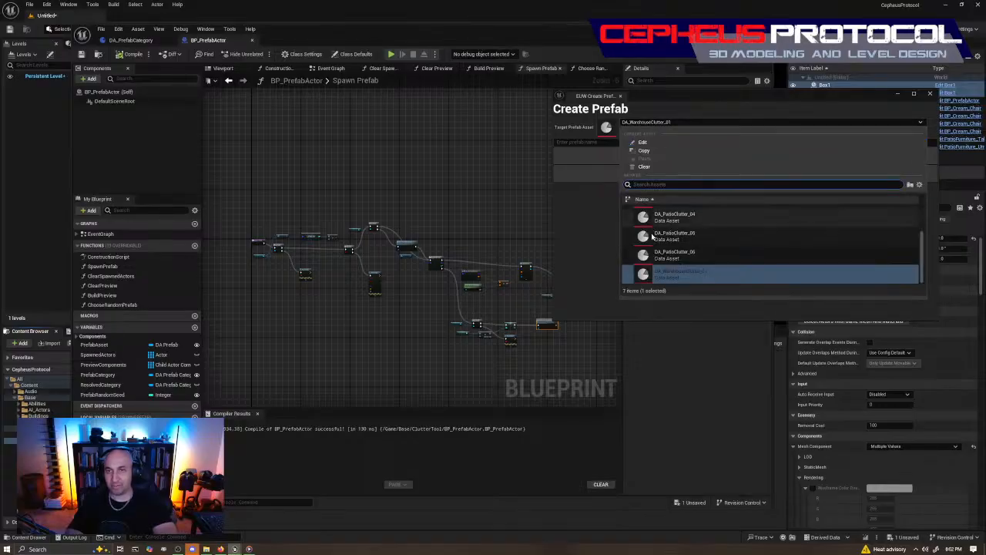
pyautogui.click(643, 167)
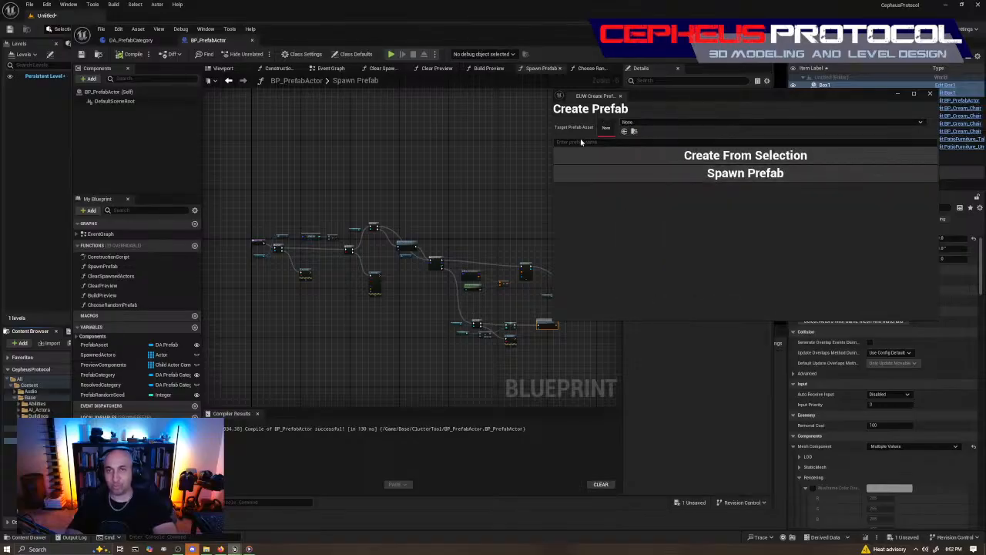
pyautogui.click(605, 141)
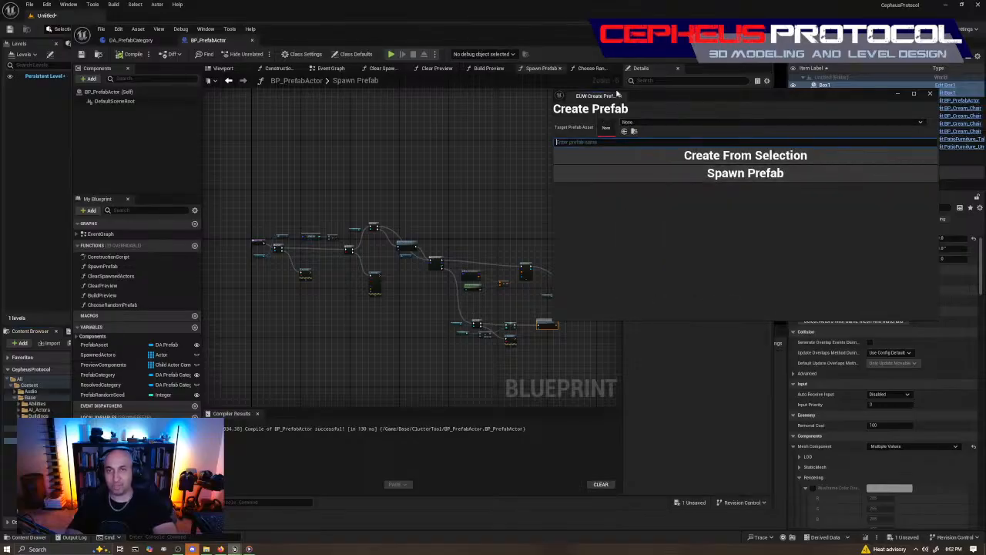
pyautogui.click(591, 158)
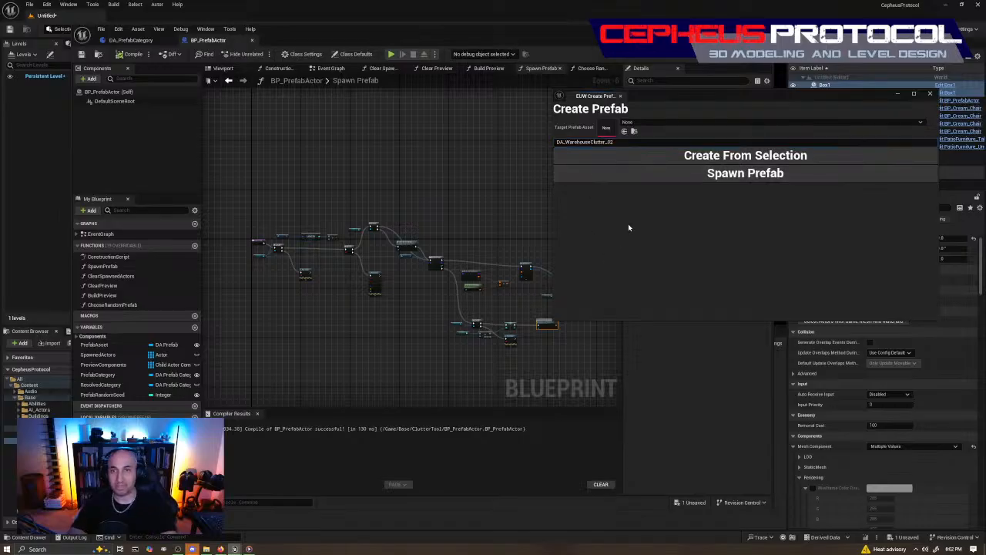
# Step: Return to the level and duplicate the two crates upward to stack a second layer directly on top of them
pyautogui.click(386, 30)
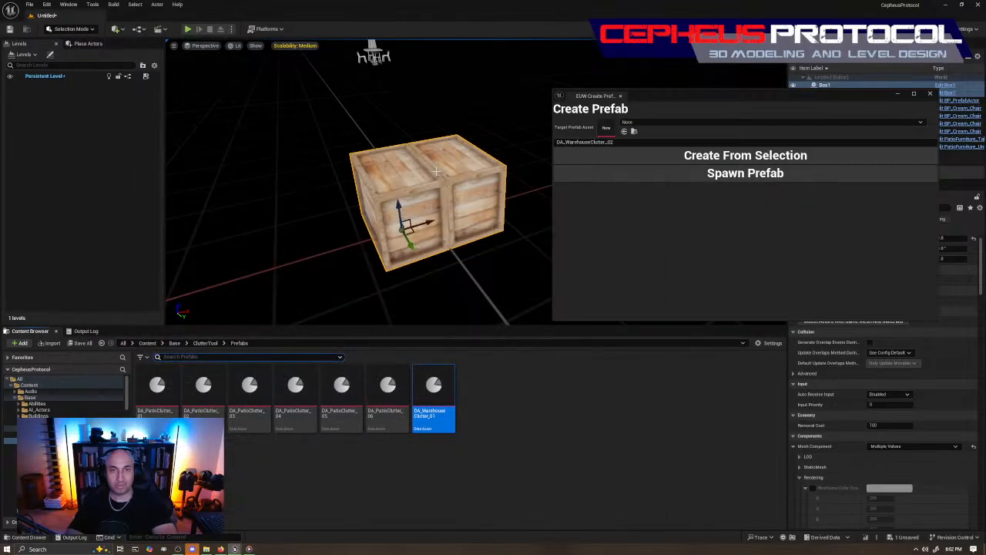
pyautogui.click(436, 171)
pyautogui.keyDown('ctrl'); pyautogui.click(462, 173); pyautogui.keyUp('ctrl')
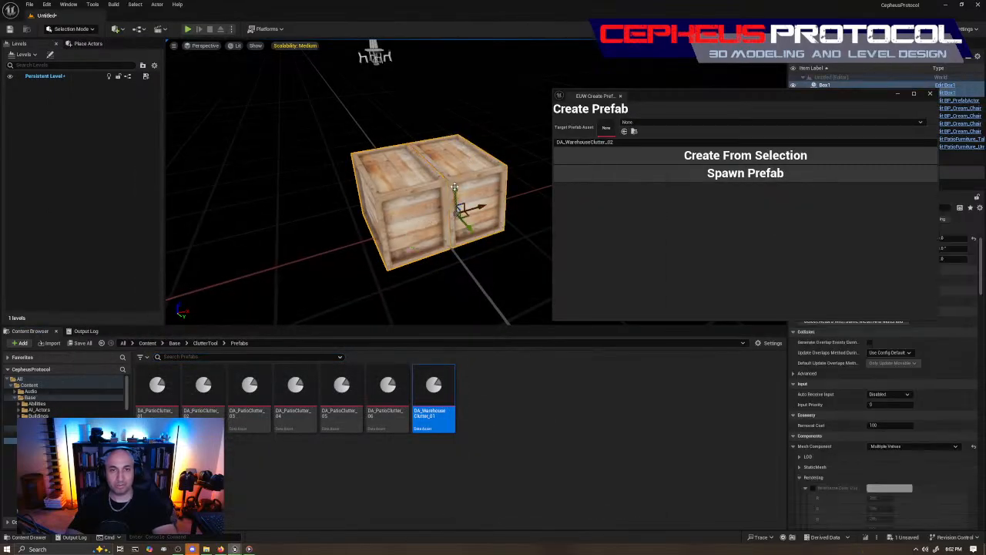
pyautogui.keyDown('alt'); pyautogui.moveTo(454, 188); pyautogui.dragTo(451, 113); pyautogui.keyUp('alt')
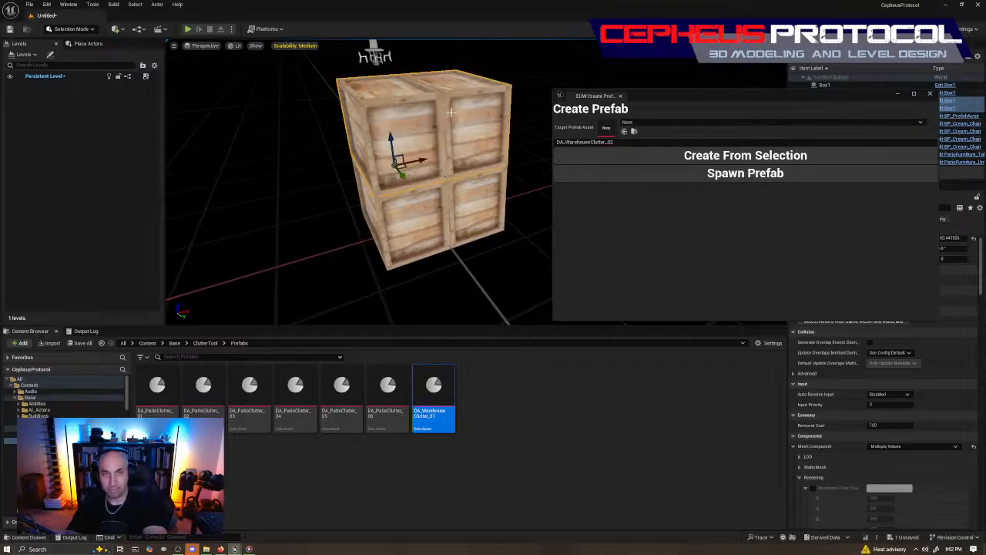
# Step: Select all four stacked crates and create the DA_WarehouseClutter_02 prefab from the selection
pyautogui.click(469, 200)
pyautogui.keyDown('ctrl'); pyautogui.click(428, 206); pyautogui.keyUp('ctrl')
pyautogui.keyDown('ctrl'); pyautogui.click(463, 150); pyautogui.keyUp('ctrl')
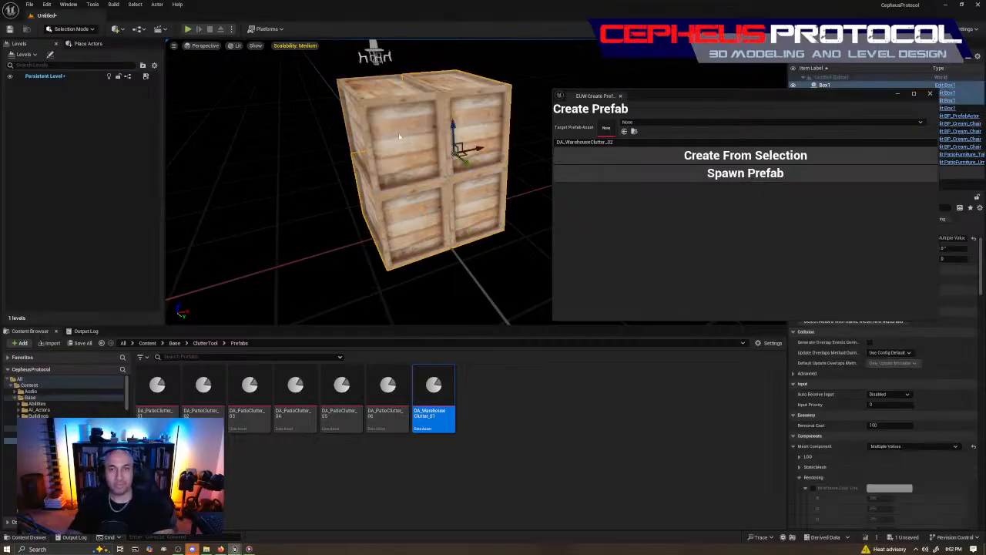
pyautogui.keyDown('ctrl'); pyautogui.click(430, 133); pyautogui.keyUp('ctrl')
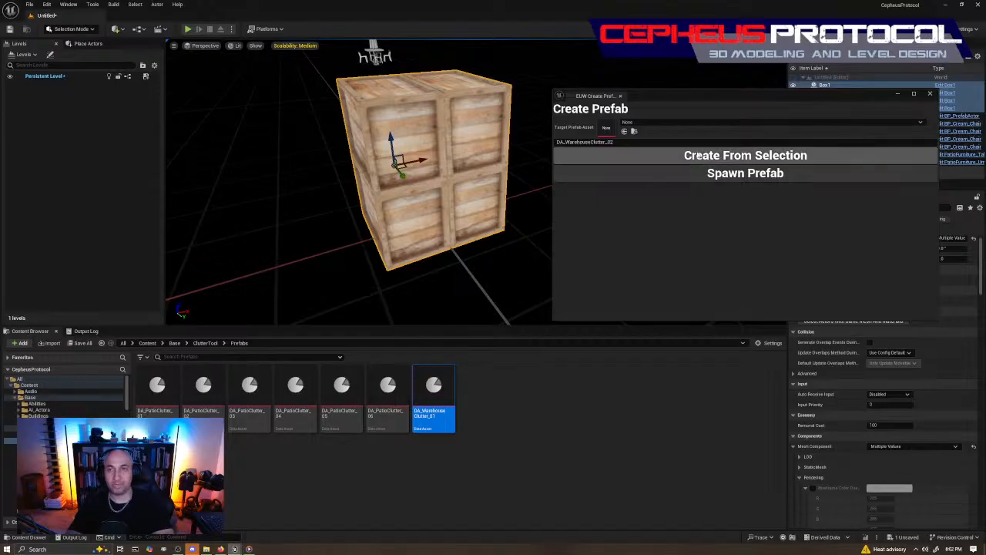
pyautogui.click(621, 158)
# Step: Duplicate the four-crate stack alongside itself to form a block of eight crates, and clear the selection
pyautogui.moveTo(486, 269); pyautogui.dragTo(616, 287, button='right')
pyautogui.moveTo(466, 189); pyautogui.dragTo(419, 221, button='right')
pyautogui.moveTo(478, 249); pyautogui.dragTo(460, 161, button='right')
pyautogui.click(460, 161)
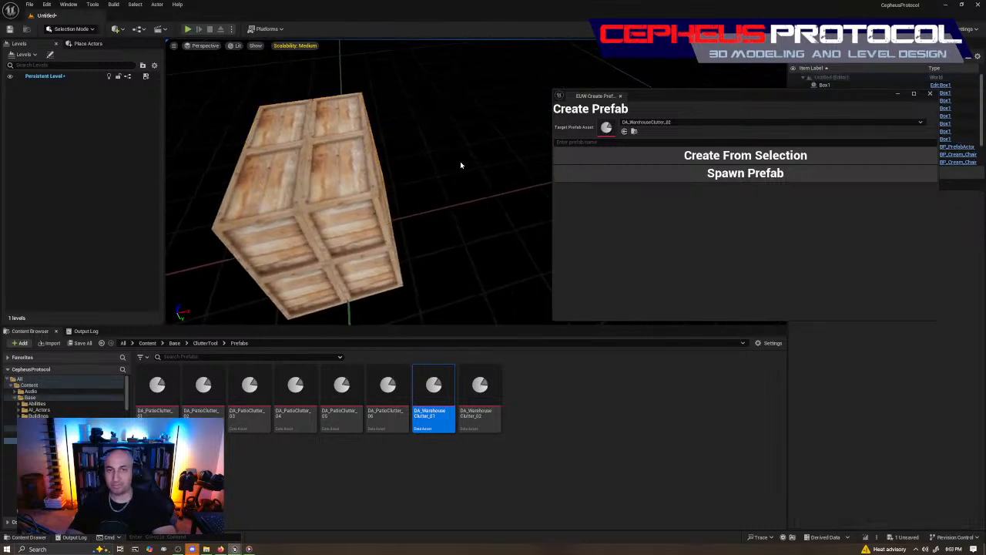
# Step: Clear the target prefab asset and enter DA_WarehouseClutter_03 as the new prefab name
pyautogui.click(685, 122)
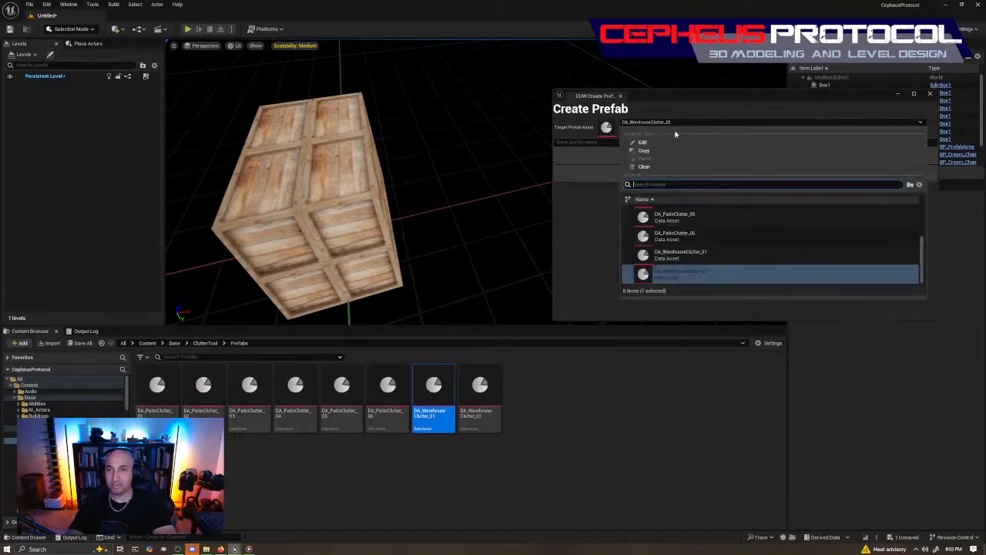
pyautogui.click(665, 171)
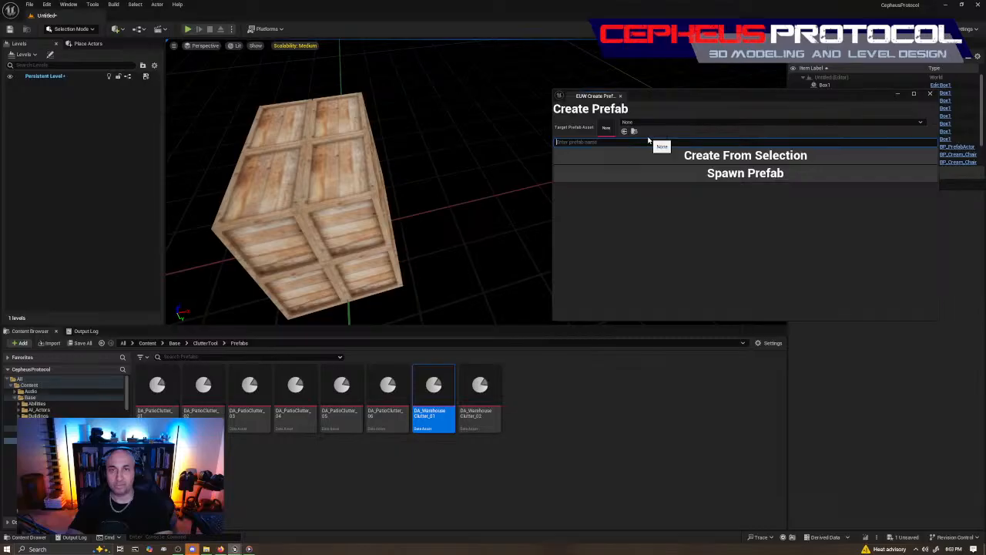
pyautogui.press('BackSpace')
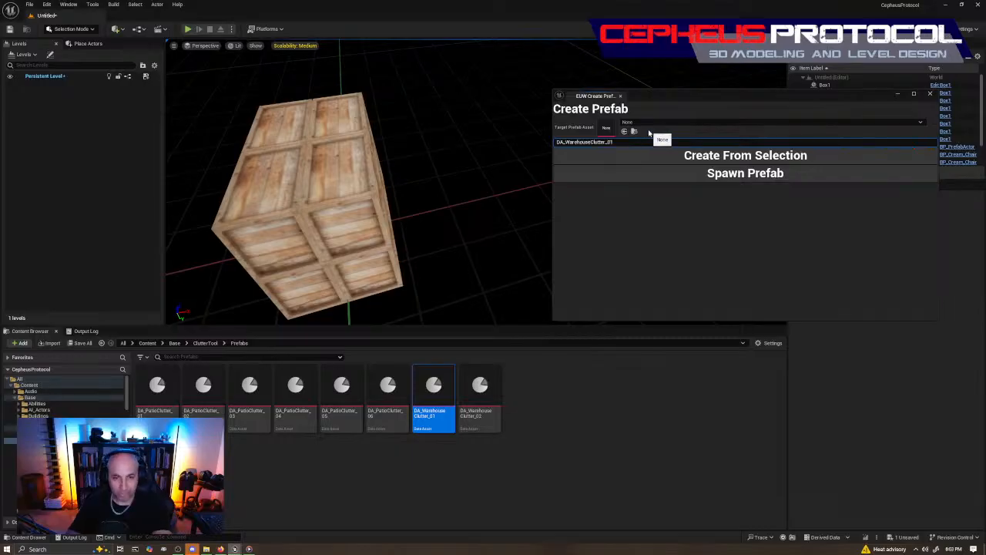
pyautogui.write('3')
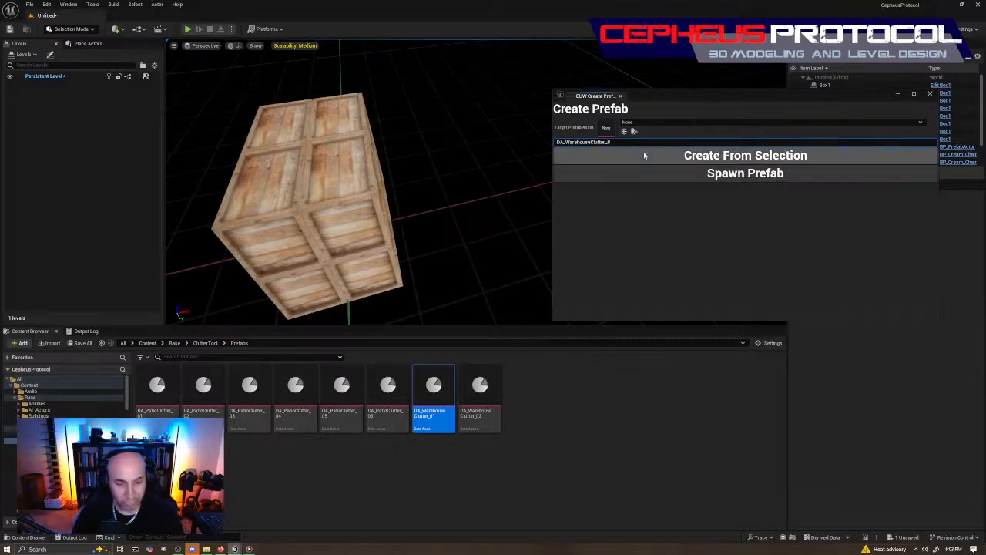
pyautogui.press('Return')
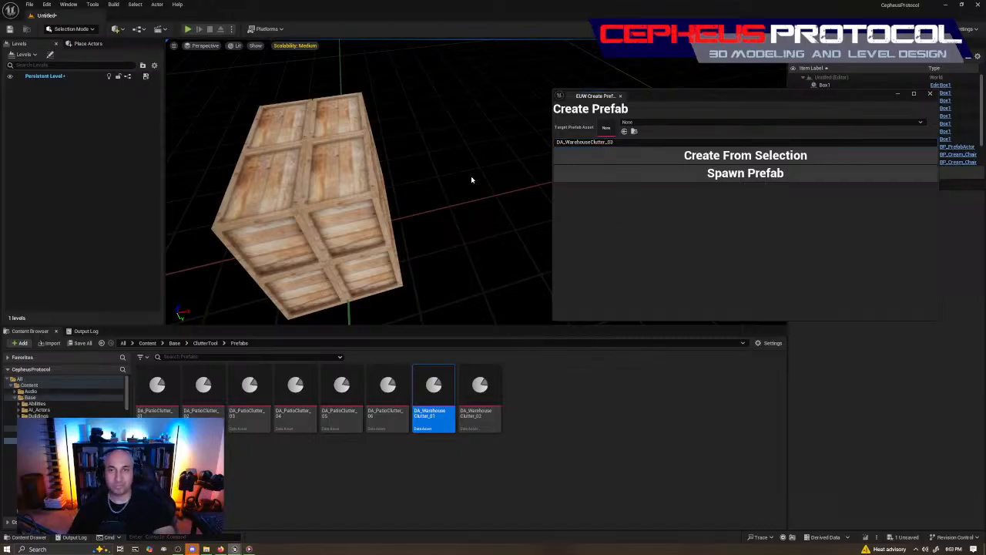
pyautogui.click(389, 259)
pyautogui.keyDown('ctrl'); pyautogui.click(308, 290); pyautogui.keyUp('ctrl')
pyautogui.moveTo(430, 273); pyautogui.dragTo(235, 266, button='right')
pyautogui.keyDown('ctrl'); pyautogui.click(416, 198); pyautogui.keyUp('ctrl')
pyautogui.moveTo(416, 199); pyautogui.dragTo(285, 199, button='right')
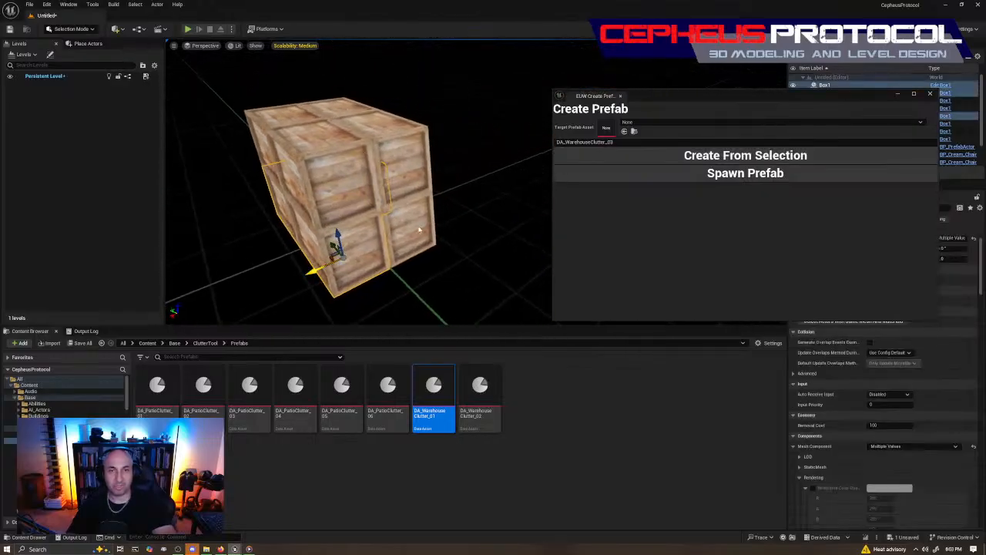
pyautogui.keyDown('ctrl'); pyautogui.click(418, 225); pyautogui.keyUp('ctrl')
pyautogui.keyDown('ctrl'); pyautogui.click(332, 155); pyautogui.keyUp('ctrl')
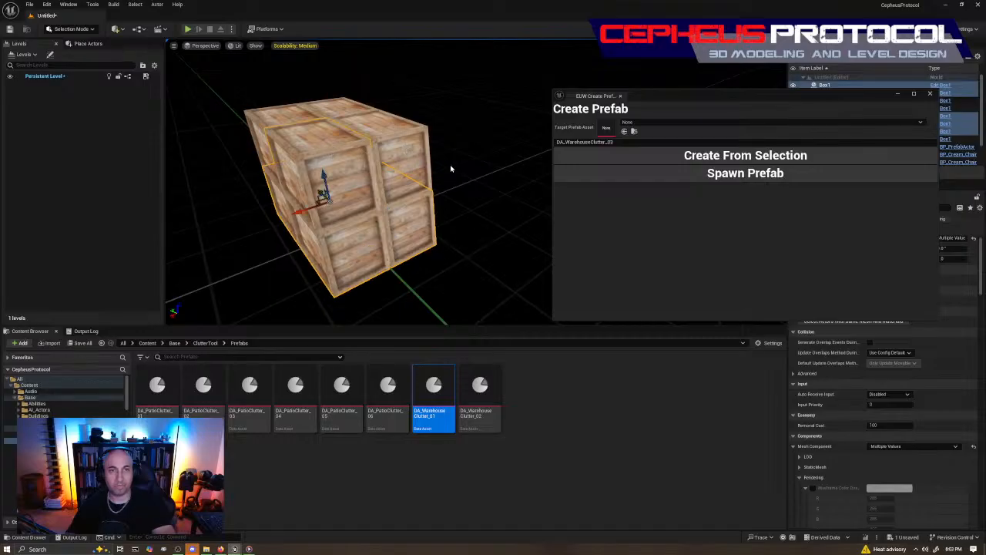
pyautogui.moveTo(451, 169); pyautogui.dragTo(452, 236, button='right')
pyautogui.click(452, 237)
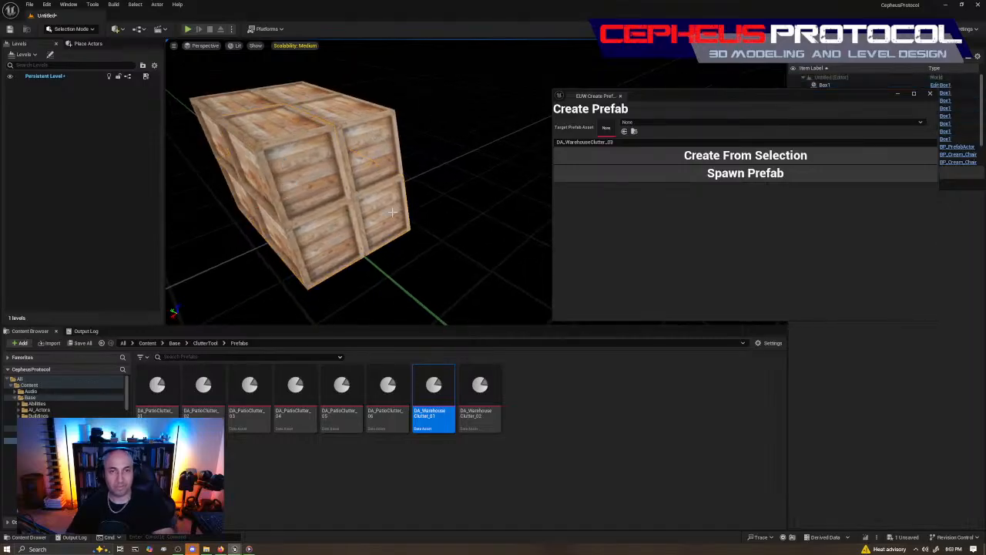
# Step: Select all eight crates of the block and create the DA_WarehouseClutter_03 prefab from the selection
pyautogui.click(392, 212)
pyautogui.keyDown('ctrl'); pyautogui.click(310, 246); pyautogui.keyUp('ctrl')
pyautogui.moveTo(356, 254); pyautogui.dragTo(540, 238, button='right')
pyautogui.keyDown('ctrl'); pyautogui.click(478, 234); pyautogui.keyUp('ctrl')
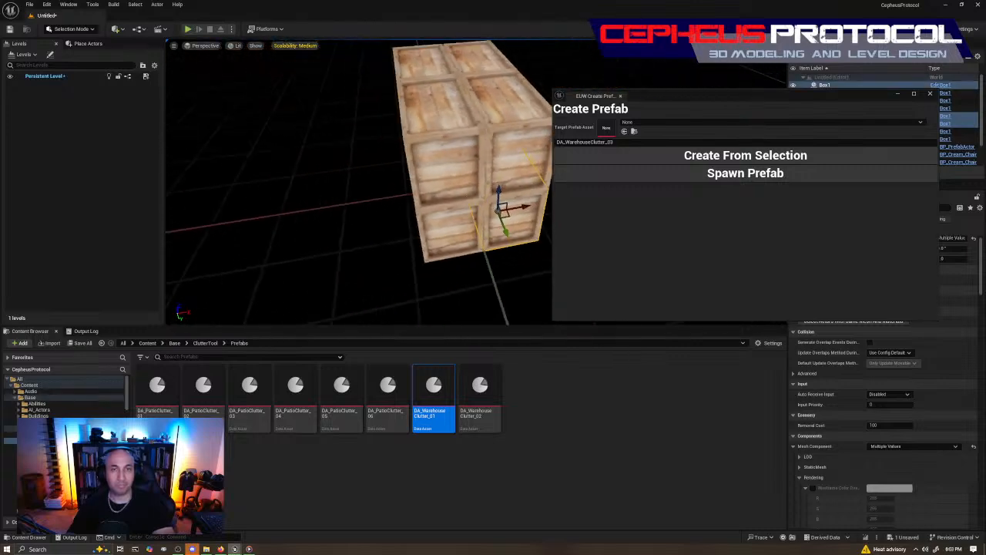
pyautogui.moveTo(478, 239); pyautogui.dragTo(416, 167, button='right')
pyautogui.keyDown('ctrl'); pyautogui.click(463, 244); pyautogui.keyUp('ctrl')
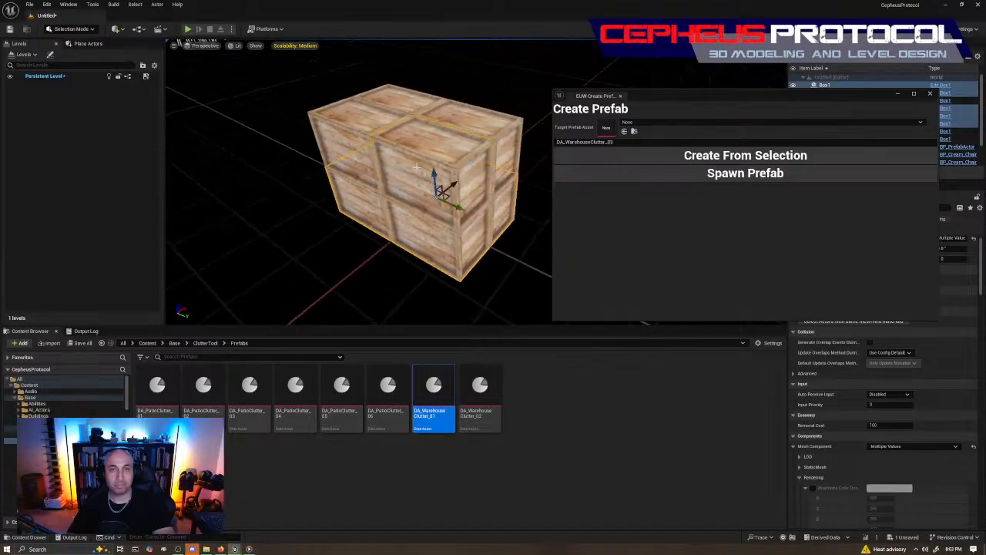
pyautogui.keyDown('ctrl'); pyautogui.click(336, 118); pyautogui.keyUp('ctrl')
pyautogui.keyDown('ctrl'); pyautogui.click(399, 102); pyautogui.keyUp('ctrl')
pyautogui.keyDown('ctrl'); pyautogui.click(491, 129); pyautogui.keyUp('ctrl')
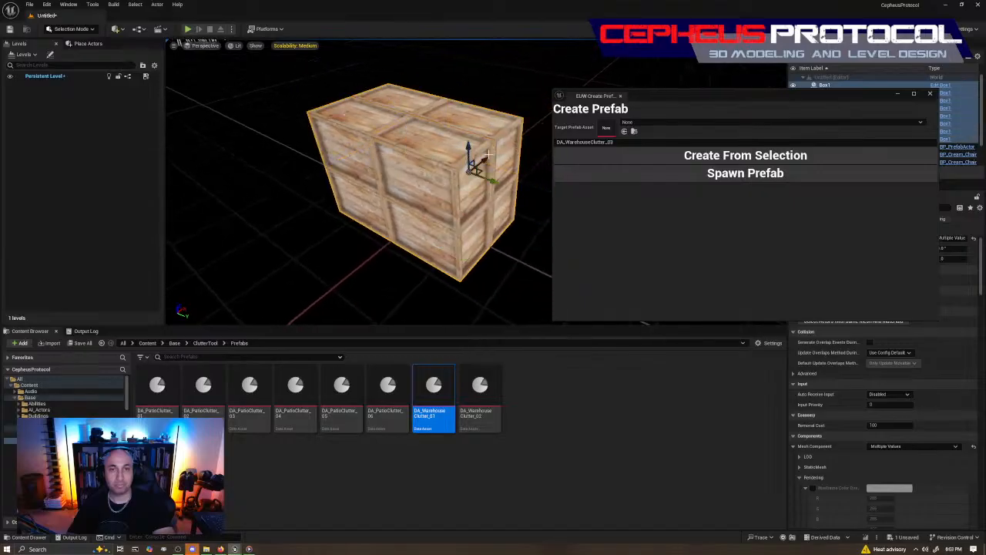
pyautogui.moveTo(489, 154); pyautogui.dragTo(242, 275)
pyautogui.hotkey('ctrl', 'z')
pyautogui.moveTo(405, 247); pyautogui.dragTo(362, 232, button='right')
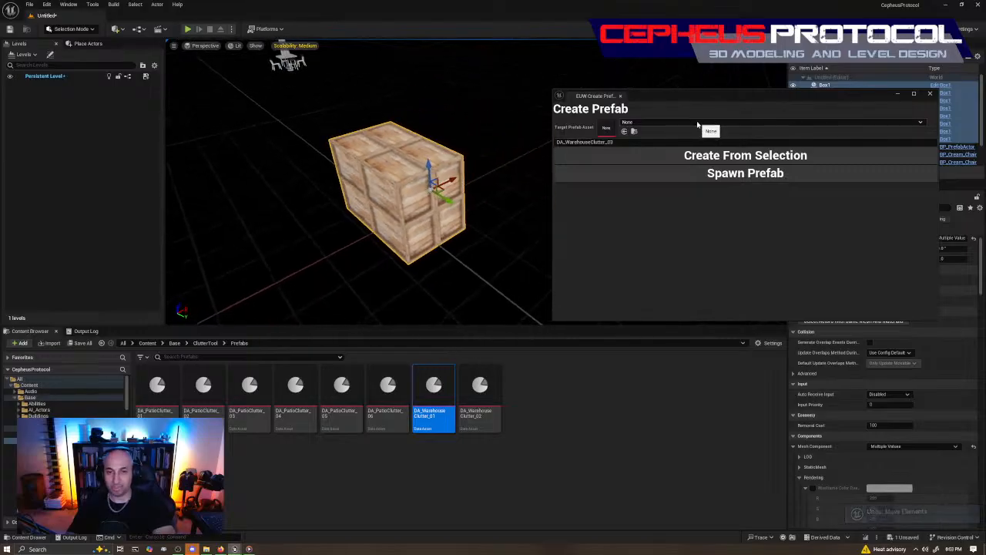
pyautogui.click(707, 157)
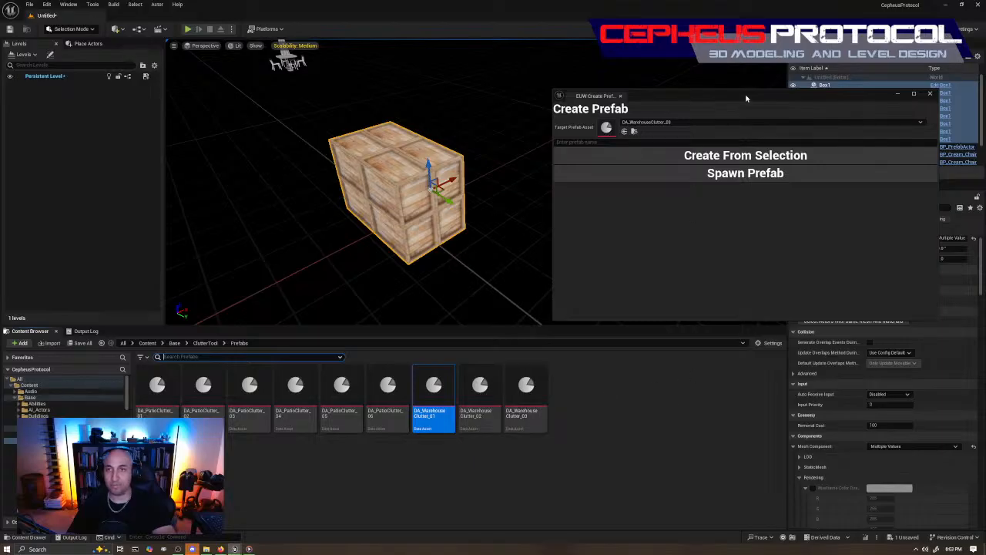
# Step: Try deleting three crates from the upper layer of the block, and undo the deletions
pyautogui.moveTo(745, 97); pyautogui.dragTo(740, 74)
pyautogui.moveTo(257, 196); pyautogui.dragTo(339, 233, button='right')
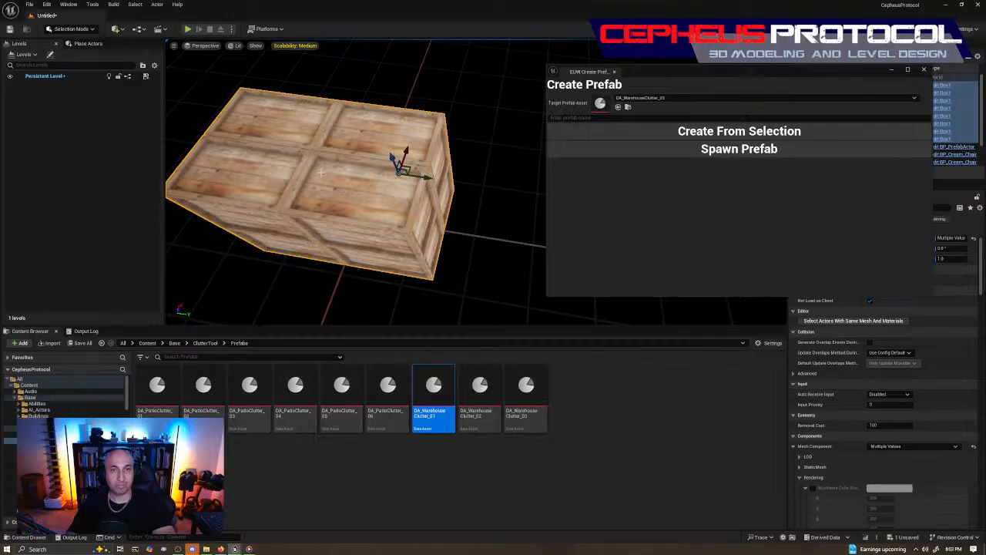
pyautogui.click(345, 185)
pyautogui.click(300, 137)
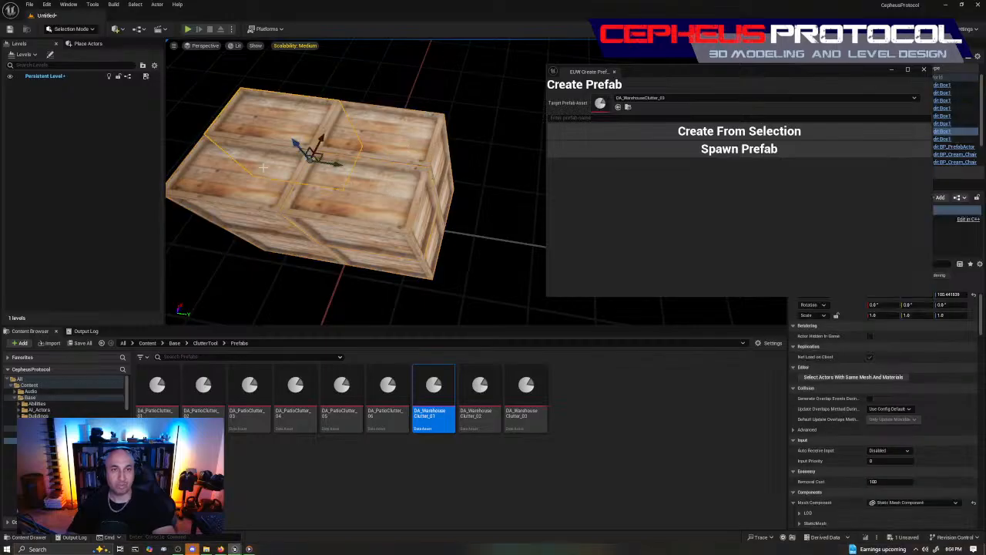
pyautogui.press('Delete')
pyautogui.moveTo(447, 170); pyautogui.dragTo(508, 174, button='right')
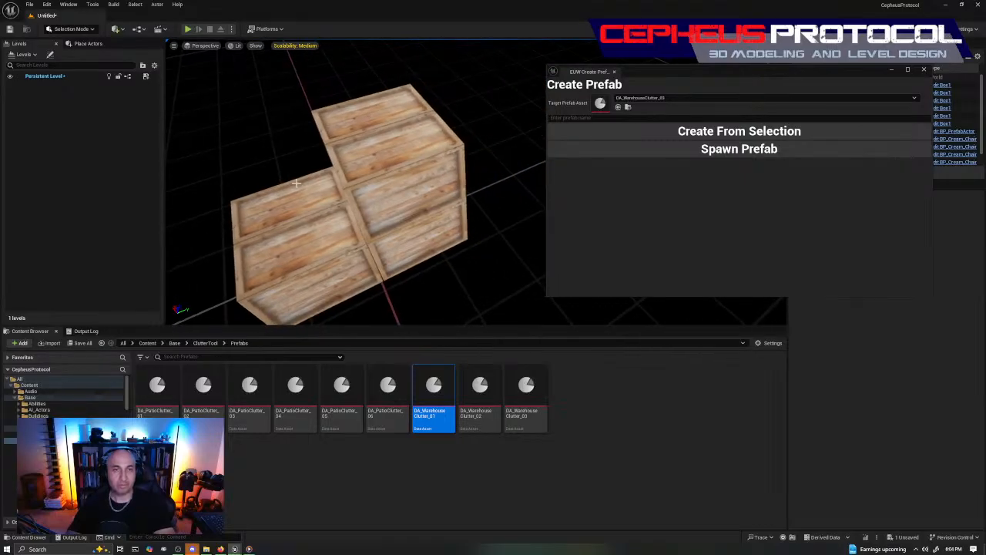
pyautogui.click(449, 198)
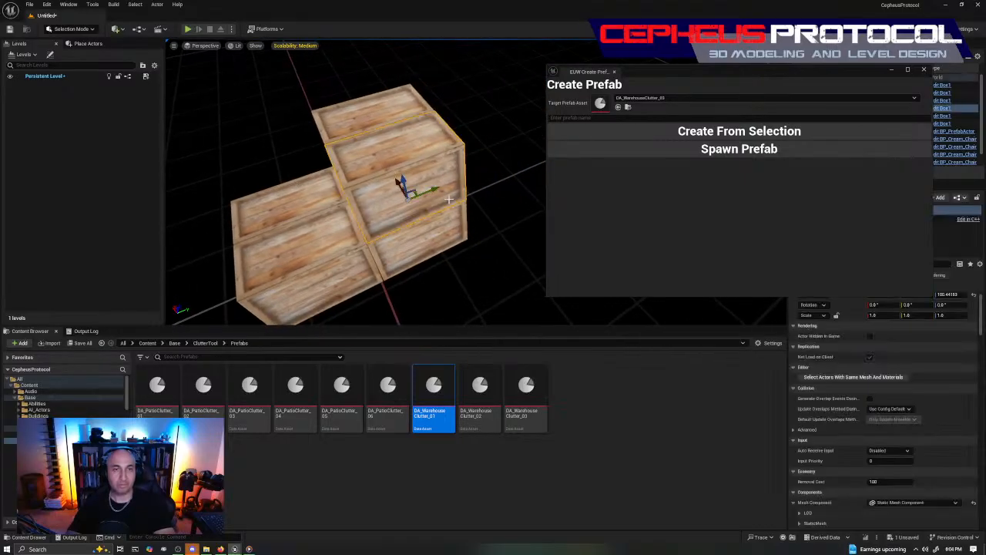
pyautogui.press('Delete')
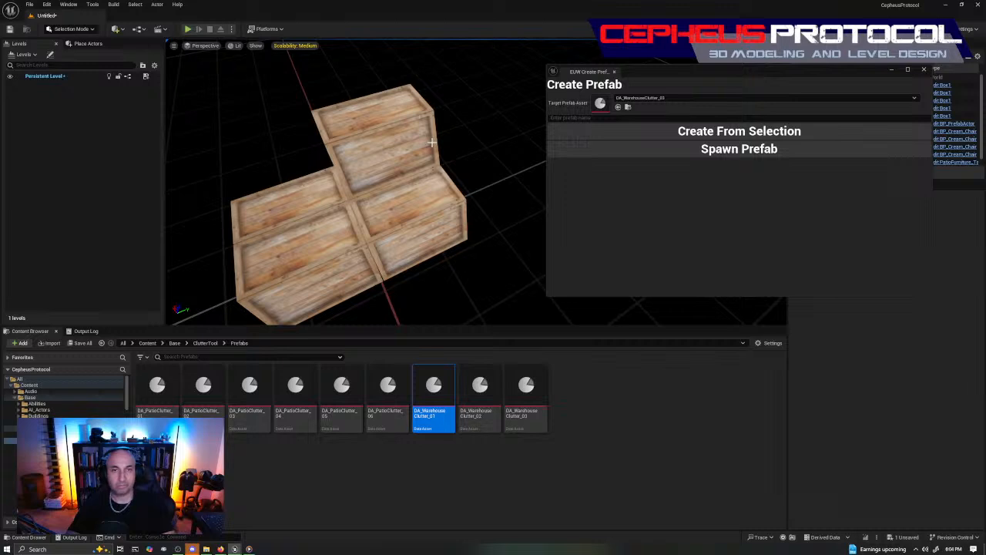
pyautogui.hotkey('ctrl', 'z')
pyautogui.hotkey('ctrl', 'z')
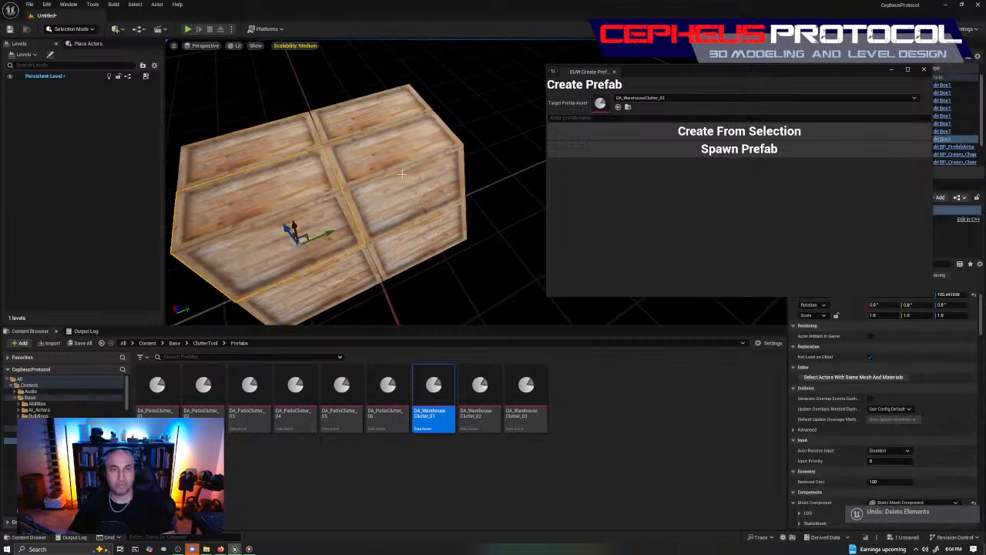
# Step: Delete the two upper crates along one end of the eight-crate block
pyautogui.keyDown('ctrl'); pyautogui.click(401, 174); pyautogui.keyUp('ctrl')
pyautogui.press('Delete')
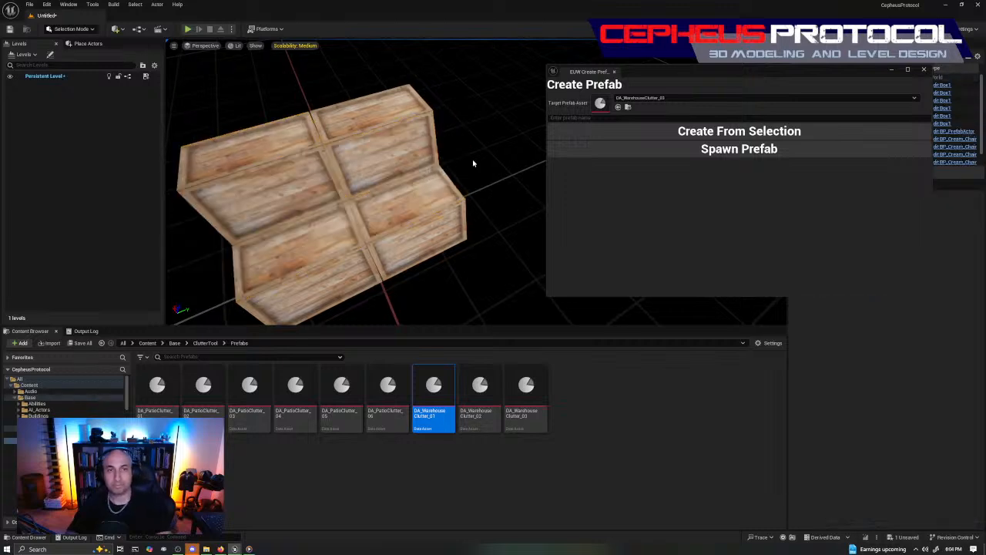
# Step: Rotate one of the two remaining upper crates by about 37° around its vertical axis, and delete the other one
pyautogui.moveTo(474, 161); pyautogui.dragTo(432, 162, button='right')
pyautogui.click(470, 163)
pyautogui.press('e')
pyautogui.moveTo(469, 220); pyautogui.dragTo(487, 113)
pyautogui.press('w')
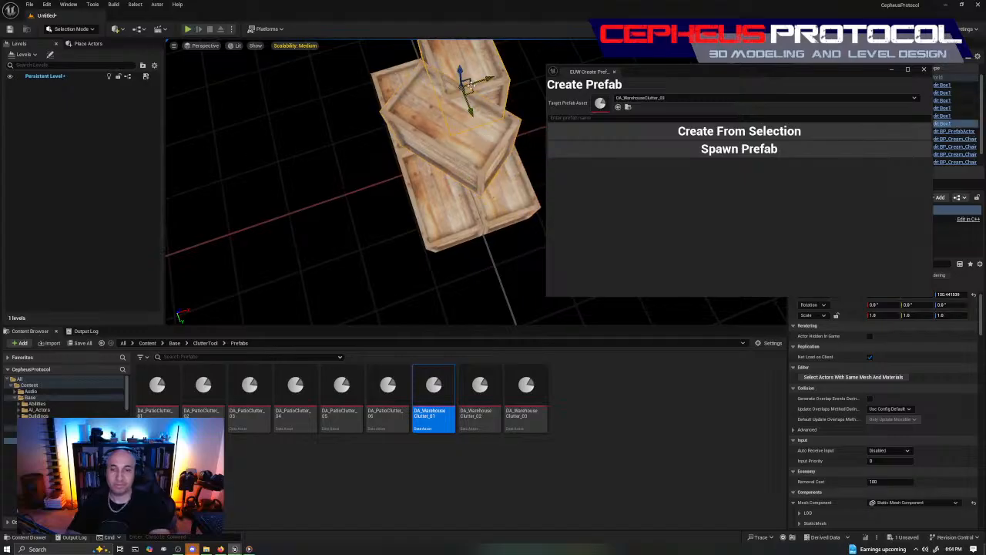
pyautogui.press('Delete')
# Step: Select all five crates of the stack, including the rotated one on top
pyautogui.click(434, 114)
pyautogui.moveTo(435, 115); pyautogui.dragTo(482, 108, button='right')
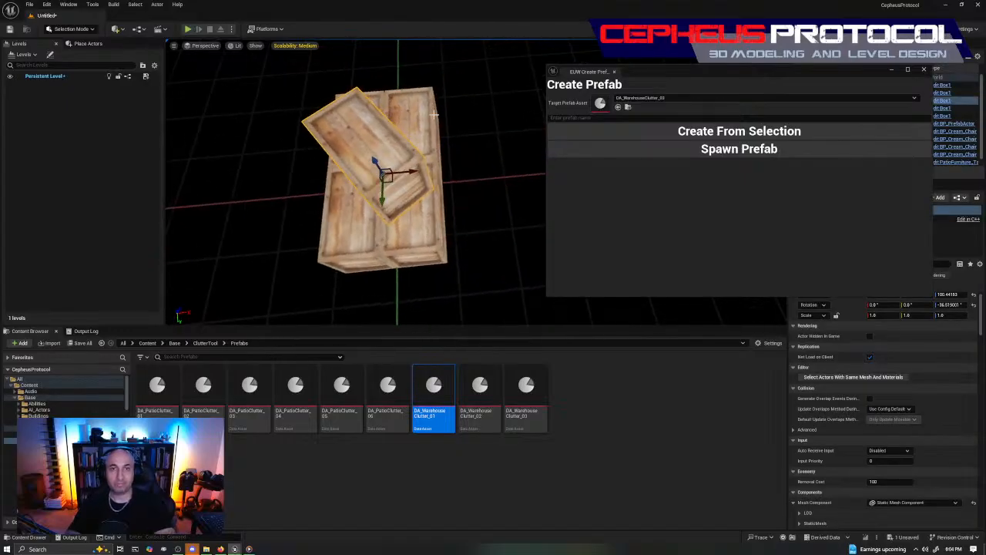
pyautogui.click(392, 98)
pyautogui.keyDown('ctrl'); pyautogui.click(380, 95); pyautogui.keyUp('ctrl')
pyautogui.keyDown('ctrl'); pyautogui.click(354, 223); pyautogui.keyUp('ctrl')
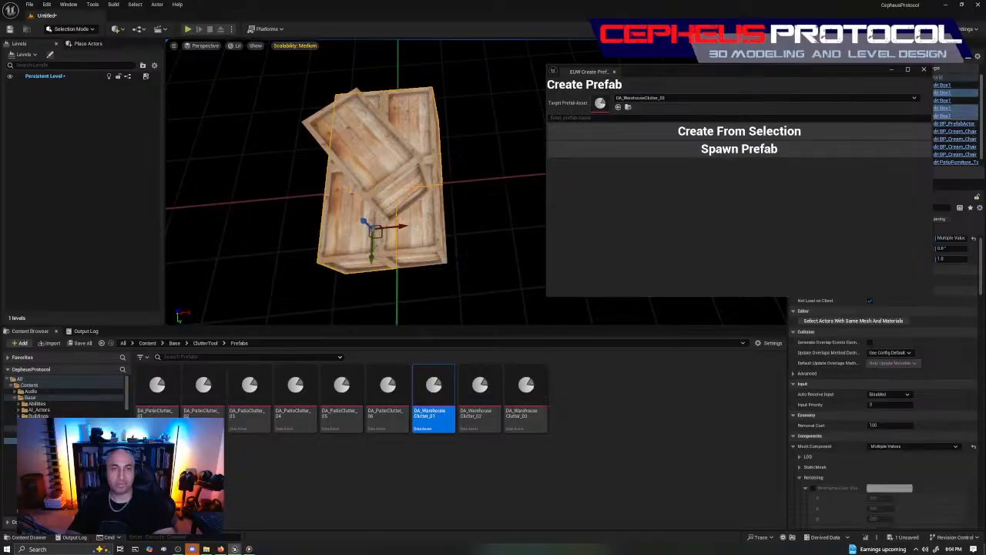
pyautogui.keyDown('ctrl'); pyautogui.click(433, 243); pyautogui.keyUp('ctrl')
pyautogui.moveTo(467, 165); pyautogui.dragTo(543, 164, button='right')
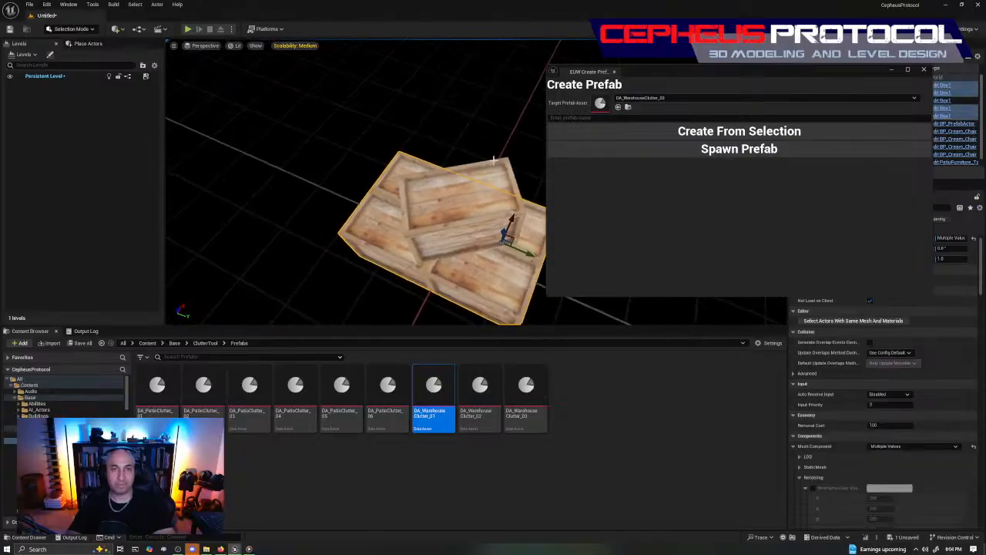
pyautogui.keyDown('ctrl'); pyautogui.click(482, 216); pyautogui.keyUp('ctrl')
pyautogui.moveTo(481, 216)
pyautogui.mouseDown(button='right')
pyautogui.moveTo(509, 229)
pyautogui.moveTo(474, 199)
pyautogui.moveTo(488, 200)
pyautogui.mouseUp(button='right')
pyautogui.moveTo(435, 185); pyautogui.dragTo(320, 180)
pyautogui.hotkey('ctrl', 'z')
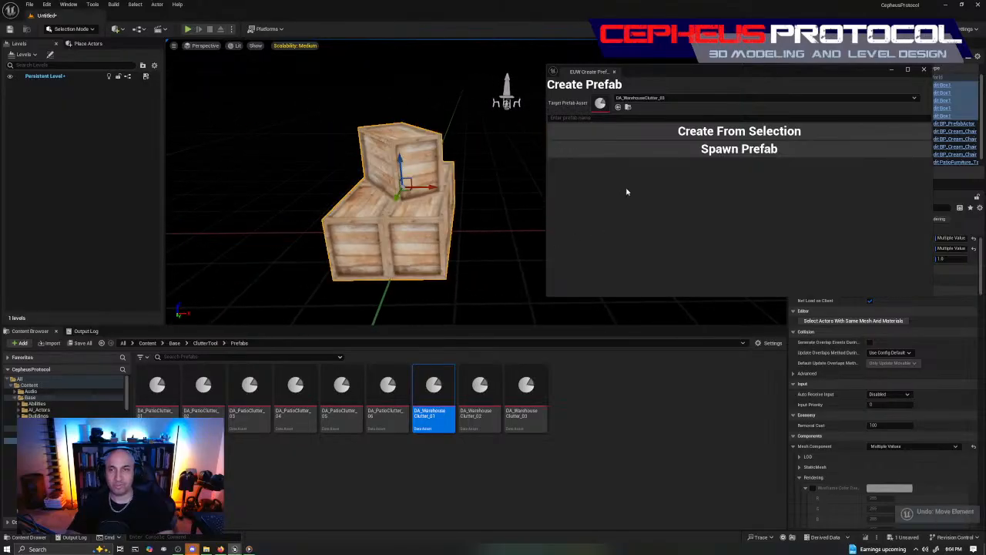
# Step: Enter the prefab name DA_WarehouseClutter_04, clear the Target Prefab Asset, and create the prefab from the selected crates
pyautogui.write('DA_WarehouseClutter_01')
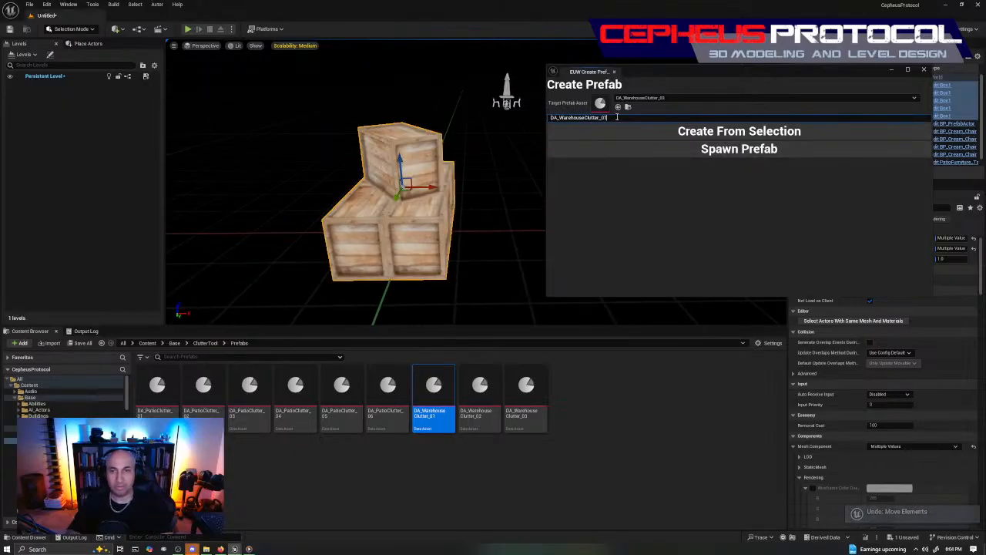
pyautogui.press('BackSpace')
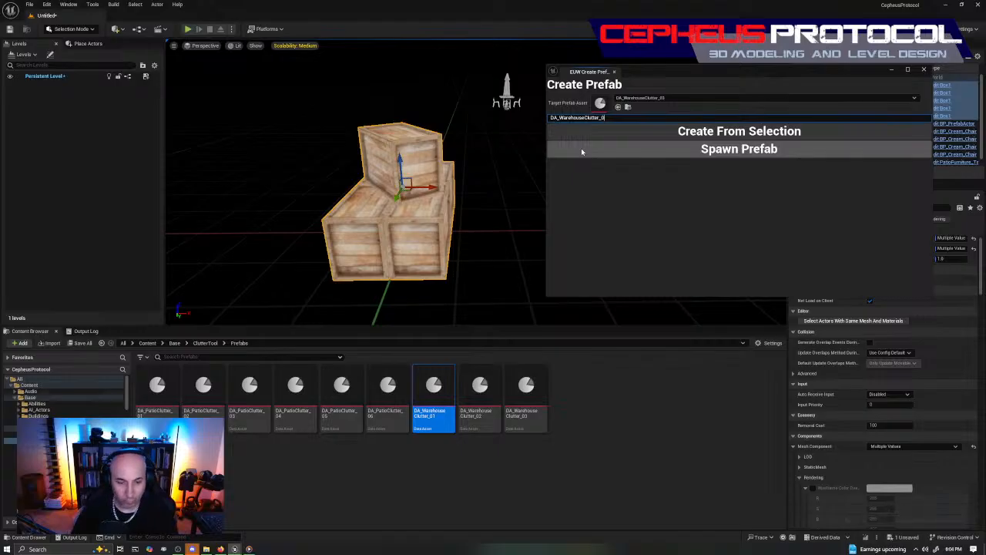
pyautogui.write('4')
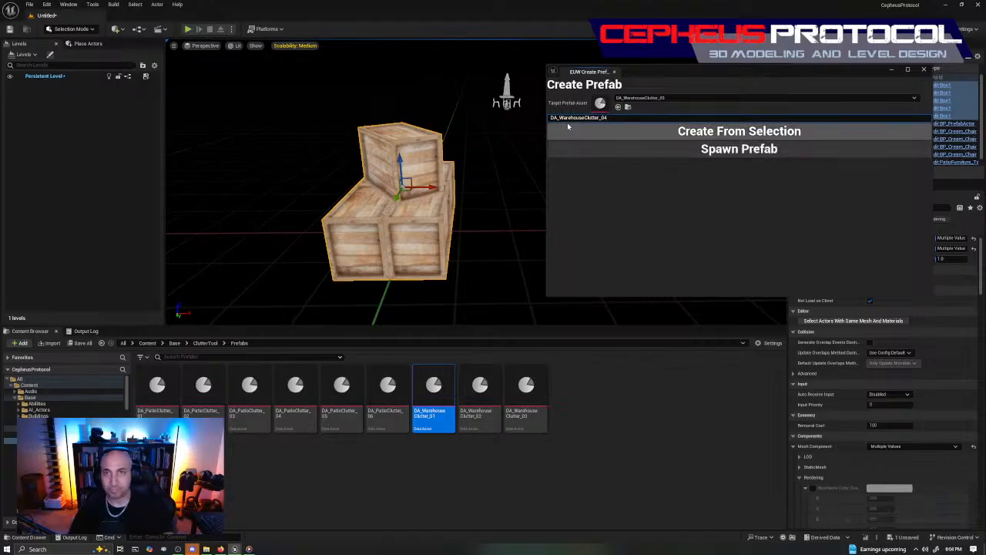
pyautogui.click(695, 98)
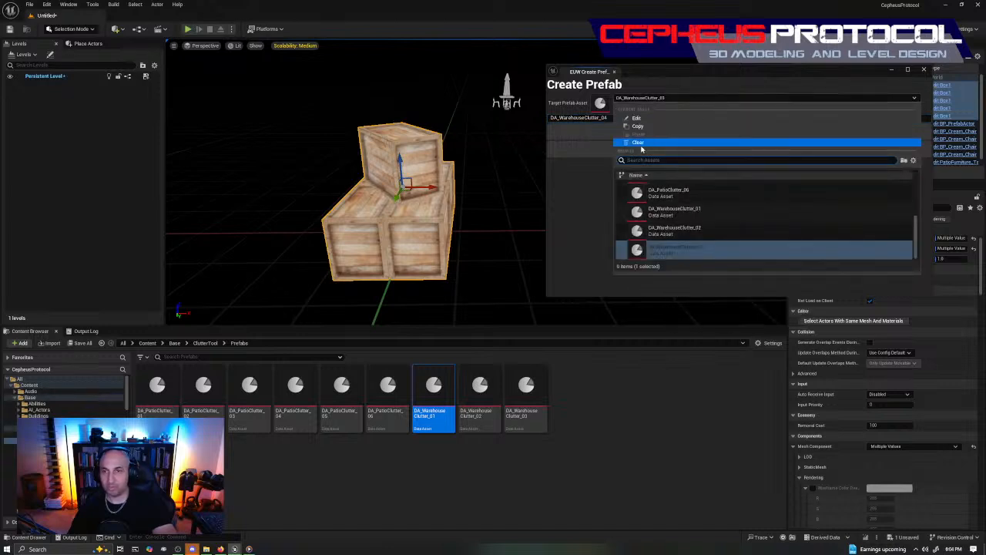
pyautogui.click(740, 142)
pyautogui.moveTo(710, 75); pyautogui.dragTo(700, 79)
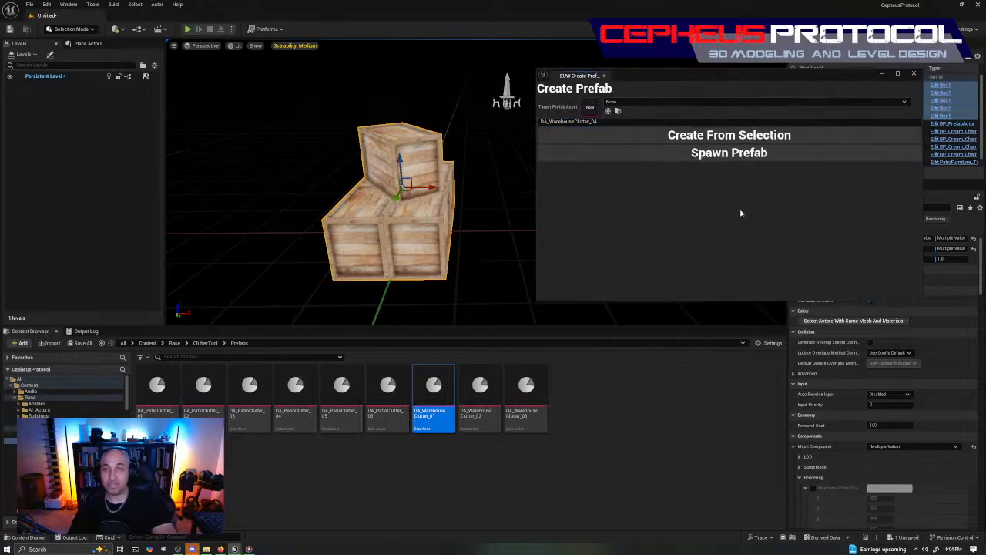
pyautogui.moveTo(483, 205); pyautogui.dragTo(447, 205, button='right')
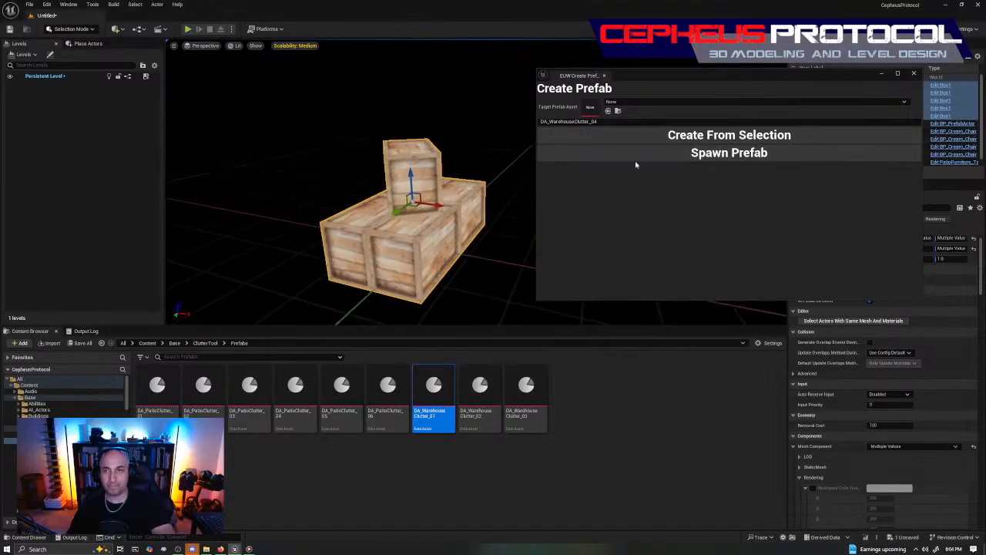
pyautogui.click(729, 134)
pyautogui.moveTo(447, 193); pyautogui.dragTo(444, 183, button='right')
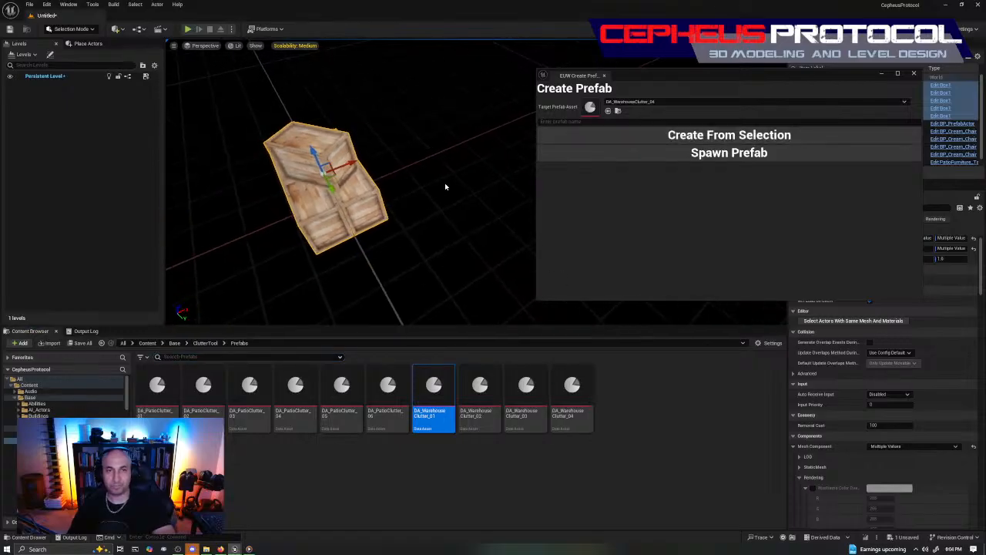
pyautogui.moveTo(771, 75); pyautogui.dragTo(565, 95)
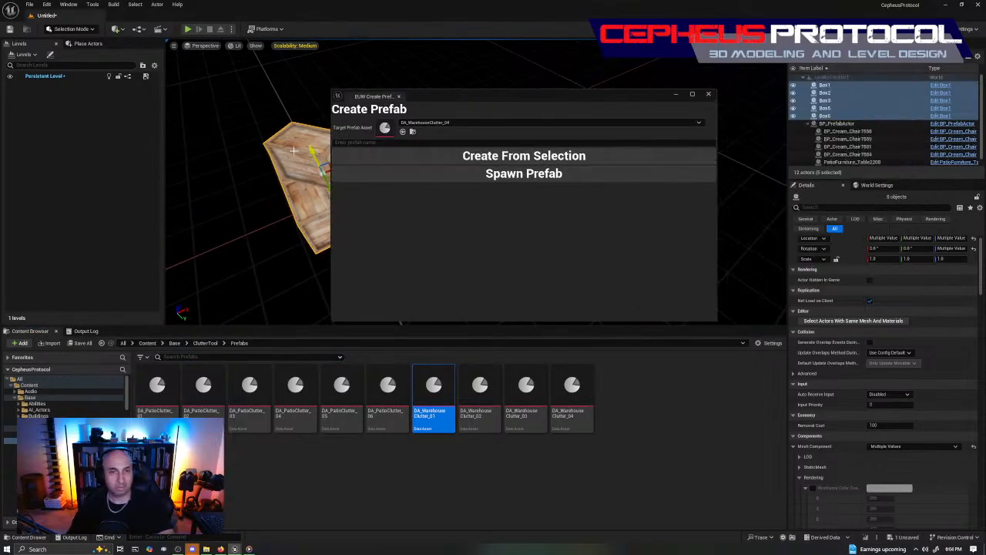
pyautogui.moveTo(292, 151); pyautogui.dragTo(287, 151, button='right')
pyautogui.hotkey('ctrl', 's')
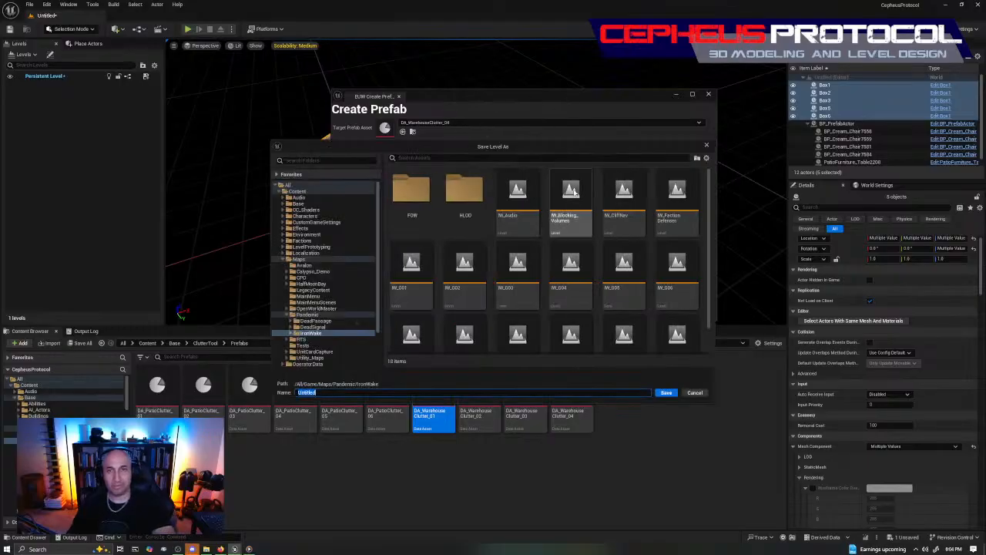
pyautogui.click(696, 395)
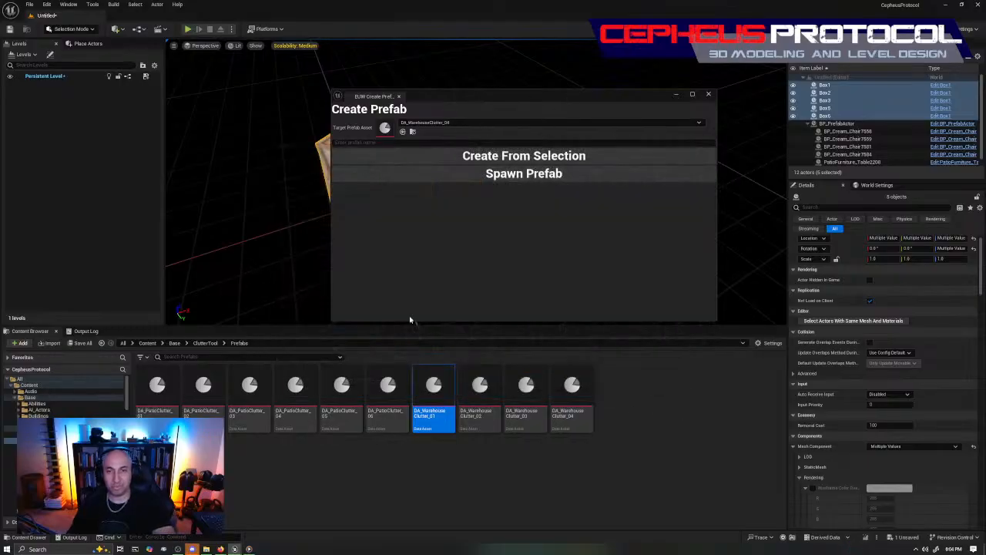
# Step: Close the Create Prefab tool window
pyautogui.moveTo(628, 107); pyautogui.dragTo(578, 107)
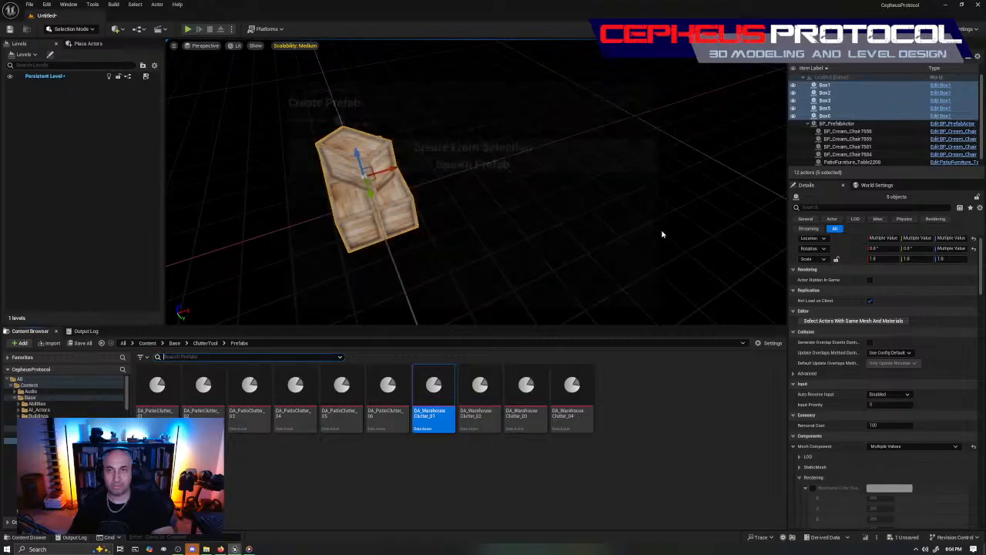
pyautogui.click(658, 94)
pyautogui.moveTo(493, 168)
pyautogui.mouseDown(button='right')
pyautogui.moveTo(477, 158)
pyautogui.moveTo(470, 173)
pyautogui.moveTo(494, 168)
pyautogui.mouseUp(button='right')
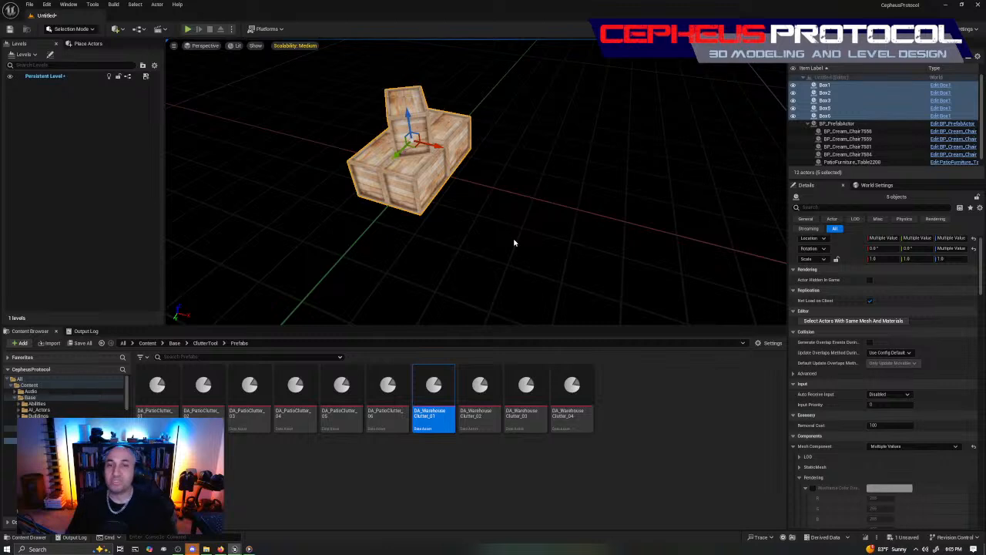
# Step: Select the prefab actor of the patio table set and set its Prefab Category to DA_WarehousePrefabs
pyautogui.click(655, 453)
pyautogui.moveTo(673, 195); pyautogui.dragTo(724, 231, button='right')
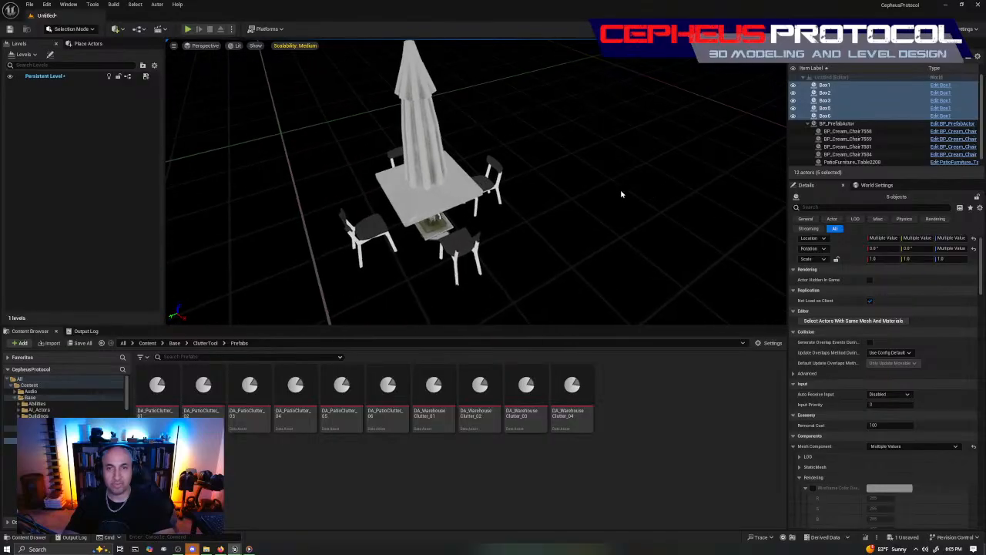
pyautogui.click(457, 192)
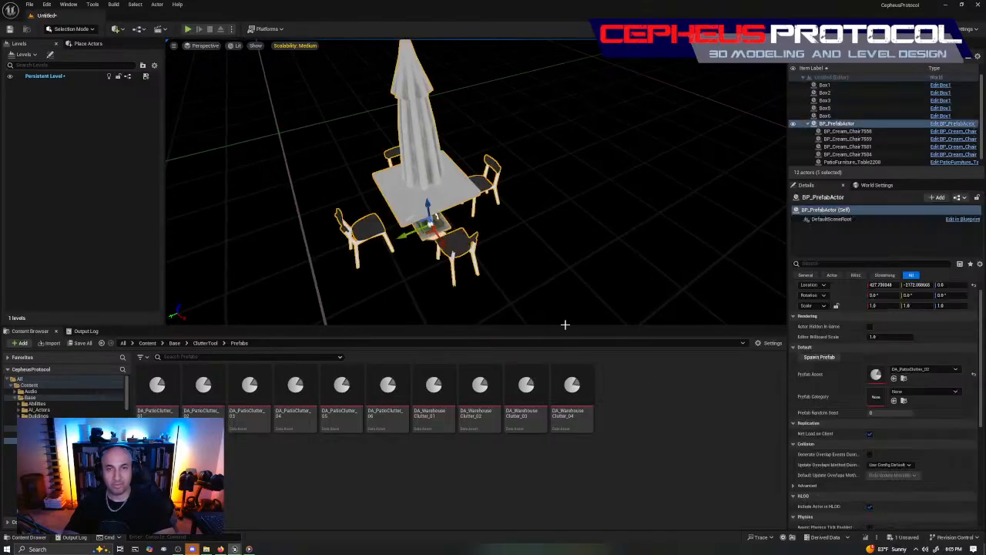
pyautogui.click(939, 393)
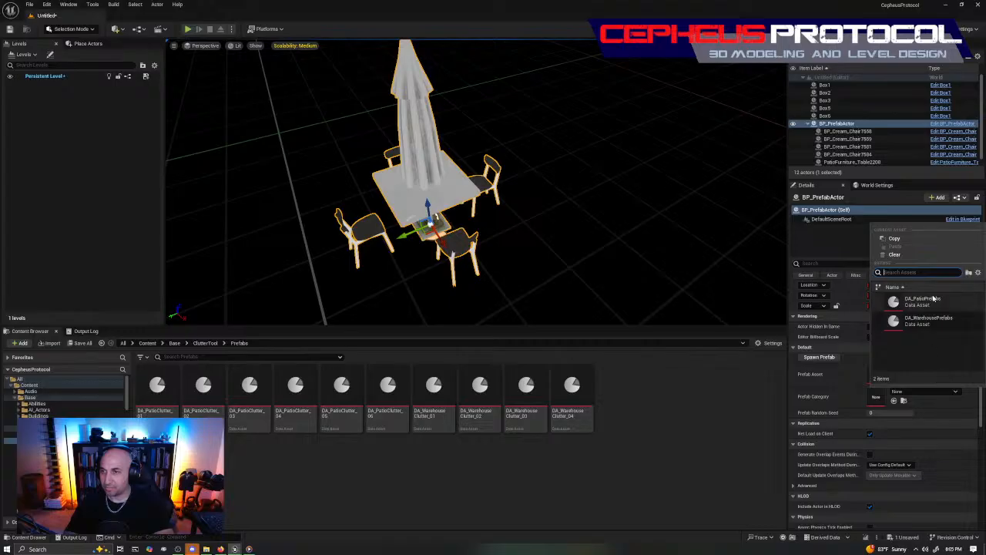
pyautogui.click(928, 320)
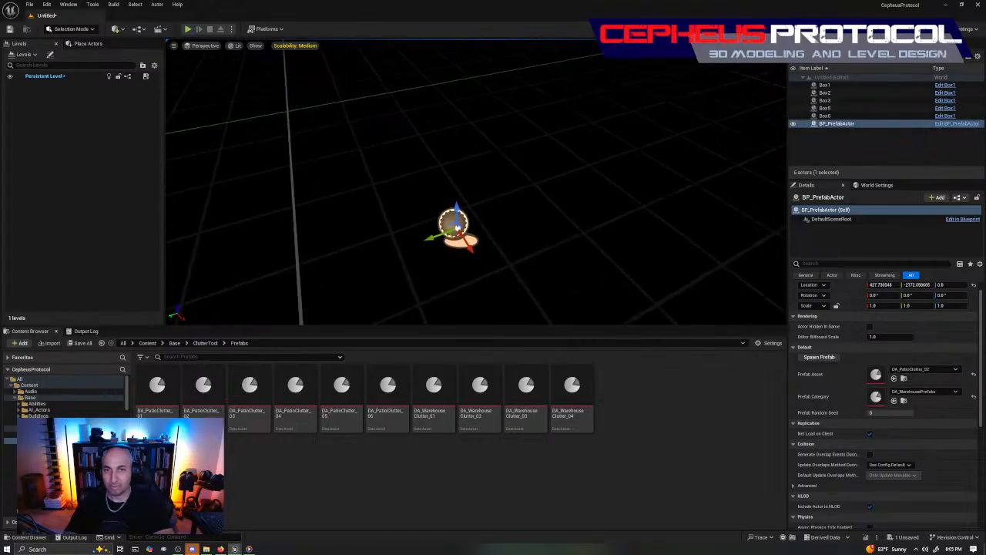
pyautogui.moveTo(493, 185); pyautogui.dragTo(489, 184, button='right')
pyautogui.moveTo(550, 196); pyautogui.dragTo(538, 181, button='right')
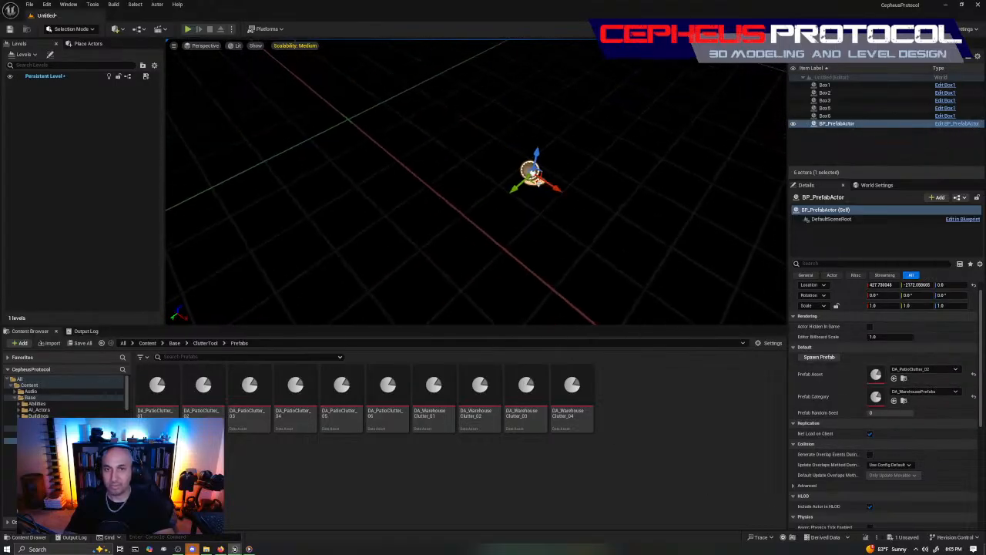
pyautogui.moveTo(452, 248); pyautogui.dragTo(525, 205)
pyautogui.hotkey('ctrl', 'z')
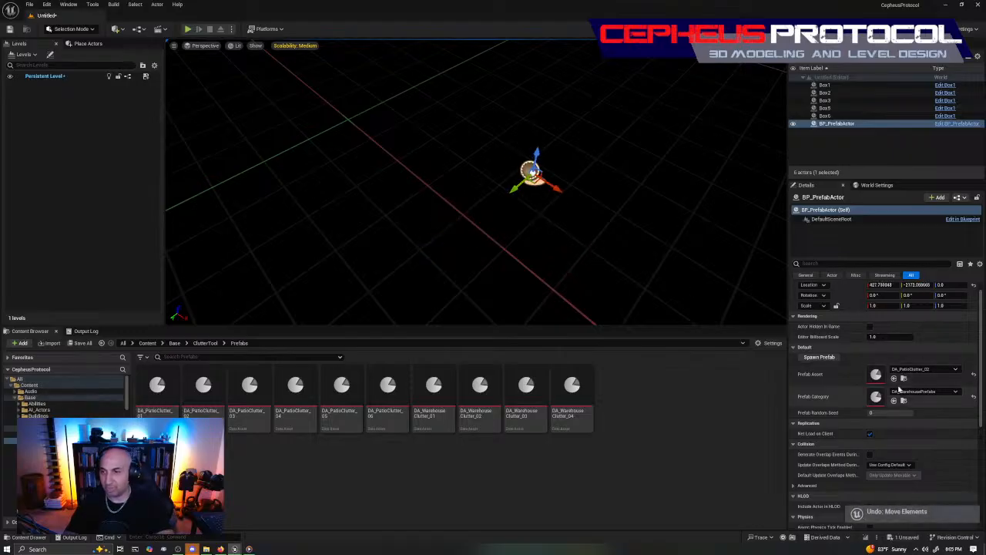
# Step: Try DA_WarehouseClutter_04 as the actor's Prefab Asset, and switch its Prefab Category to DA_PatioPrefabs
pyautogui.click(921, 369)
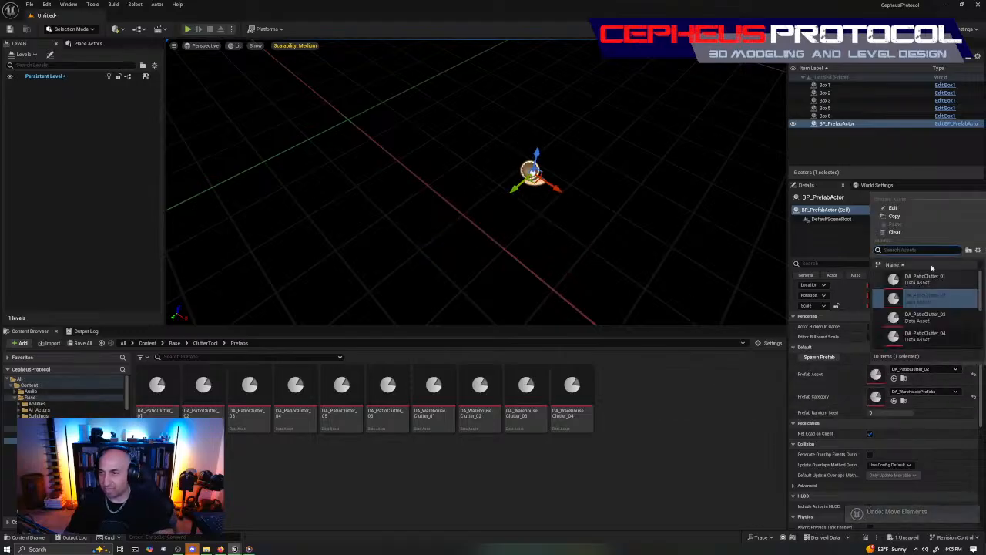
pyautogui.scroll(-5, 951, 300)
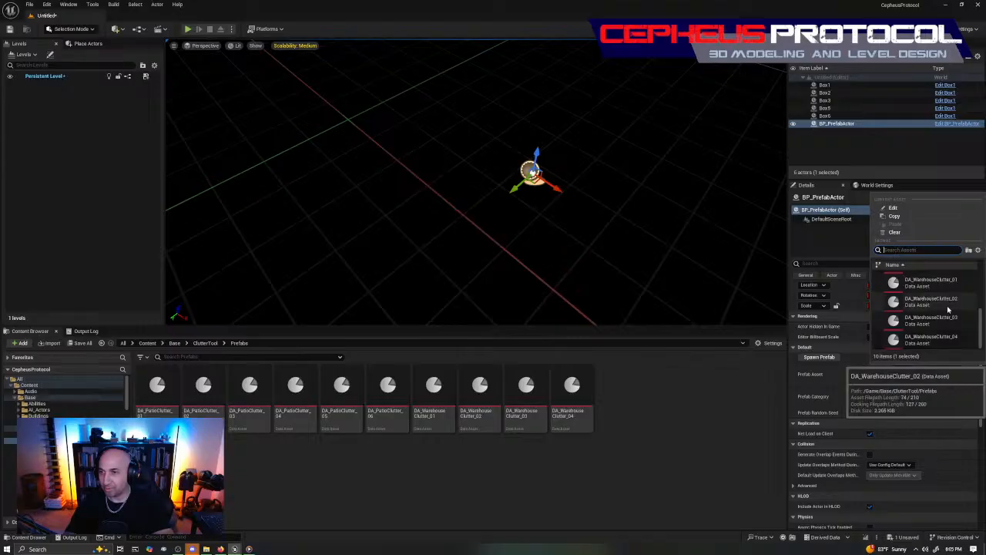
pyautogui.click(929, 339)
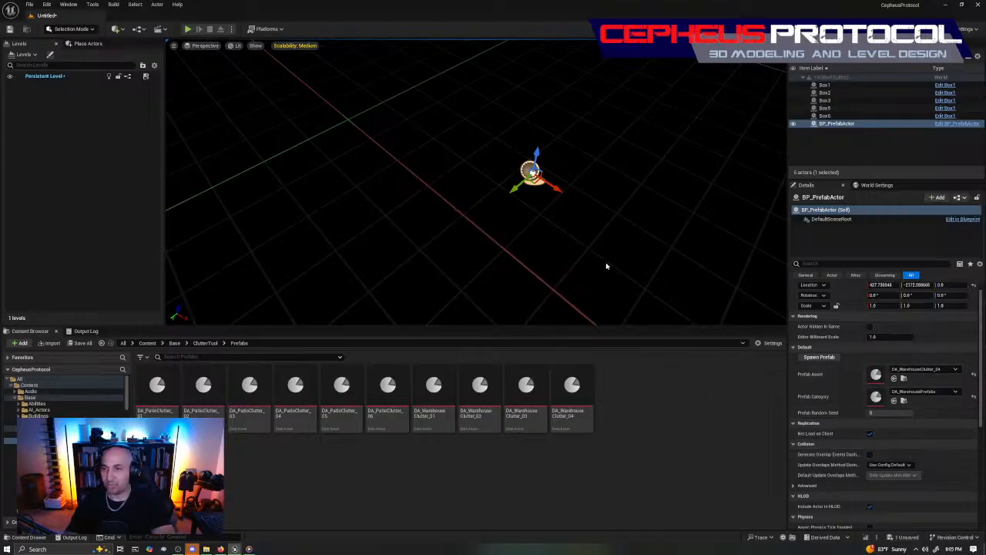
pyautogui.moveTo(649, 215)
pyautogui.mouseDown(button='right')
pyautogui.moveTo(628, 215)
pyautogui.moveTo(650, 215)
pyautogui.mouseUp(button='right')
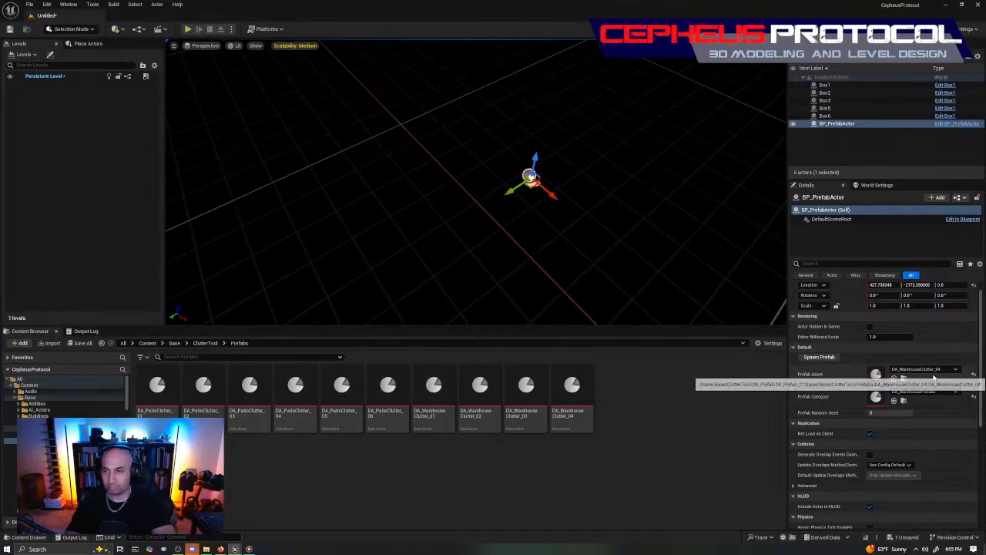
pyautogui.moveTo(519, 171); pyautogui.dragTo(533, 174, button='right')
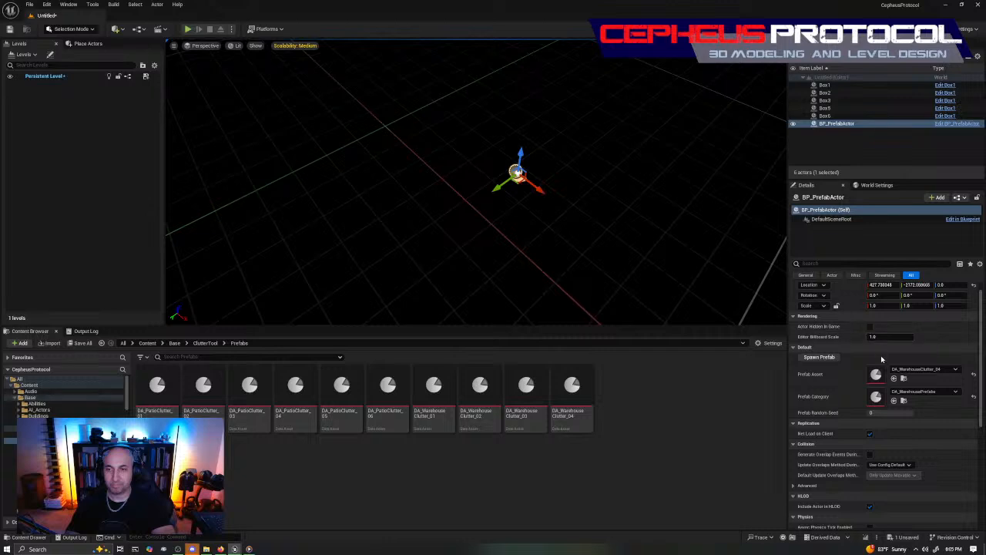
pyautogui.click(921, 391)
pyautogui.click(926, 305)
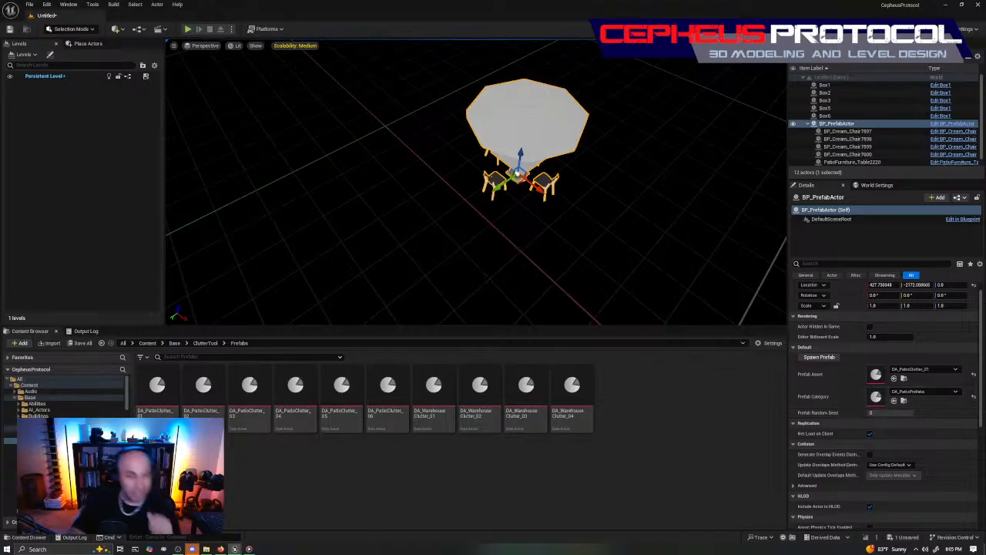
# Step: Open the DA_WarehousePrefabs data asset in the Categories folder and add four elements to its Prefabs array
pyautogui.click(47, 435)
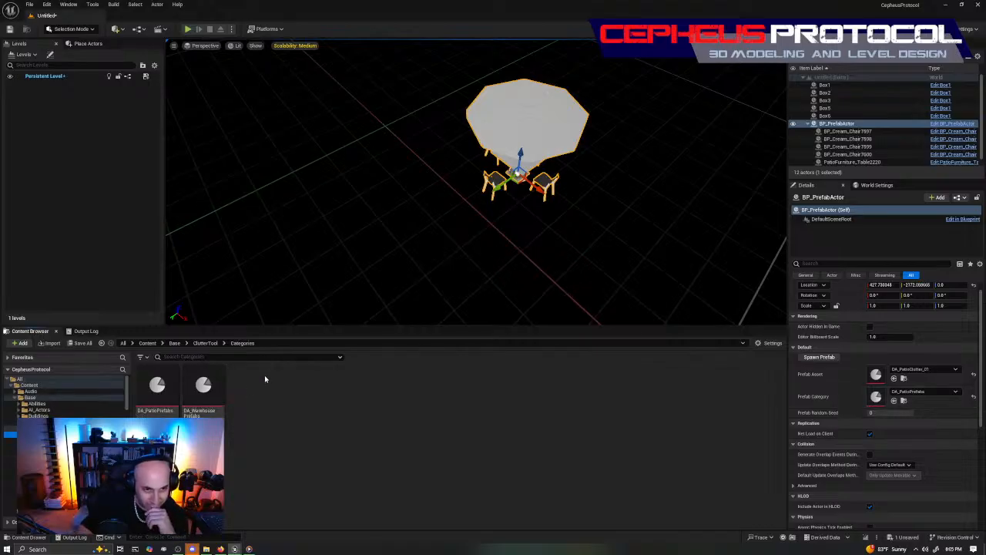
pyautogui.doubleClick(204, 383)
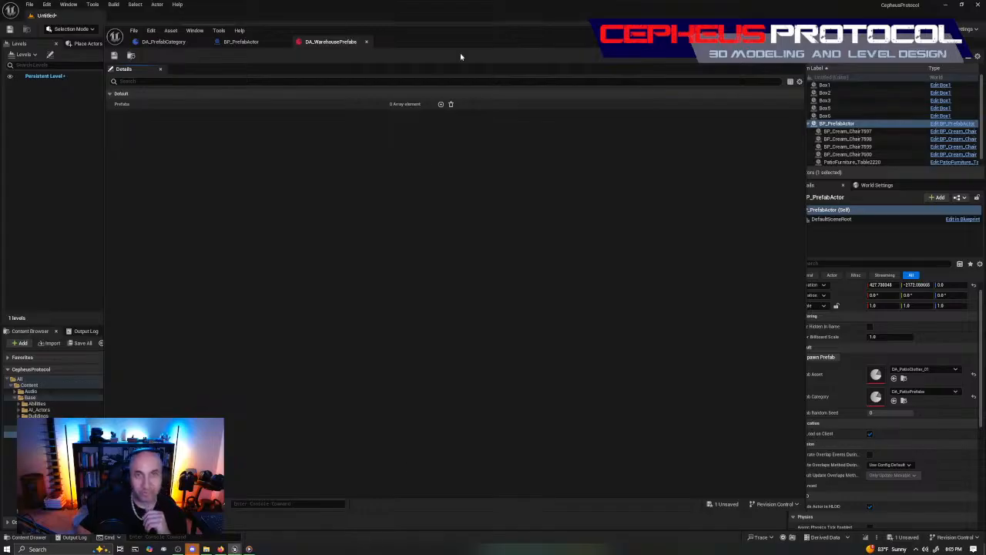
pyautogui.moveTo(525, 34); pyautogui.dragTo(539, 26)
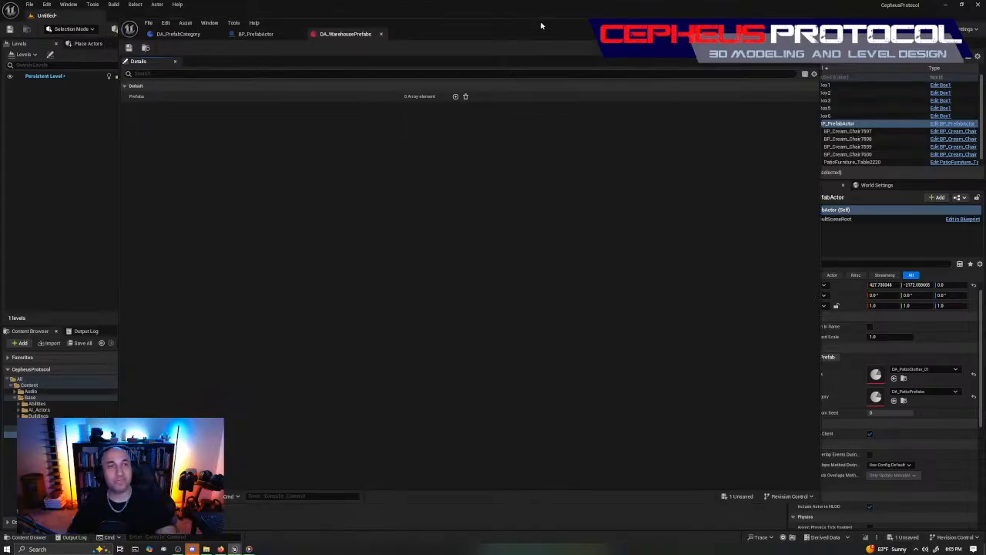
pyautogui.click(455, 97)
pyautogui.click(456, 97)
pyautogui.click(455, 97)
pyautogui.click(455, 98)
# Step: Assign DA_WarehouseClutter_01 and DA_WarehouseClutter_02 to the first two elements of the Prefabs array
pyautogui.click(480, 109)
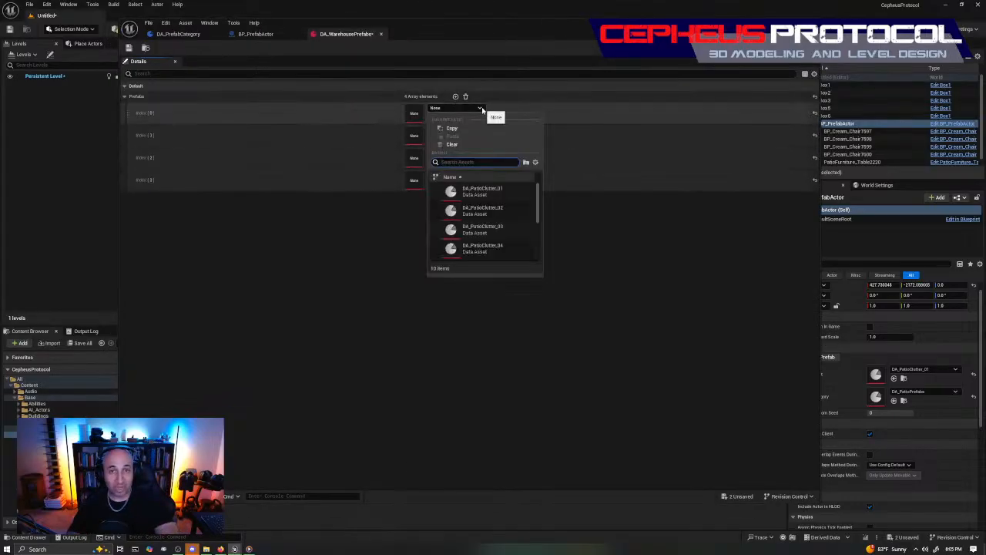
pyautogui.scroll(-4, 500, 212)
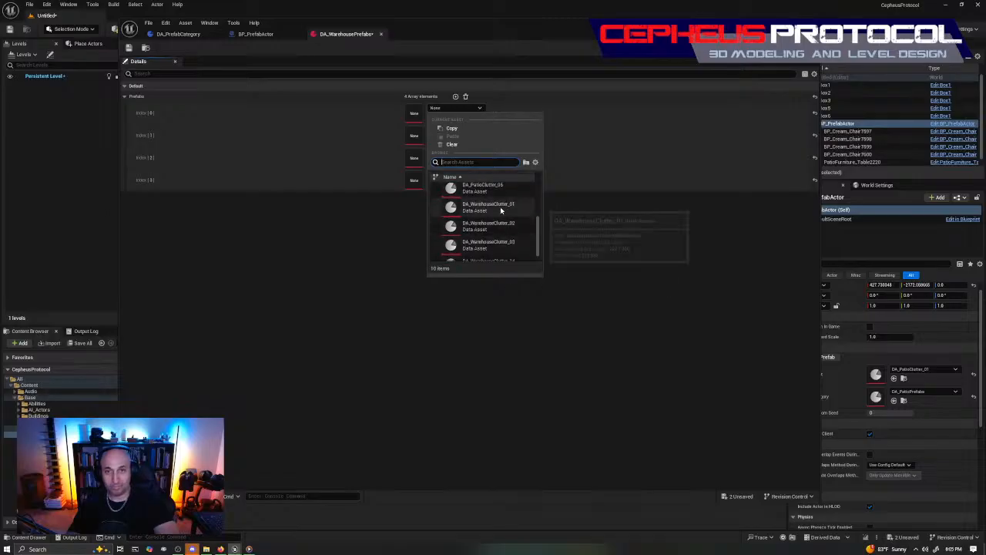
pyautogui.click(501, 209)
pyautogui.click(476, 133)
pyautogui.scroll(-1, 511, 233)
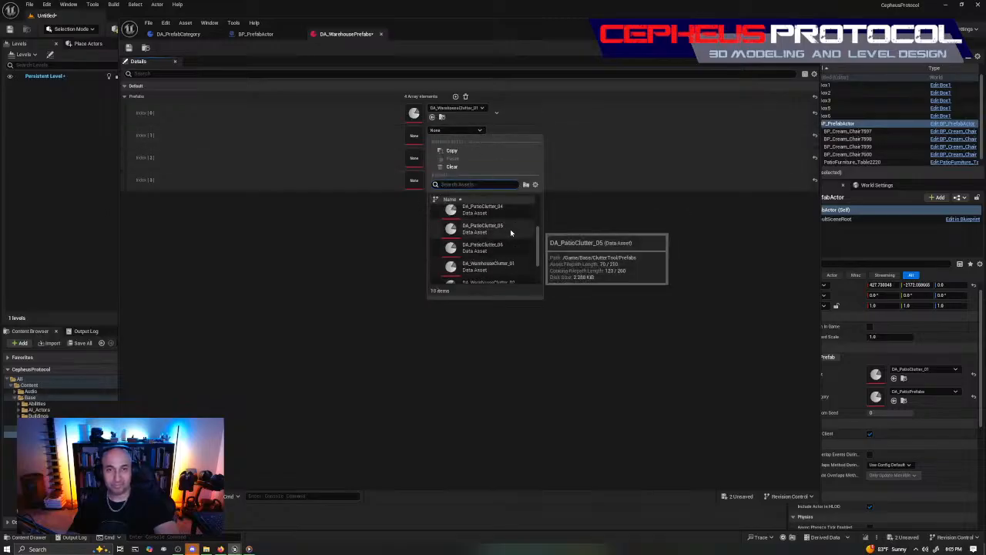
pyautogui.scroll(-1, 511, 232)
pyautogui.click(517, 266)
# Step: Assign DA_WarehouseClutter_03 and DA_WarehouseClutter_04 to the last two Prefabs elements, and leave the asset editor for the level
pyautogui.click(462, 153)
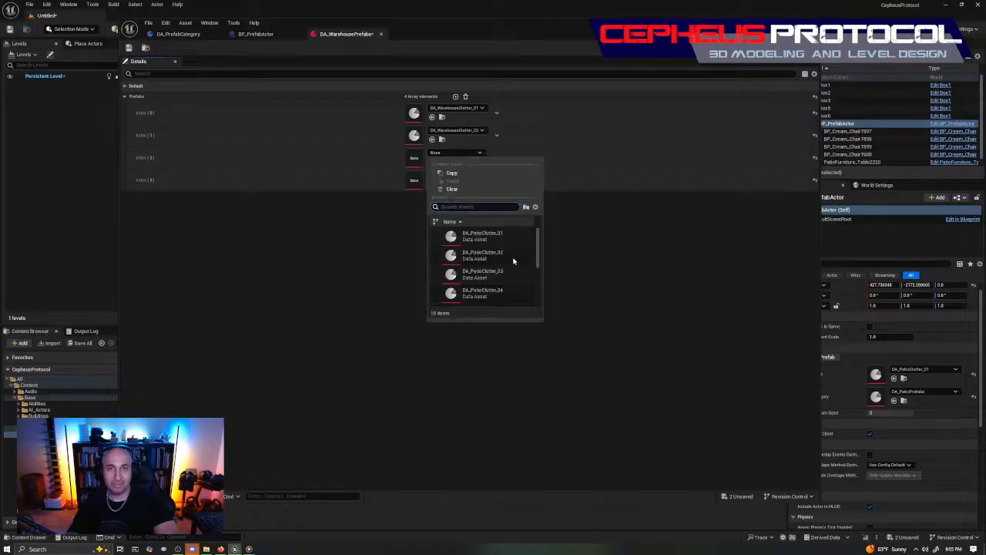
pyautogui.scroll(-4, 522, 258)
pyautogui.click(510, 282)
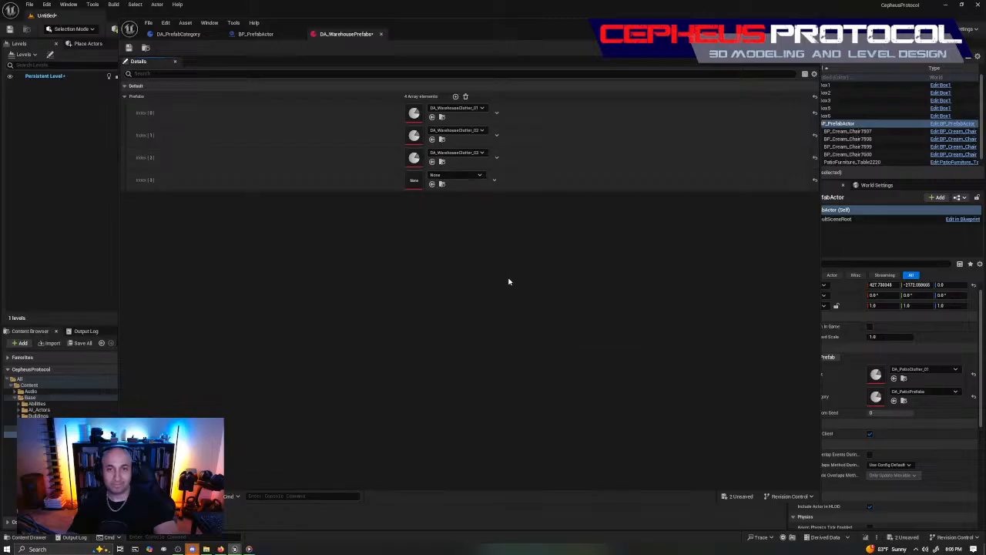
pyautogui.click(466, 175)
pyautogui.scroll(-4, 499, 300)
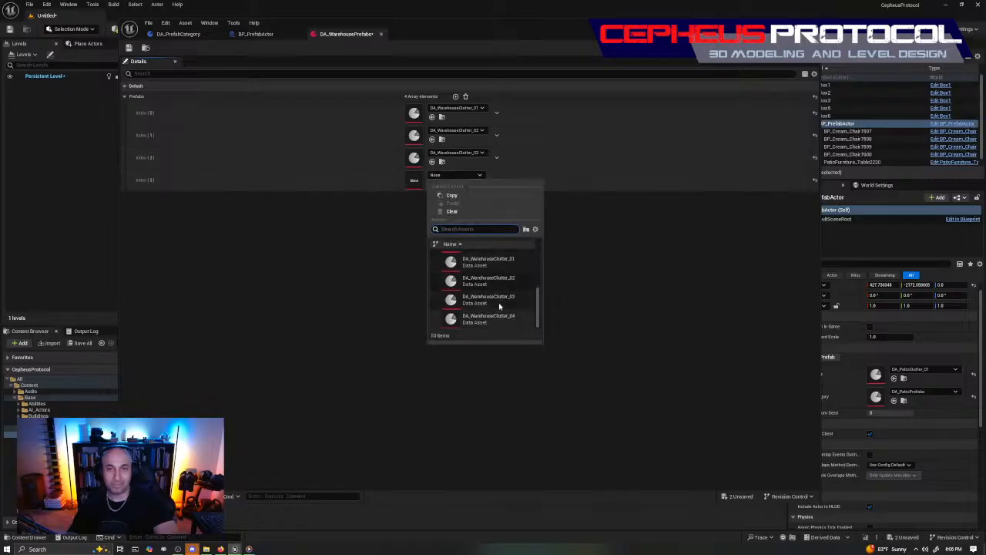
pyautogui.click(500, 318)
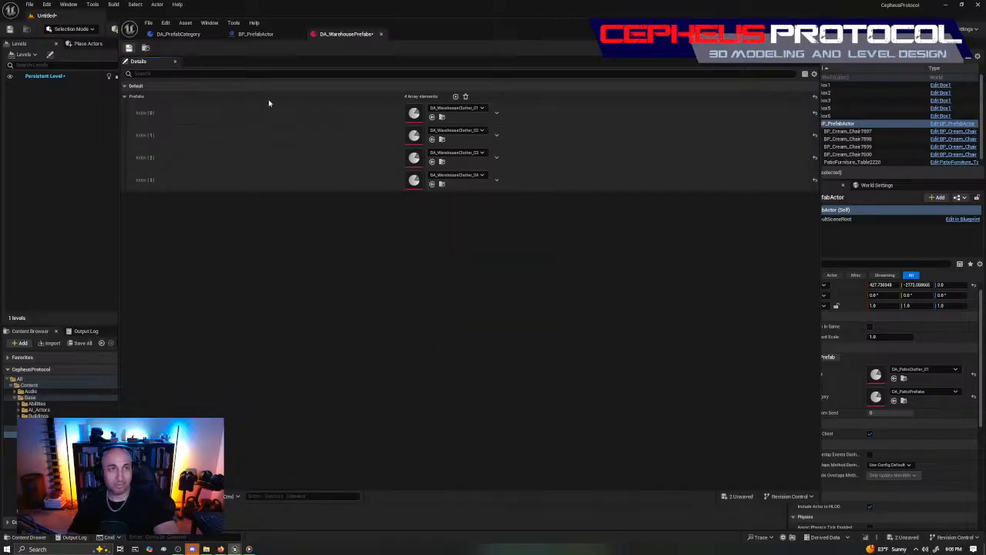
pyautogui.click(380, 35)
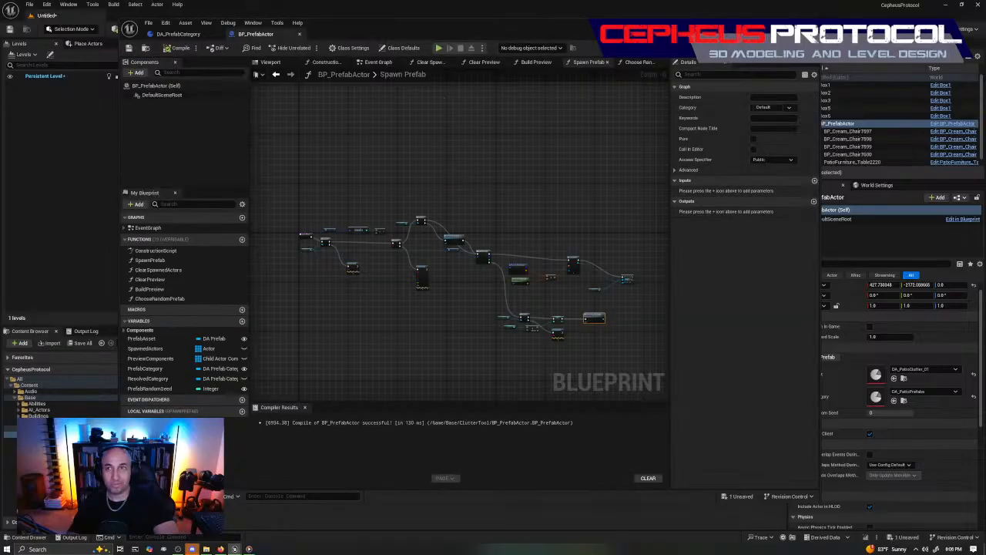
pyautogui.click(780, 23)
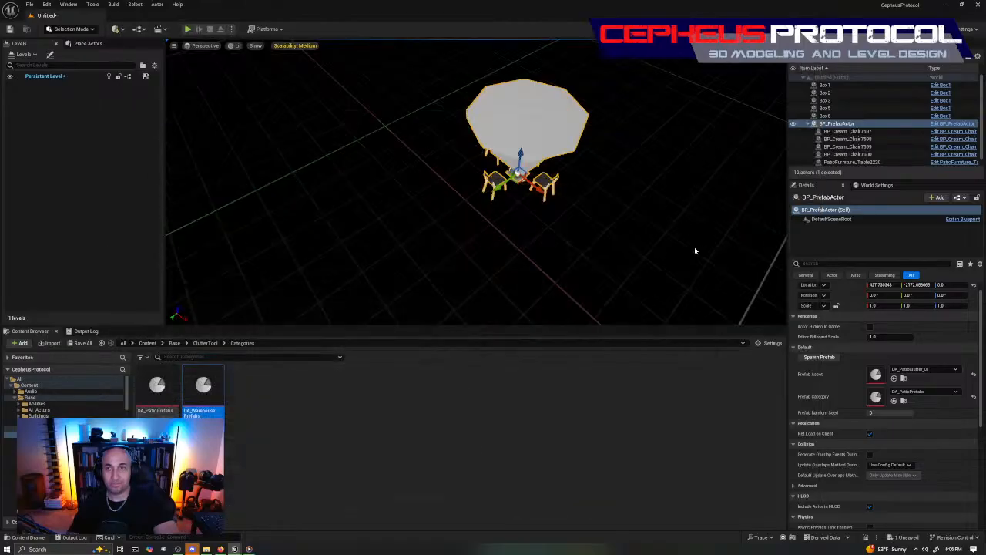
# Step: Set the selected prefab actor's Prefab Category to DA_WarehousePrefabs
pyautogui.click(925, 391)
pyautogui.click(924, 321)
pyautogui.moveTo(549, 185); pyautogui.dragTo(578, 208, button='right')
pyautogui.press('w')
pyautogui.press('s')
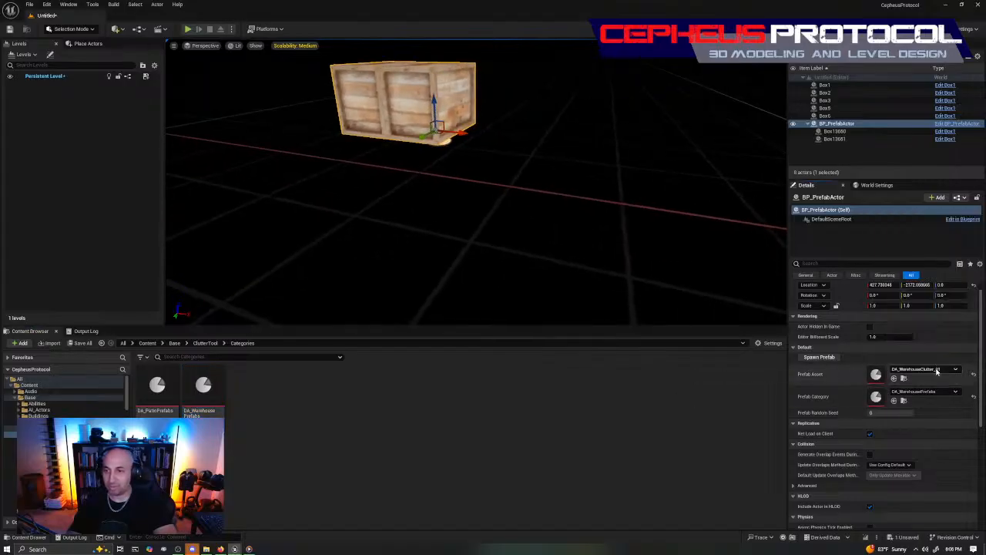
# Step: Try to set the prefab actor's Prefab Asset to DA_WarehouseClutter_03
pyautogui.click(938, 370)
pyautogui.click(731, 302)
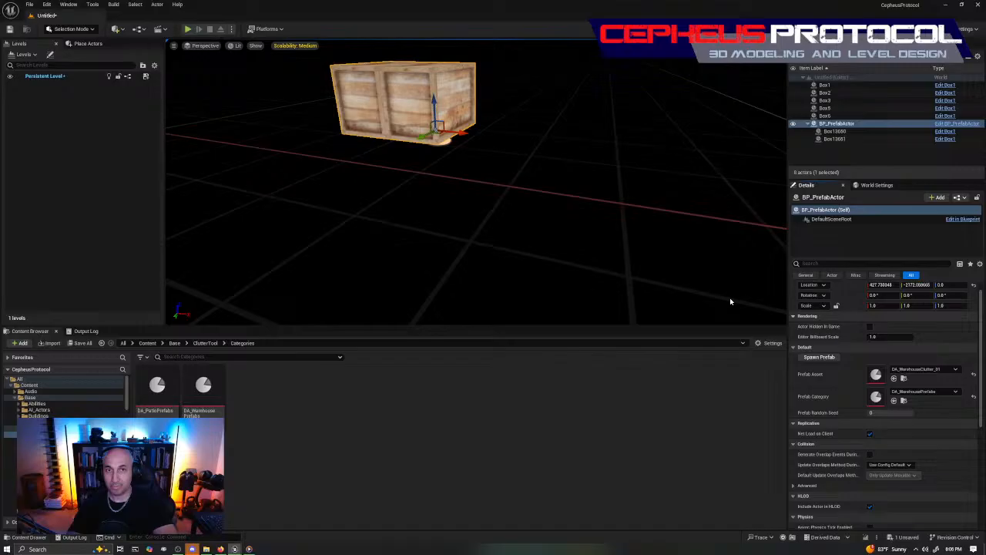
pyautogui.click(939, 370)
pyautogui.click(946, 336)
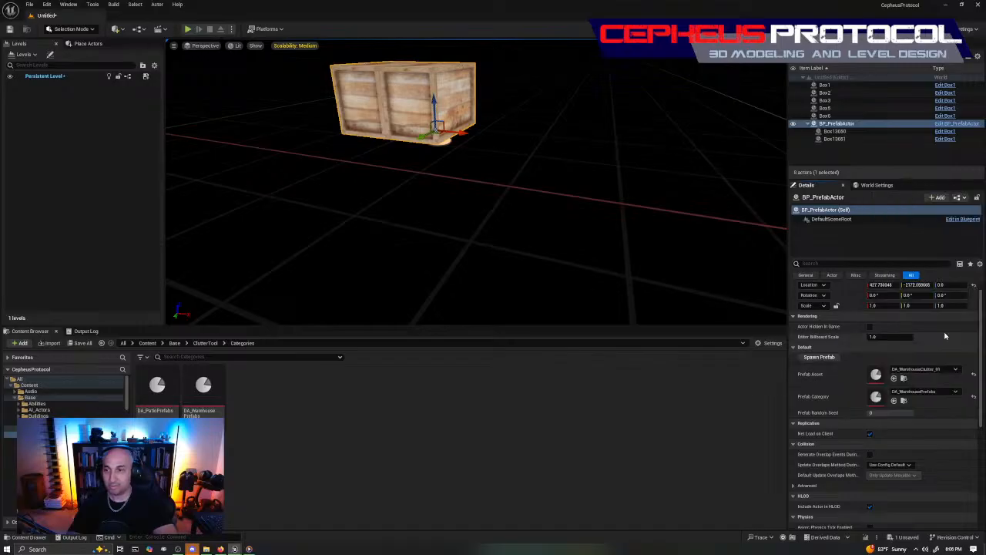
pyautogui.rightClick(606, 217)
pyautogui.moveTo(509, 181); pyautogui.dragTo(469, 198, button='right')
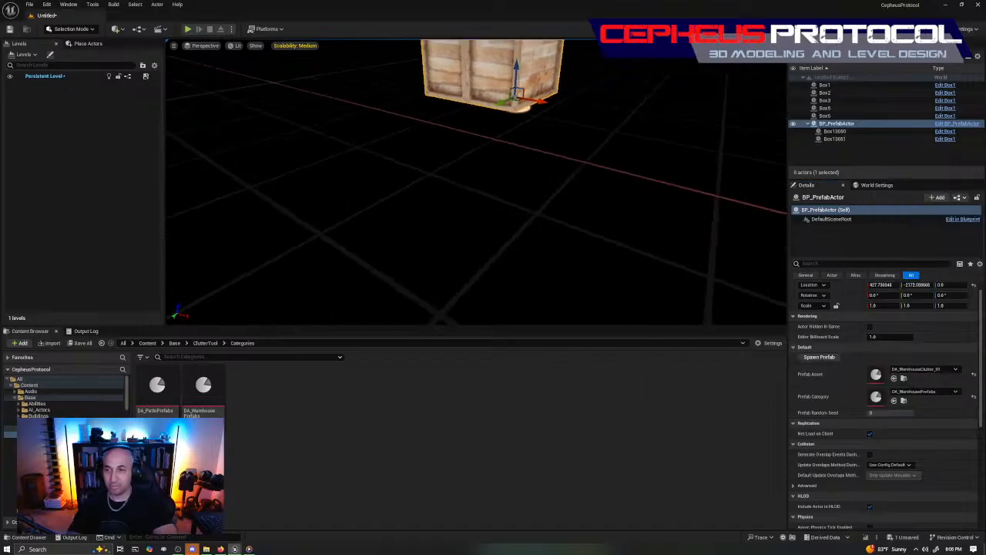
pyautogui.scroll(-1, 945, 376)
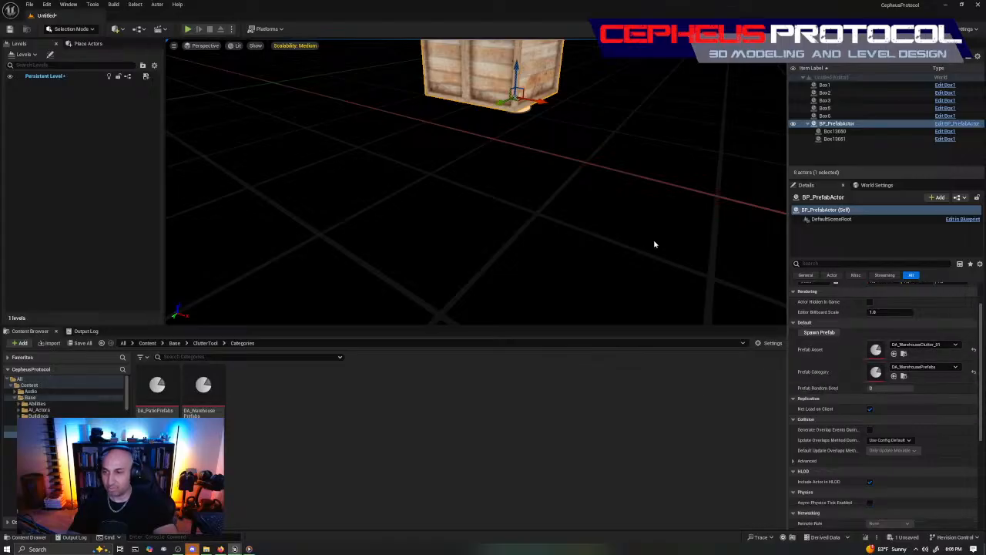
pyautogui.moveTo(654, 242); pyautogui.dragTo(607, 237, button='right')
pyautogui.press('w')
pyautogui.press('s')
pyautogui.click(957, 346)
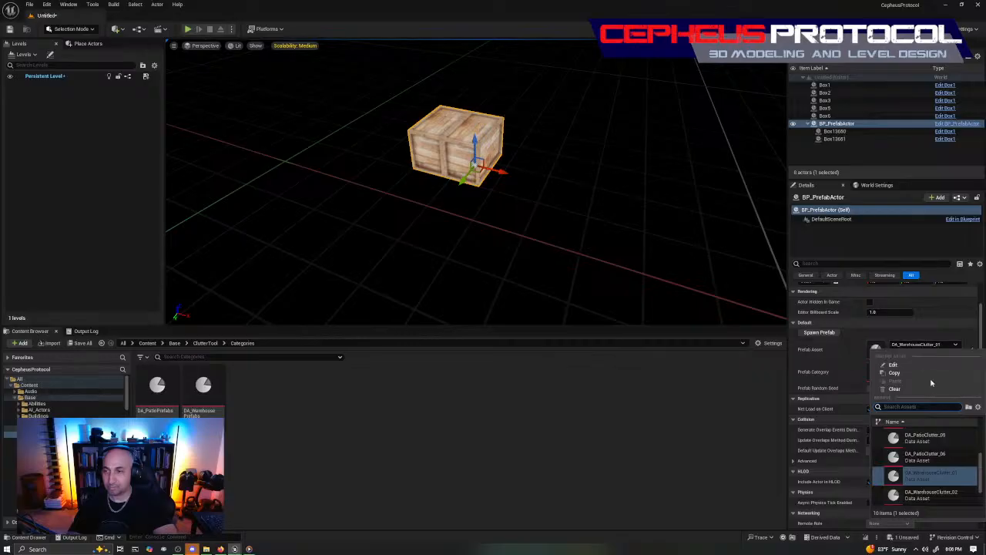
pyautogui.scroll(-1, 925, 463)
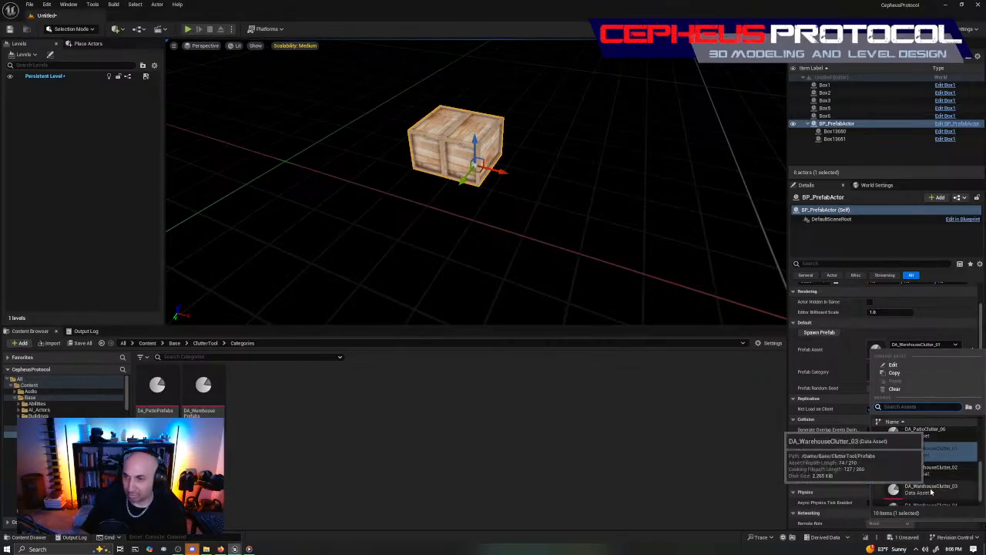
pyautogui.click(930, 487)
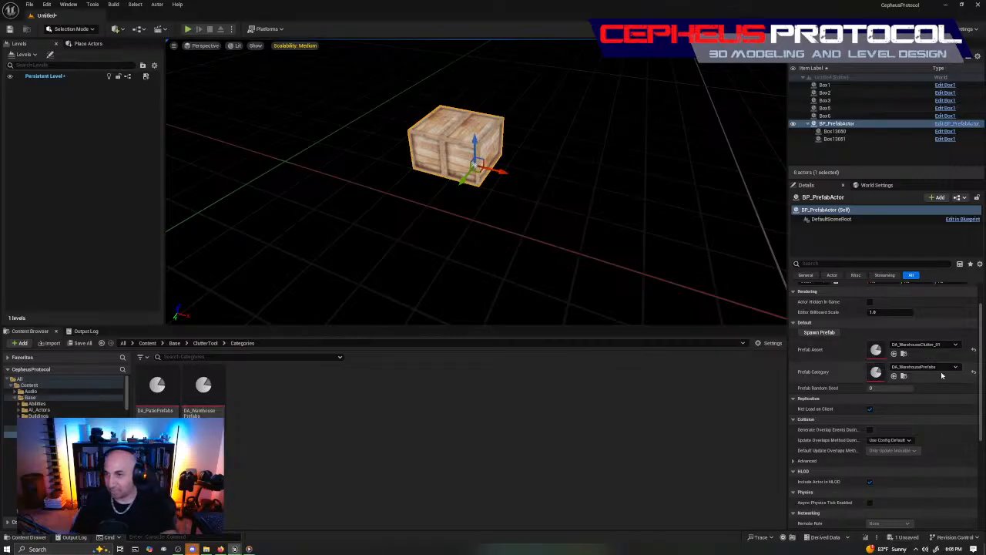
# Step: Try to set the prefab actor's Prefab Asset to DA_WarehouseClutter_02
pyautogui.click(949, 345)
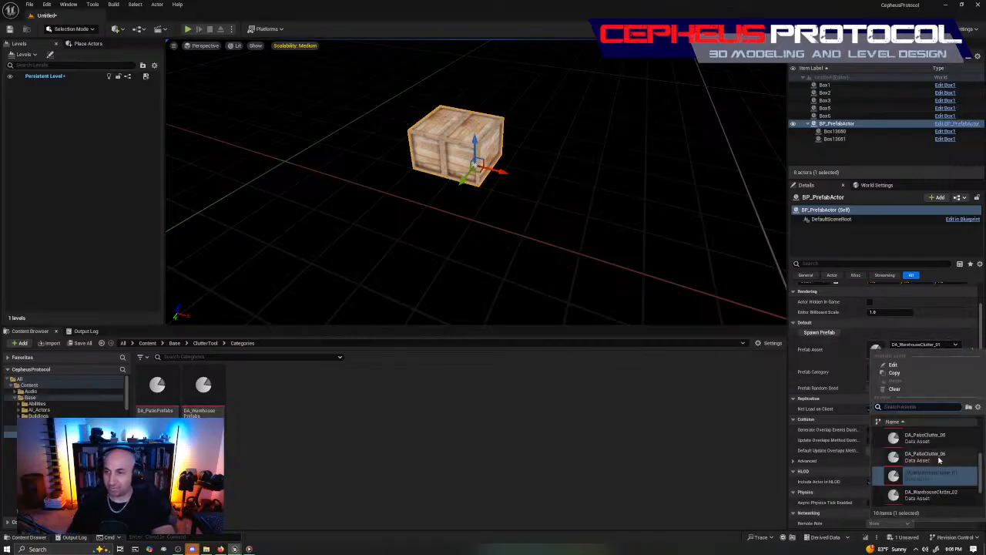
pyautogui.press('Escape')
pyautogui.click(929, 346)
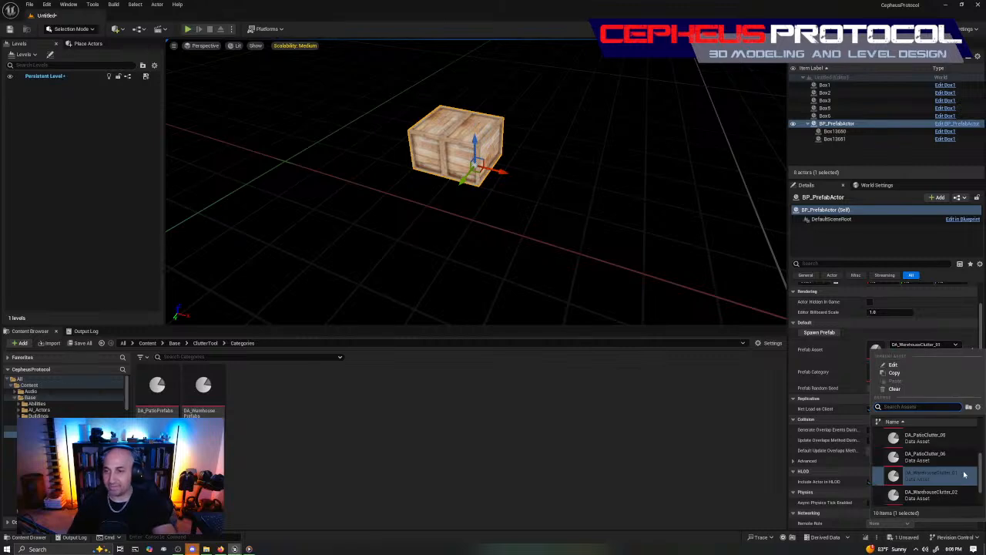
pyautogui.scroll(-2, 967, 460)
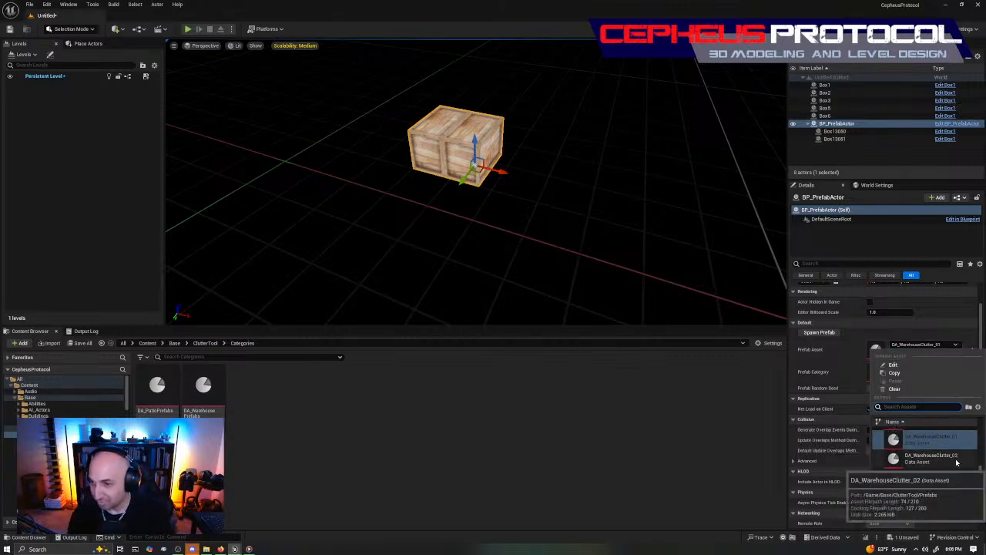
pyautogui.click(957, 460)
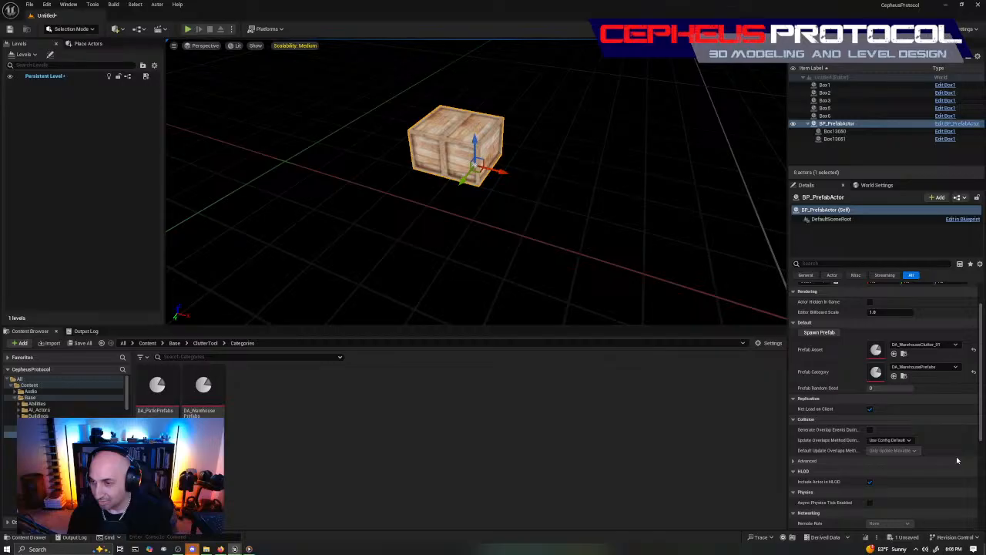
pyautogui.click(956, 345)
pyautogui.click(694, 409)
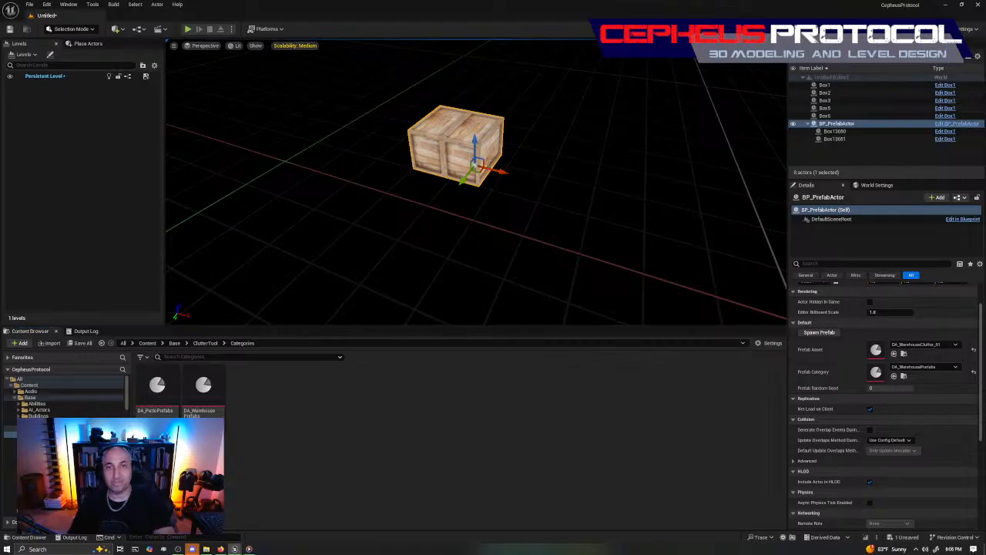
# Step: Run Spawn Prefab on the prefab actor and move the actor beside the crates left at its original spot
pyautogui.click(830, 332)
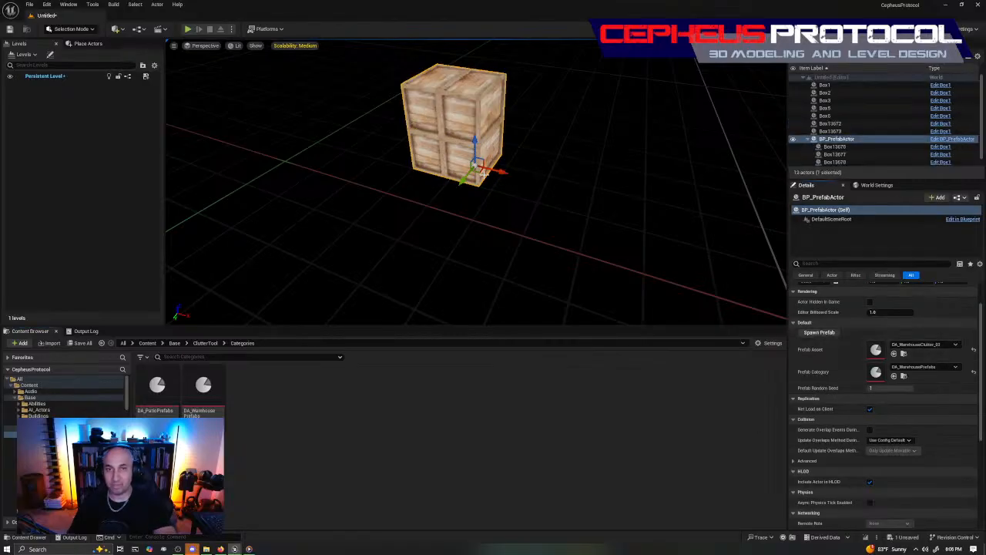
pyautogui.moveTo(479, 168); pyautogui.dragTo(647, 211)
pyautogui.moveTo(493, 267); pyautogui.dragTo(601, 240, button='right')
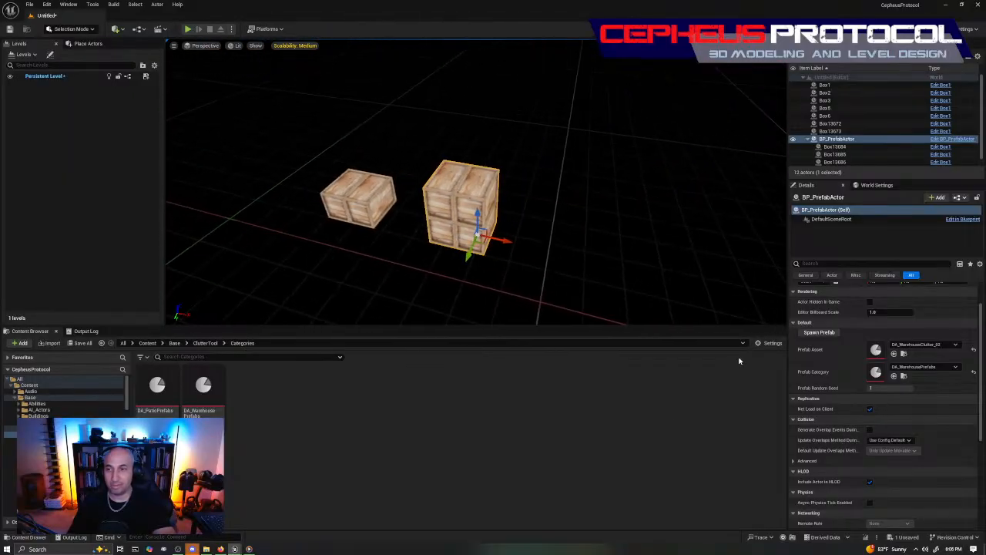
# Step: Spawn further warehouse prefabs from the prefab actor, moving it to a free spot on the floor after each spawn
pyautogui.click(820, 333)
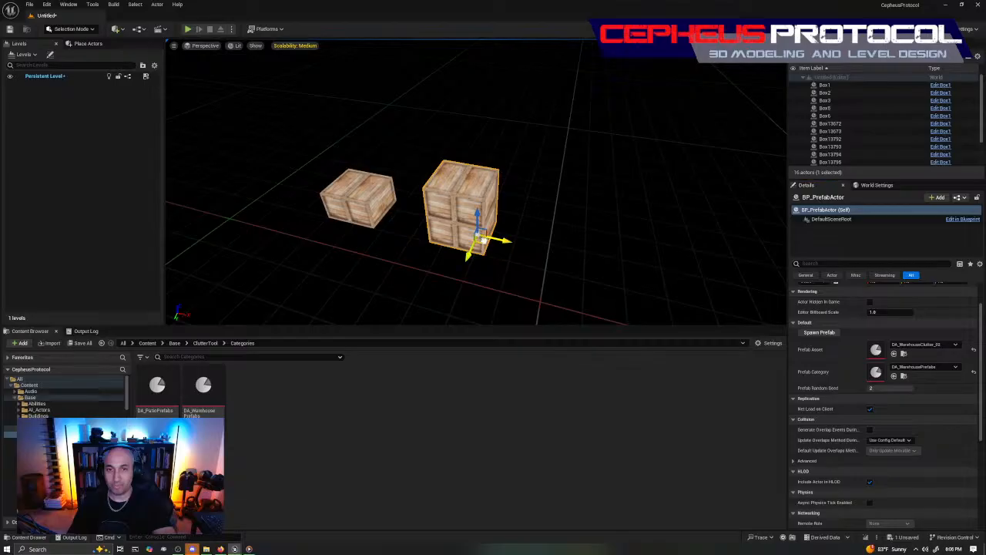
pyautogui.moveTo(484, 240); pyautogui.dragTo(599, 241)
pyautogui.moveTo(562, 273); pyautogui.dragTo(601, 275, button='right')
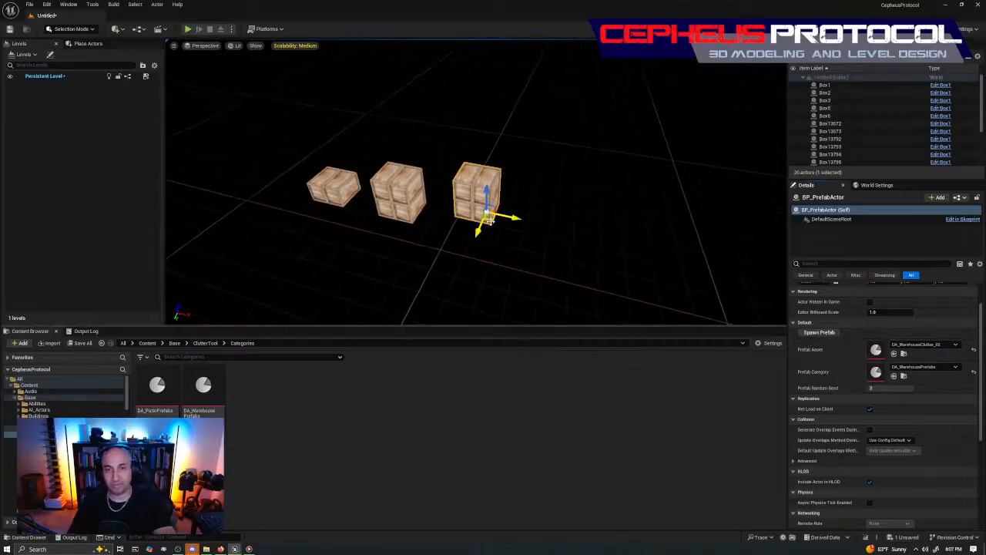
pyautogui.moveTo(493, 221); pyautogui.dragTo(522, 175)
pyautogui.moveTo(522, 176); pyautogui.dragTo(603, 225, button='right')
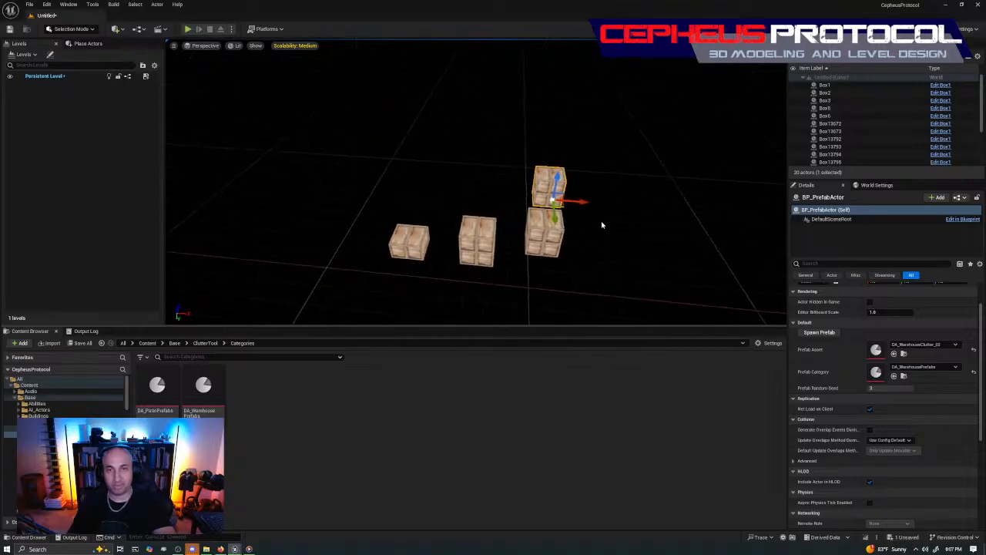
pyautogui.moveTo(565, 206); pyautogui.dragTo(412, 221)
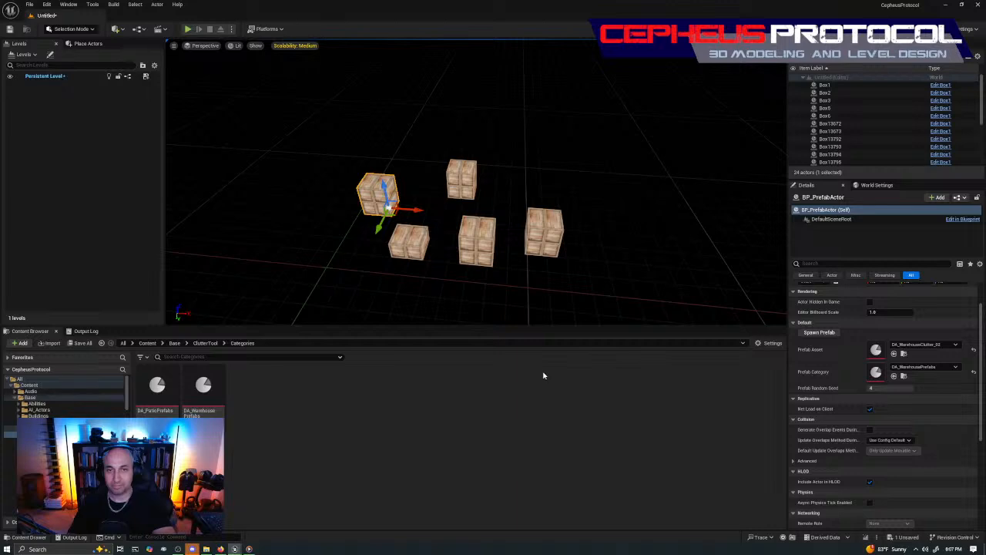
# Step: Undo the recent prefab spawns and moves, back to the prefab actor's original position
pyautogui.hotkey('ctrl', 'z')
pyautogui.hotkey('ctrl', 'z')
pyautogui.hotkey('ctrl', 'z')
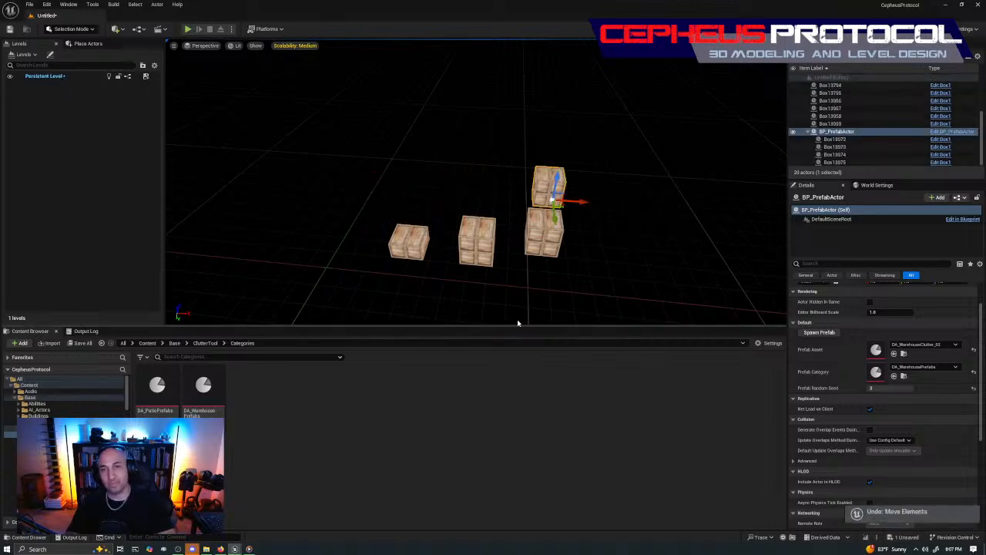
pyautogui.hotkey('ctrl', 'z')
pyautogui.hotkey('ctrl', 'z')
pyautogui.hotkey('ctrl', 'z')
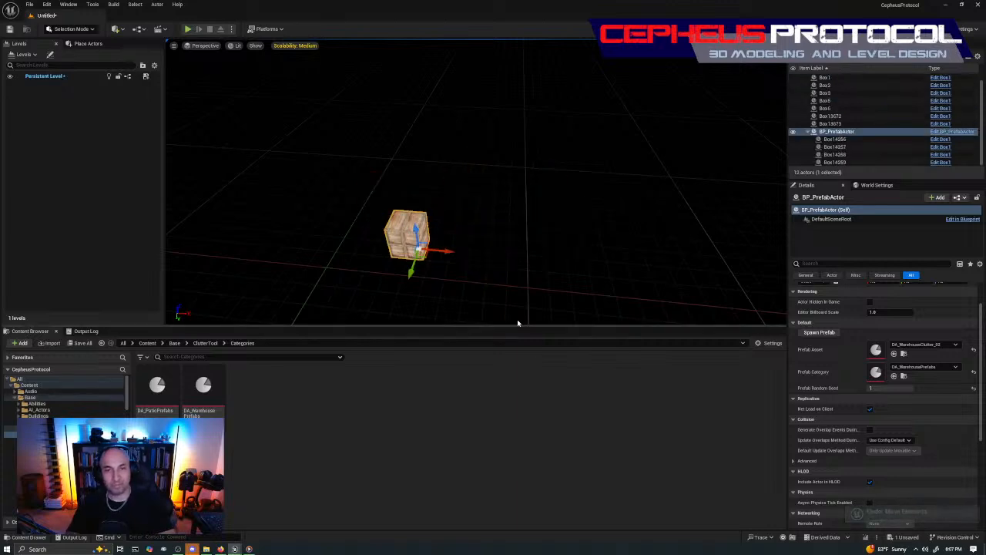
# Step: Move the prefab actor away from the leftover crates and delete those crates from the level
pyautogui.moveTo(420, 252); pyautogui.dragTo(539, 245)
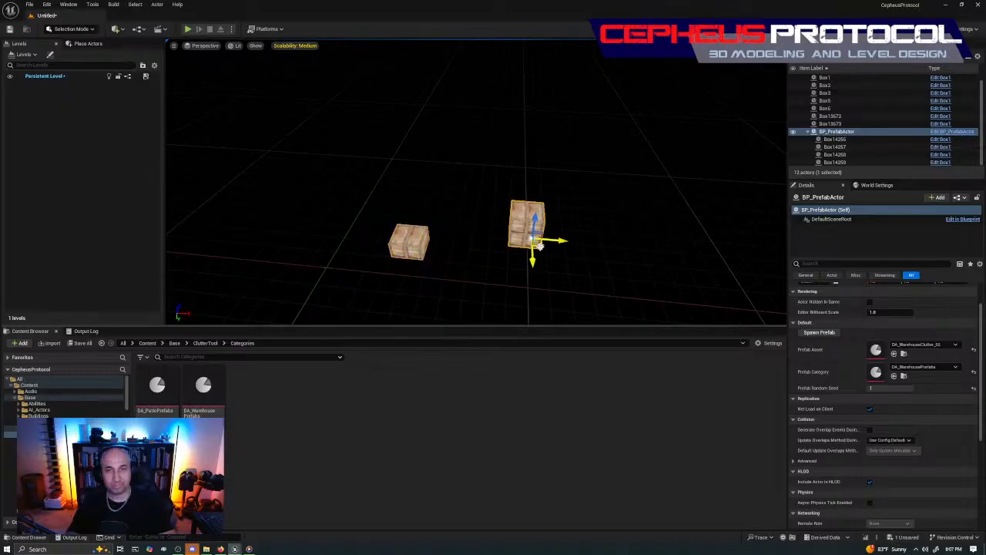
pyautogui.click(420, 228)
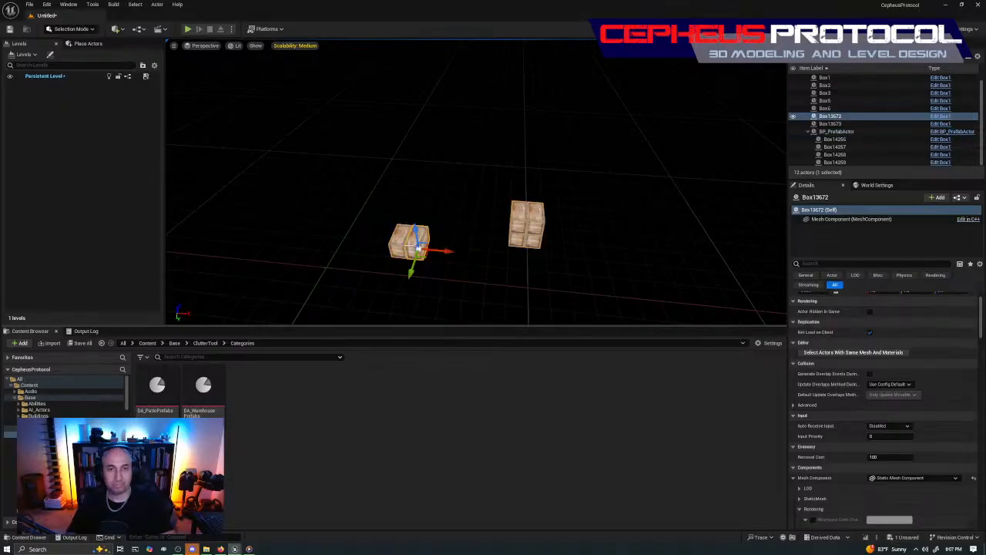
pyautogui.press('Delete')
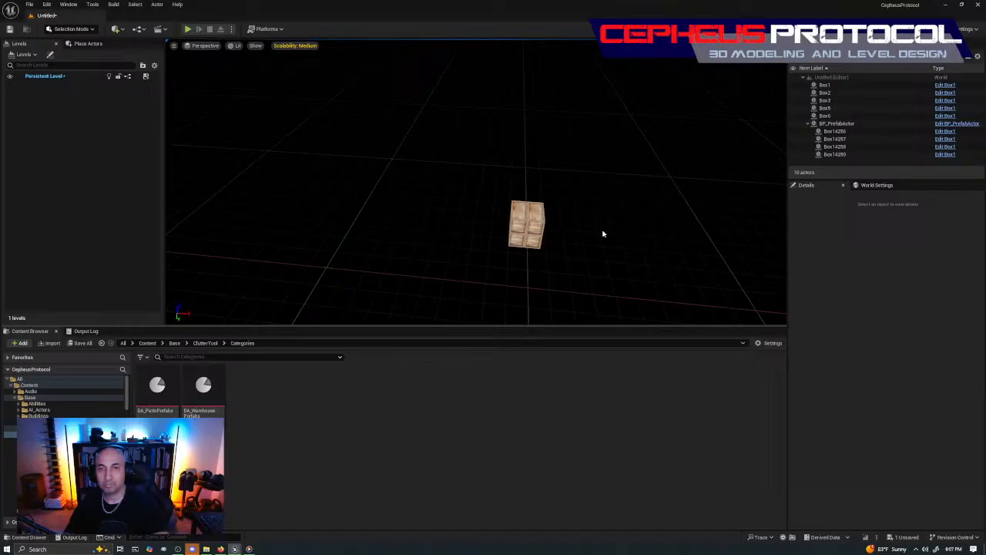
# Step: Select the prefab actor and move its crate stack to another spot on the floor
pyautogui.click(536, 247)
pyautogui.moveTo(540, 246); pyautogui.dragTo(530, 247, button='right')
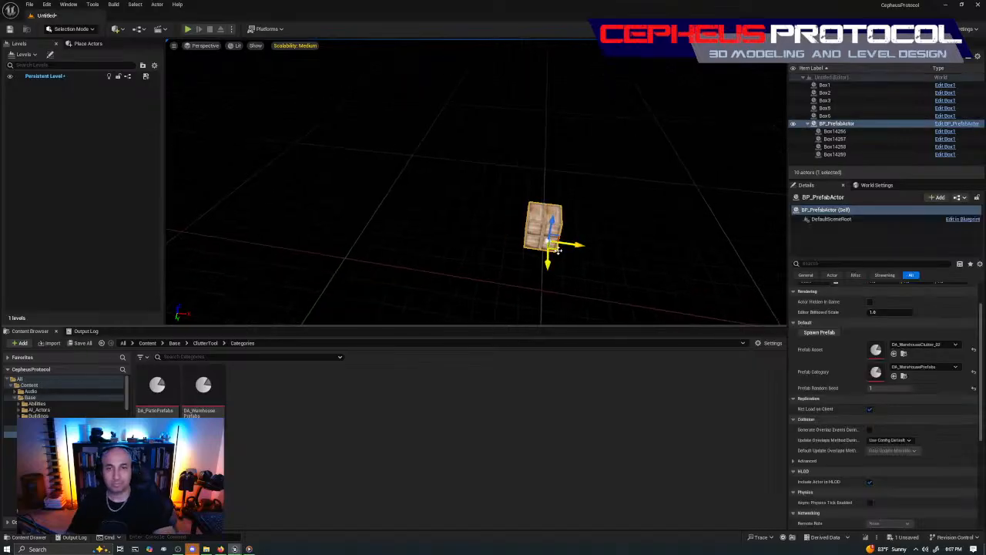
pyautogui.moveTo(558, 249); pyautogui.dragTo(412, 242)
pyautogui.moveTo(411, 242); pyautogui.dragTo(300, 284, button='right')
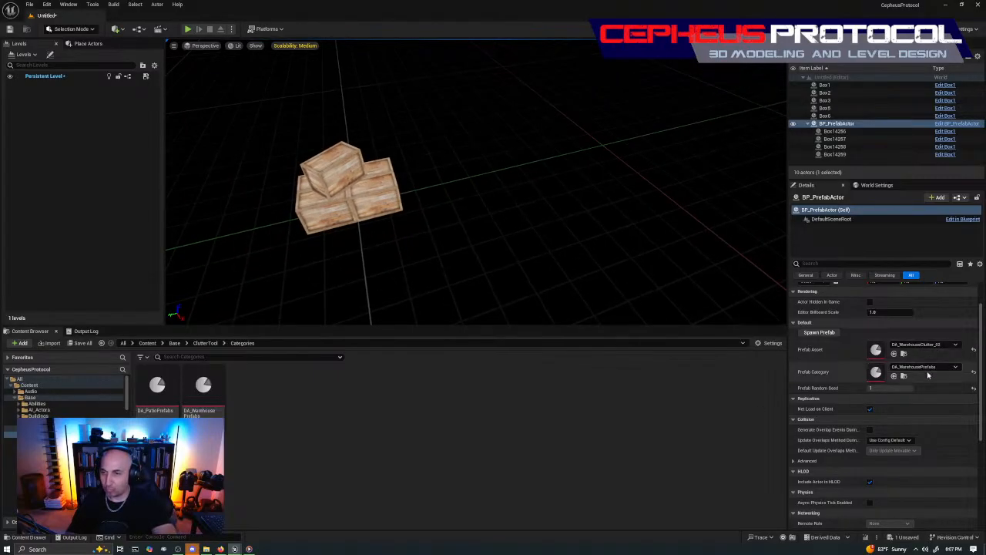
# Step: Try to switch the prefab actor's Prefab Asset by reselecting DA_WarehouseClutter_02, then choosing DA_WarehouseClutter_01 and DA_WarehouseClutter_03
pyautogui.click(949, 344)
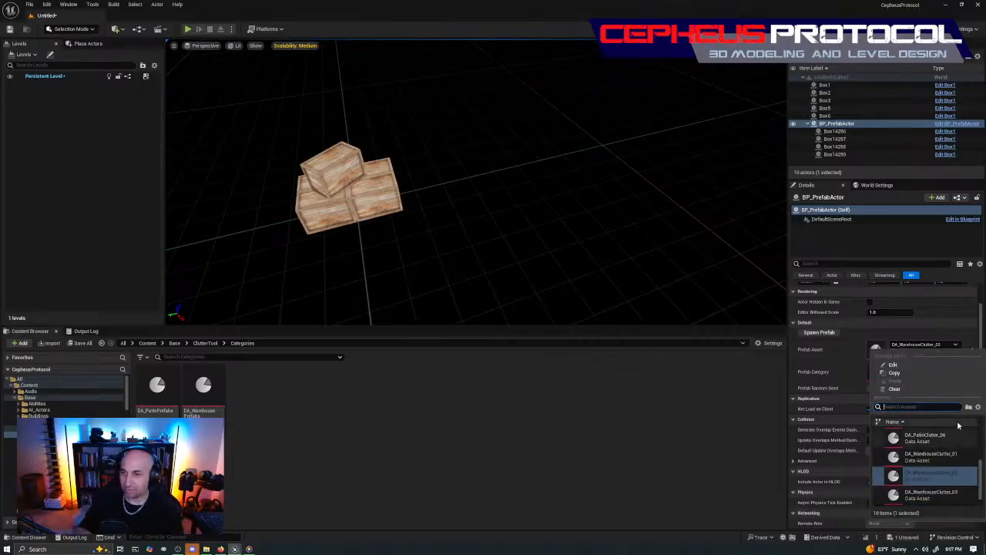
pyautogui.click(958, 474)
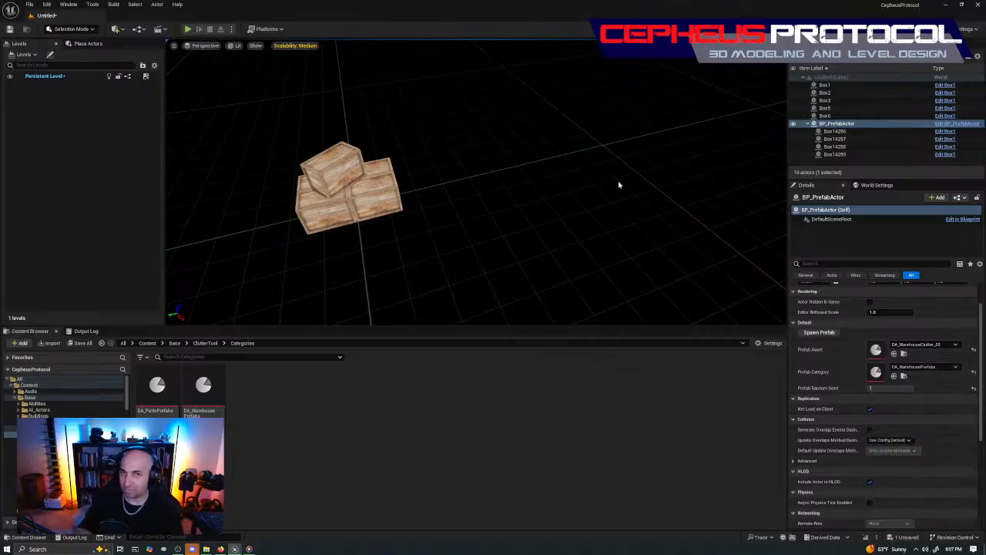
pyautogui.moveTo(615, 180)
pyautogui.mouseDown(button='right')
pyautogui.moveTo(624, 182)
pyautogui.moveTo(601, 177)
pyautogui.moveTo(614, 181)
pyautogui.mouseUp(button='right')
pyautogui.press('w')
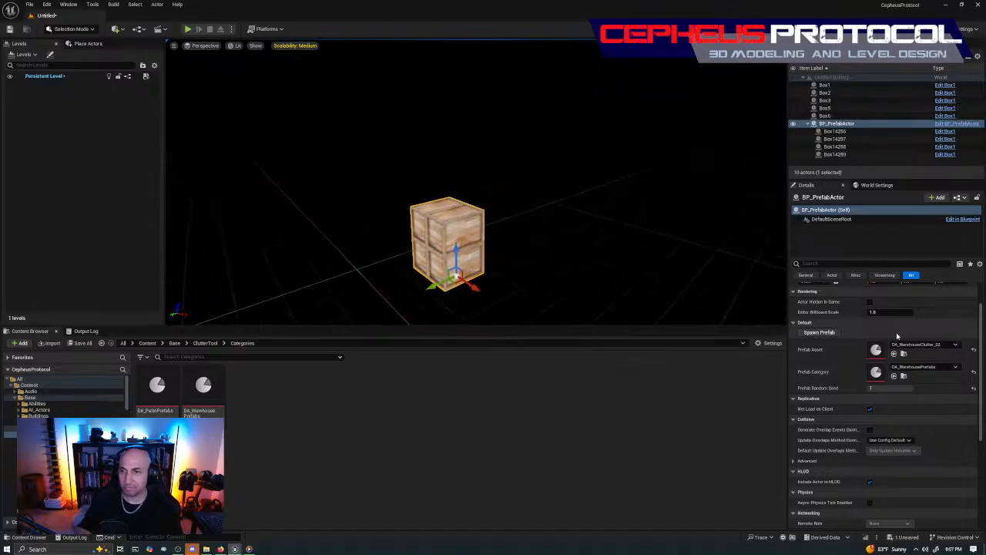
pyautogui.click(924, 344)
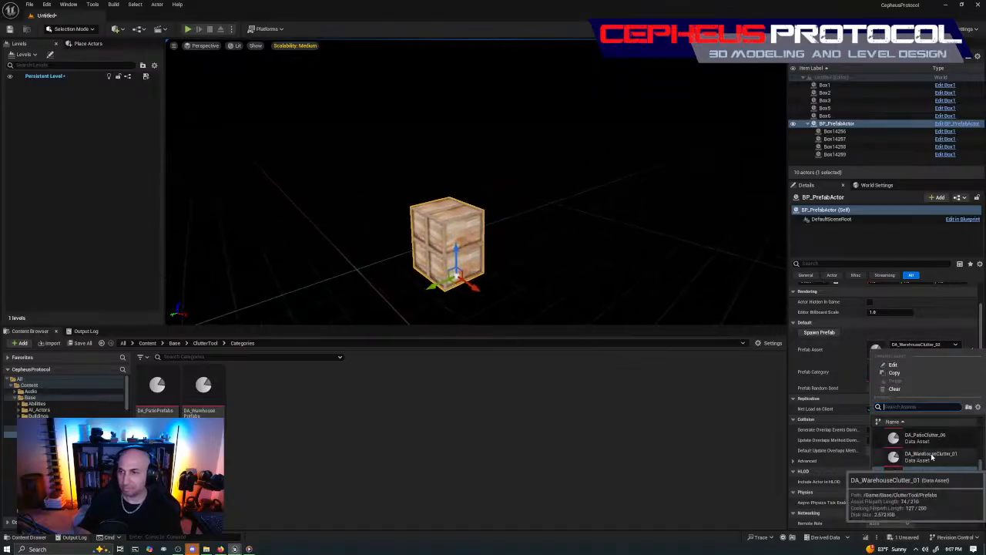
pyautogui.click(932, 457)
pyautogui.click(937, 345)
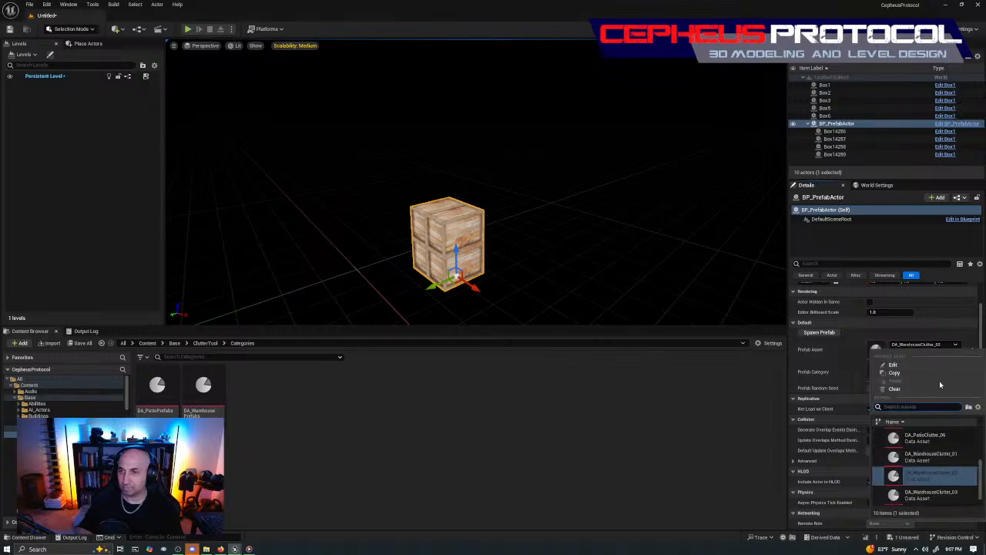
pyautogui.click(925, 474)
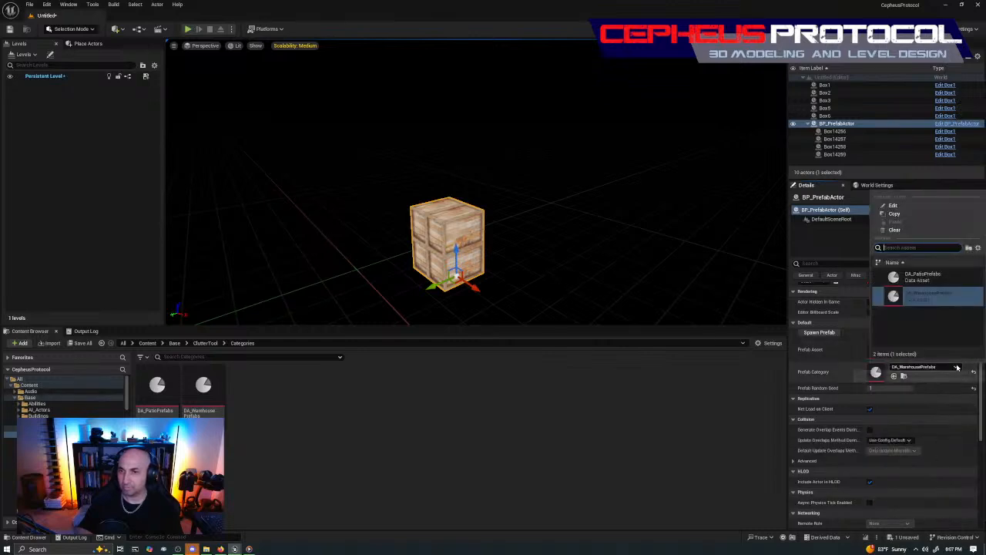
pyautogui.click(955, 345)
pyautogui.scroll(-1, 962, 441)
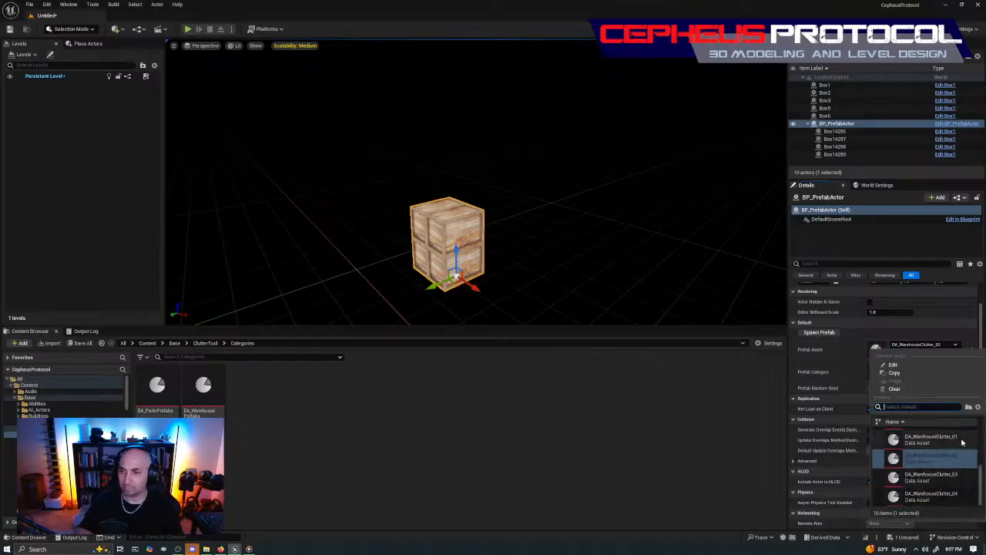
pyautogui.click(940, 480)
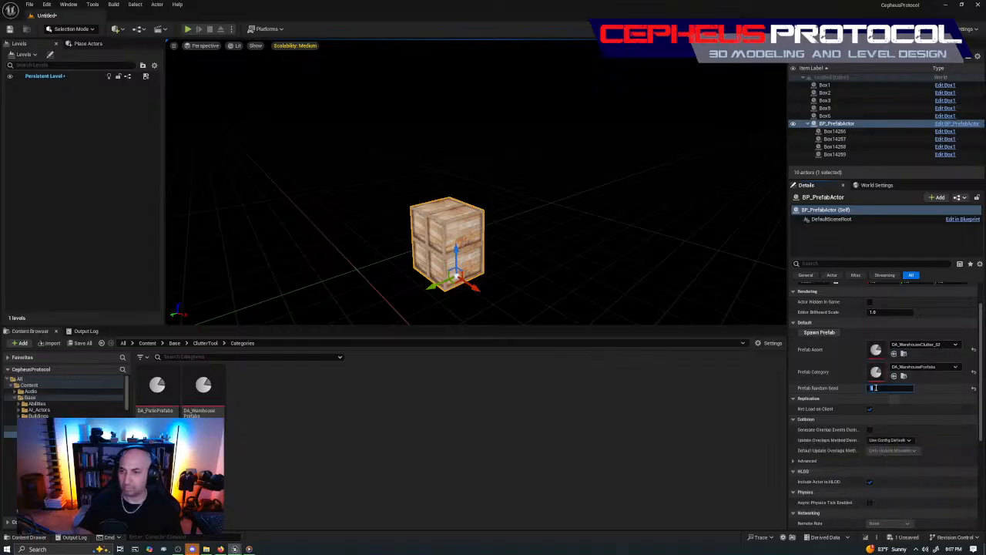
# Step: Set the prefab actor's Prefab Random Seed to 0 and view the crates from above
pyautogui.write('0')
pyautogui.press('Return')
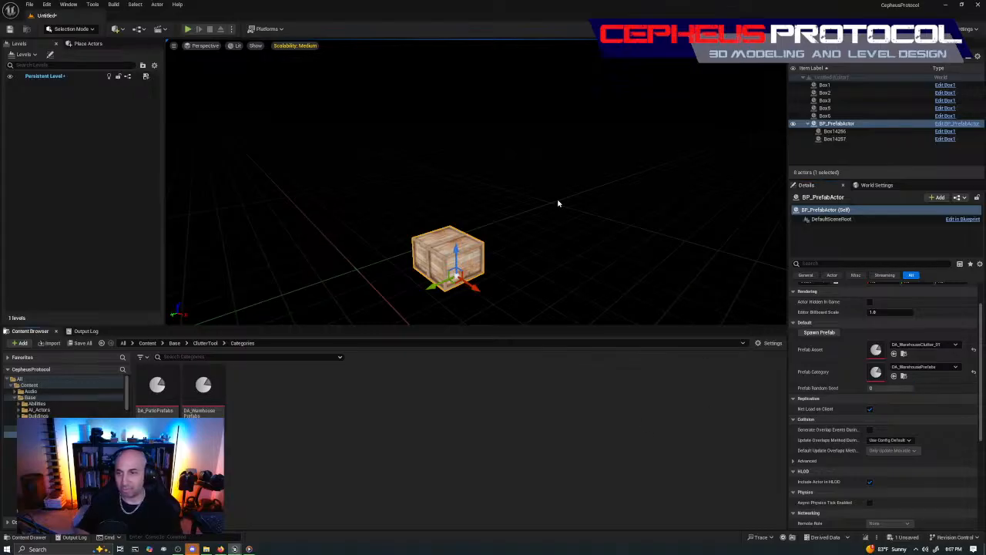
pyautogui.moveTo(552, 276); pyautogui.dragTo(539, 308, button='right')
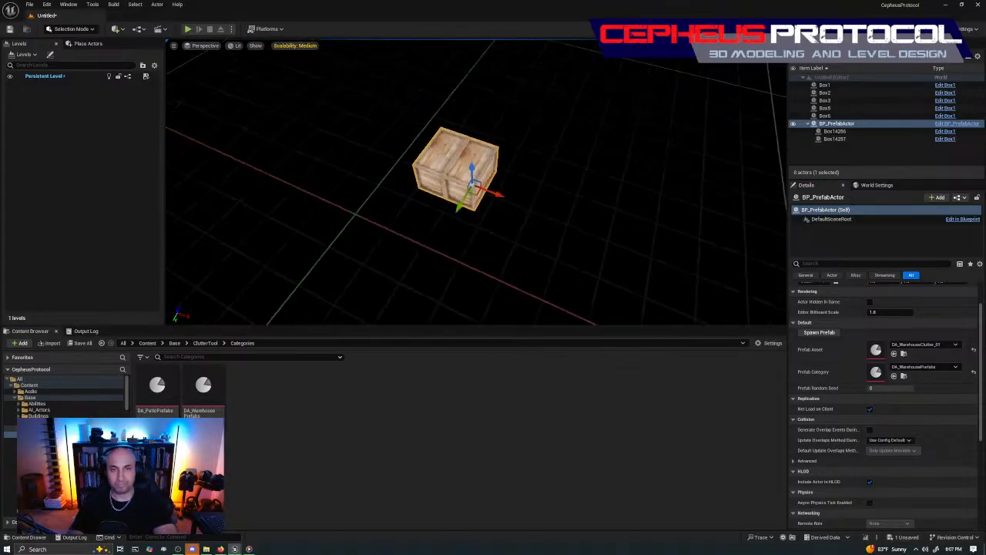
pyautogui.moveTo(476, 213); pyautogui.dragTo(493, 210, button='right')
pyautogui.moveTo(447, 197); pyautogui.dragTo(472, 188)
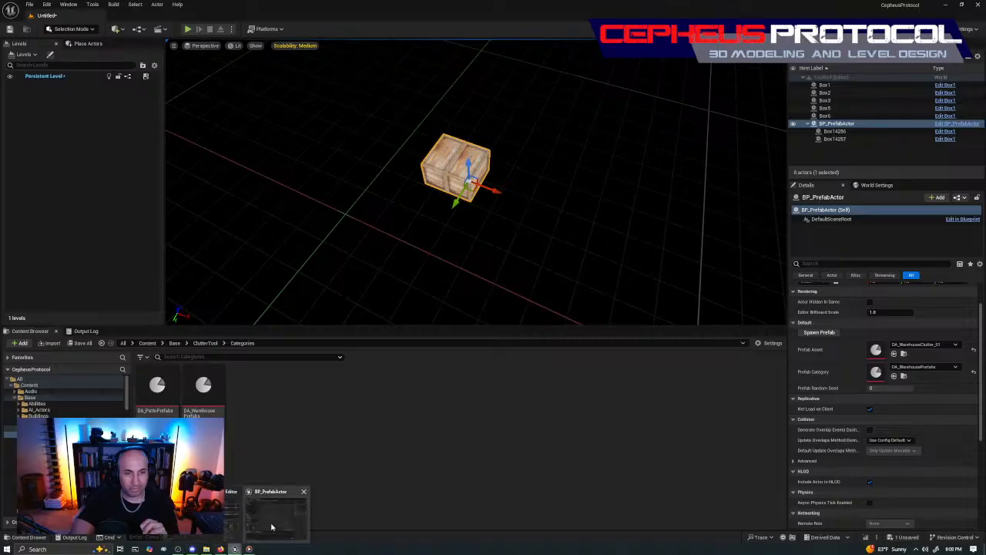
# Step: Open the BP_PrefabActor blueprint and examine how the Spawn Prefab graph handles the prefab category and random seed
pyautogui.click(271, 517)
pyautogui.scroll(8, 511, 322)
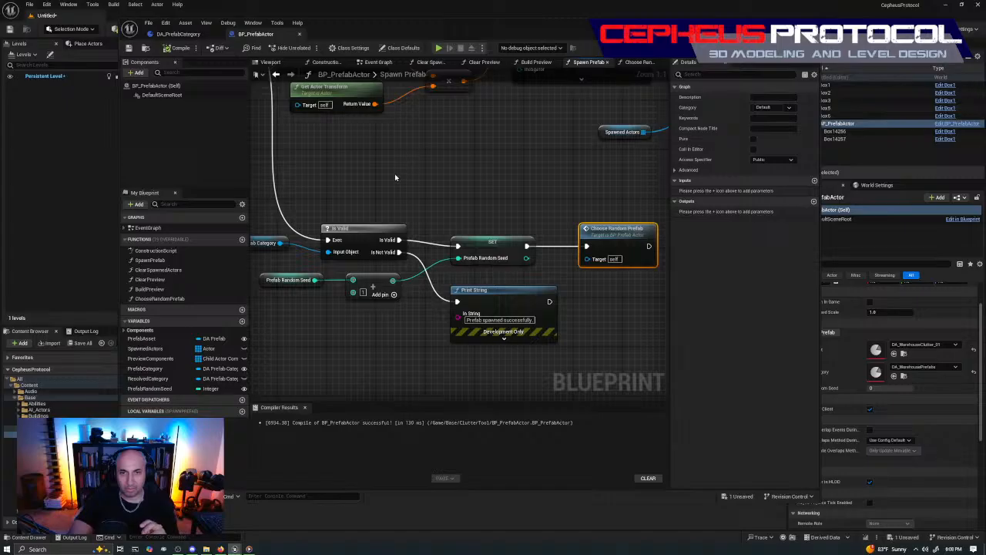
pyautogui.moveTo(396, 178); pyautogui.dragTo(625, 207, button='right')
pyautogui.moveTo(410, 224); pyautogui.dragTo(615, 326, button='right')
pyautogui.scroll(-2, 541, 314)
pyautogui.moveTo(542, 265); pyautogui.dragTo(460, 167, button='right')
pyautogui.moveTo(558, 222); pyautogui.dragTo(366, 256, button='right')
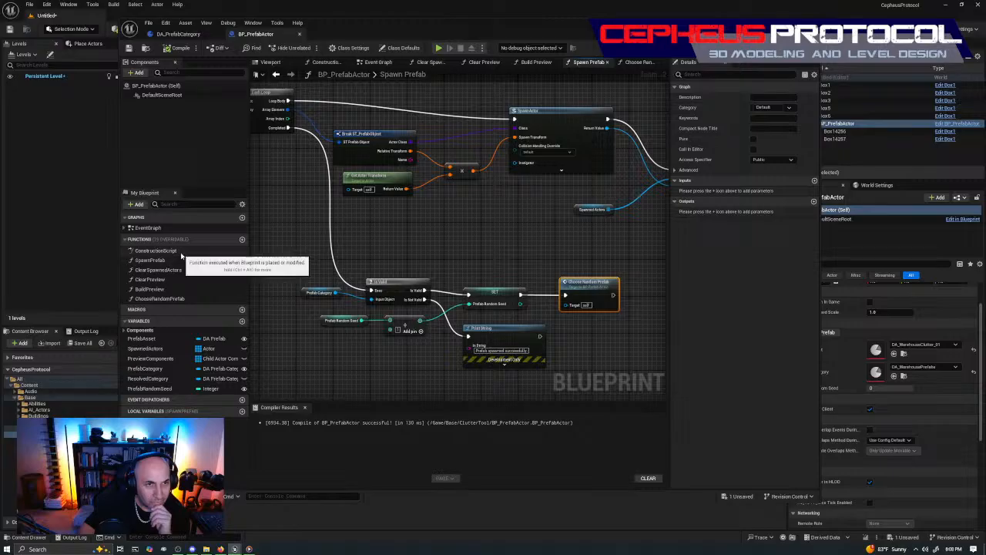
# Step: Examine the random stream selection logic in the ChooseRandomPrefab function, and return to the level
pyautogui.doubleClick(161, 299)
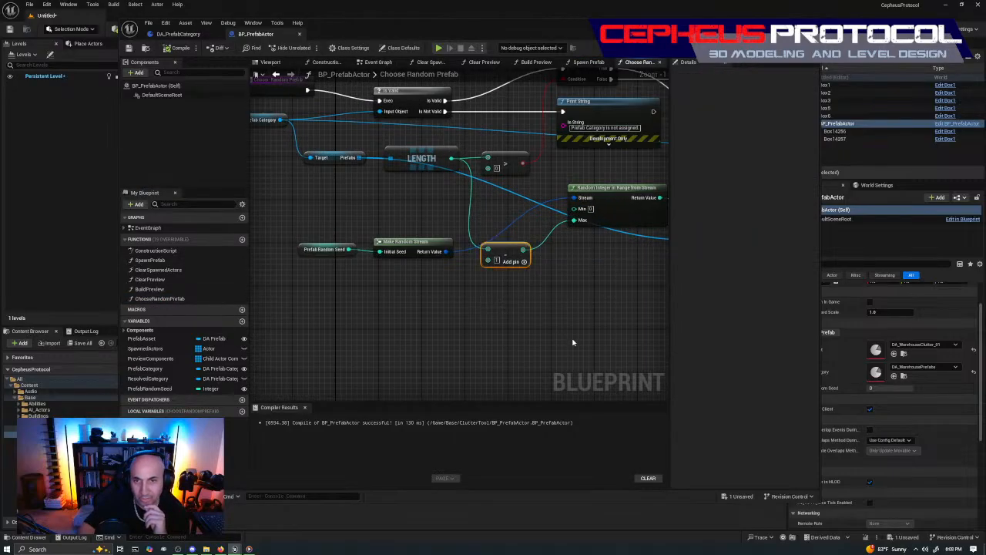
pyautogui.moveTo(573, 342); pyautogui.dragTo(483, 379, button='right')
pyautogui.moveTo(492, 376); pyautogui.dragTo(417, 389, button='right')
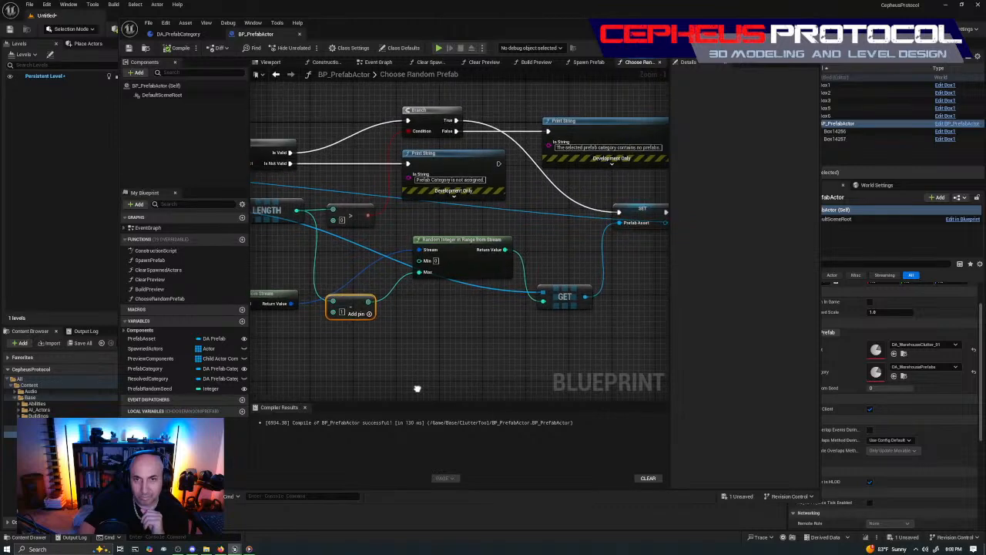
pyautogui.click(468, 259)
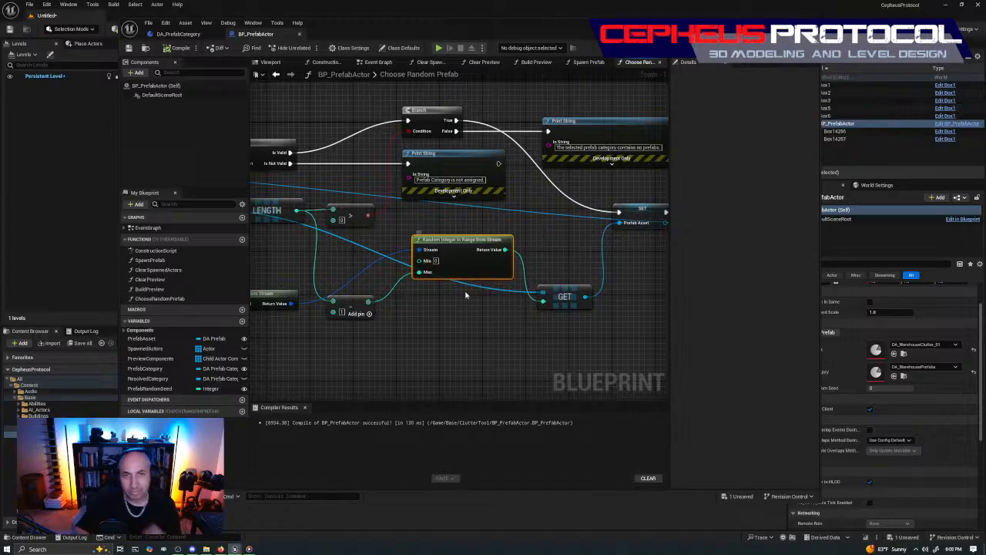
pyautogui.moveTo(483, 346); pyautogui.dragTo(556, 346, button='right')
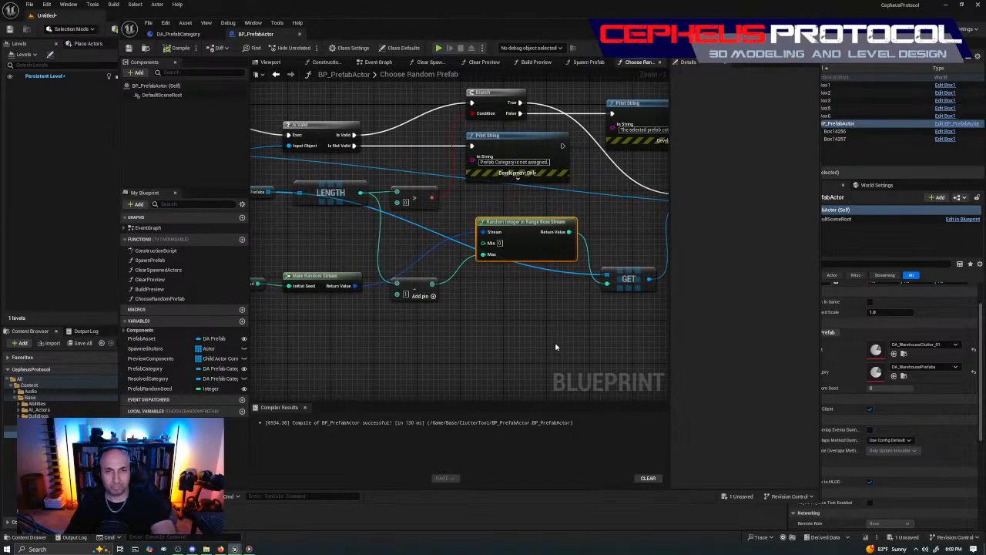
pyautogui.moveTo(628, 242); pyautogui.dragTo(644, 300, button='right')
pyautogui.scroll(-4, 561, 297)
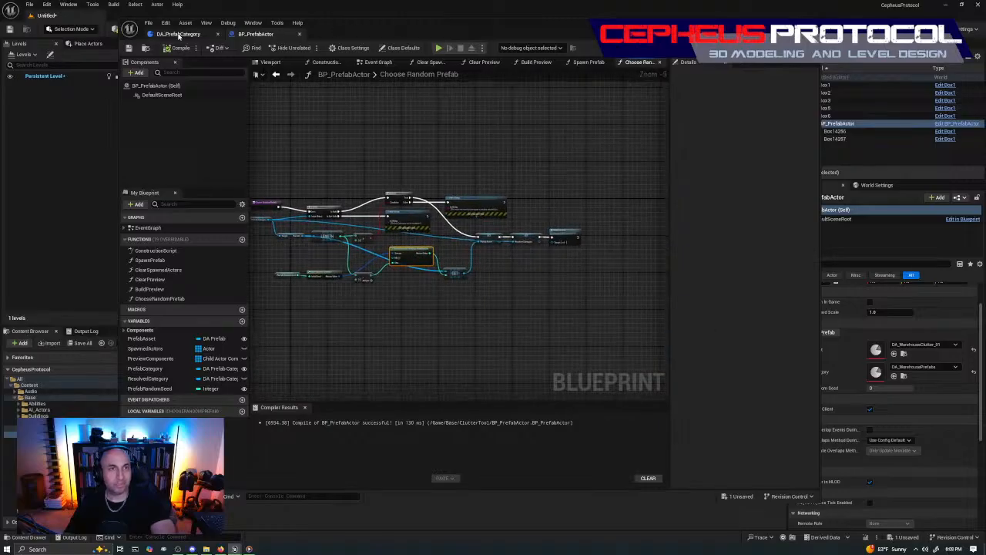
pyautogui.click(779, 23)
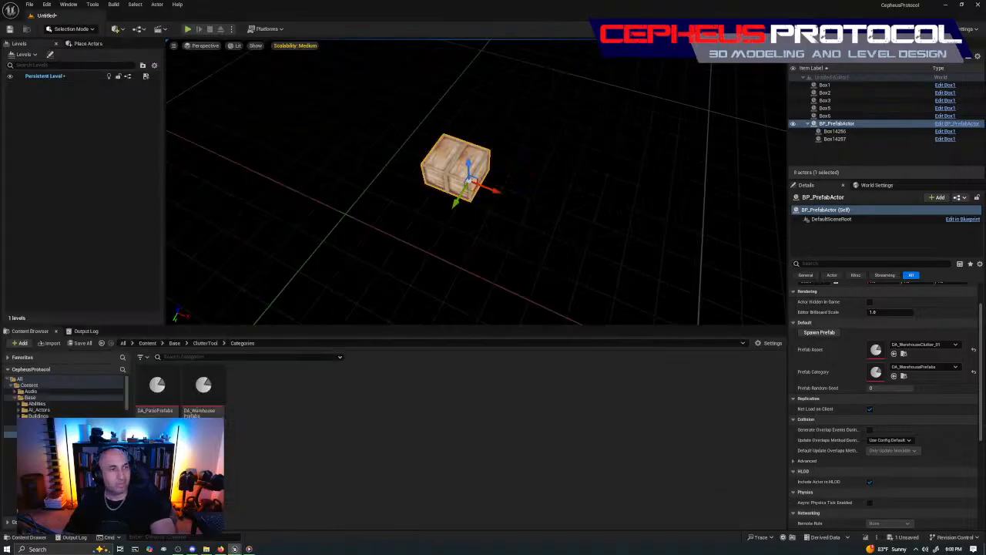
# Step: Place a new BP_PrefabActor from the ClutterTool folder near the level origin and delete the old crate prefab actor
pyautogui.moveTo(608, 313); pyautogui.dragTo(574, 198, button='right')
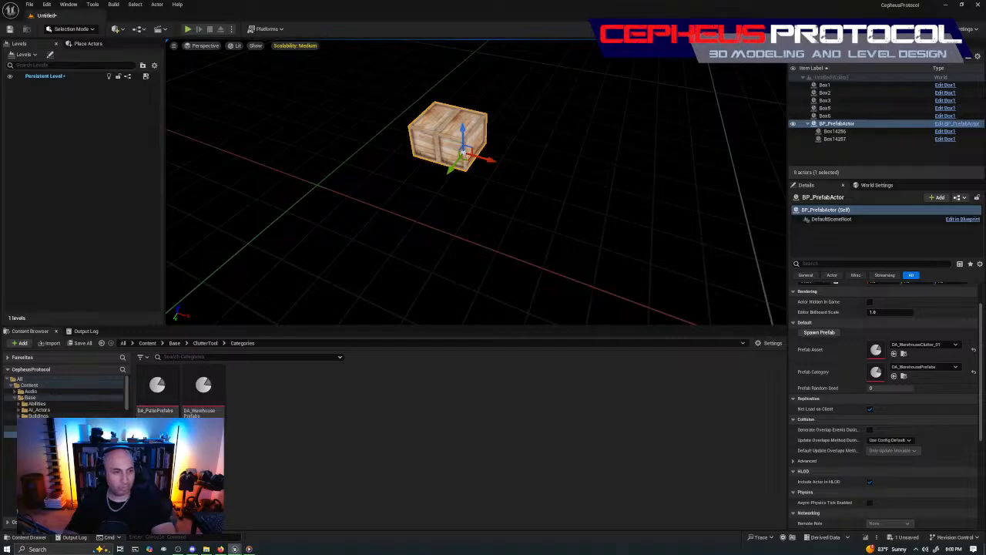
pyautogui.click(46, 428)
pyautogui.moveTo(254, 388); pyautogui.dragTo(311, 190)
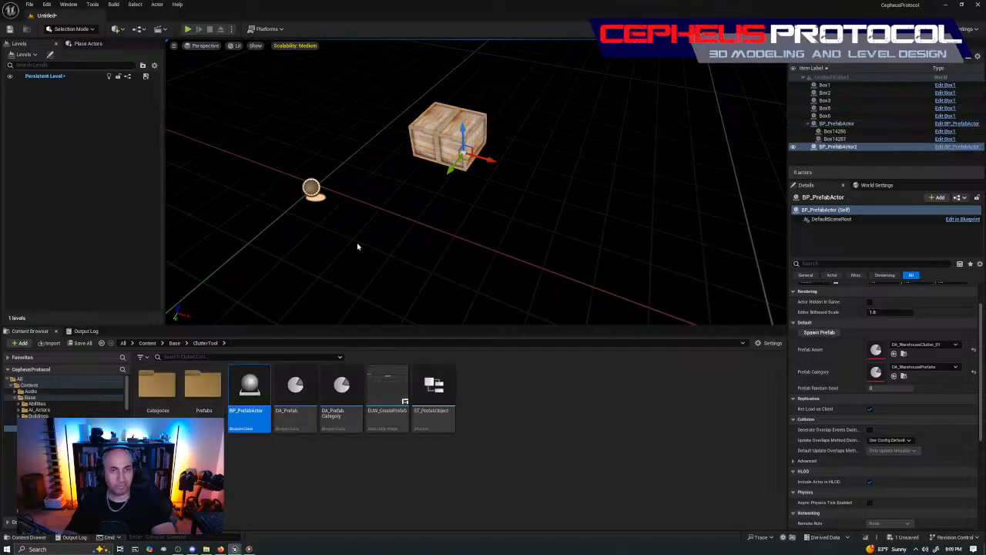
pyautogui.click(451, 140)
pyautogui.press('Delete')
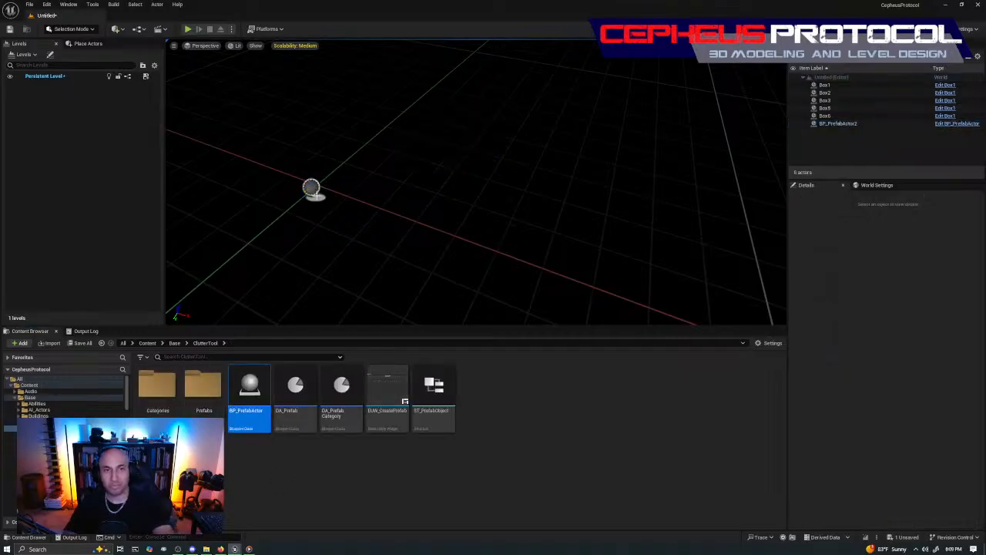
# Step: Switch the new prefab actor's Prefab Asset through DA_PatioClutter_01, DA_PatioClutter_02 and DA_PatioClutter_03 to preview each patio set
pyautogui.click(311, 190)
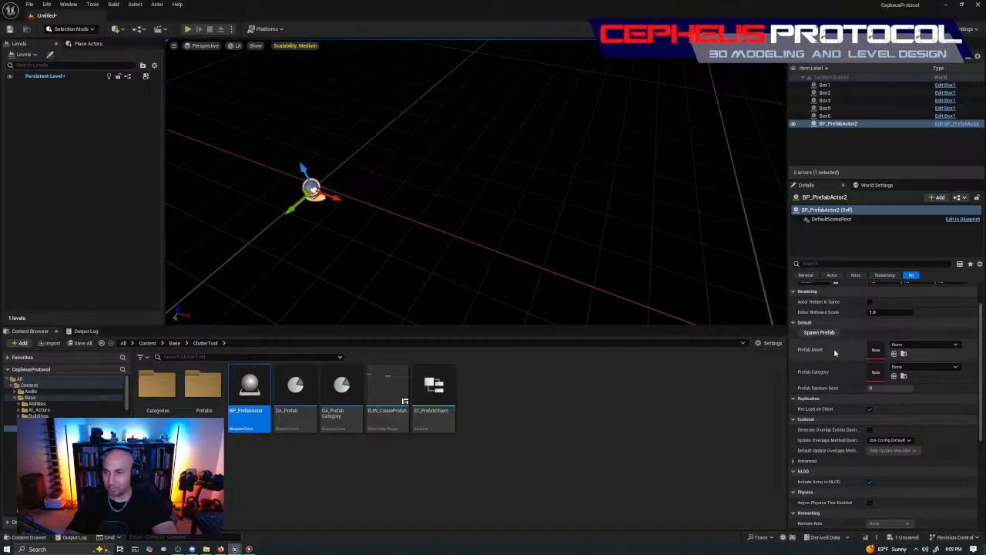
pyautogui.click(910, 345)
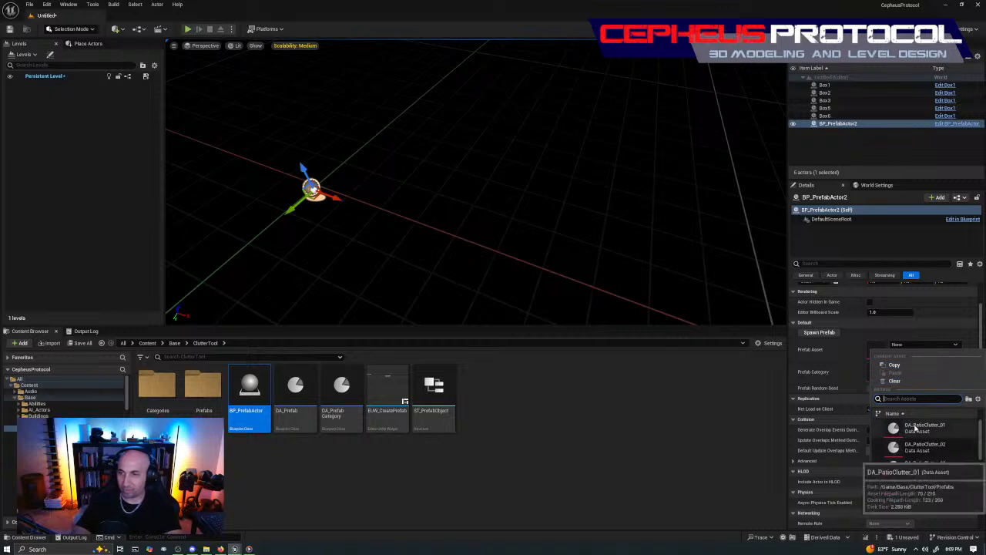
pyautogui.click(917, 428)
pyautogui.moveTo(476, 182); pyautogui.dragTo(428, 213, button='right')
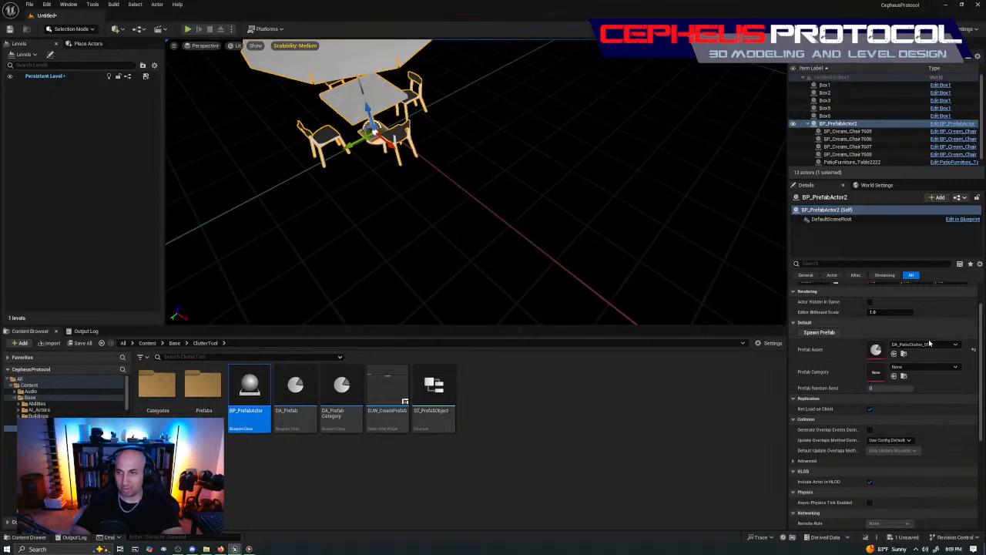
pyautogui.click(930, 345)
pyautogui.click(940, 456)
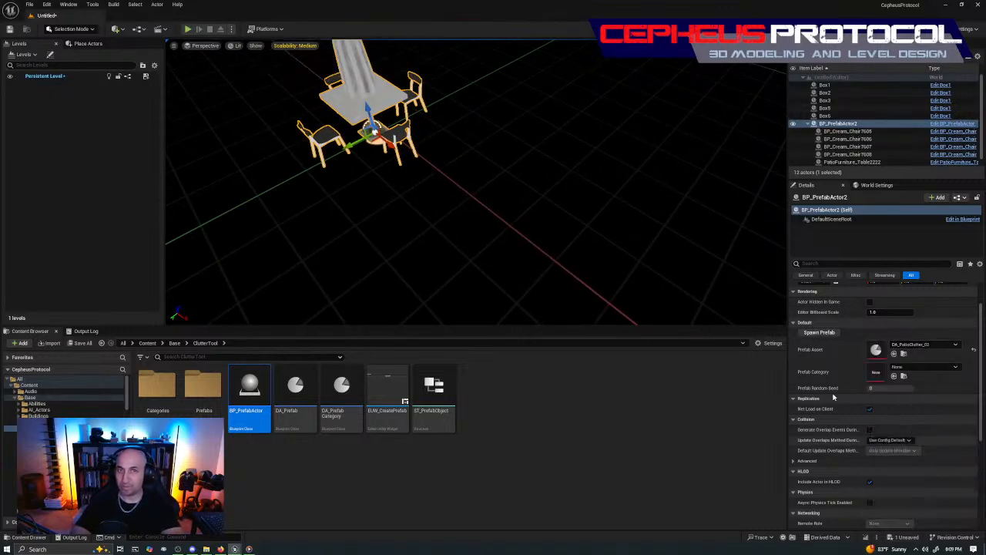
pyautogui.click(924, 345)
pyautogui.click(939, 473)
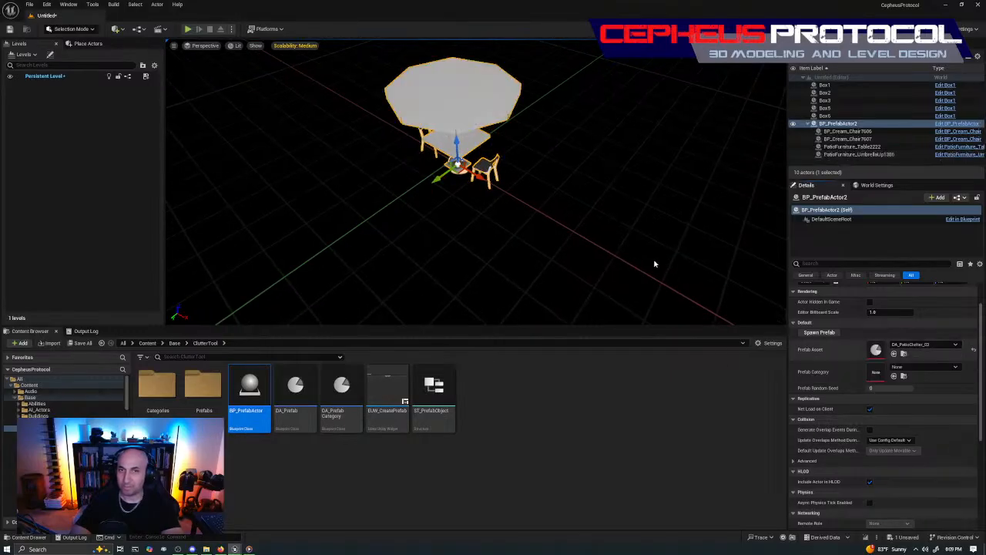
# Step: Preview the remaining patio sets by setting the Prefab Asset to DA_PatioClutter_04, DA_PatioClutter_05 and DA_PatioClutter_06
pyautogui.moveTo(654, 264); pyautogui.dragTo(809, 262, button='right')
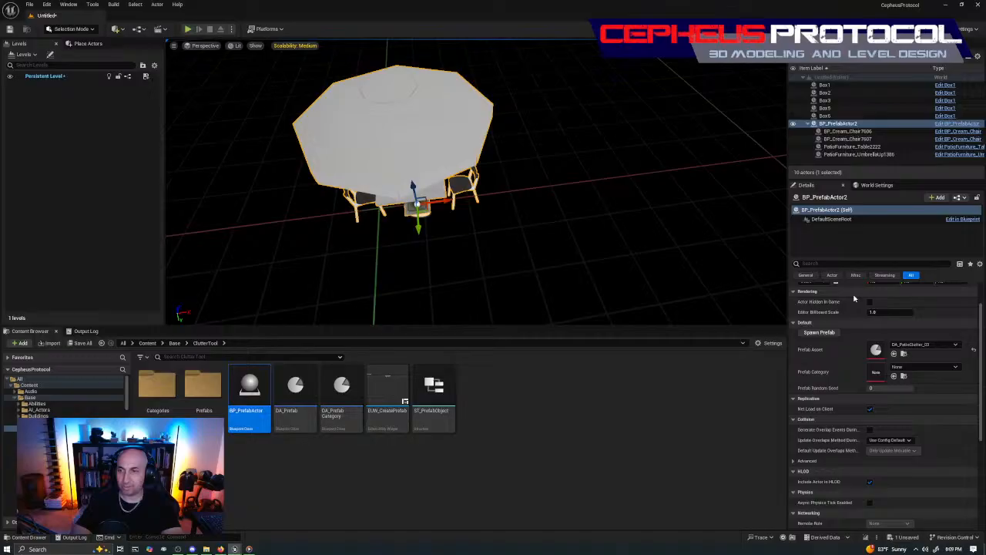
pyautogui.click(925, 345)
pyautogui.click(929, 497)
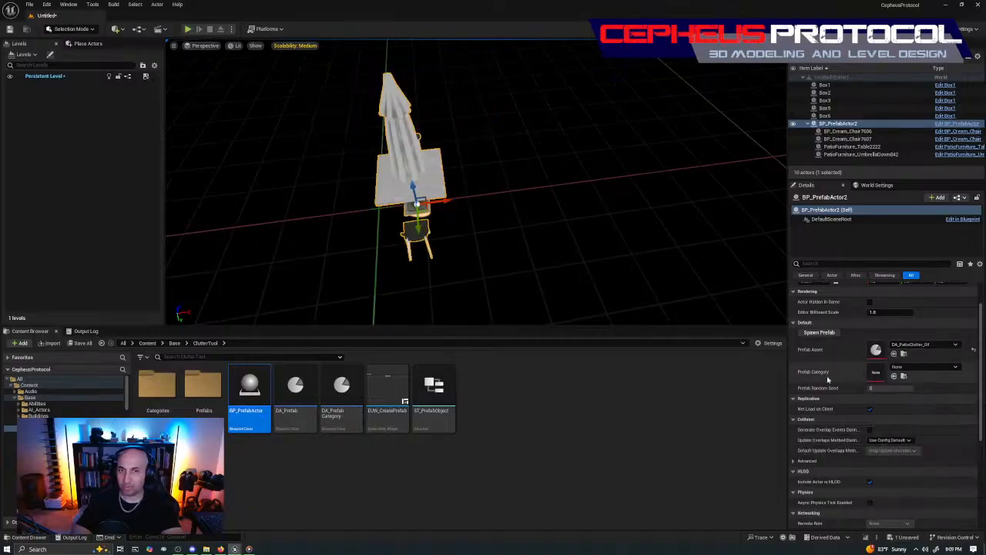
pyautogui.click(938, 322)
pyautogui.scroll(-3, 930, 406)
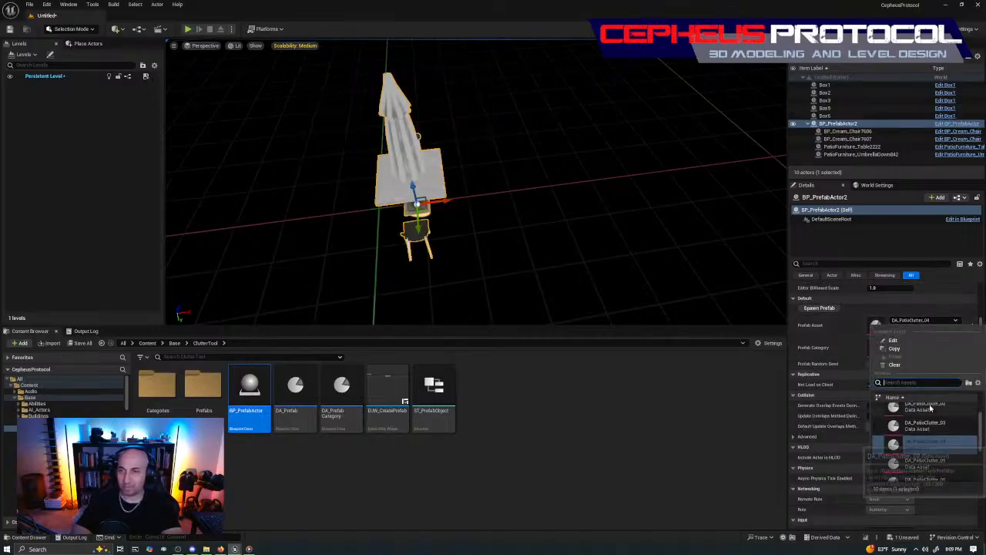
pyautogui.click(932, 428)
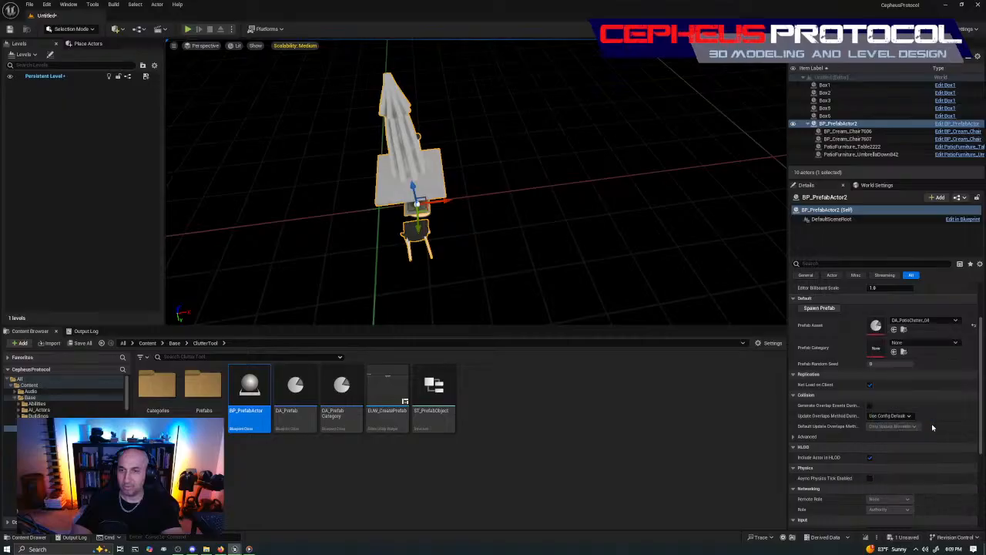
pyautogui.click(924, 320)
pyautogui.scroll(-2, 937, 417)
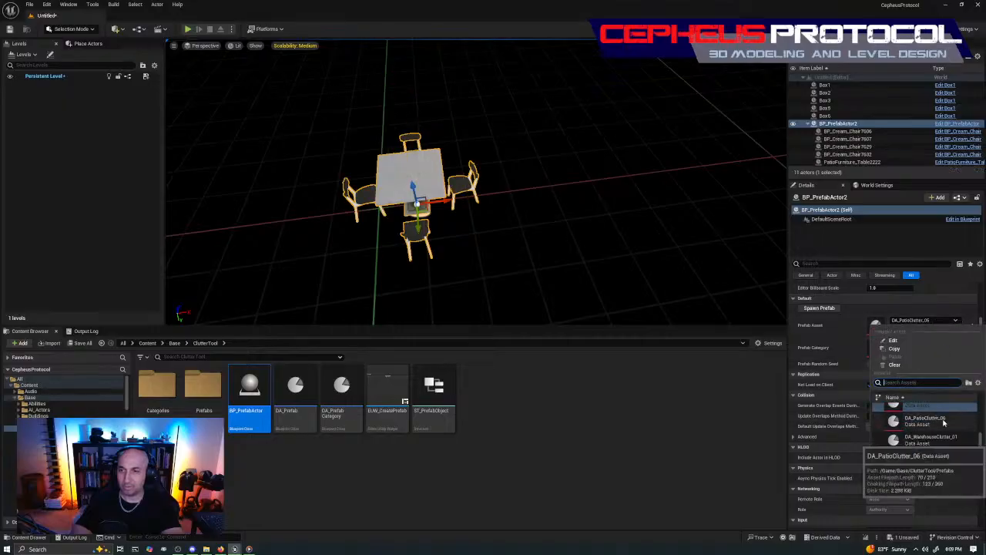
pyautogui.click(944, 424)
# Step: Preview the first two warehouse crate sets by setting the Prefab Asset to DA_WarehouseClutter_01 and DA_WarehouseClutter_02
pyautogui.click(940, 320)
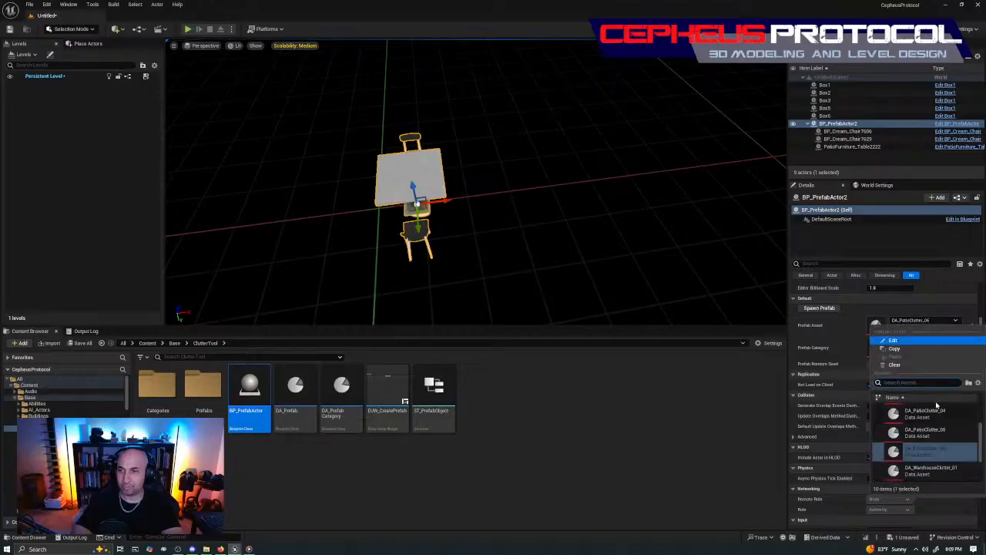
pyautogui.click(944, 422)
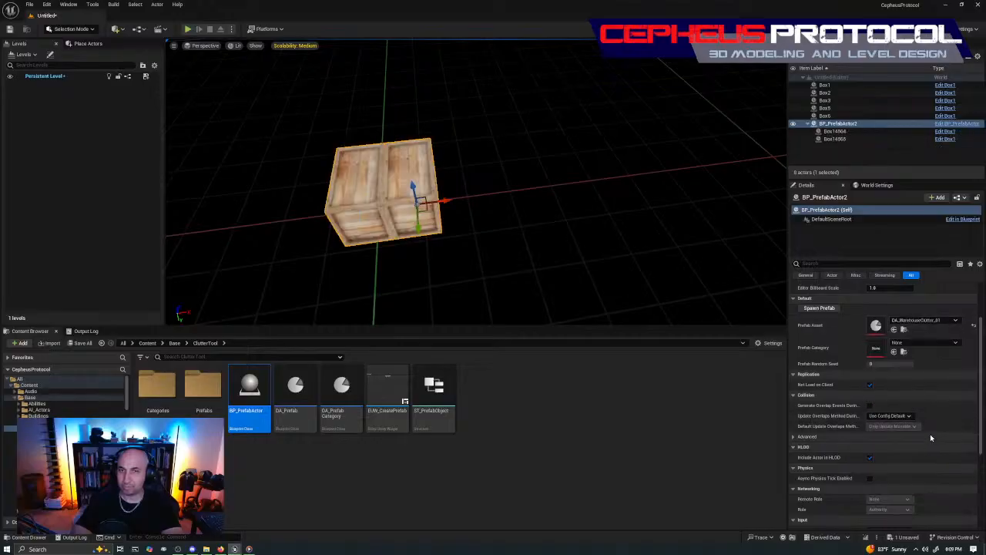
pyautogui.keyDown('alt'); pyautogui.moveTo(570, 208); pyautogui.dragTo(724, 146); pyautogui.keyUp('alt')
pyautogui.moveTo(677, 188)
pyautogui.mouseDown(button='right')
pyautogui.moveTo(740, 192)
pyautogui.moveTo(655, 185)
pyautogui.moveTo(677, 188)
pyautogui.mouseUp(button='right')
pyautogui.click(925, 320)
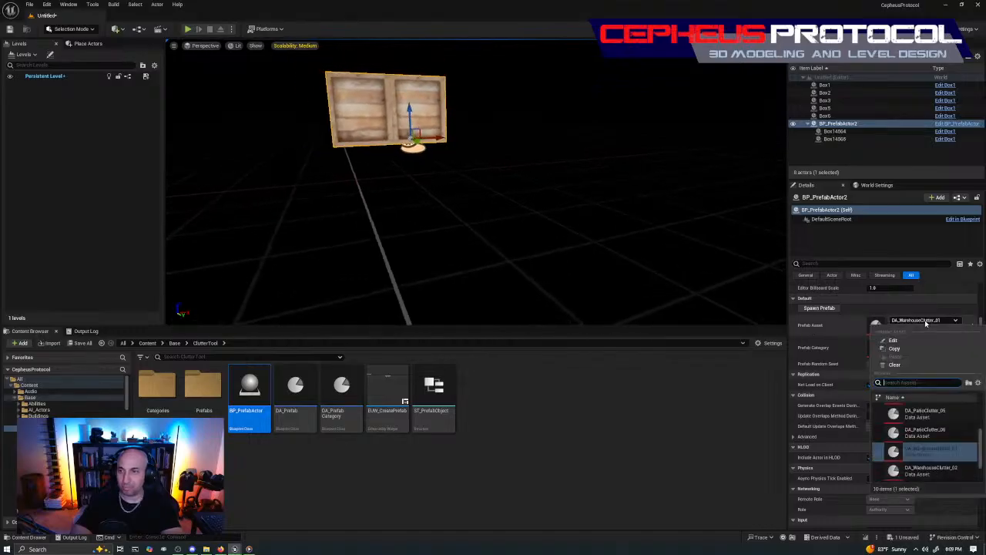
pyautogui.scroll(-1, 930, 432)
pyautogui.click(929, 449)
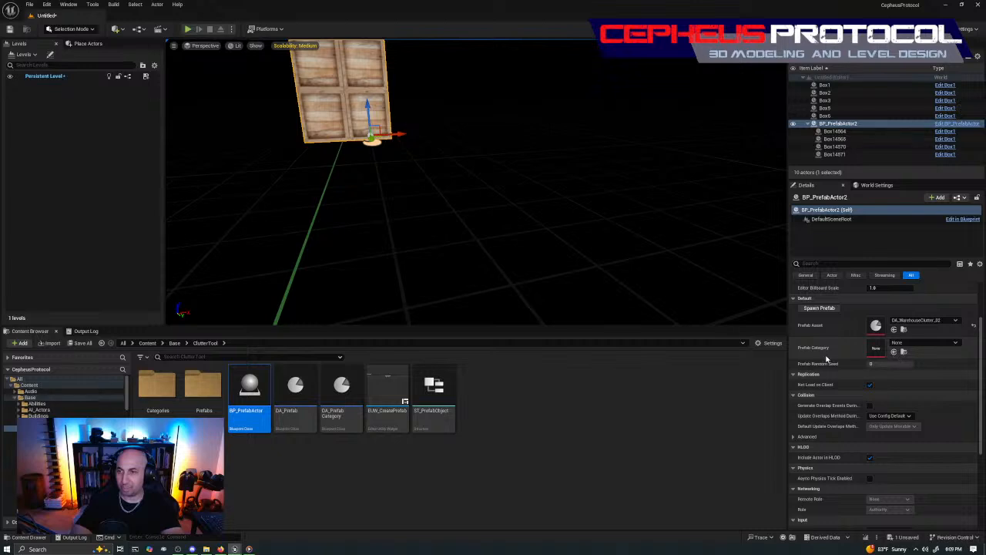
# Step: Preview the remaining warehouse crate sets by setting the Prefab Asset to DA_WarehouseClutter_03 and DA_WarehouseClutter_04
pyautogui.click(929, 321)
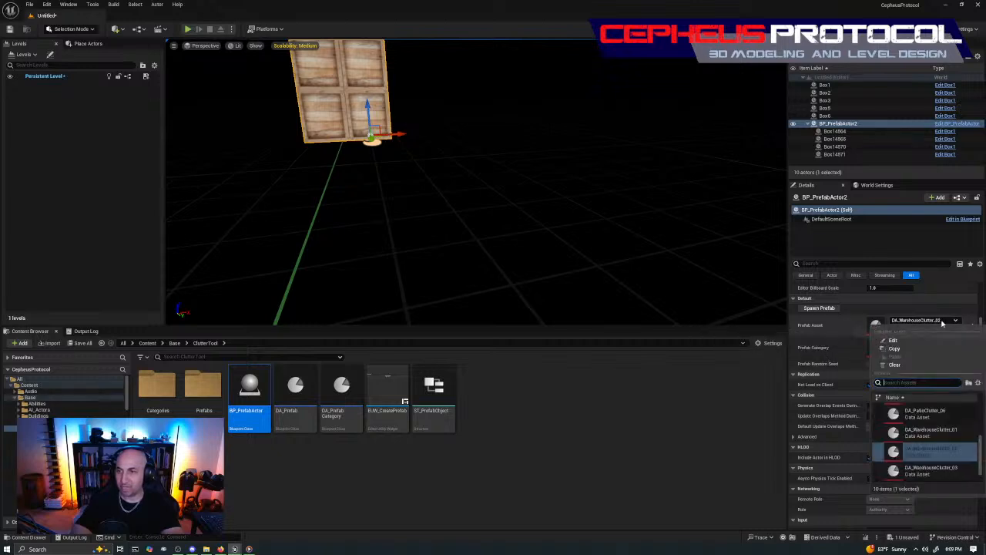
pyautogui.click(930, 449)
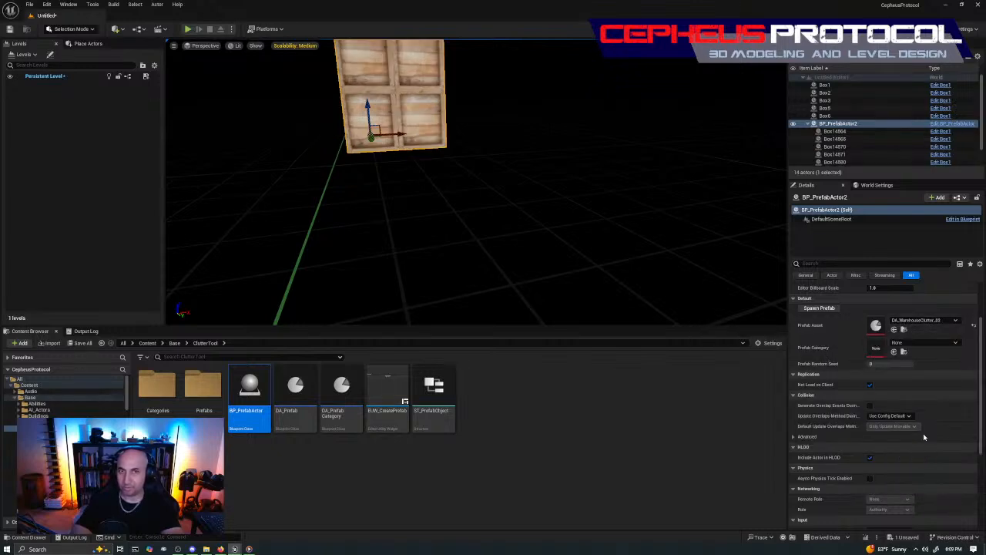
pyautogui.moveTo(476, 182); pyautogui.dragTo(455, 266, button='right')
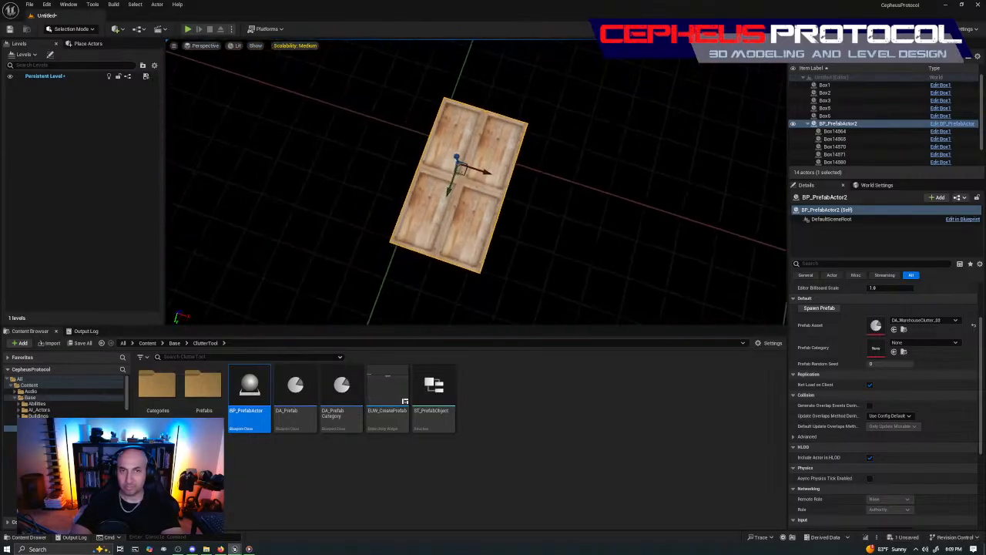
pyautogui.click(925, 320)
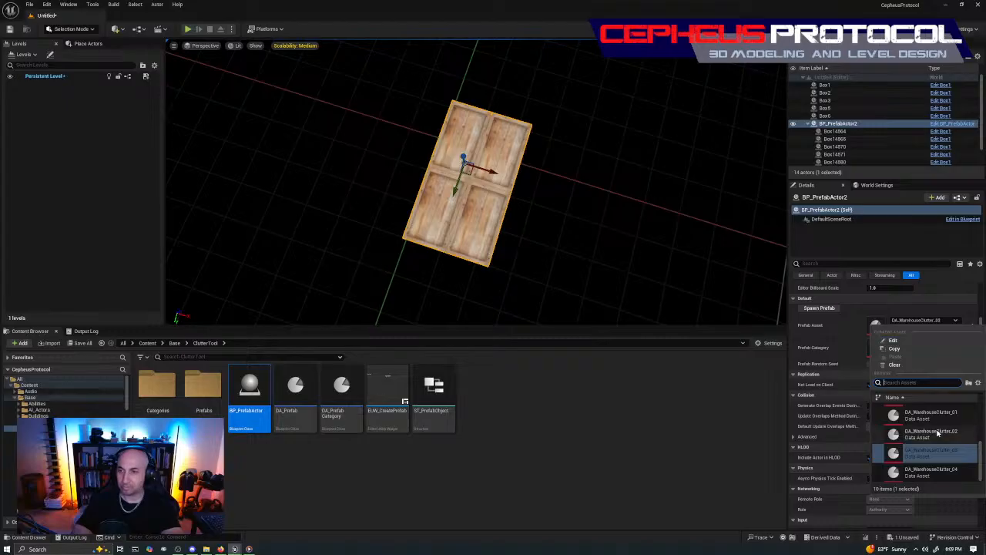
pyautogui.click(894, 466)
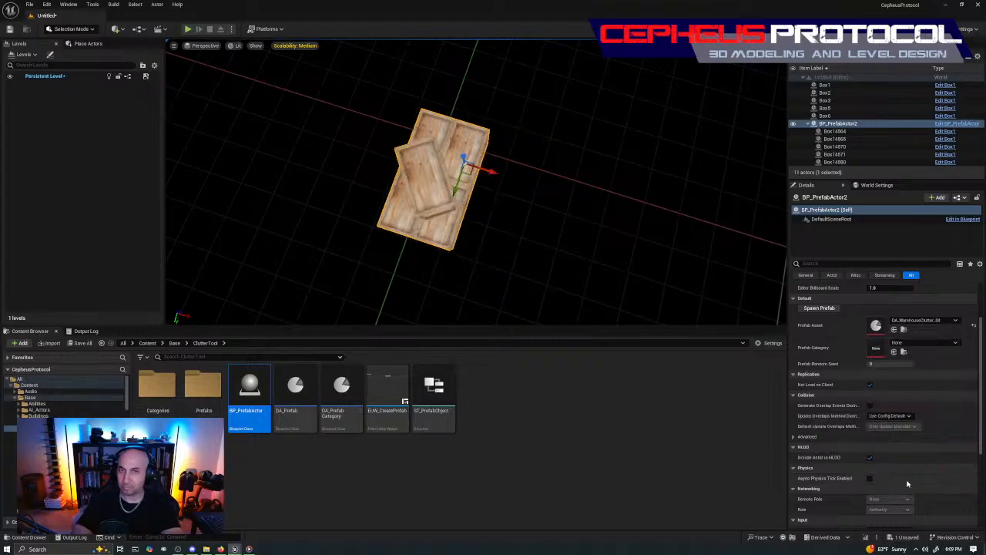
pyautogui.moveTo(478, 231); pyautogui.dragTo(416, 131, button='right')
pyautogui.moveTo(488, 187); pyautogui.dragTo(413, 217, button='right')
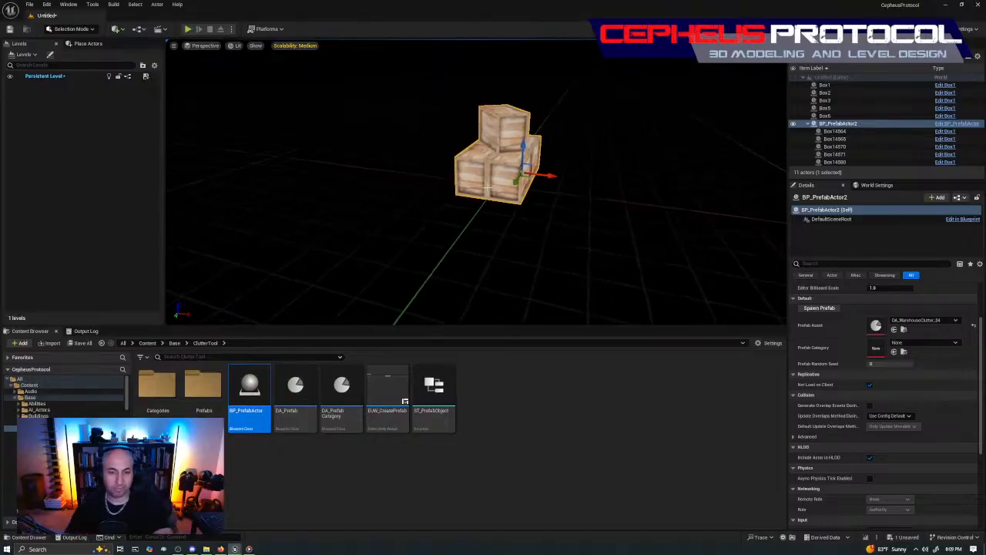
pyautogui.moveTo(586, 205); pyautogui.dragTo(658, 224, button='right')
# Step: Set the prefab actor's Z location to 0
pyautogui.scroll(3, 910, 349)
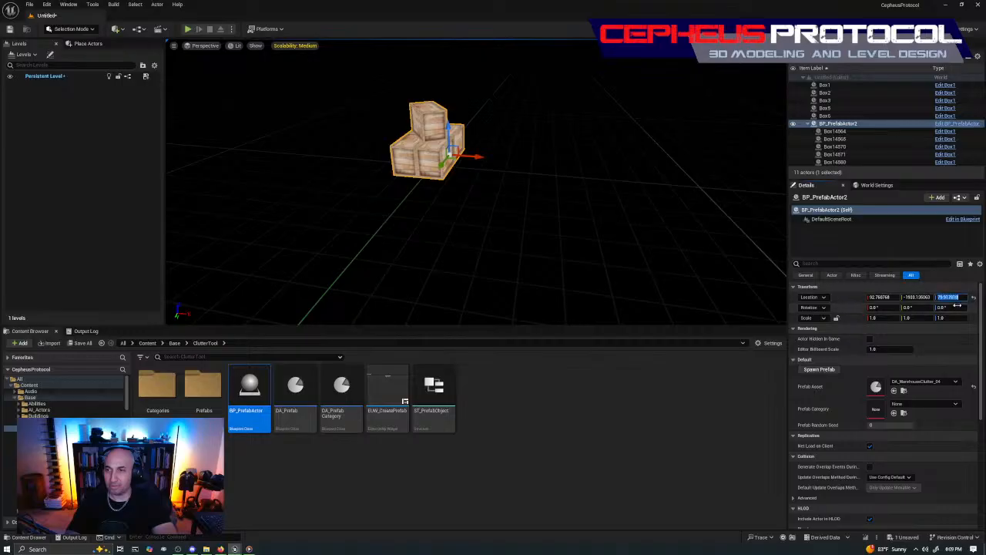
pyautogui.write('0')
pyautogui.press('Return')
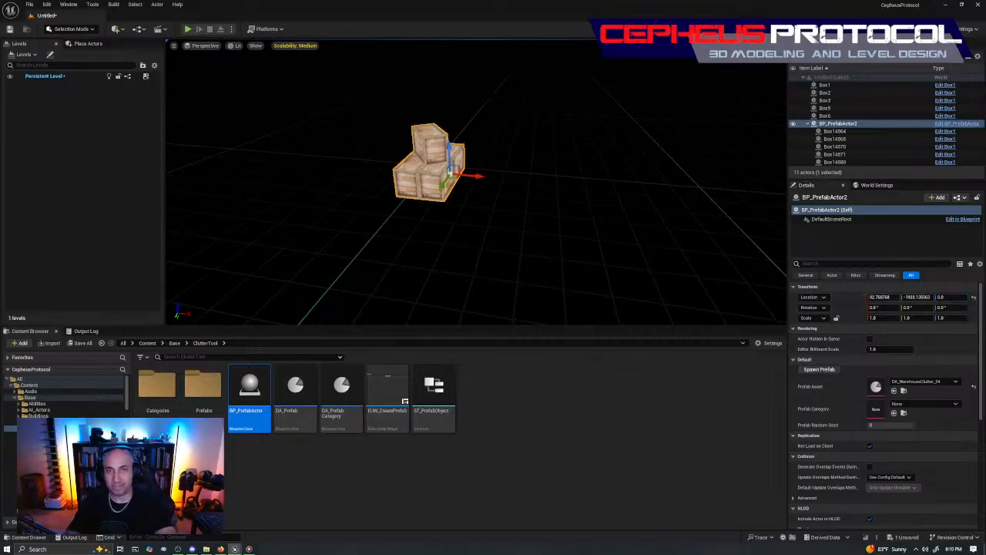
pyautogui.moveTo(555, 201); pyautogui.dragTo(578, 251, button='right')
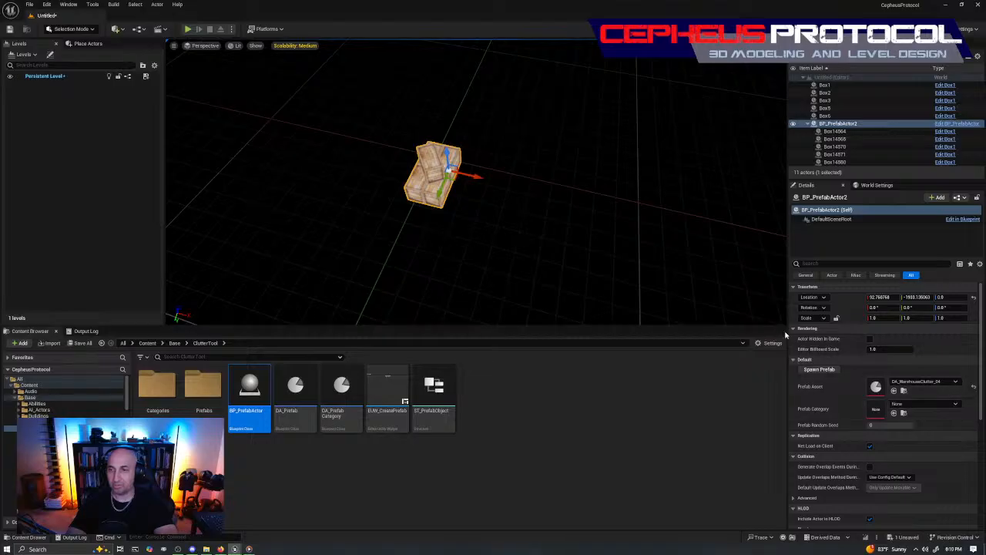
# Step: Spawn the DA_WarehouseClutter_04 crates at three separate spots, moving the prefab actor to a new open position after each spawn
pyautogui.click(811, 369)
pyautogui.keyDown('alt'); pyautogui.moveTo(456, 179); pyautogui.dragTo(580, 184); pyautogui.keyUp('alt')
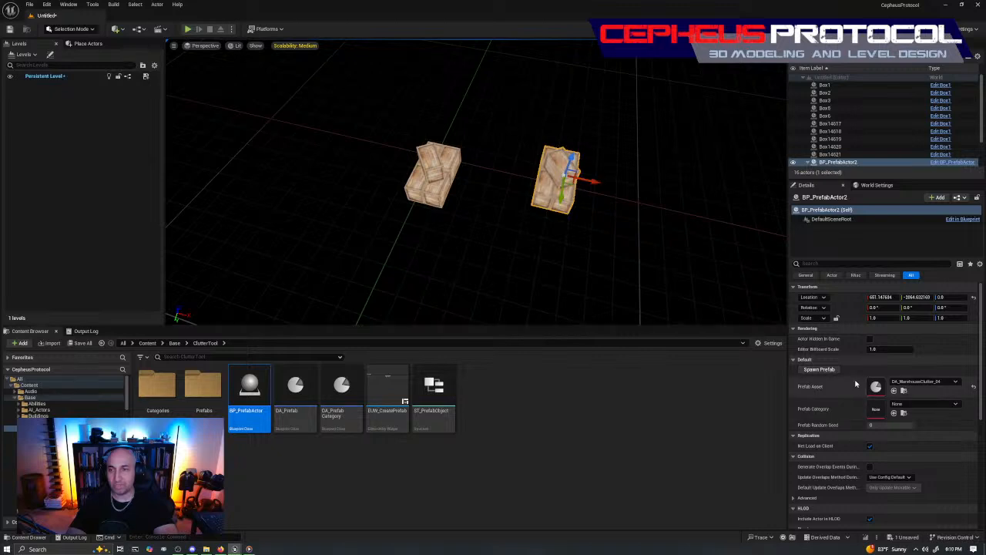
pyautogui.moveTo(587, 201)
pyautogui.mouseDown(button='right')
pyautogui.moveTo(510, 189)
pyautogui.moveTo(587, 201)
pyautogui.mouseUp(button='right')
pyautogui.keyDown('alt'); pyautogui.moveTo(573, 206); pyautogui.dragTo(494, 132); pyautogui.keyUp('alt')
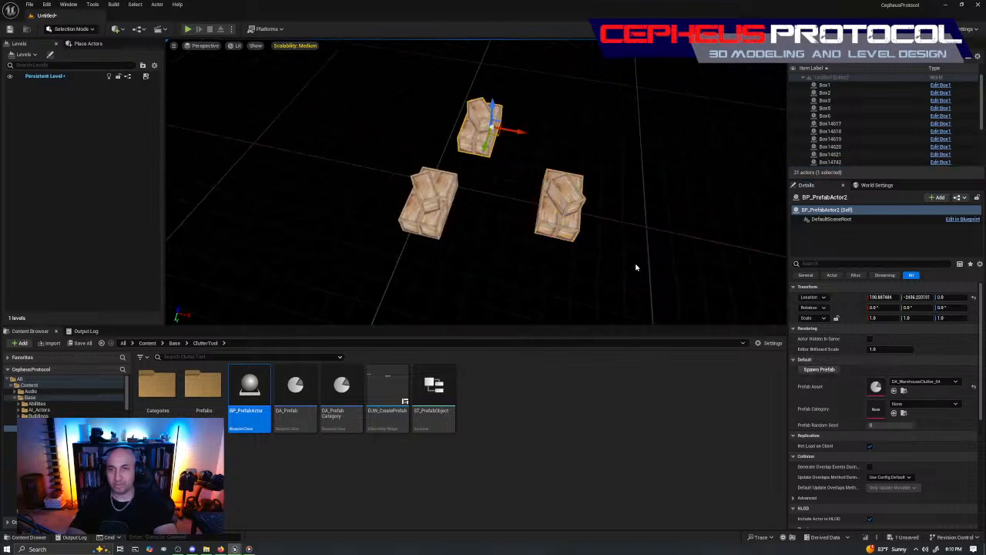
pyautogui.click(819, 369)
pyautogui.keyDown('alt'); pyautogui.moveTo(499, 134); pyautogui.dragTo(367, 102); pyautogui.keyUp('alt')
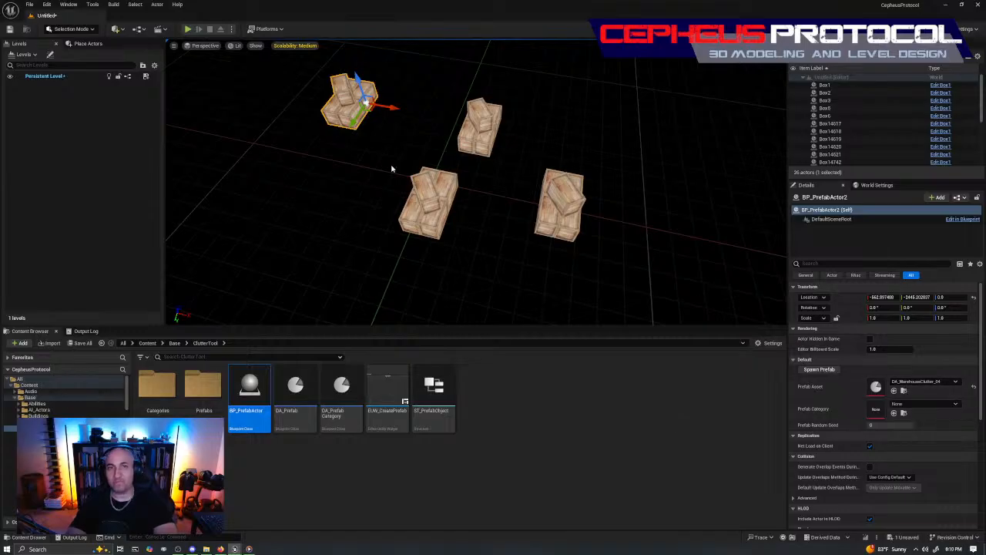
# Step: Set the Prefab Asset to DA_WarehouseClutter_02 and spawn its crate stacks side by side, shifting the prefab actor along the row
pyautogui.click(923, 381)
pyautogui.click(929, 319)
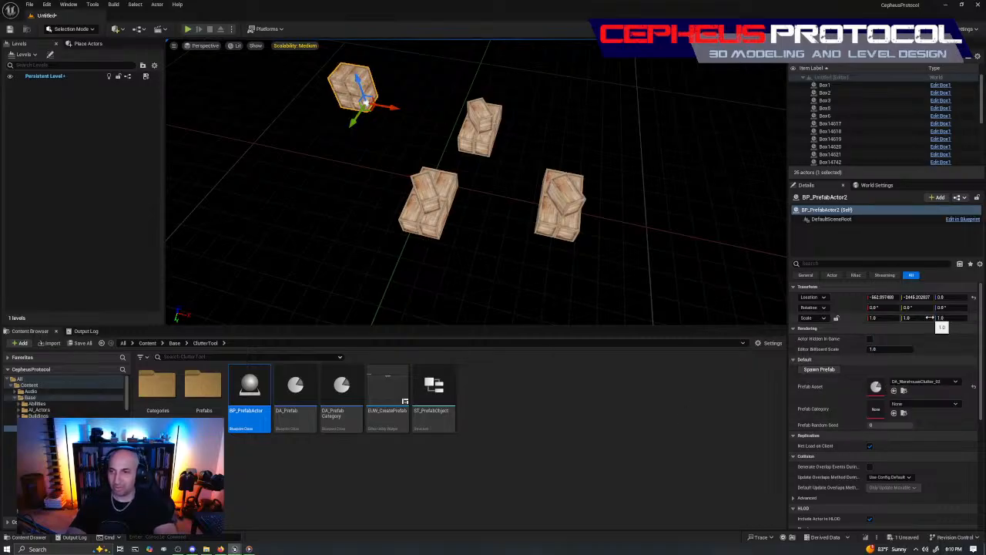
pyautogui.moveTo(370, 172); pyautogui.dragTo(551, 304, button='right')
pyautogui.click(819, 369)
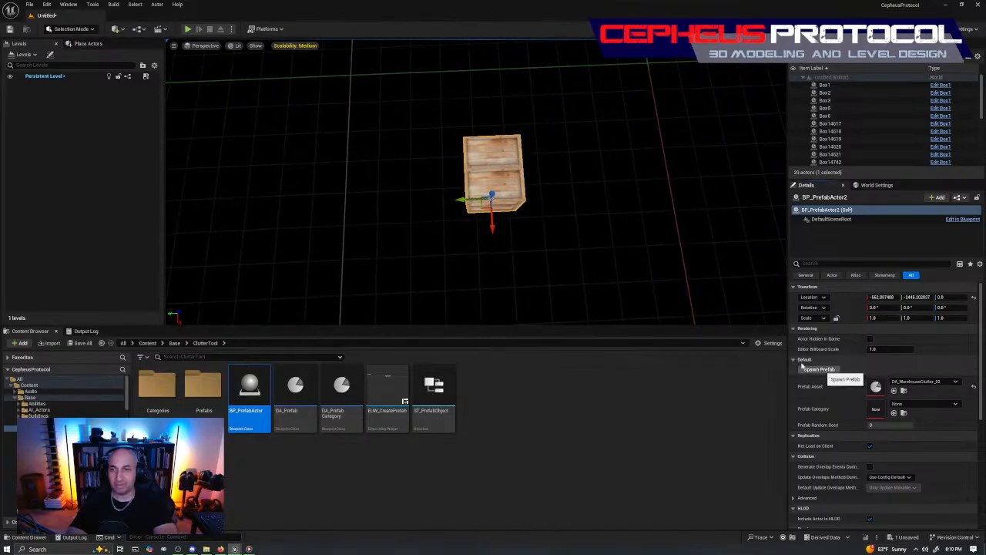
pyautogui.moveTo(467, 198); pyautogui.dragTo(513, 197)
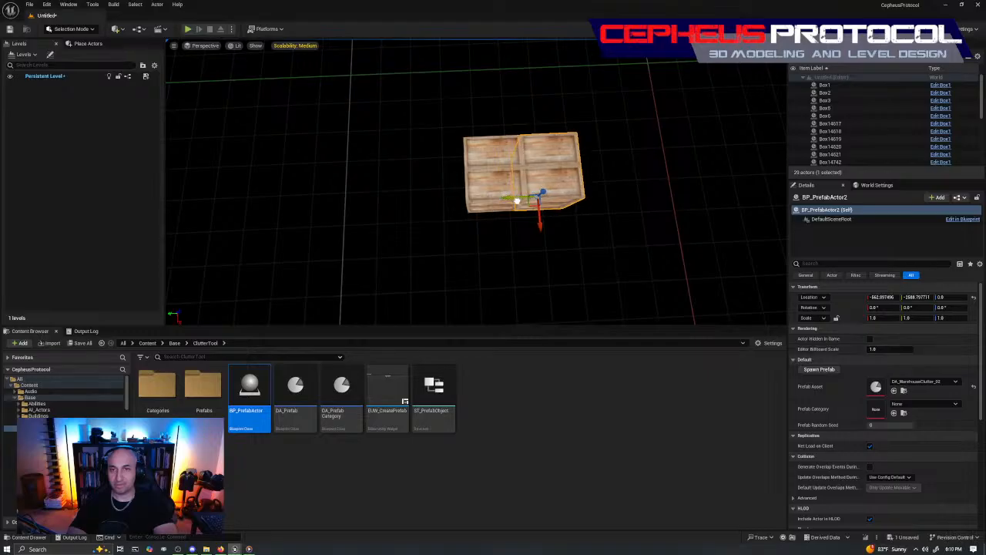
pyautogui.moveTo(462, 254); pyautogui.dragTo(517, 217, button='right')
pyautogui.moveTo(397, 287); pyautogui.dragTo(450, 299)
pyautogui.moveTo(616, 259)
pyautogui.mouseDown(button='right')
pyautogui.moveTo(589, 262)
pyautogui.moveTo(567, 232)
pyautogui.moveTo(616, 260)
pyautogui.mouseUp(button='right')
# Step: Move the prefab actor away from the crate row and delete the individual crates spawned from DA_WarehouseClutter_02
pyautogui.click(388, 216)
pyautogui.press('Delete')
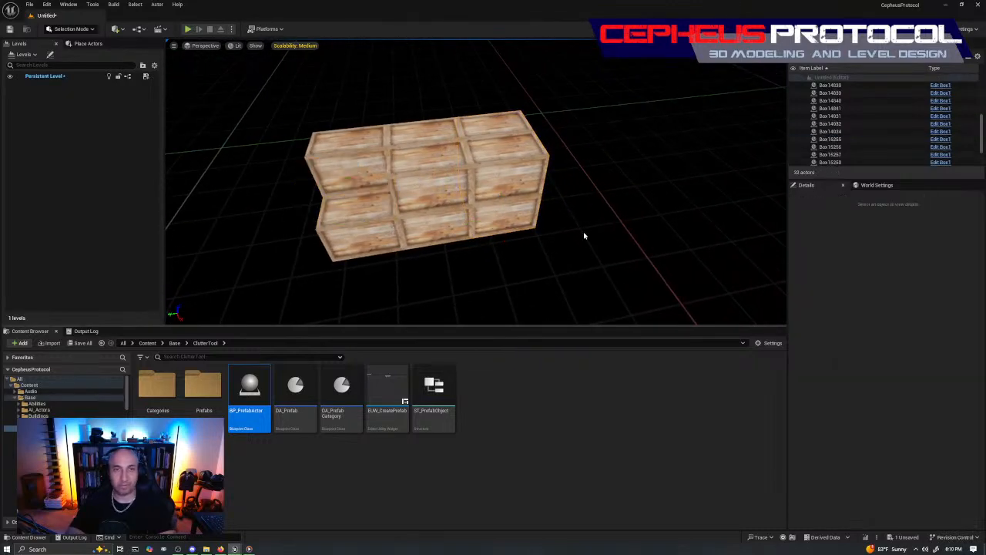
pyautogui.click(543, 225)
pyautogui.moveTo(474, 224); pyautogui.dragTo(682, 194)
pyautogui.moveTo(631, 240); pyautogui.dragTo(728, 231, button='right')
pyautogui.click(407, 202)
pyautogui.press('Delete')
pyautogui.click(407, 167)
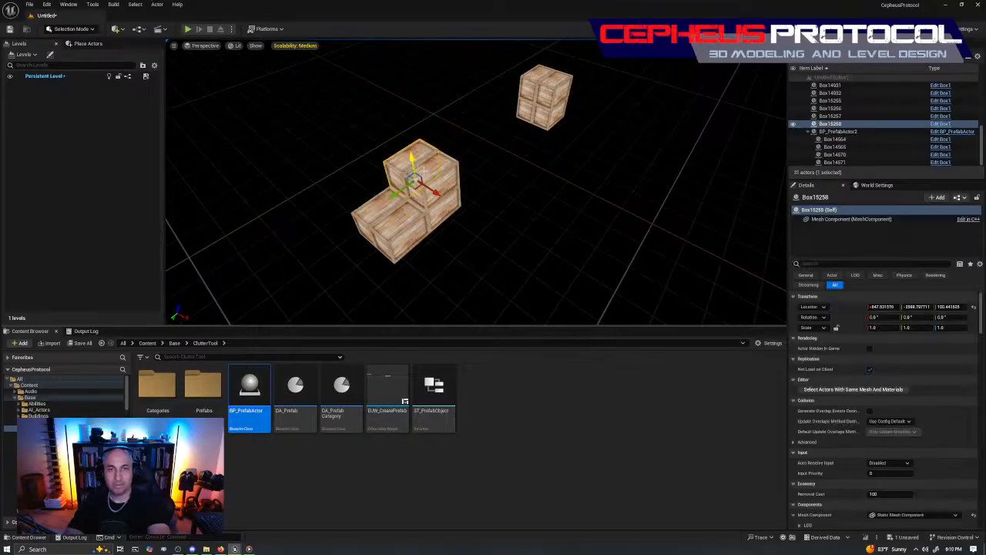
pyautogui.press('Delete')
pyautogui.click(416, 178)
pyautogui.press('Delete')
pyautogui.click(419, 195)
pyautogui.press('Delete')
pyautogui.click(409, 195)
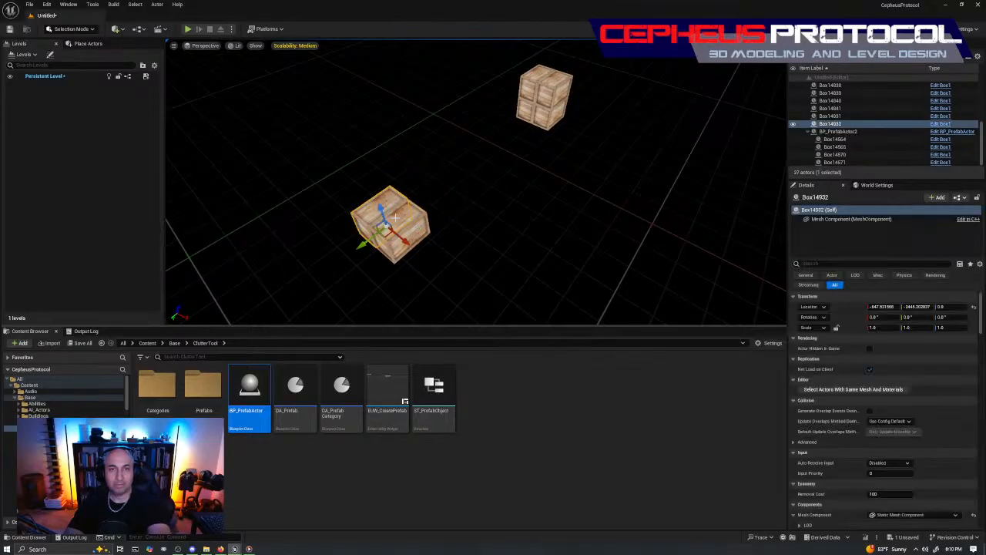
pyautogui.press('Delete')
# Step: Move BP_PrefabActor2 back to the cleared area and delete it from the level
pyautogui.click(531, 97)
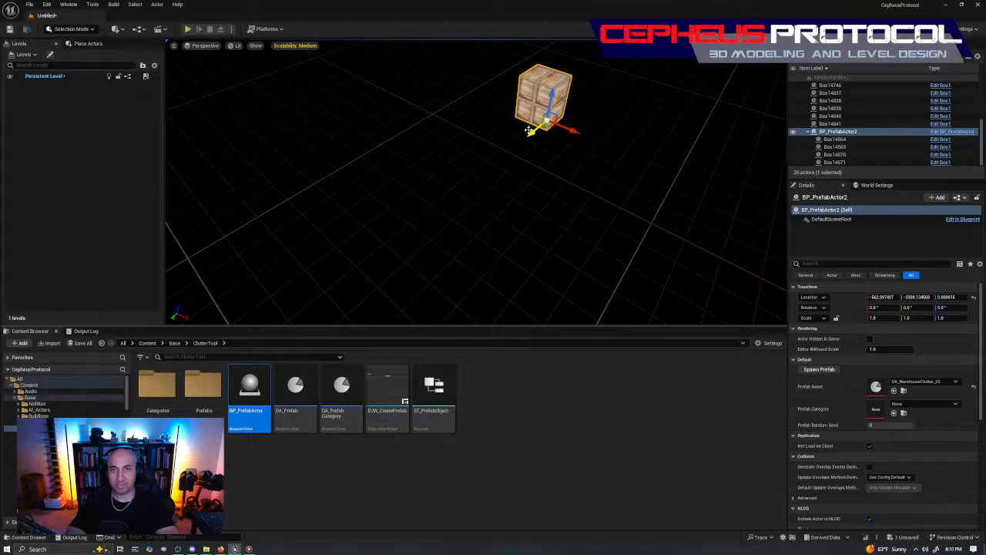
pyautogui.moveTo(530, 131); pyautogui.dragTo(393, 244)
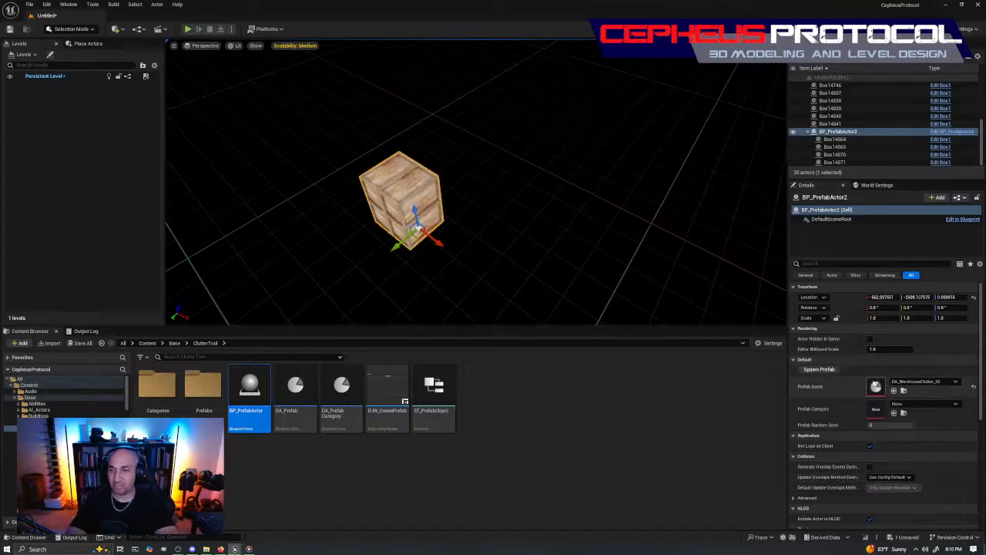
pyautogui.click(591, 210)
pyautogui.click(416, 208)
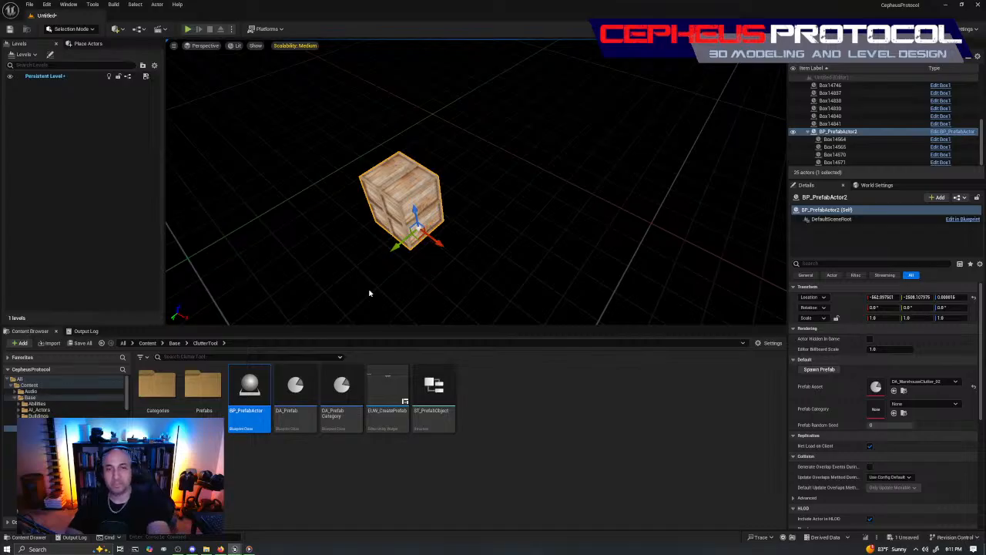
pyautogui.press('Delete')
# Step: Place a new BP_PrefabActor from the ClutterTool folder in the cleared area and set its Z location to 0
pyautogui.moveTo(249, 395); pyautogui.dragTo(420, 249)
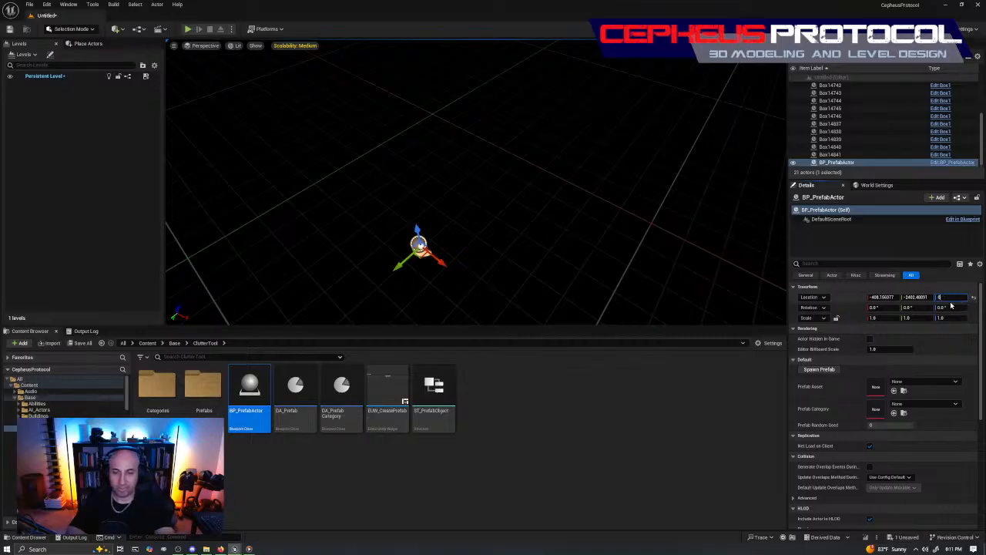
pyautogui.press('Return')
pyautogui.moveTo(586, 238); pyautogui.dragTo(728, 208, button='right')
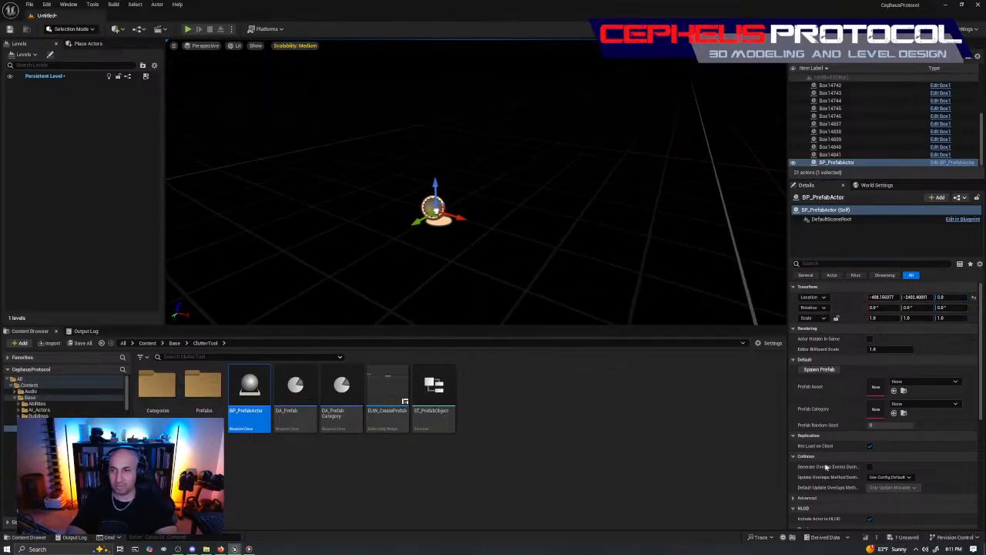
# Step: Set the new actor's Prefab Category to DA_WarehousePrefabs and move it farther away from the spawned crate stack
pyautogui.click(910, 406)
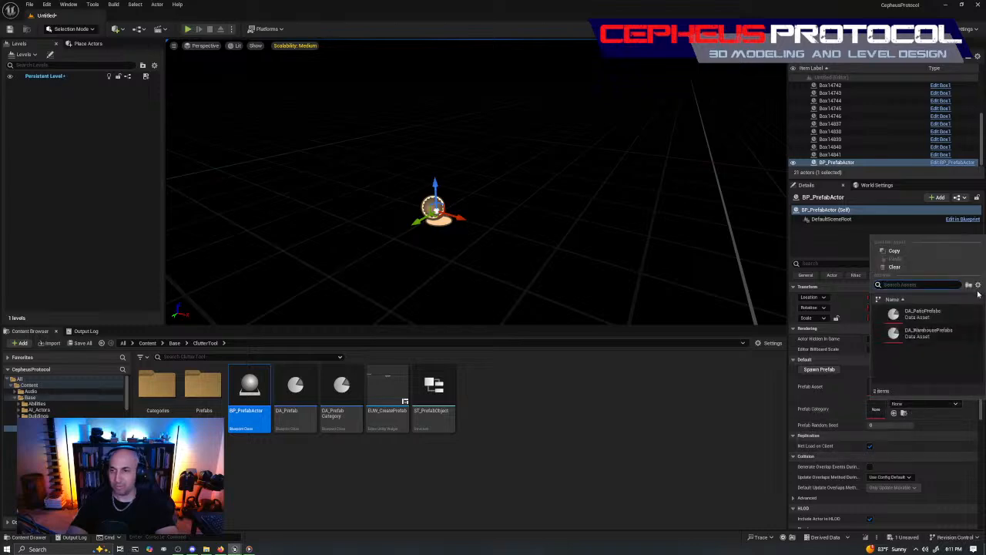
pyautogui.click(947, 330)
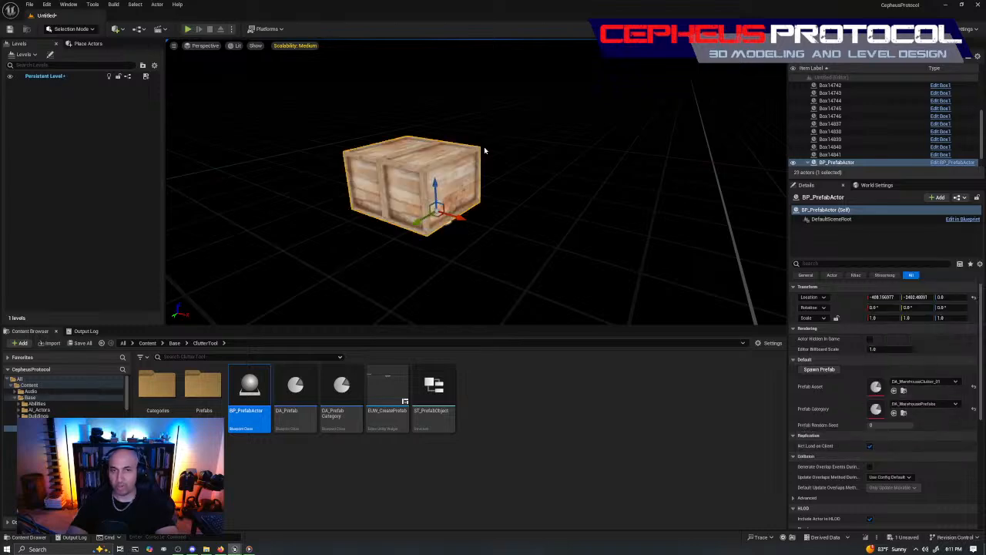
pyautogui.moveTo(485, 149); pyautogui.dragTo(562, 193, button='right')
pyautogui.moveTo(458, 280); pyautogui.dragTo(554, 280, button='right')
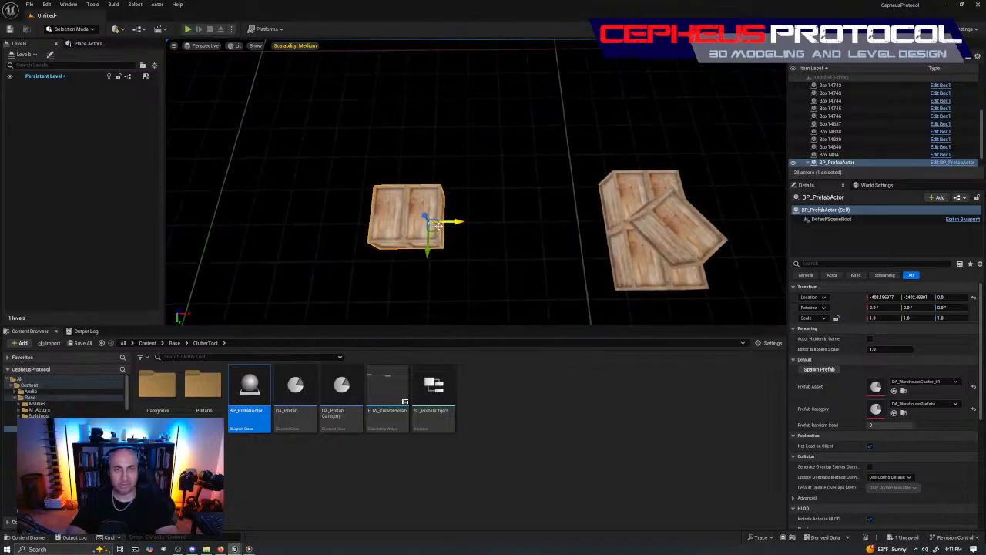
pyautogui.moveTo(436, 229); pyautogui.dragTo(351, 207)
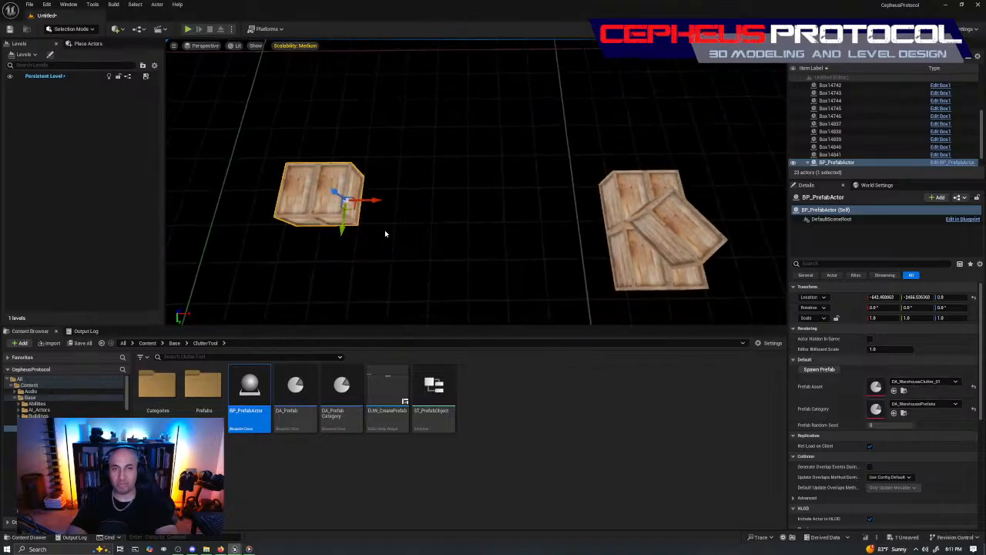
# Step: Try to switch the prefab actor's Prefab Asset to DA_WarehouseClutter_02 and browse the other warehouse clutter assets
pyautogui.click(952, 381)
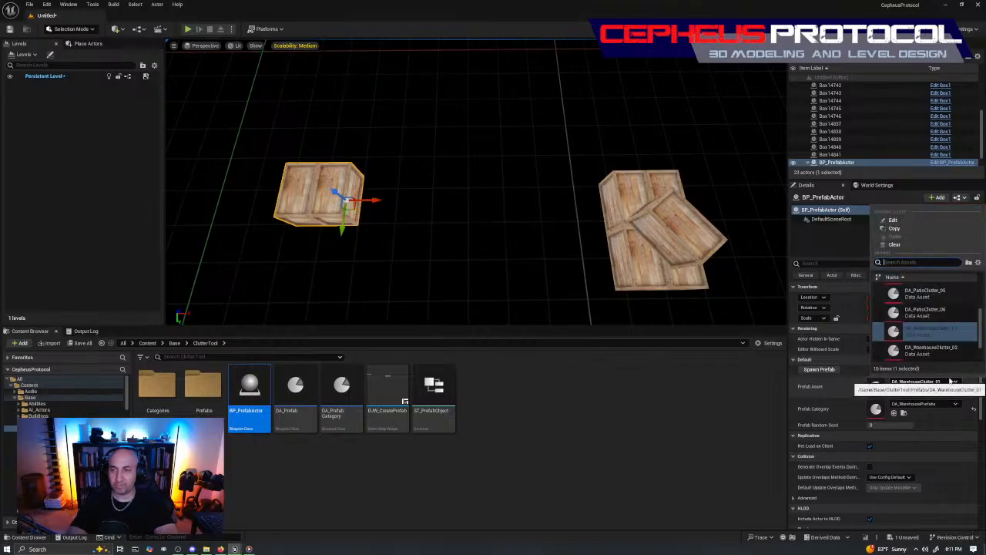
pyautogui.click(940, 353)
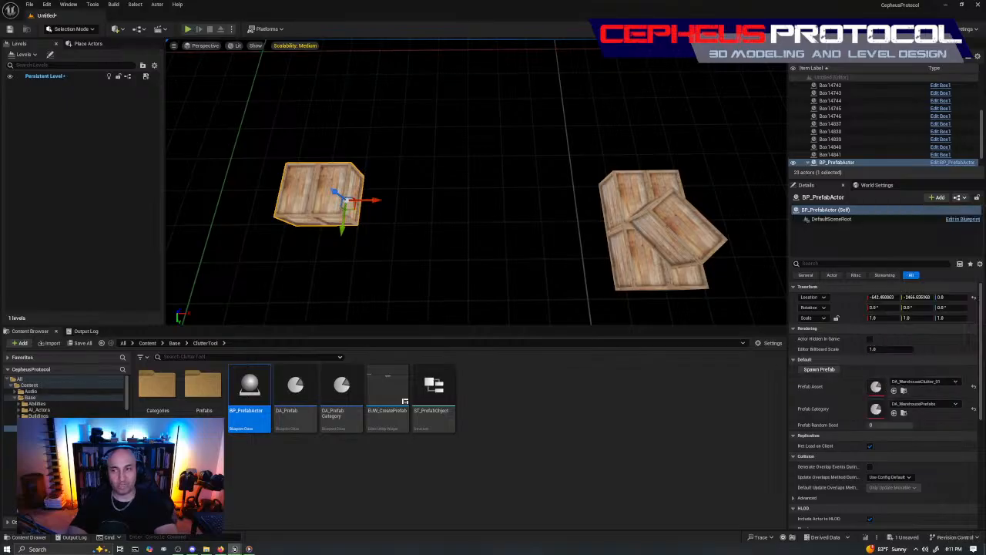
pyautogui.click(953, 382)
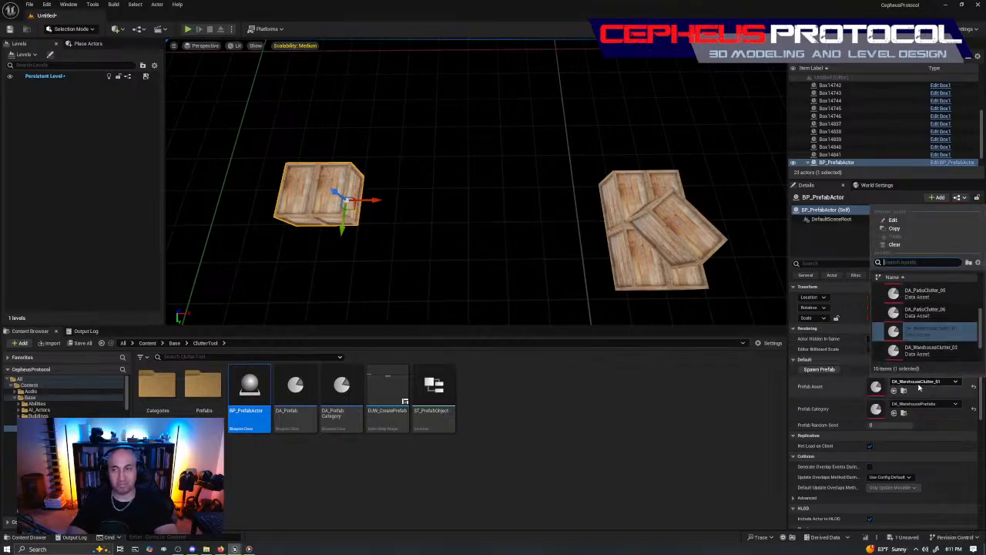
pyautogui.scroll(-2, 940, 327)
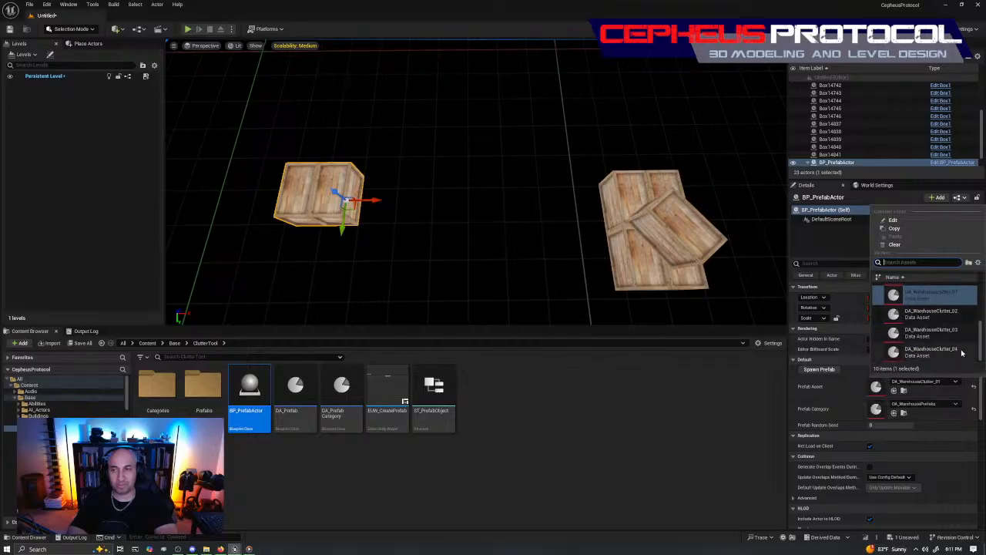
pyautogui.click(936, 405)
pyautogui.moveTo(583, 194); pyautogui.dragTo(619, 243, button='right')
pyautogui.click(450, 260)
pyautogui.click(390, 245)
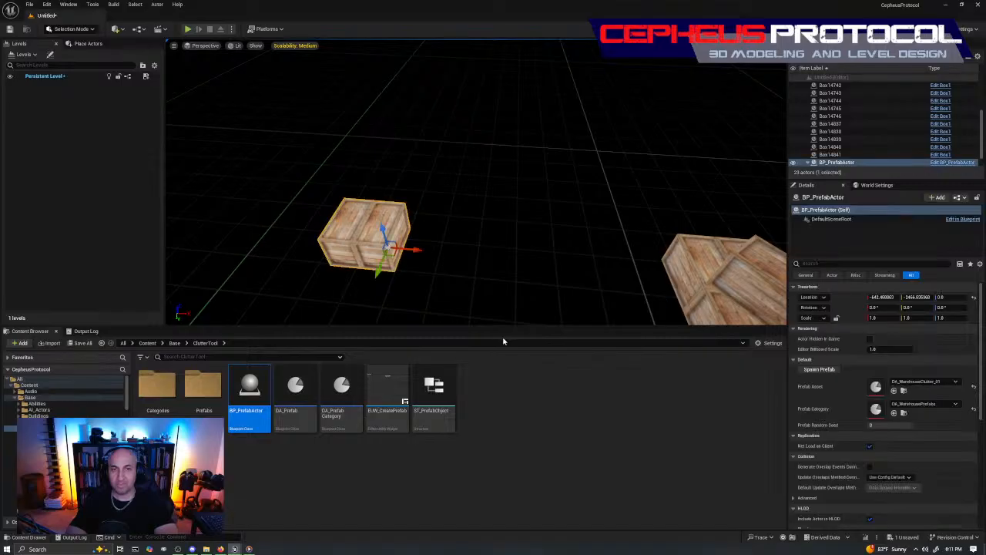
pyautogui.moveTo(516, 229)
pyautogui.mouseDown(button='right')
pyautogui.moveTo(532, 231)
pyautogui.moveTo(516, 229)
pyautogui.mouseUp(button='right')
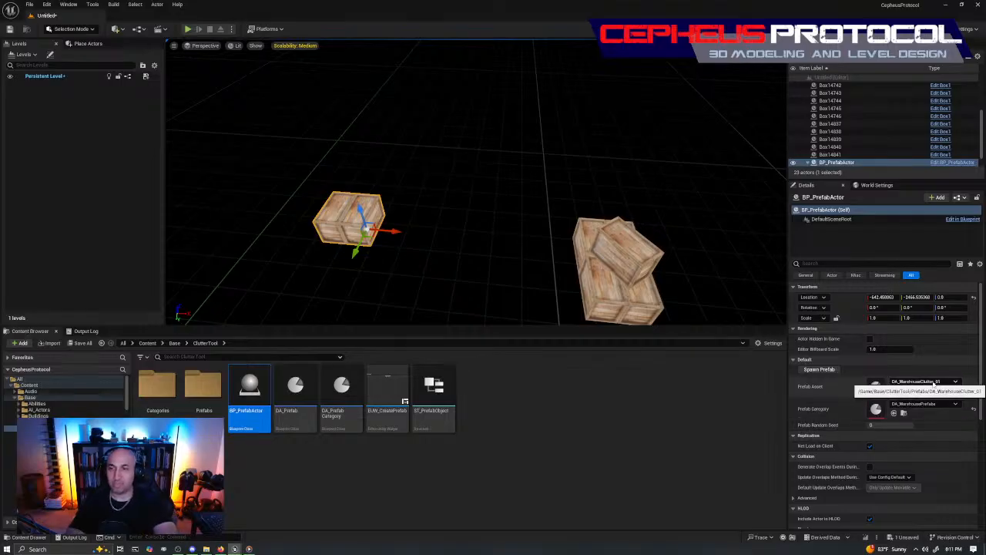
pyautogui.click(924, 382)
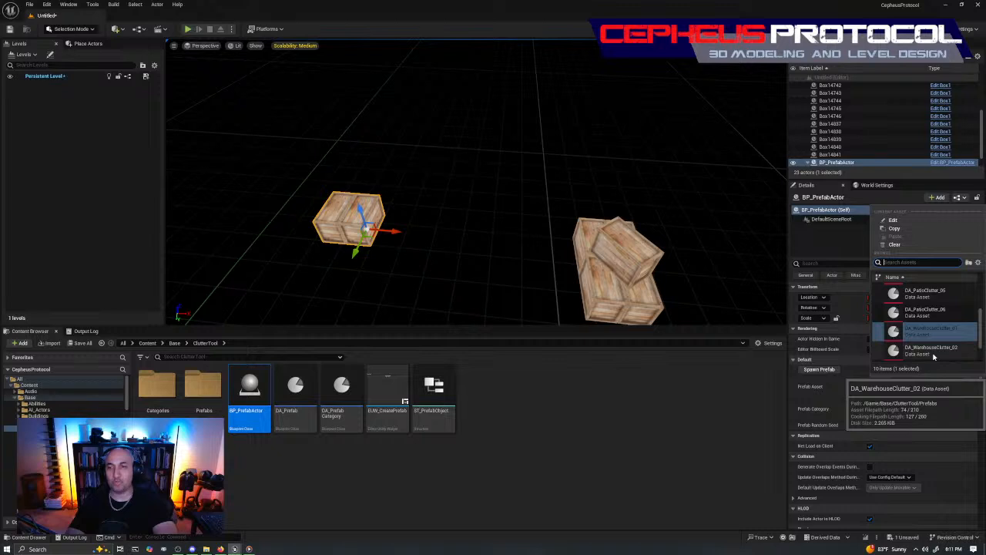
pyautogui.click(229, 274)
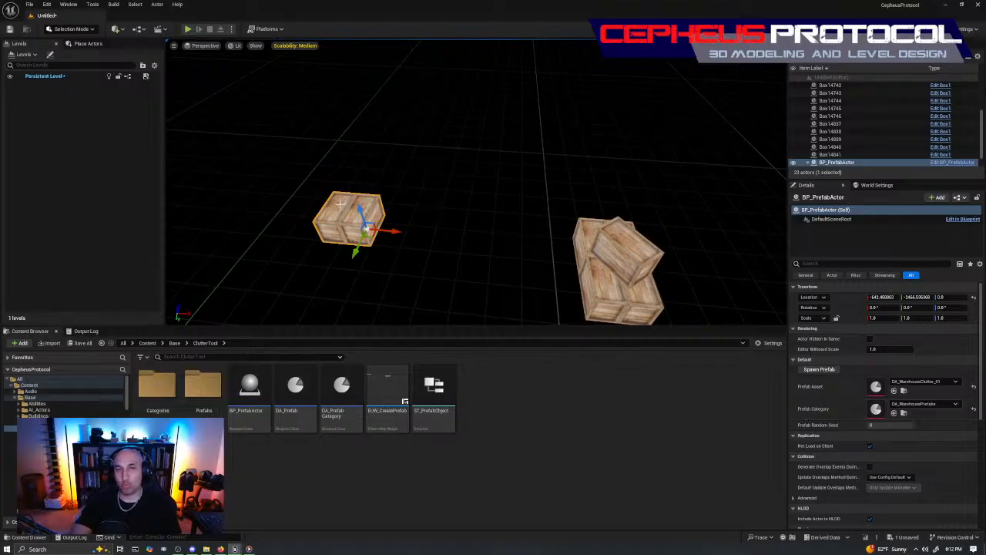
# Step: Move the prefab actor along the ground closer to the spawned crate stacks, to about X -380, Y -2537
pyautogui.moveTo(380, 239); pyautogui.dragTo(403, 221)
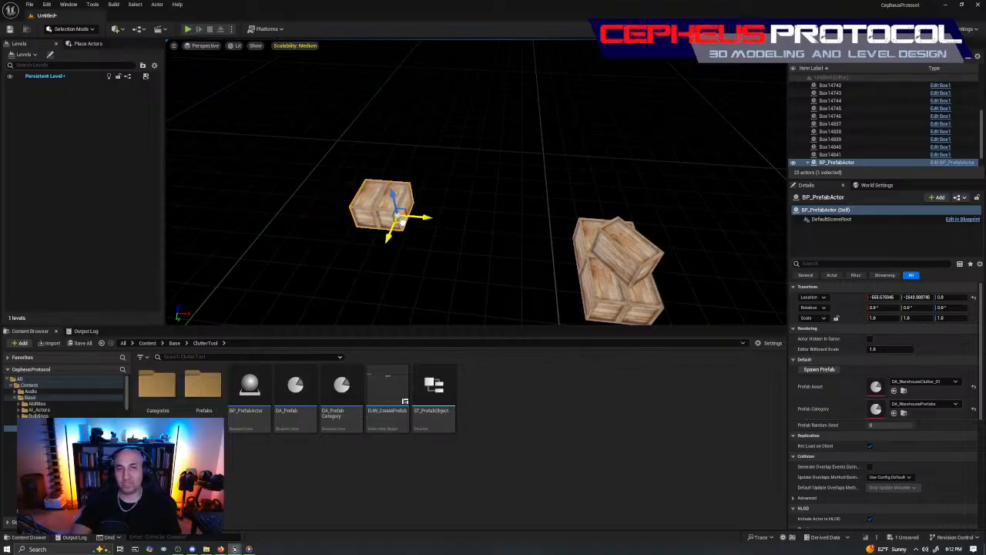
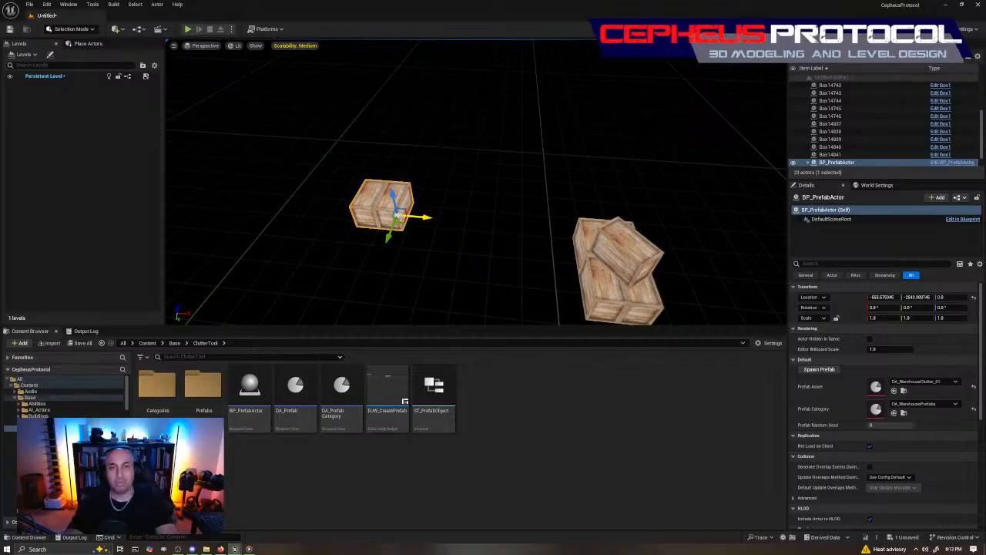
pyautogui.moveTo(400, 215); pyautogui.dragTo(539, 312)
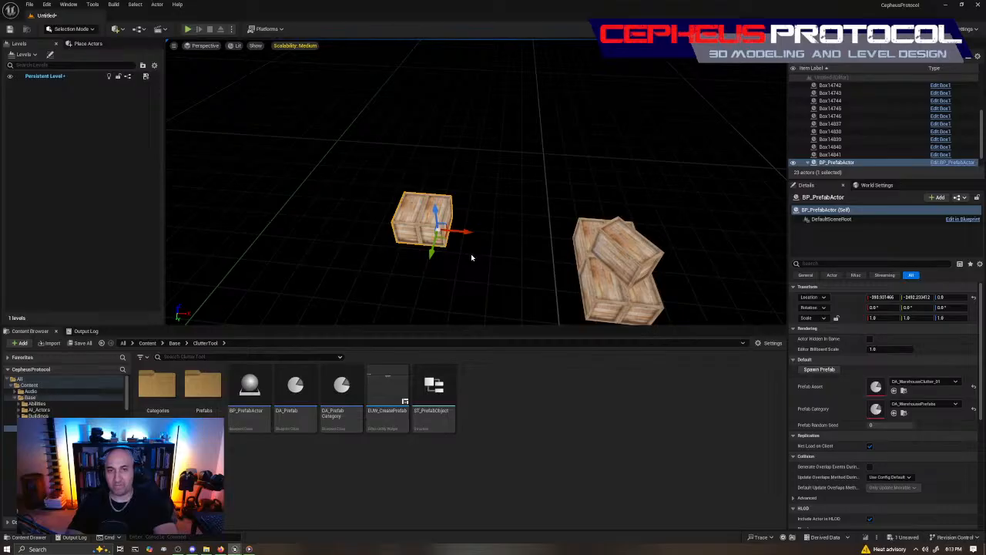
pyautogui.moveTo(437, 230); pyautogui.dragTo(444, 219)
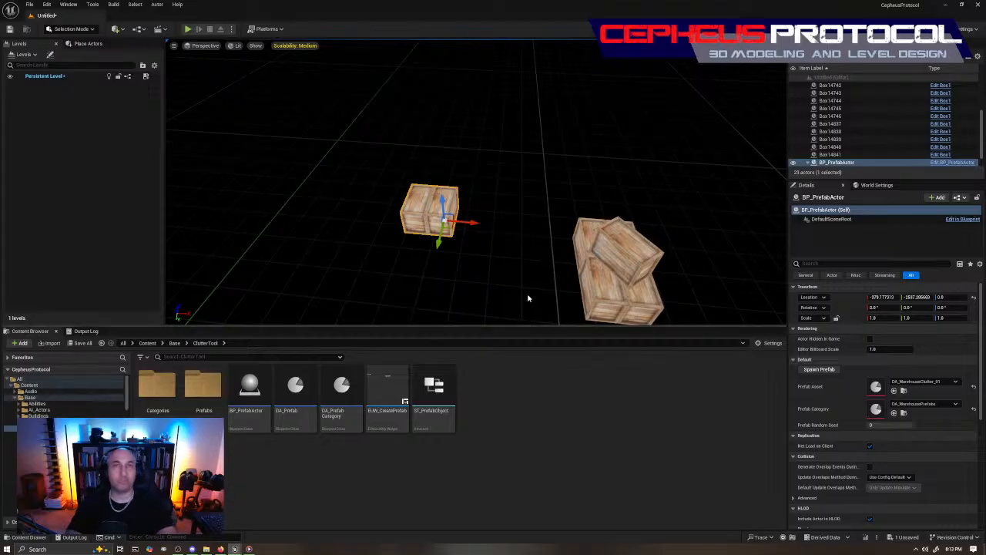
# Step: Select individual crates in the nearest spawned stack to examine them as separate actors
pyautogui.moveTo(555, 220)
pyautogui.mouseDown(button='right')
pyautogui.moveTo(628, 246)
pyautogui.moveTo(685, 240)
pyautogui.moveTo(616, 212)
pyautogui.moveTo(568, 214)
pyautogui.mouseUp(button='right')
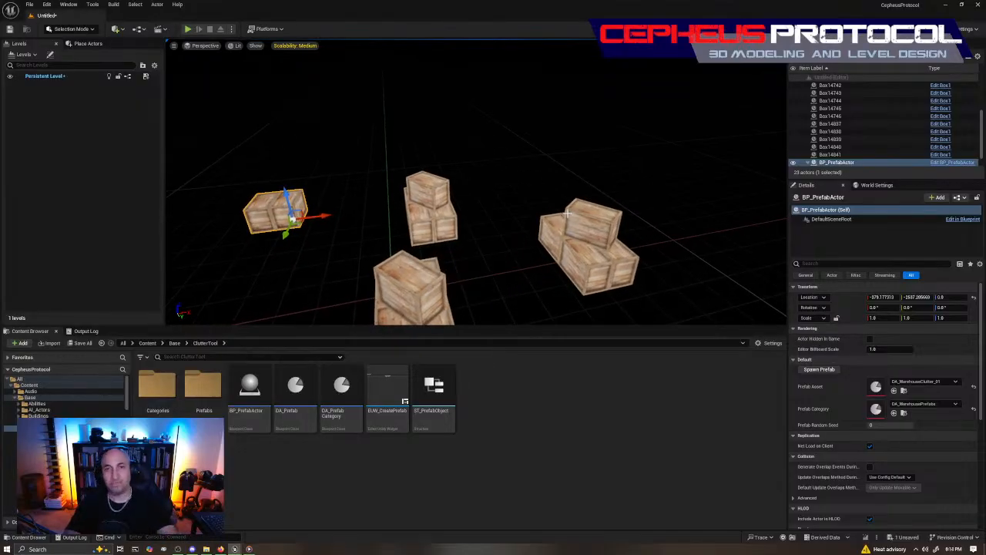
pyautogui.moveTo(601, 206)
pyautogui.mouseDown(button='right')
pyautogui.moveTo(636, 223)
pyautogui.moveTo(601, 206)
pyautogui.mouseUp(button='right')
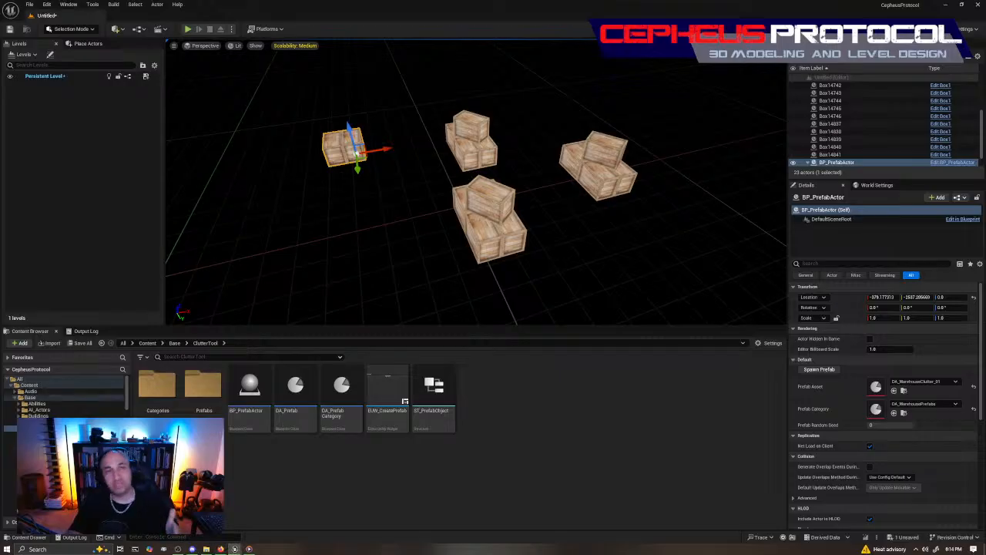
pyautogui.click(502, 231)
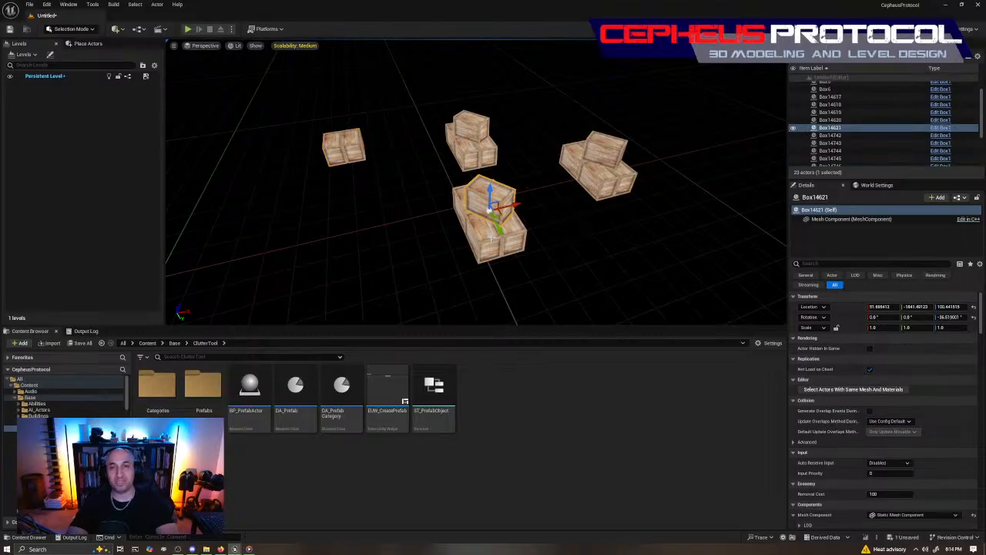
pyautogui.click(506, 235)
pyautogui.click(499, 187)
pyautogui.click(461, 212)
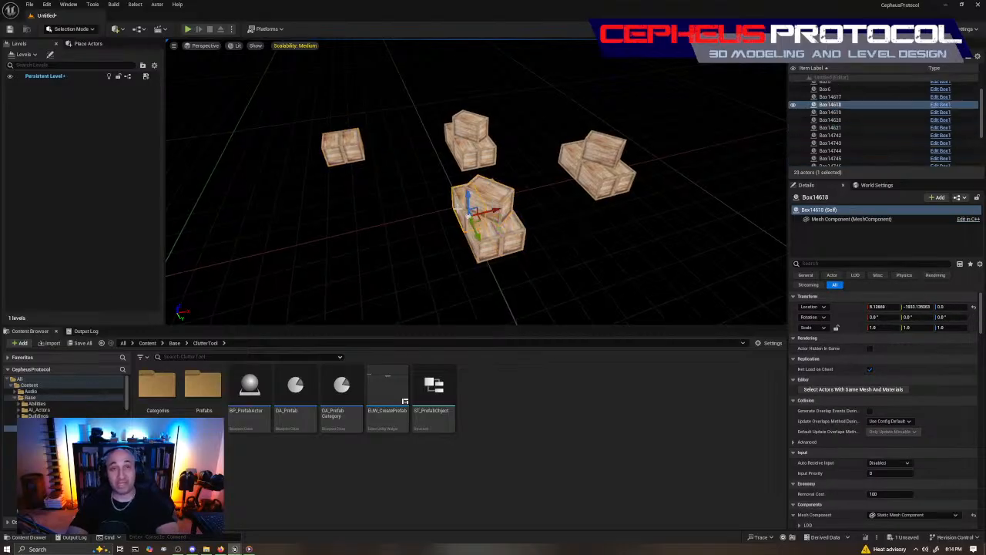
# Step: Select the four base crates of the stack farthest from the prefab actor and slide them away from the angled top crate
pyautogui.moveTo(608, 224); pyautogui.dragTo(620, 254, button='right')
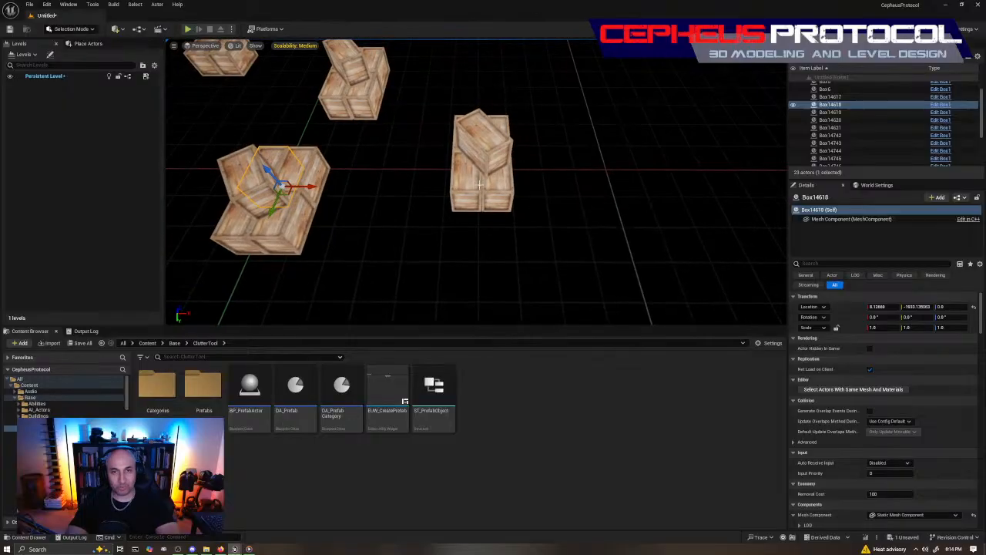
pyautogui.click(477, 183)
pyautogui.keyDown('ctrl'); pyautogui.click(467, 122); pyautogui.keyUp('ctrl')
pyautogui.keyDown('ctrl'); pyautogui.click(503, 127); pyautogui.keyUp('ctrl')
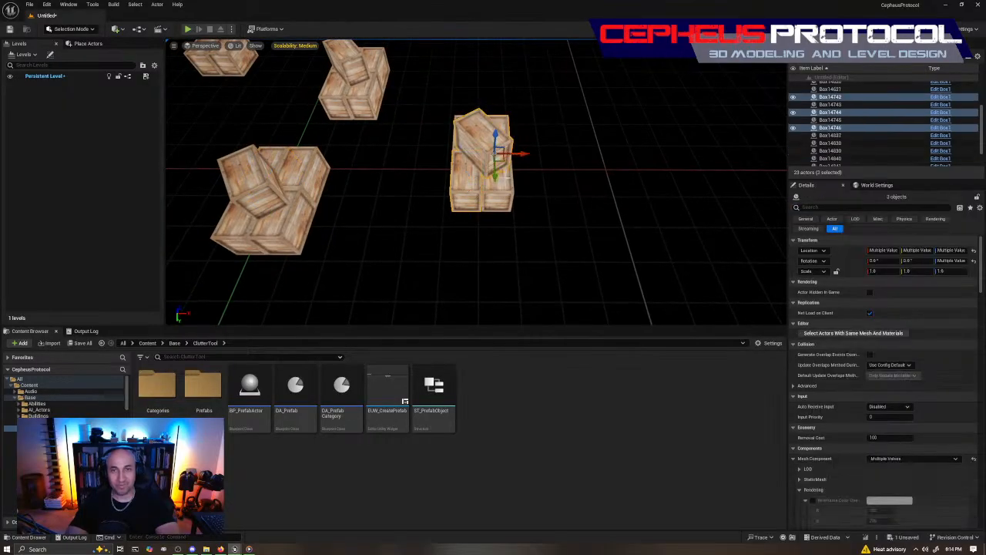
pyautogui.click(501, 183)
pyautogui.keyDown('ctrl'); pyautogui.click(465, 175); pyautogui.keyUp('ctrl')
pyautogui.moveTo(466, 175); pyautogui.dragTo(328, 192, button='right')
pyautogui.keyDown('ctrl'); pyautogui.click(466, 265); pyautogui.keyUp('ctrl')
pyautogui.keyDown('ctrl'); pyautogui.click(508, 250); pyautogui.keyUp('ctrl')
pyautogui.moveTo(508, 250); pyautogui.dragTo(471, 198, button='right')
pyautogui.moveTo(436, 176); pyautogui.dragTo(542, 195)
# Step: Duplicate the four base crates upward to form a second layer on top of them
pyautogui.moveTo(544, 234); pyautogui.dragTo(528, 174, button='right')
pyautogui.keyDown('alt'); pyautogui.moveTo(493, 266); pyautogui.dragTo(495, 199); pyautogui.keyUp('alt')
pyautogui.moveTo(523, 227); pyautogui.dragTo(470, 274, button='right')
# Step: Select all eight stacked crates and duplicate the block sideways to form a row of four blocks
pyautogui.keyDown('ctrl'); pyautogui.click(438, 167); pyautogui.keyUp('ctrl')
pyautogui.keyDown('ctrl'); pyautogui.click(486, 171); pyautogui.keyUp('ctrl')
pyautogui.moveTo(486, 170); pyautogui.dragTo(402, 174, button='right')
pyautogui.keyDown('ctrl'); pyautogui.click(510, 175); pyautogui.keyUp('ctrl')
pyautogui.keyDown('ctrl'); pyautogui.click(488, 142); pyautogui.keyUp('ctrl')
pyautogui.moveTo(489, 141); pyautogui.dragTo(535, 178, button='right')
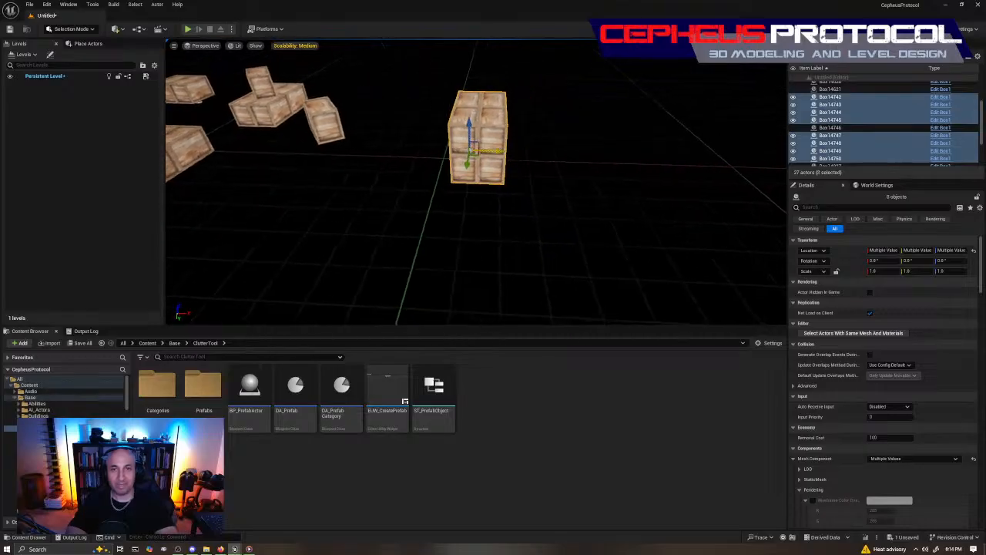
pyautogui.keyDown('alt'); pyautogui.moveTo(497, 155); pyautogui.dragTo(599, 178); pyautogui.keyUp('alt')
pyautogui.moveTo(599, 178); pyautogui.dragTo(602, 173, button='right')
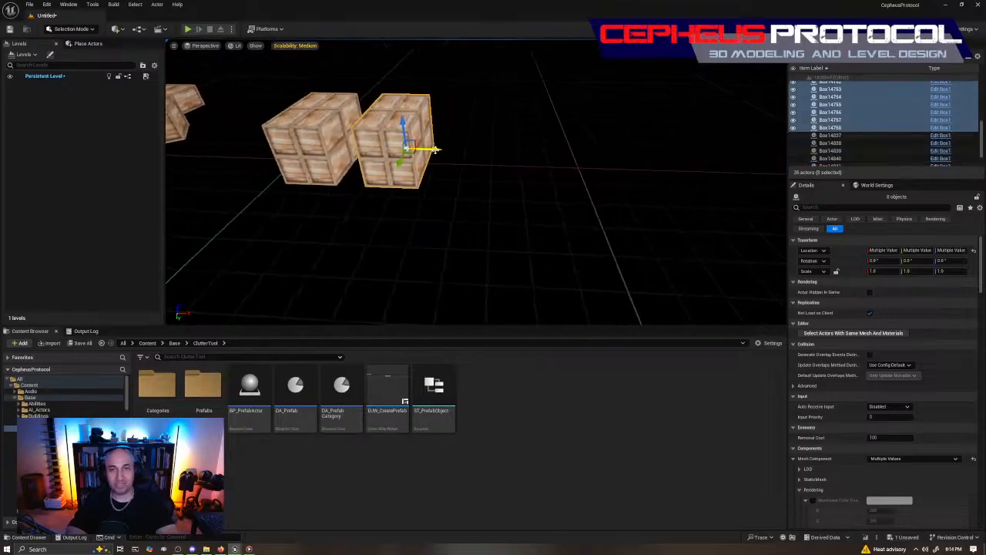
pyautogui.keyDown('alt'); pyautogui.moveTo(432, 150); pyautogui.dragTo(594, 182); pyautogui.keyUp('alt')
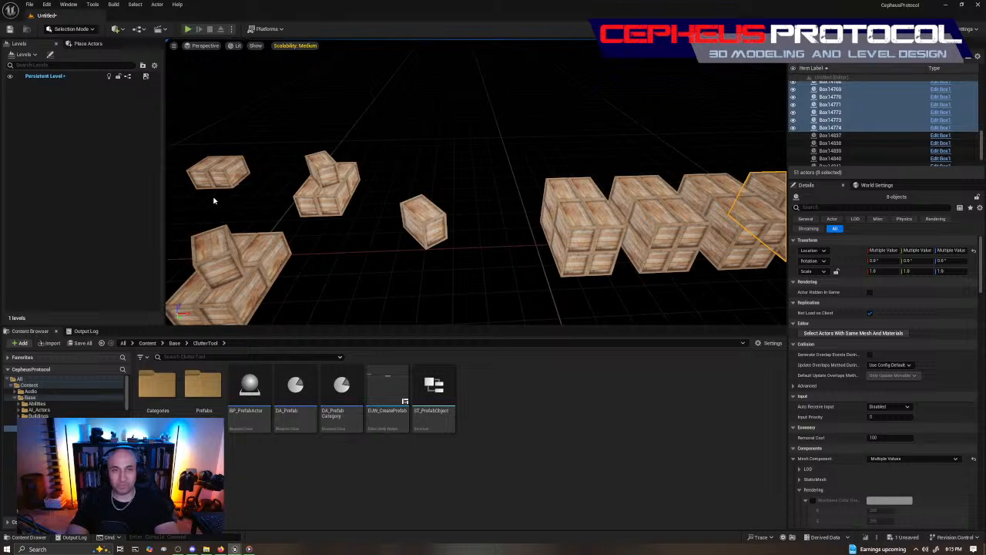
# Step: Delete the selected end block of the row, plus the crates of its neighbouring block one by one
pyautogui.moveTo(581, 188); pyautogui.dragTo(522, 239, button='right')
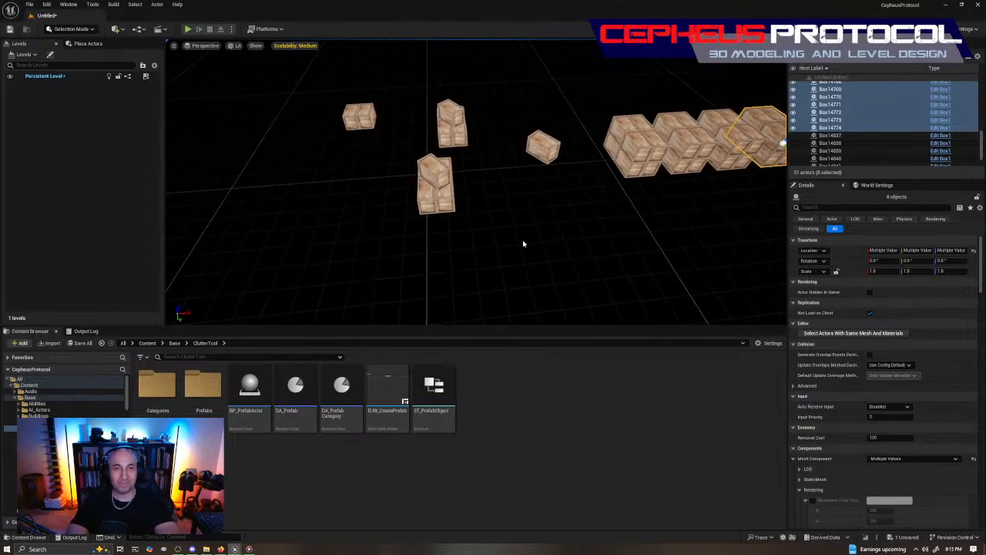
pyautogui.moveTo(561, 170); pyautogui.dragTo(588, 174, button='right')
pyautogui.press('Delete')
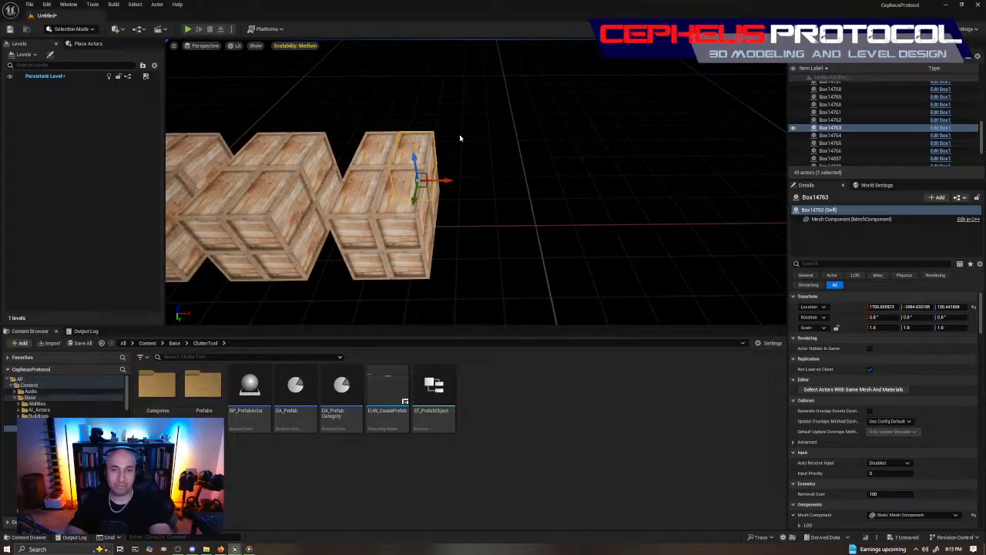
pyautogui.press('Delete')
pyautogui.press('Delete')
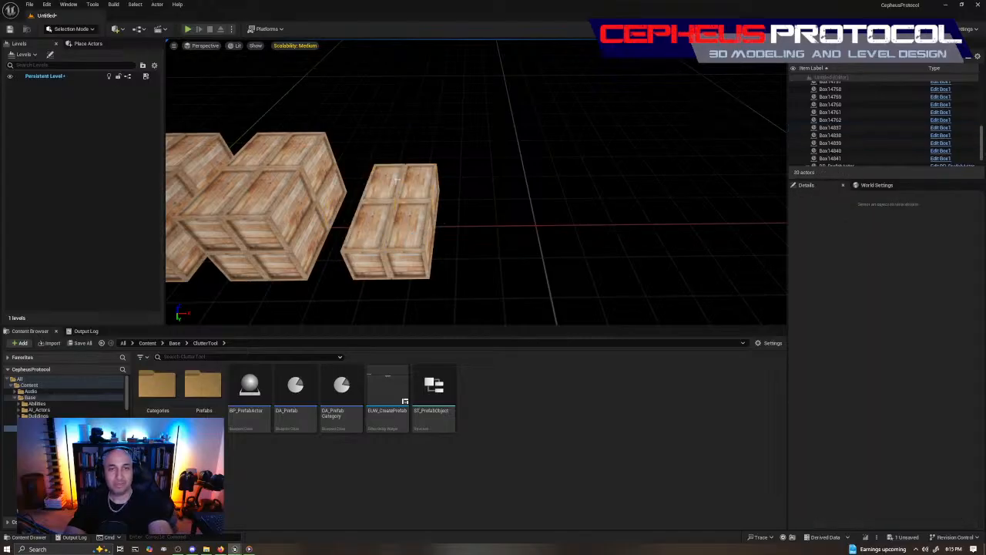
pyautogui.click(395, 184)
pyautogui.press('Delete')
pyautogui.click(425, 198)
pyautogui.press('Delete')
pyautogui.click(411, 219)
pyautogui.press('Delete')
pyautogui.click(373, 213)
pyautogui.press('Delete')
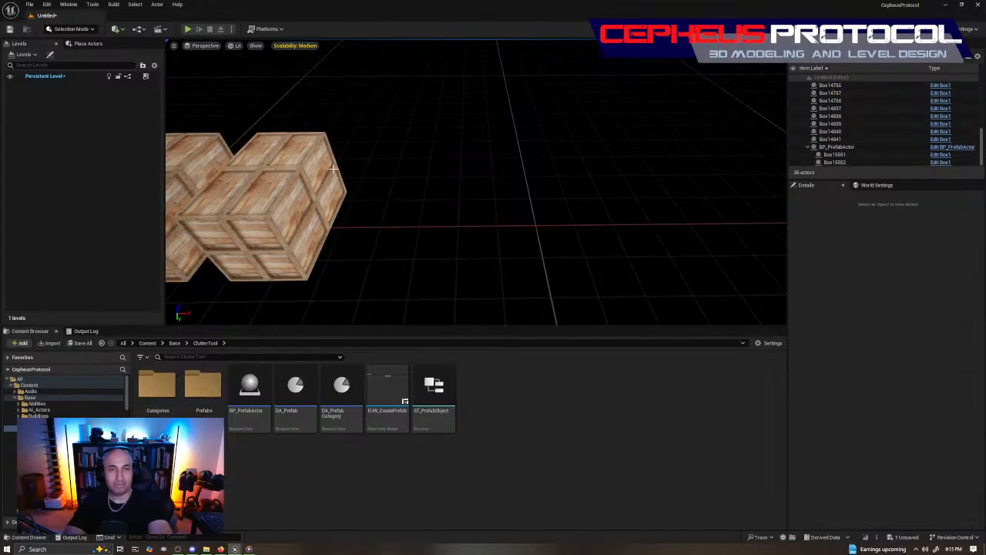
# Step: Delete the eight crates of the duplicated block beside the original block one at a time
pyautogui.click(268, 209)
pyautogui.press('Delete')
pyautogui.click(229, 208)
pyautogui.press('Delete')
pyautogui.click(294, 240)
pyautogui.press('Delete')
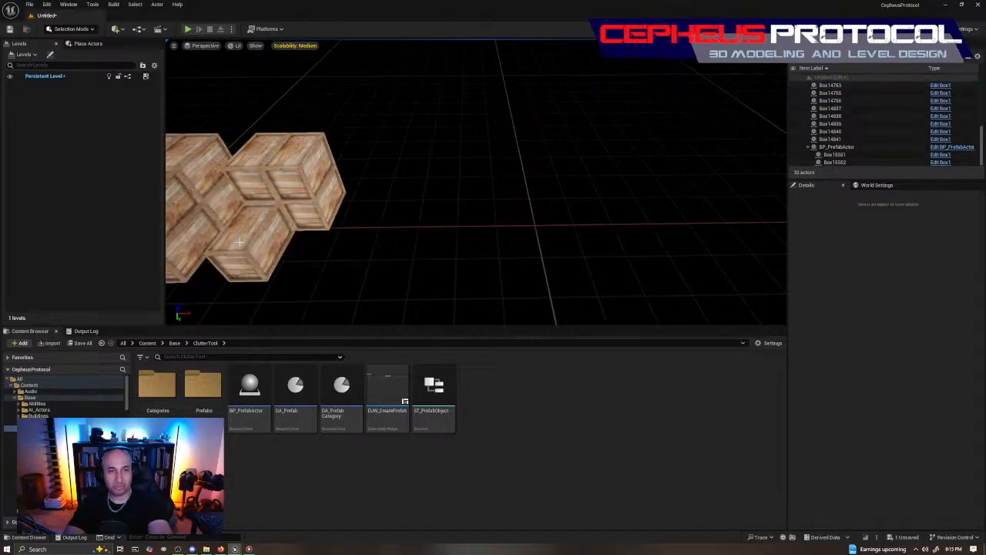
pyautogui.click(256, 231)
pyautogui.press('Delete')
pyautogui.click(311, 205)
pyautogui.press('Delete')
pyautogui.click(302, 182)
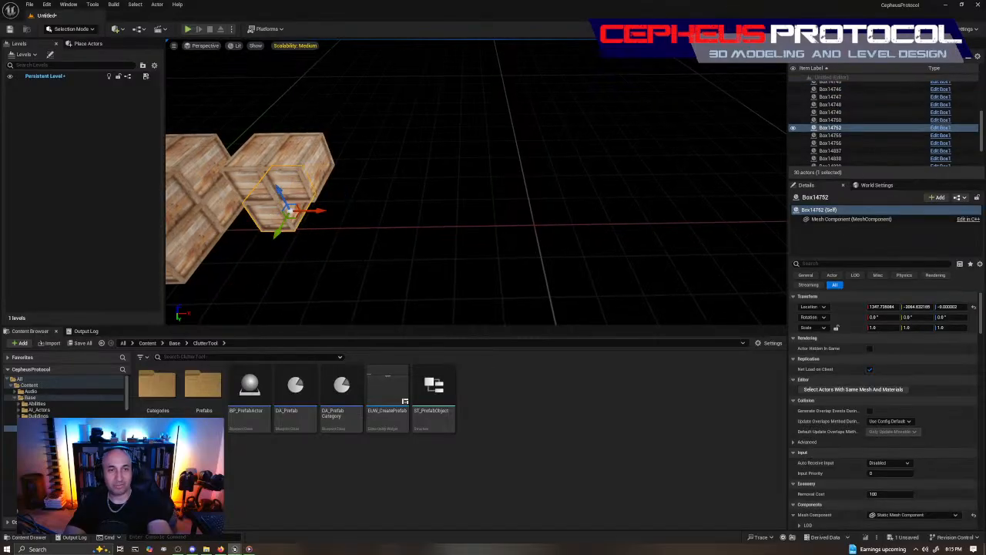
pyautogui.press('Delete')
pyautogui.click(270, 190)
pyautogui.press('Delete')
pyautogui.click(282, 205)
pyautogui.press('Delete')
# Step: Delete all eight crates of the original block one at a time, keeping the loose angled crate
pyautogui.moveTo(434, 159); pyautogui.dragTo(259, 169, button='right')
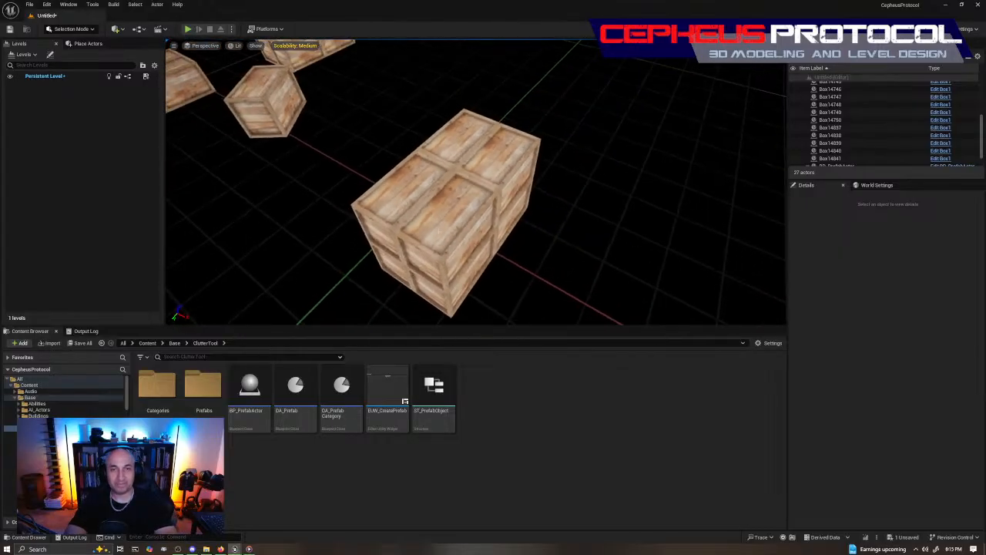
pyautogui.click(440, 222)
pyautogui.press('Delete')
pyautogui.click(421, 237)
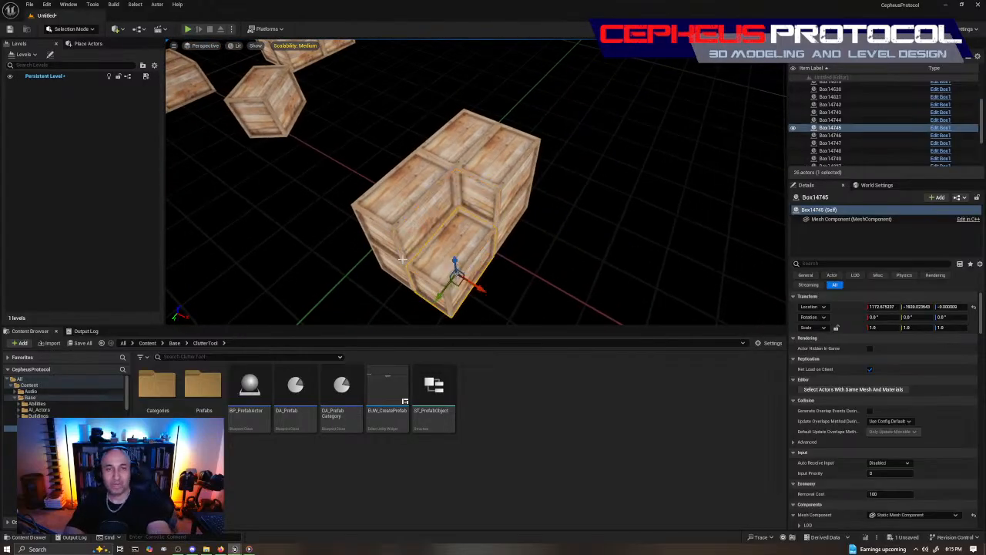
pyautogui.press('Delete')
pyautogui.click(406, 217)
pyautogui.press('Delete')
pyautogui.click(406, 216)
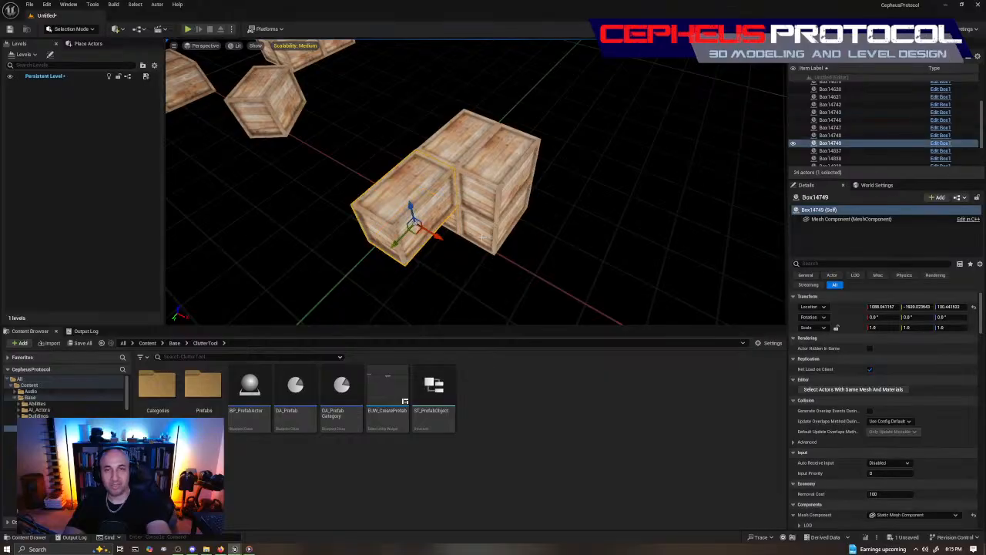
pyautogui.press('Delete')
pyautogui.click(482, 238)
pyautogui.press('Delete')
pyautogui.click(449, 219)
pyautogui.press('Delete')
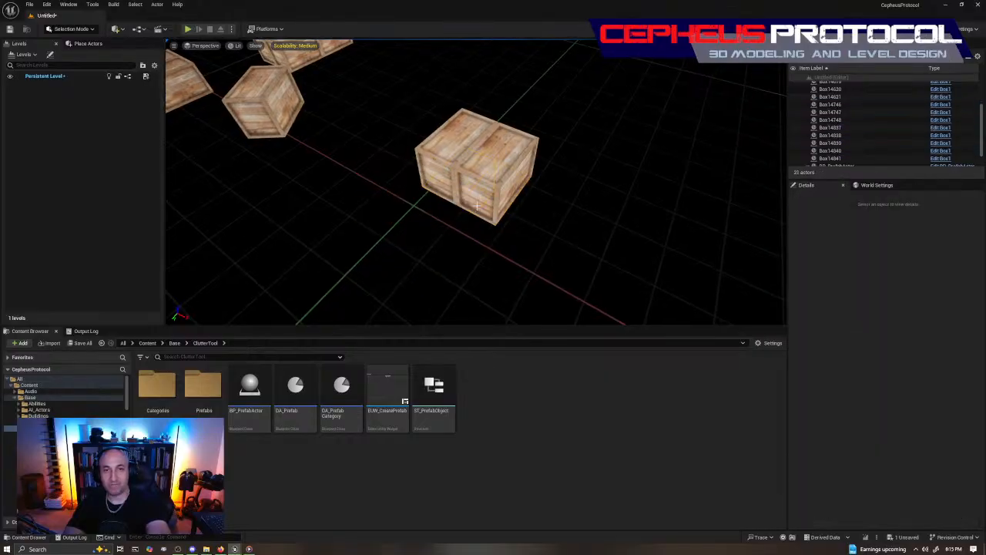
pyautogui.click(477, 205)
pyautogui.press('Delete')
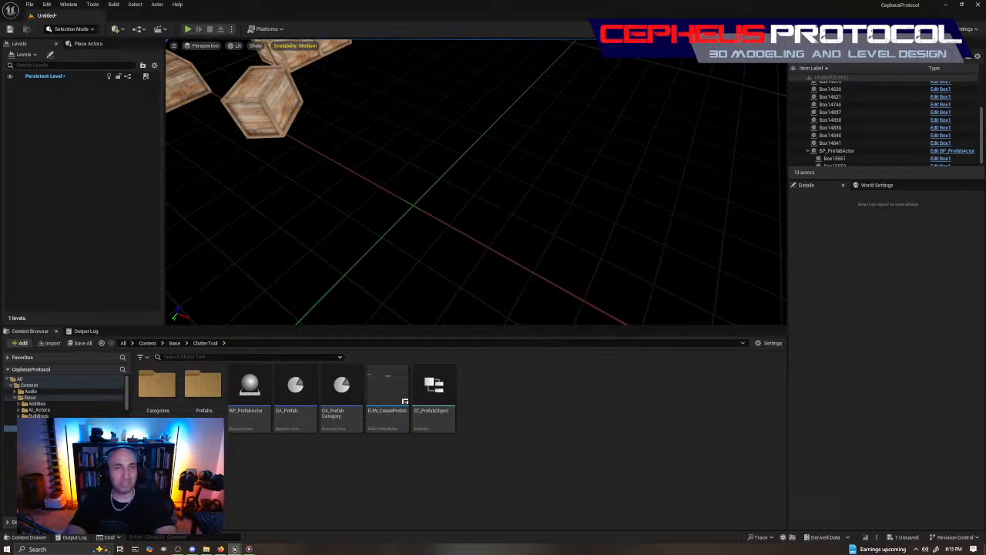
pyautogui.moveTo(531, 257); pyautogui.dragTo(578, 220, button='right')
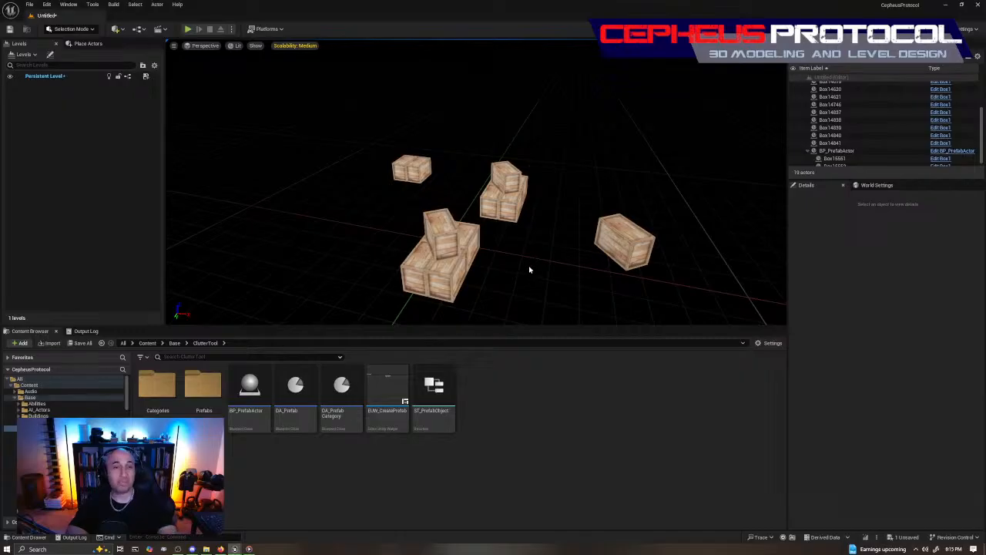
pyautogui.moveTo(655, 308); pyautogui.dragTo(689, 322, button='right')
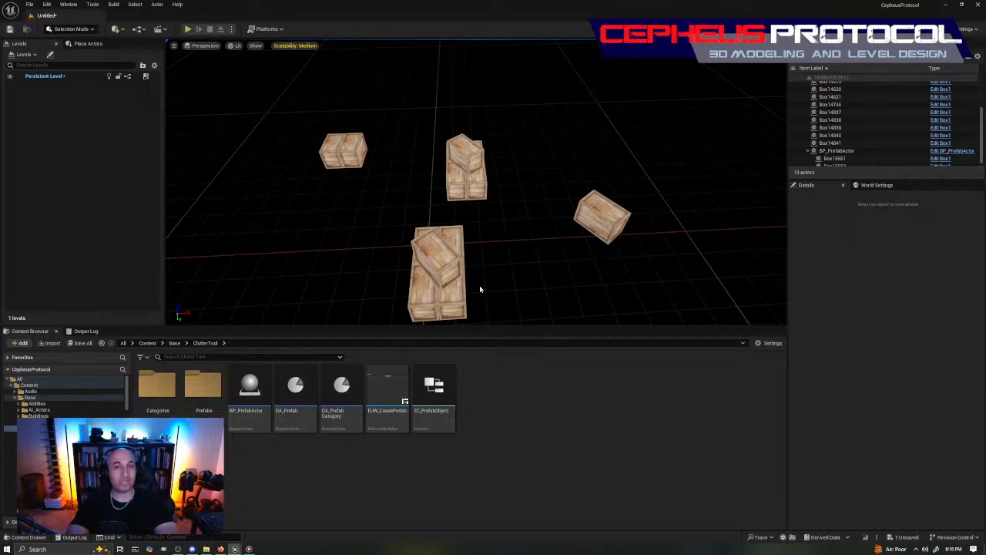
pyautogui.moveTo(656, 152); pyautogui.dragTo(649, 195, button='right')
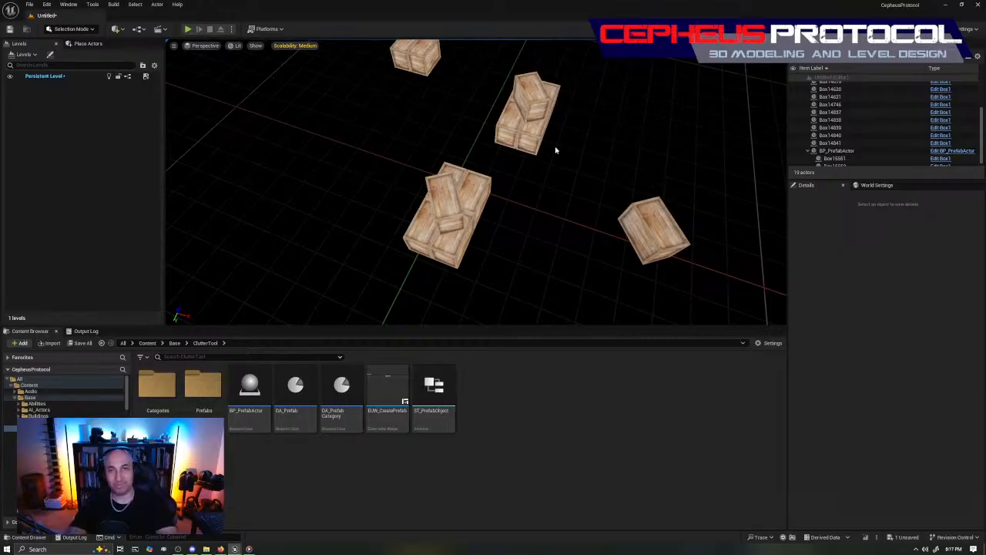
# Step: Delete the loose angled crate lying apart from the crate piles
pyautogui.moveTo(529, 202)
pyautogui.mouseDown(button='right')
pyautogui.moveTo(541, 193)
pyautogui.moveTo(529, 201)
pyautogui.mouseUp(button='right')
pyautogui.click(529, 201)
pyautogui.moveTo(628, 187)
pyautogui.mouseDown(button='right')
pyautogui.moveTo(616, 186)
pyautogui.moveTo(625, 185)
pyautogui.mouseUp(button='right')
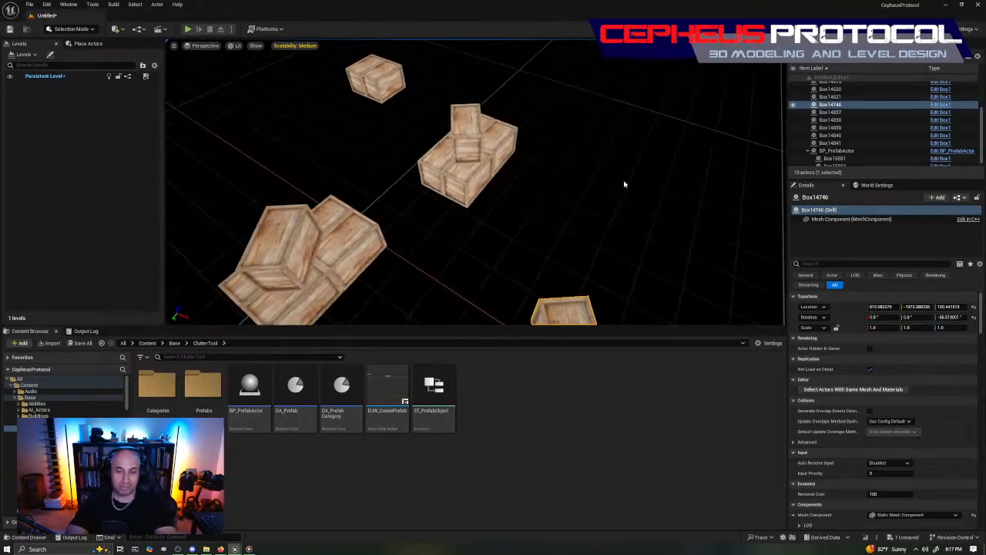
pyautogui.press('Delete')
pyautogui.moveTo(547, 188)
pyautogui.mouseDown(button='right')
pyautogui.moveTo(578, 185)
pyautogui.moveTo(550, 191)
pyautogui.mouseUp(button='right')
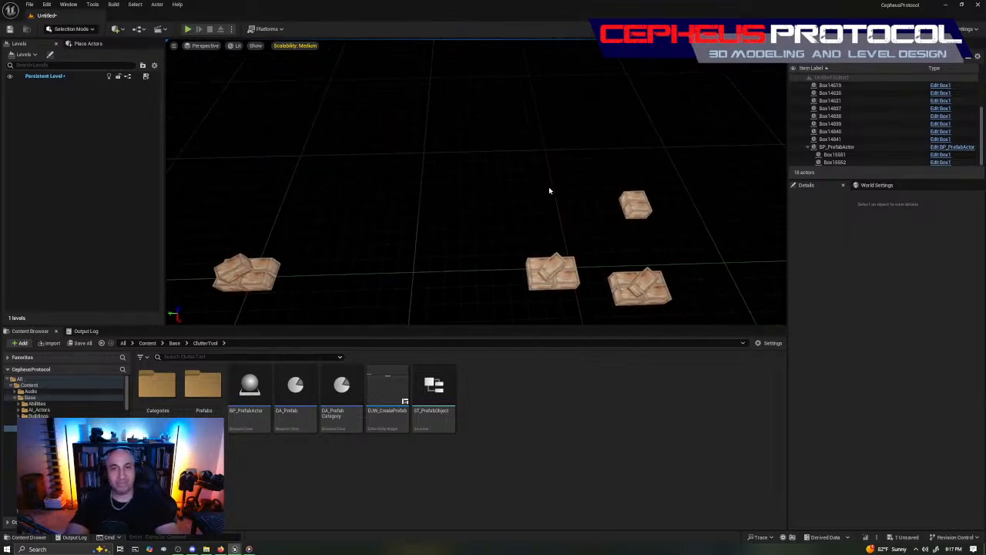
# Step: Delete the five crates of one duplicated pile one by one, including the angled crate on top
pyautogui.moveTo(629, 287); pyautogui.dragTo(624, 282, button='right')
pyautogui.click(550, 275)
pyautogui.click(198, 242)
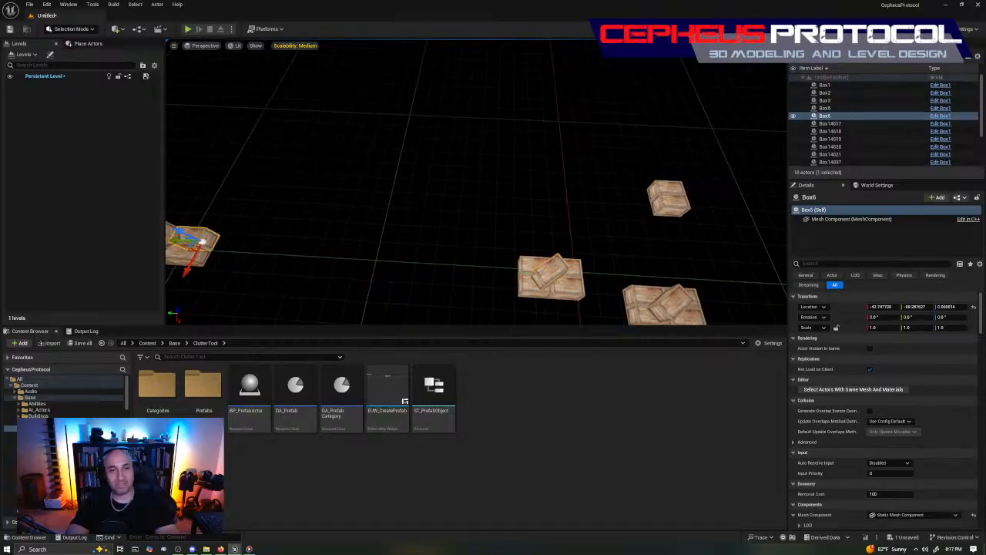
pyautogui.moveTo(463, 191); pyautogui.dragTo(465, 190, button='right')
pyautogui.click(507, 144)
pyautogui.moveTo(532, 244); pyautogui.dragTo(509, 208, button='right')
pyautogui.click(496, 186)
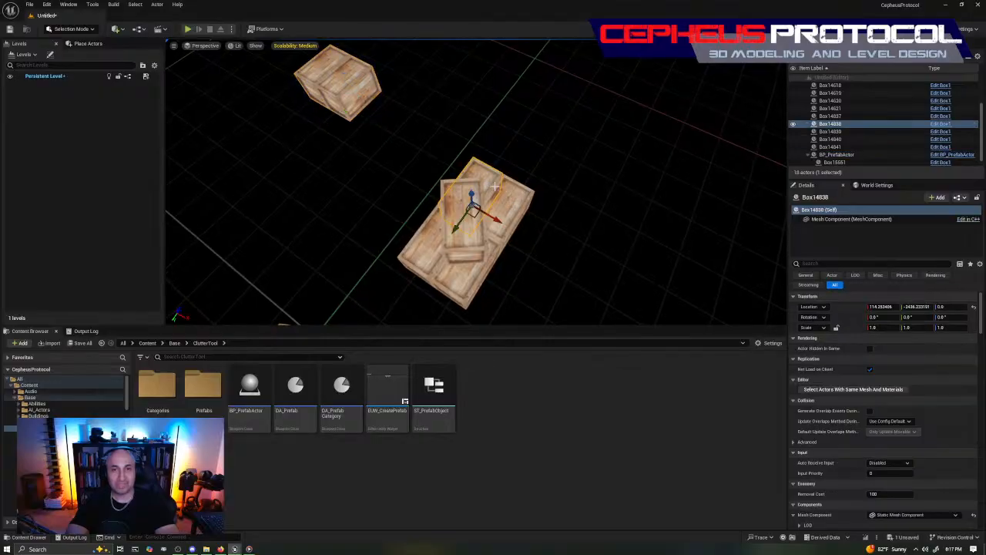
pyautogui.press('Delete')
pyautogui.click(501, 209)
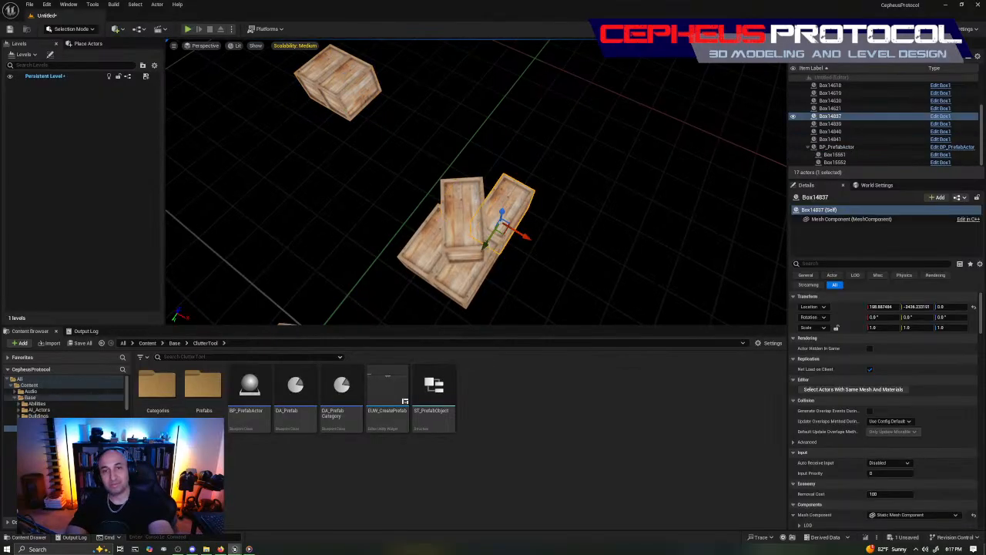
pyautogui.click(469, 211)
pyautogui.press('Delete')
pyautogui.click(504, 210)
pyautogui.press('Delete')
pyautogui.click(446, 247)
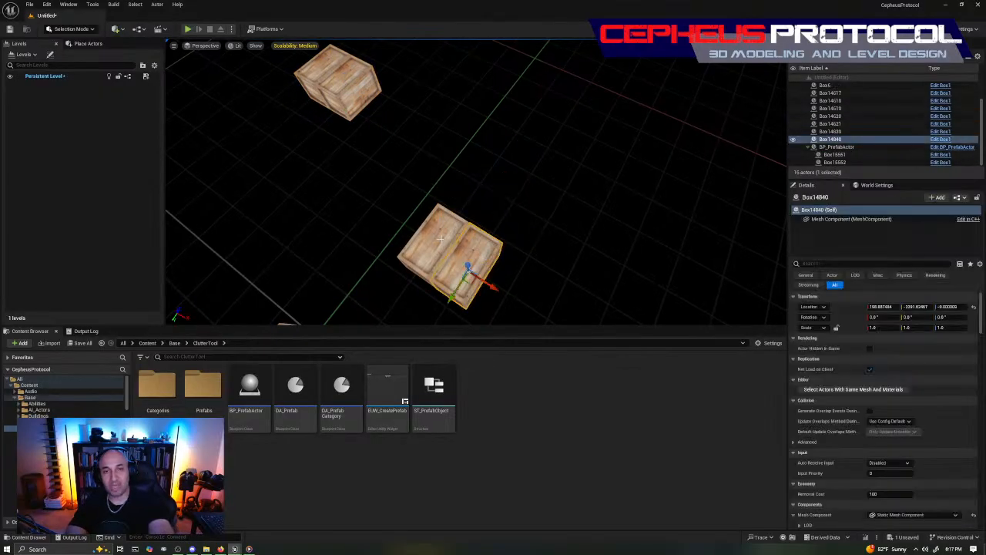
pyautogui.press('Delete')
pyautogui.click(441, 239)
pyautogui.press('Delete')
# Step: Delete the five crates of the other duplicated pile one by one, keeping the original pile and the prefab actor
pyautogui.moveTo(546, 179); pyautogui.dragTo(403, 186, button='right')
pyautogui.click(498, 163)
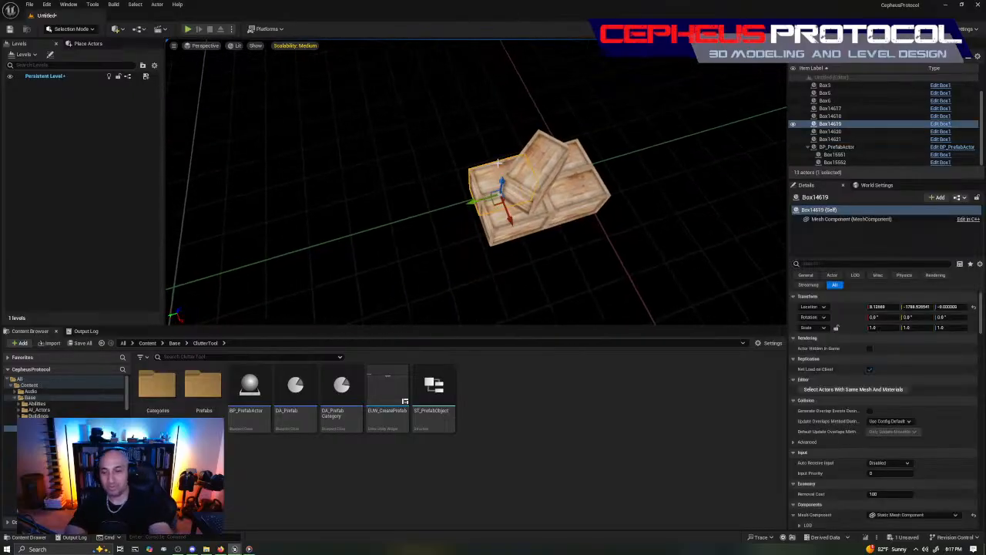
pyautogui.press('Delete')
pyautogui.click(531, 171)
pyautogui.press('Delete')
pyautogui.click(561, 174)
pyautogui.press('Delete')
pyautogui.click(534, 199)
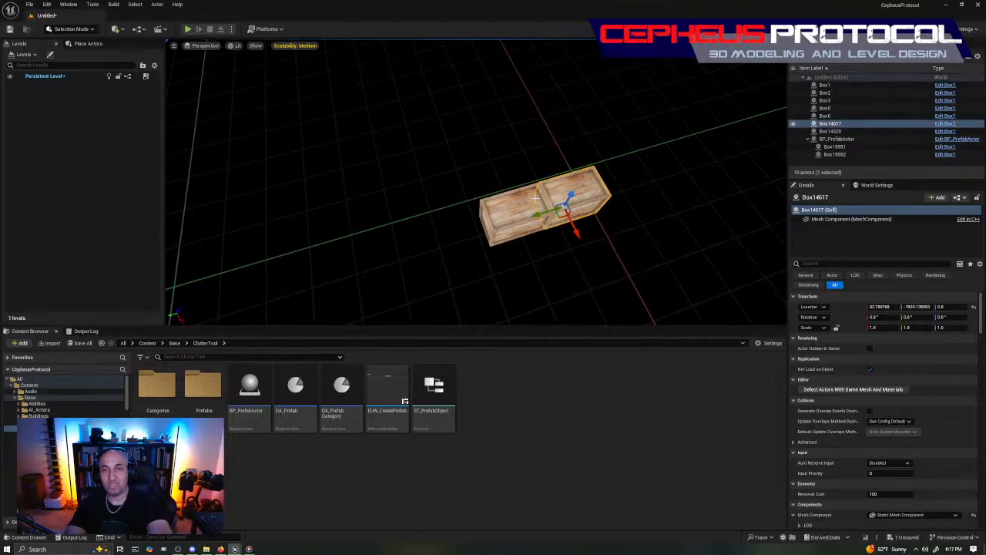
pyautogui.press('Delete')
pyautogui.click(535, 199)
pyautogui.press('Delete')
pyautogui.moveTo(649, 210); pyautogui.dragTo(650, 210, button='right')
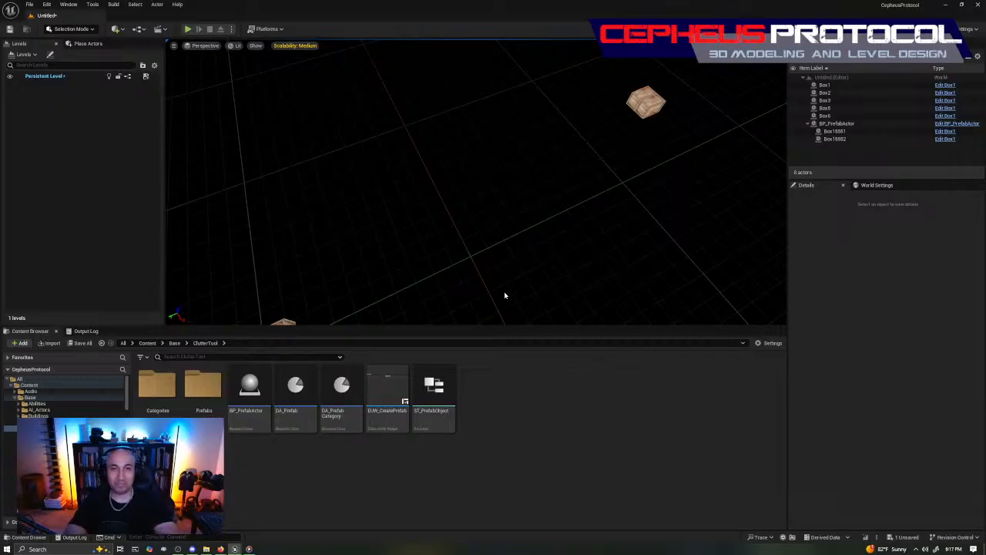
# Step: Pull one base crate out of the original pile and duplicate it three times end to end, forming a row of four
pyautogui.moveTo(506, 295); pyautogui.dragTo(574, 149, button='right')
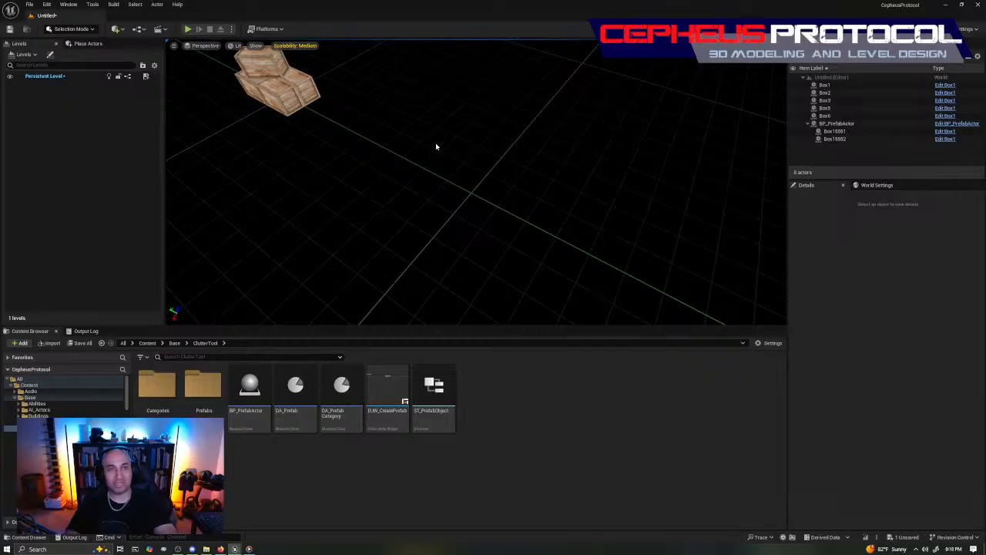
pyautogui.moveTo(436, 147); pyautogui.dragTo(388, 245, button='right')
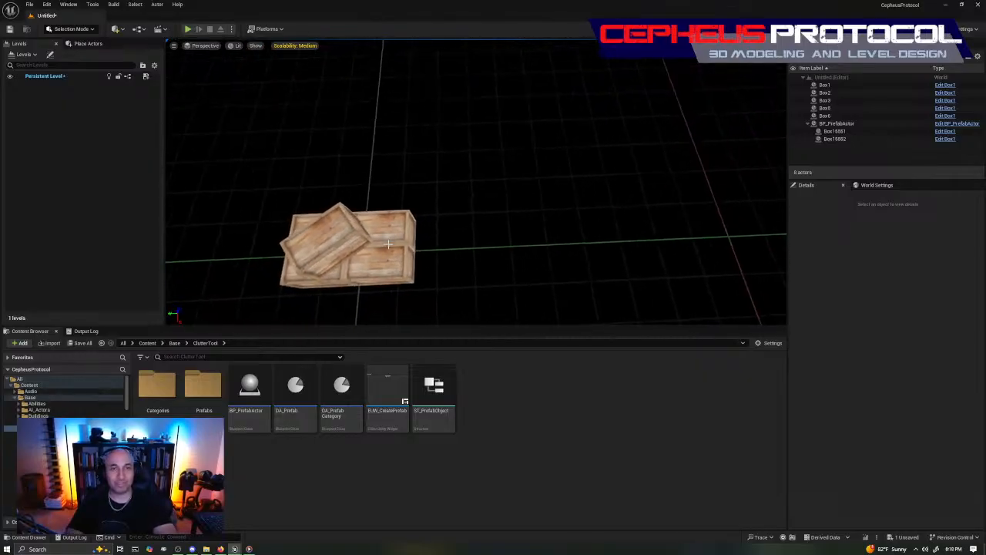
pyautogui.click(393, 249)
pyautogui.moveTo(365, 270); pyautogui.dragTo(485, 265)
pyautogui.moveTo(485, 265); pyautogui.dragTo(477, 239, button='right')
pyautogui.keyDown('alt'); pyautogui.moveTo(436, 219); pyautogui.dragTo(521, 244); pyautogui.keyUp('alt')
pyautogui.moveTo(521, 244); pyautogui.dragTo(559, 240, button='right')
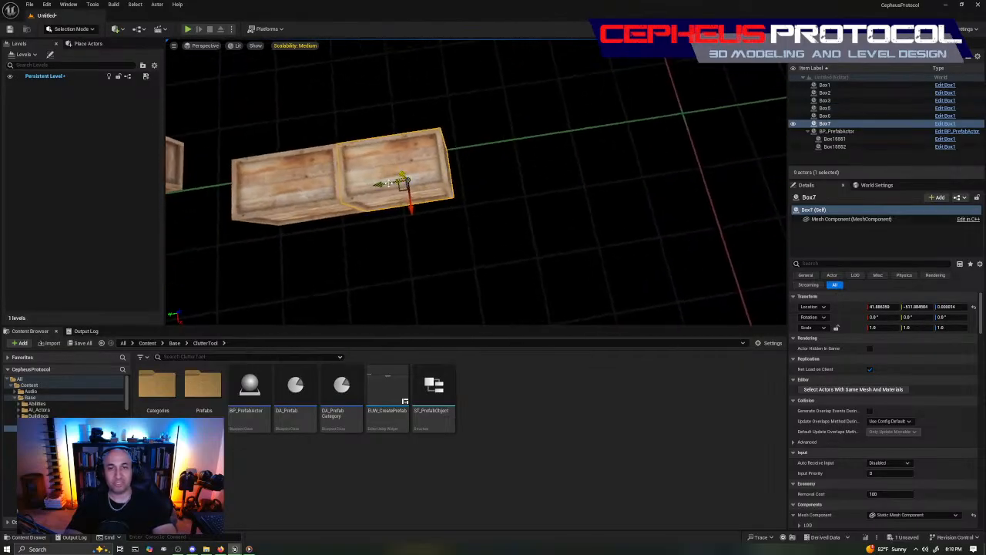
pyautogui.keyDown('alt'); pyautogui.moveTo(383, 184); pyautogui.dragTo(493, 177); pyautogui.keyUp('alt')
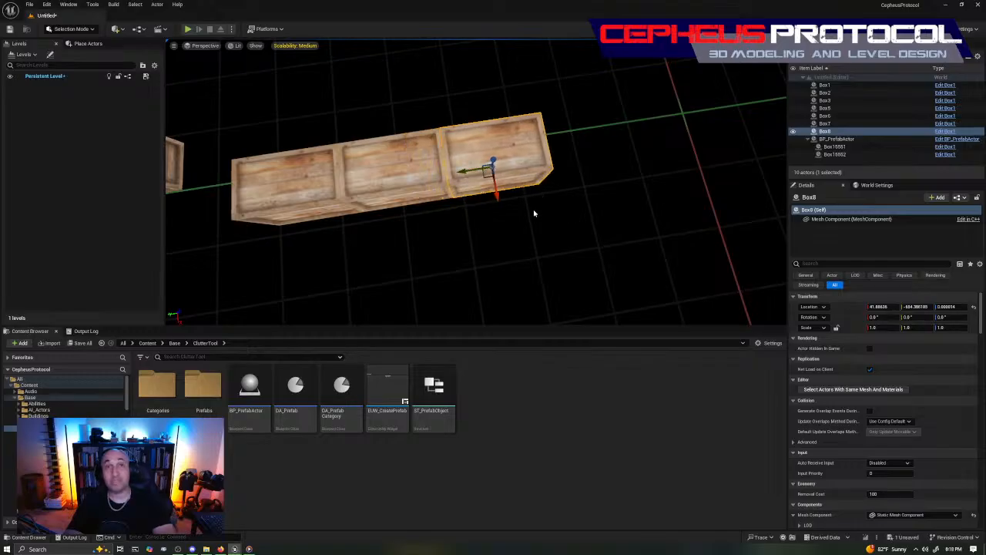
pyautogui.moveTo(534, 214); pyautogui.dragTo(578, 214, button='right')
pyautogui.keyDown('alt'); pyautogui.moveTo(367, 176); pyautogui.dragTo(433, 174); pyautogui.keyUp('alt')
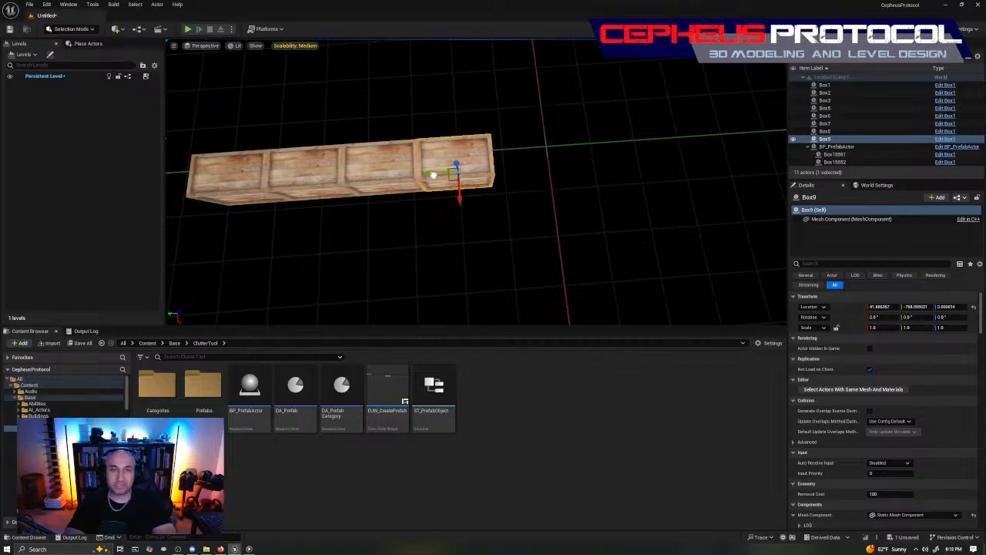
pyautogui.moveTo(436, 199); pyautogui.dragTo(501, 202, button='right')
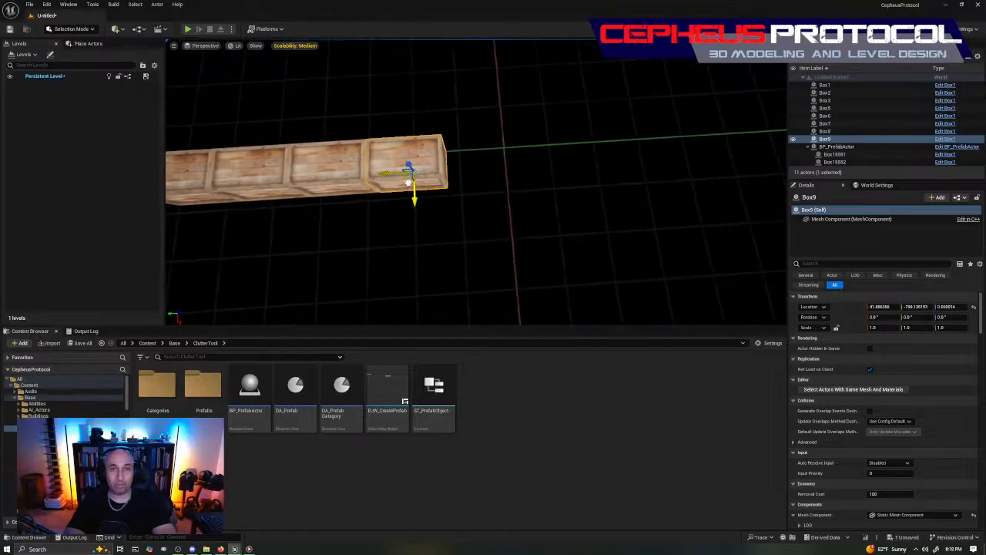
# Step: Duplicate the row's end crate, rotate the copy to about -46° and place it against the end of the row
pyautogui.keyDown('alt'); pyautogui.moveTo(408, 181); pyautogui.dragTo(470, 198); pyautogui.keyUp('alt')
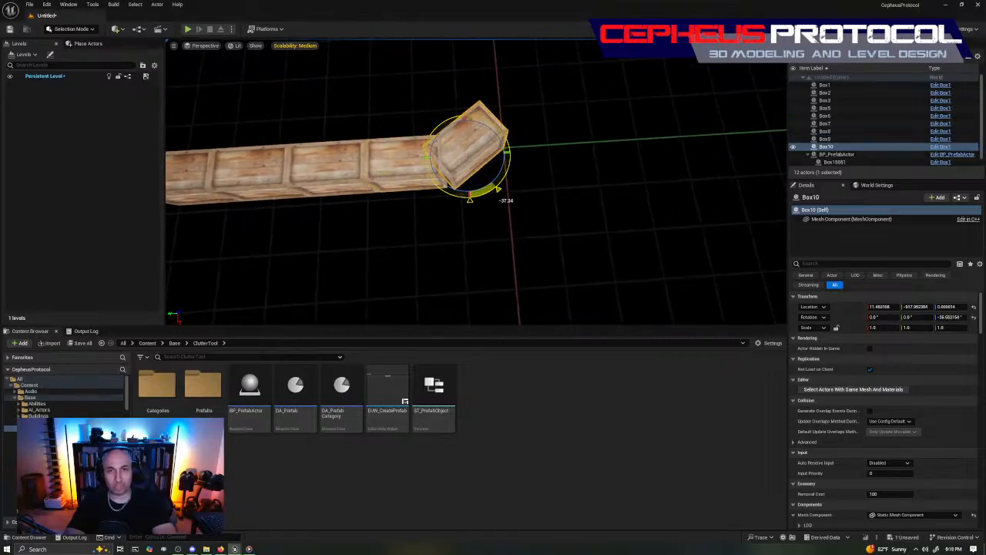
pyautogui.moveTo(468, 152); pyautogui.dragTo(446, 158)
pyautogui.moveTo(542, 200)
pyautogui.mouseDown(button='right')
pyautogui.moveTo(532, 200)
pyautogui.moveTo(555, 197)
pyautogui.moveTo(541, 202)
pyautogui.mouseUp(button='right')
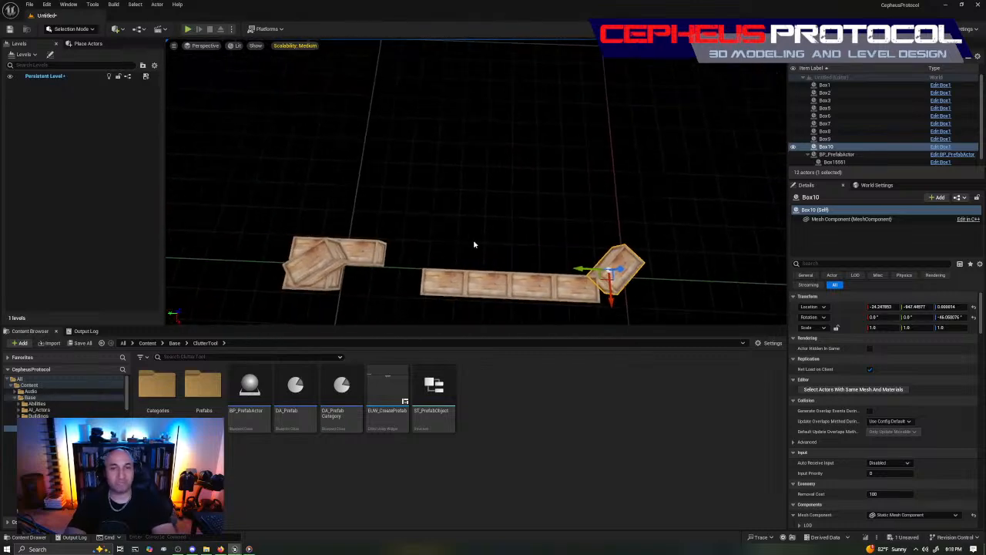
pyautogui.moveTo(657, 218); pyautogui.dragTo(686, 221, button='right')
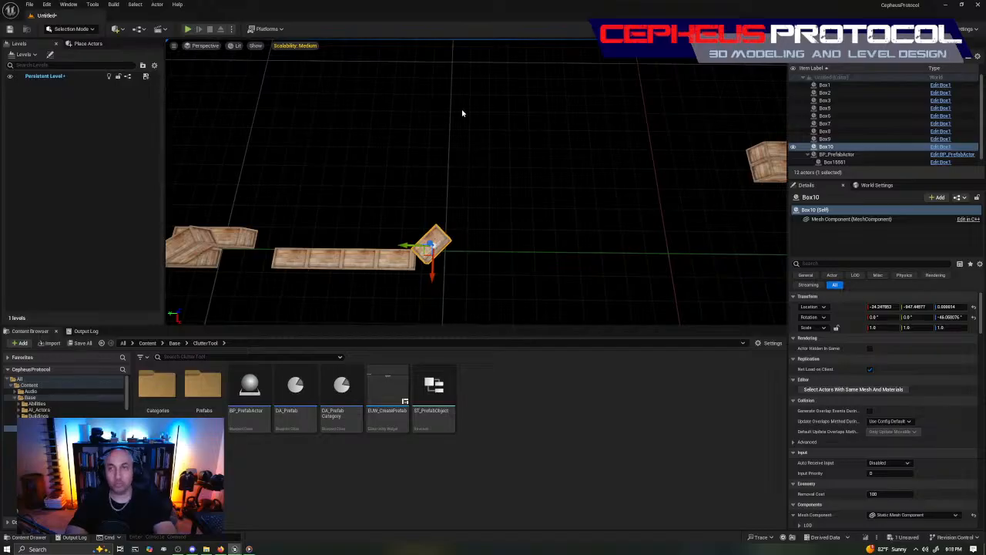
# Step: Delete the four crates of the row and the angled crate at its end one at a time
pyautogui.moveTo(467, 261)
pyautogui.mouseDown(button='right')
pyautogui.moveTo(416, 265)
pyautogui.moveTo(482, 251)
pyautogui.moveTo(470, 250)
pyautogui.mouseUp(button='right')
pyautogui.press('w')
pyautogui.click(418, 204)
pyautogui.press('Delete')
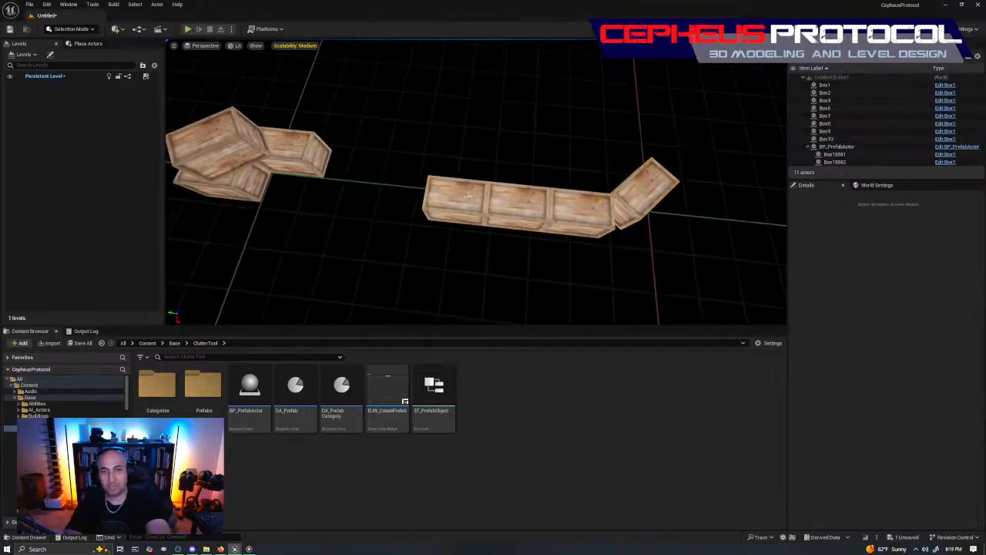
pyautogui.click(467, 194)
pyautogui.press('Delete')
pyautogui.click(516, 197)
pyautogui.press('Delete')
pyautogui.click(592, 213)
pyautogui.press('Delete')
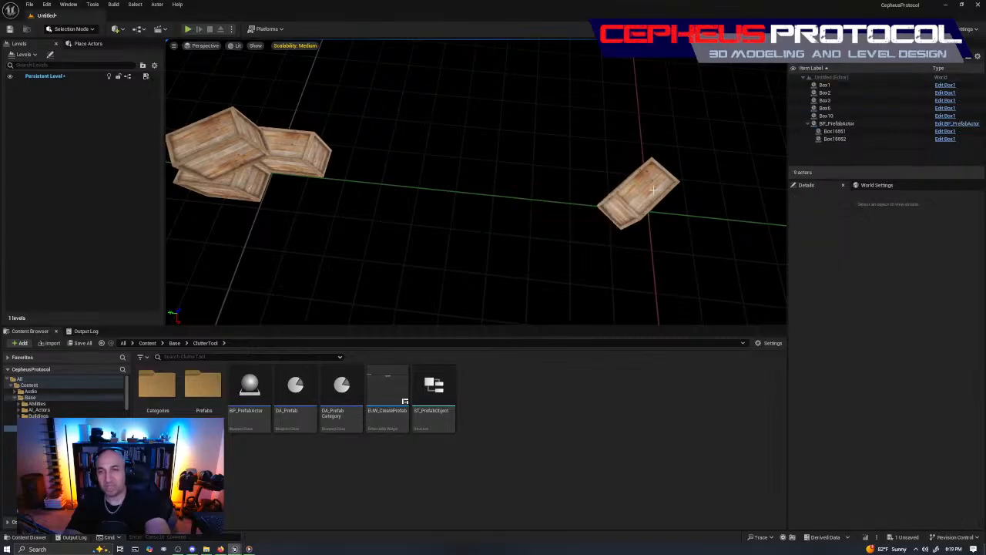
pyautogui.click(654, 189)
pyautogui.press('Delete')
# Step: Move the two-crate BP_PrefabActor across the level and place it close beside the remaining crate pile
pyautogui.moveTo(366, 170)
pyautogui.mouseDown(button='right')
pyautogui.moveTo(316, 158)
pyautogui.moveTo(323, 166)
pyautogui.moveTo(362, 146)
pyautogui.moveTo(309, 166)
pyautogui.moveTo(409, 138)
pyautogui.moveTo(362, 173)
pyautogui.moveTo(381, 171)
pyautogui.mouseUp(button='right')
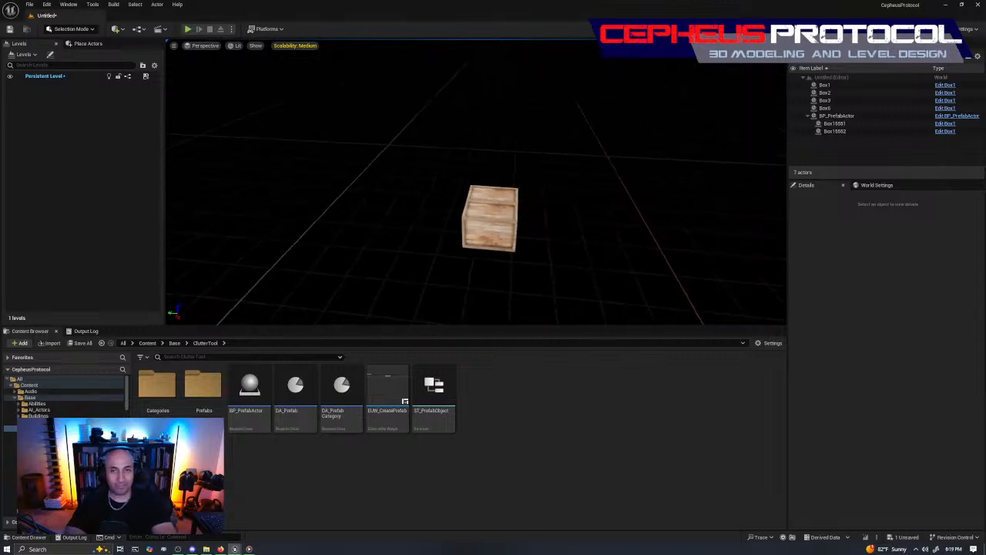
pyautogui.click(489, 222)
pyautogui.moveTo(628, 220)
pyautogui.mouseDown(button='right')
pyautogui.moveTo(628, 266)
pyautogui.moveTo(594, 238)
pyautogui.moveTo(628, 221)
pyautogui.mouseUp(button='right')
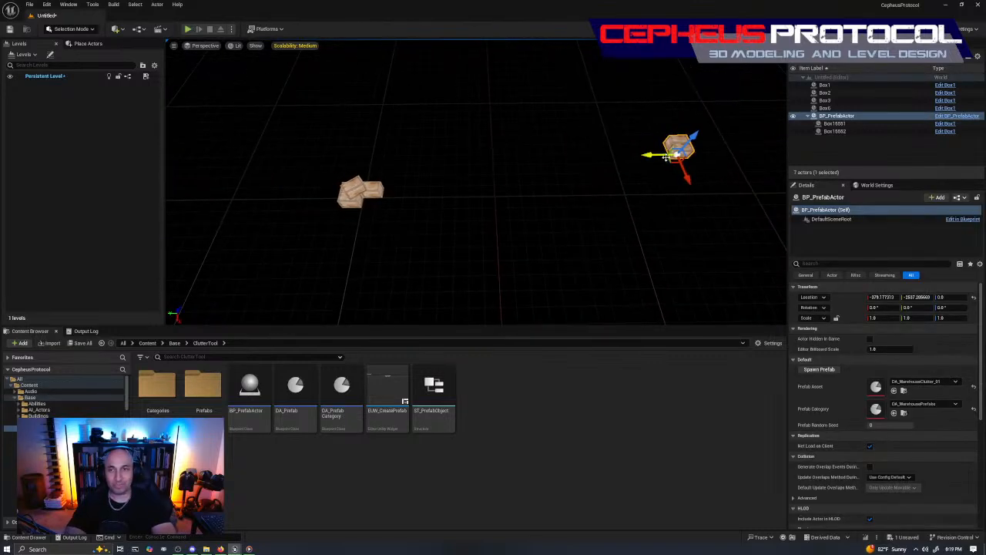
pyautogui.moveTo(669, 162); pyautogui.dragTo(406, 211)
pyautogui.moveTo(406, 210); pyautogui.dragTo(551, 219, button='right')
pyautogui.moveTo(432, 139); pyautogui.dragTo(431, 136, button='right')
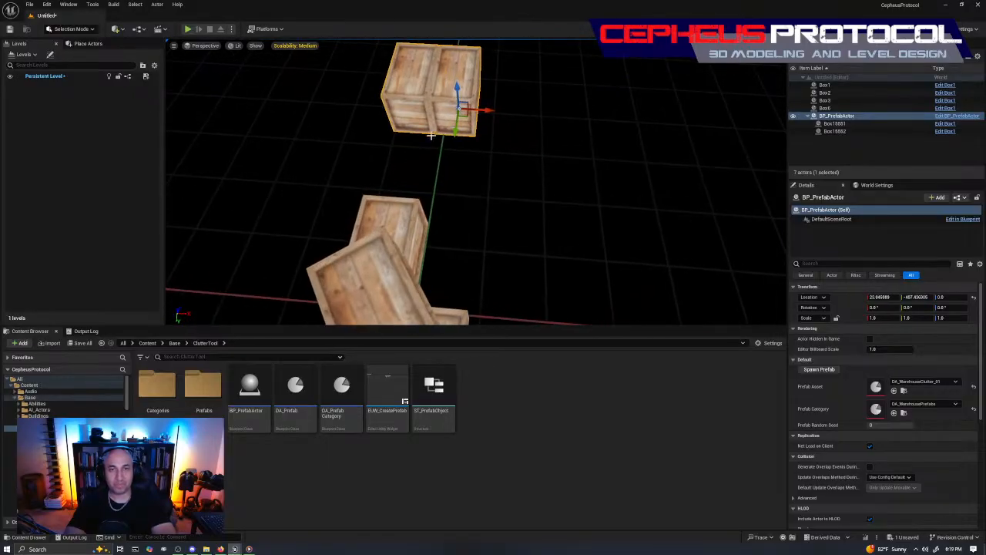
pyautogui.moveTo(465, 117); pyautogui.dragTo(481, 186)
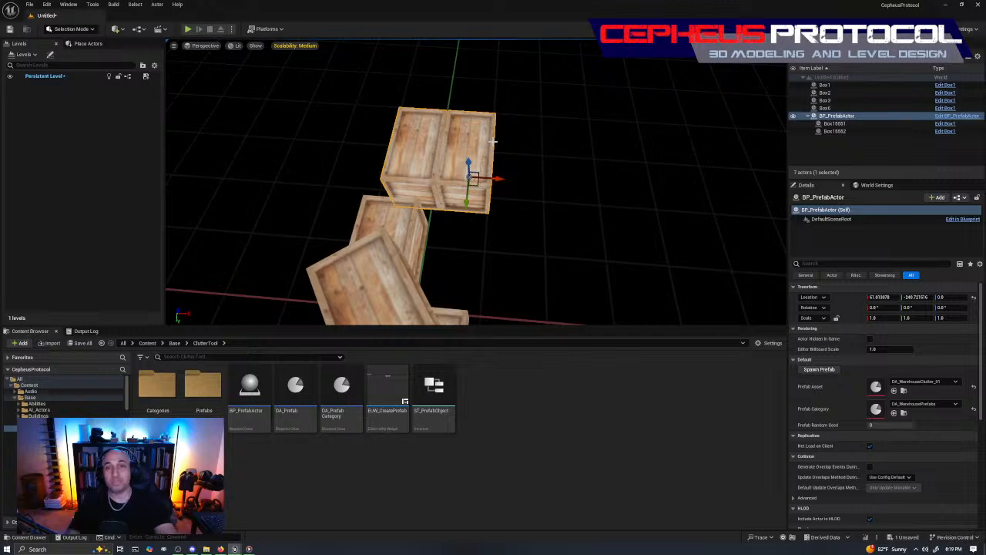
pyautogui.moveTo(507, 151); pyautogui.dragTo(343, 142, button='right')
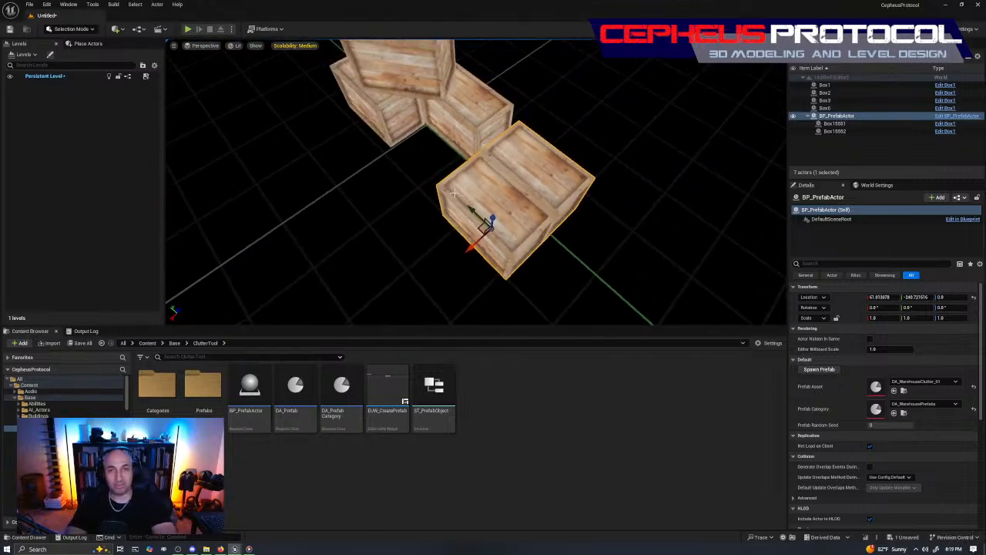
pyautogui.moveTo(484, 226); pyautogui.dragTo(393, 295)
# Step: Move one base crate out of the pile, then rotate the top crate to about -59° and set it over that crate
pyautogui.moveTo(458, 194); pyautogui.dragTo(539, 198, button='right')
pyautogui.click(407, 238)
pyautogui.moveTo(406, 245); pyautogui.dragTo(358, 276)
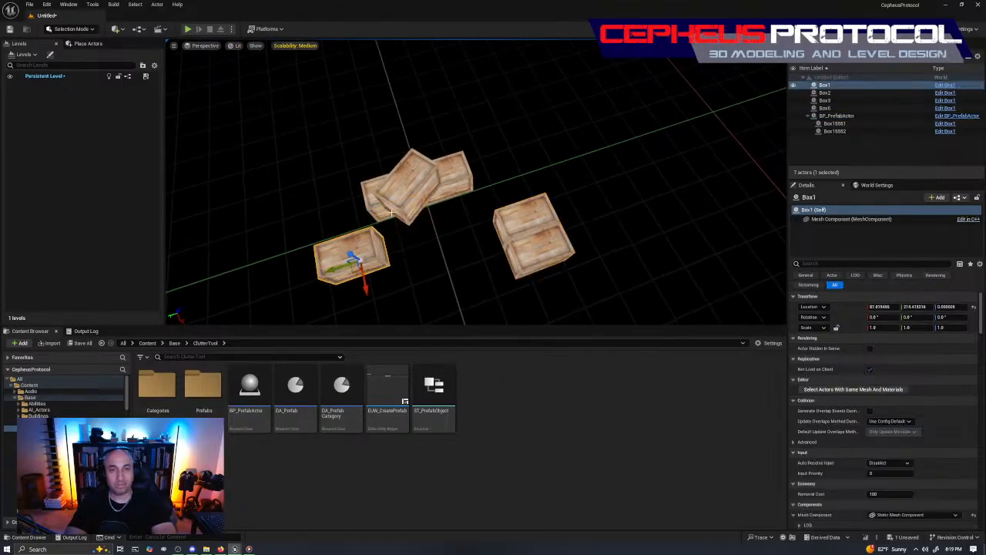
pyautogui.click(416, 185)
pyautogui.press('e')
pyautogui.moveTo(431, 229); pyautogui.dragTo(472, 242)
pyautogui.press('w')
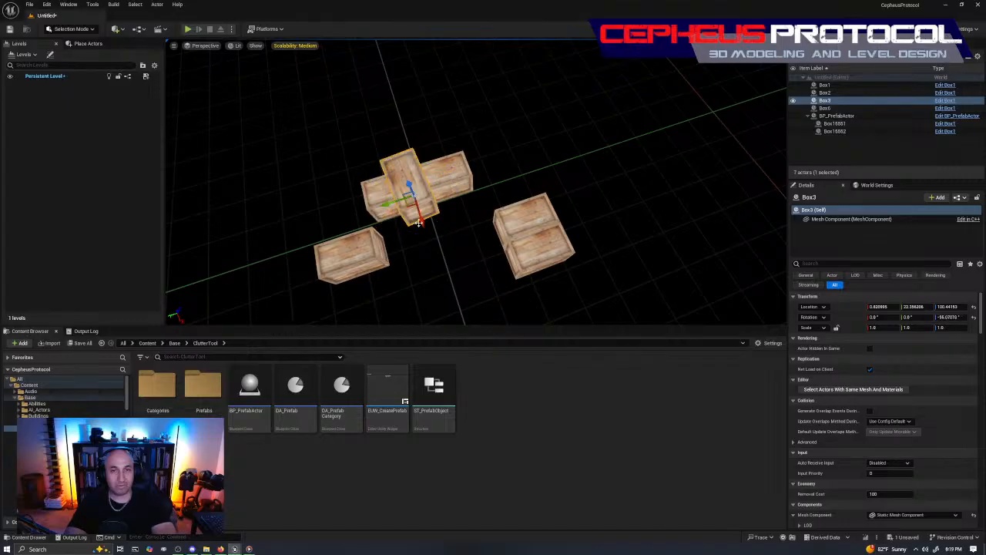
pyautogui.moveTo(412, 208); pyautogui.dragTo(344, 262)
# Step: Rotate the base crate nearest the new stack to about -88° and move it up against the stack
pyautogui.click(395, 199)
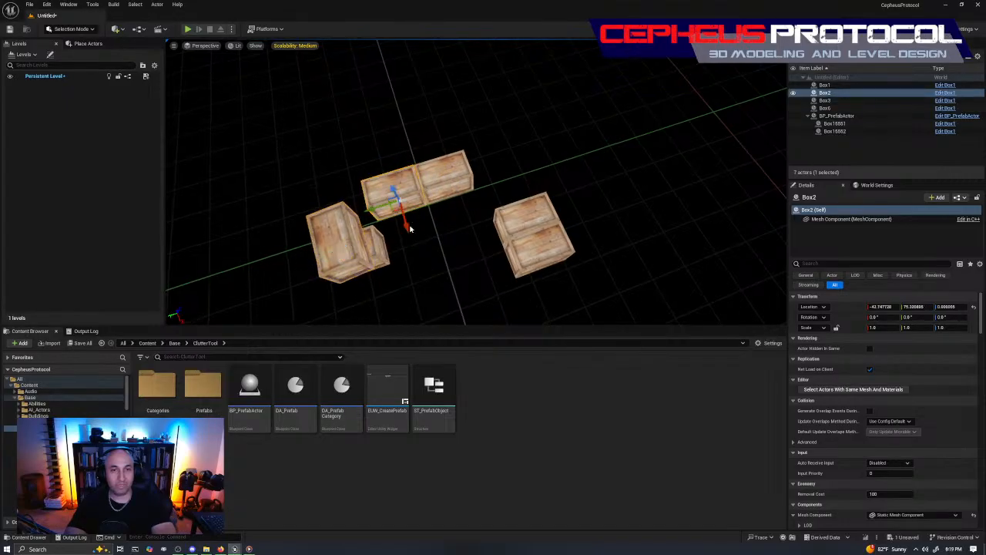
pyautogui.press('e')
pyautogui.moveTo(423, 231); pyautogui.dragTo(447, 245)
pyautogui.press('w')
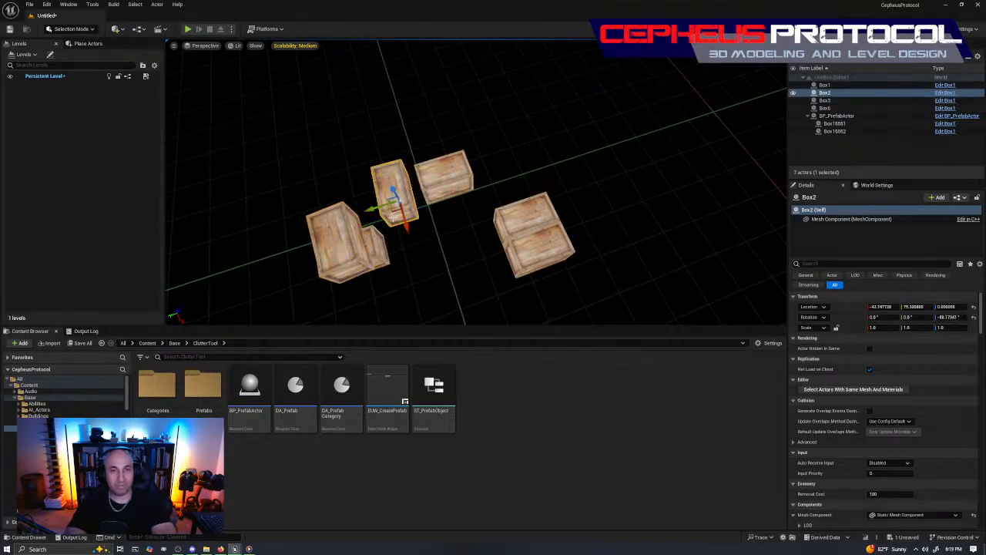
pyautogui.moveTo(396, 218); pyautogui.dragTo(346, 208)
# Step: Move the last separate crate into the new stack, rotate it by about 90°, and undo a trial duplicate of it
pyautogui.click(444, 195)
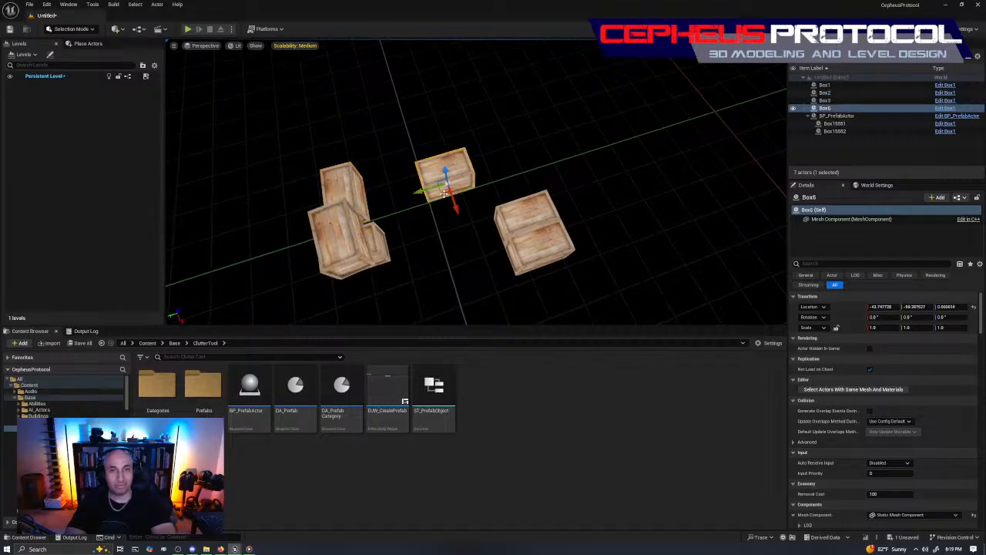
pyautogui.moveTo(445, 193); pyautogui.dragTo(378, 338)
pyautogui.press('e')
pyautogui.moveTo(453, 177); pyautogui.dragTo(531, 192, button='right')
pyautogui.press('w')
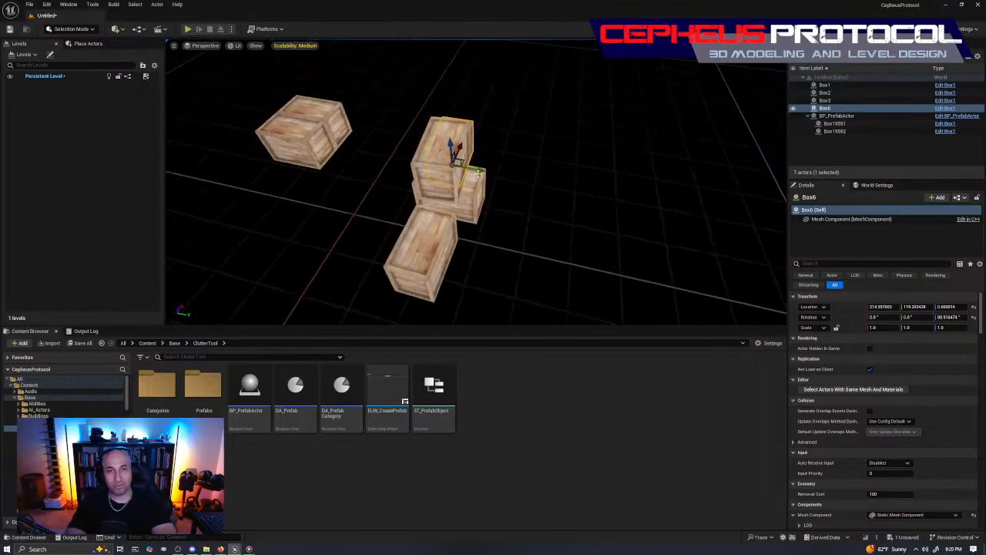
pyautogui.keyDown('alt'); pyautogui.moveTo(478, 173); pyautogui.dragTo(638, 255); pyautogui.keyUp('alt')
pyautogui.hotkey('ctrl', 'z')
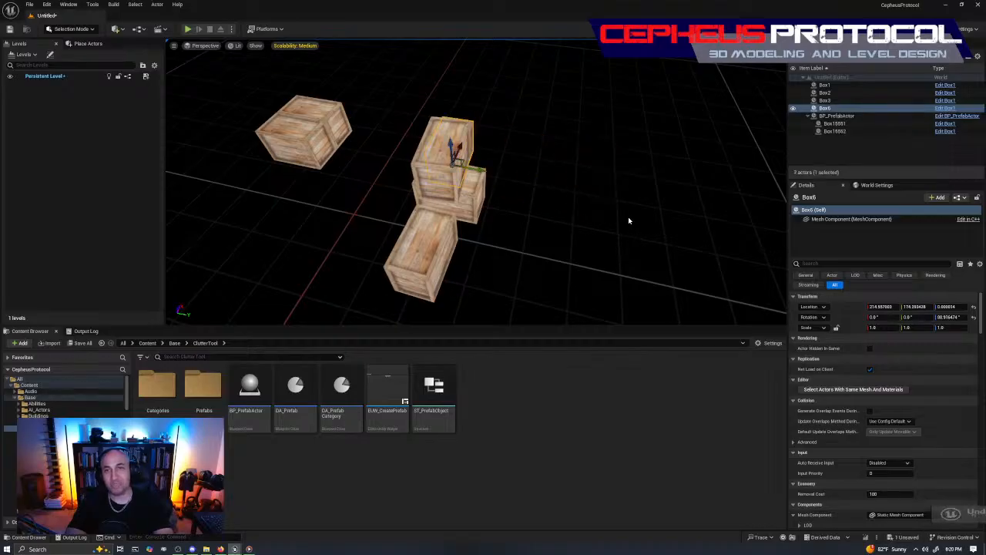
# Step: Delete the four rearranged loose crates one by one, keeping only the BP_PrefabActor and its two crates
pyautogui.moveTo(628, 221); pyautogui.dragTo(504, 159, button='right')
pyautogui.press('Delete')
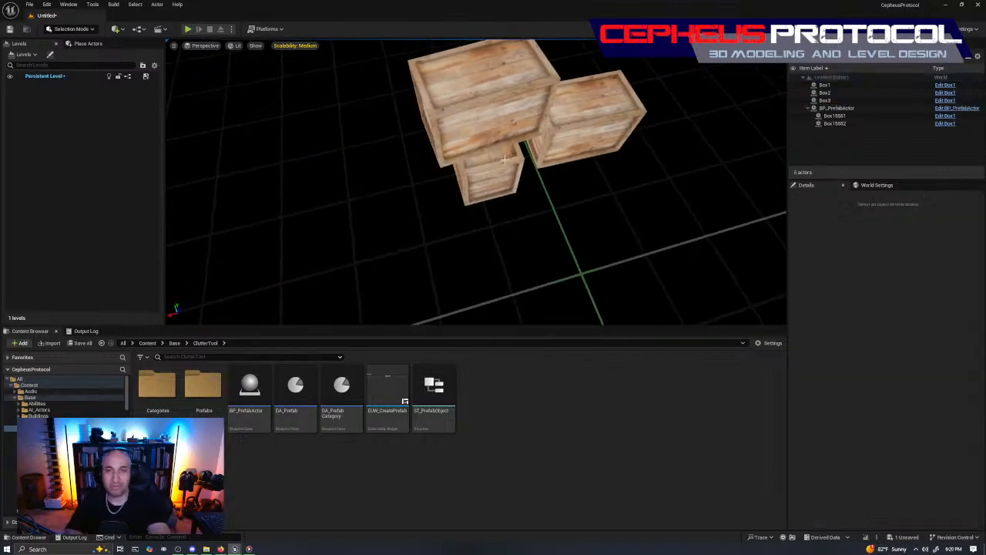
pyautogui.click(505, 159)
pyautogui.press('Delete')
pyautogui.click(605, 117)
pyautogui.press('Delete')
pyautogui.click(542, 129)
pyautogui.press('Delete')
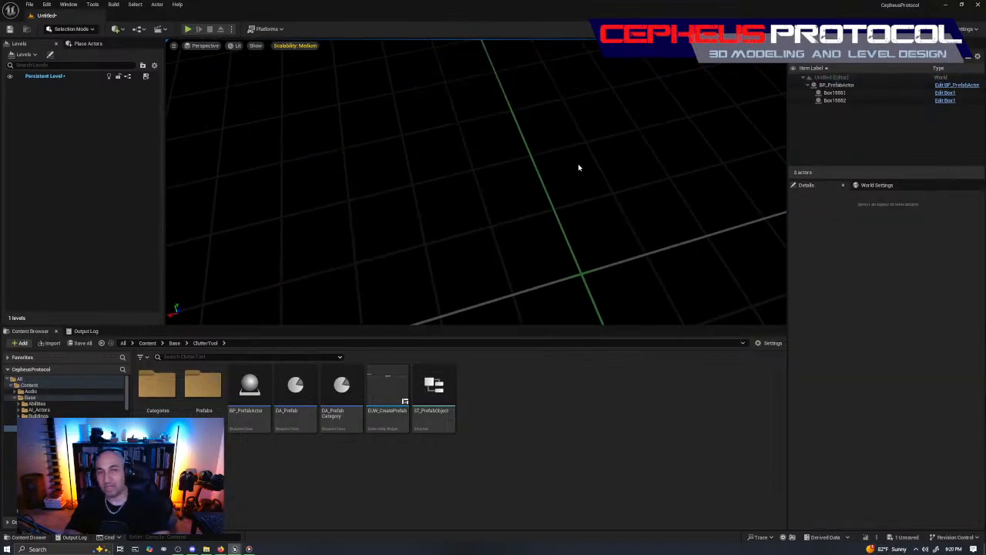
pyautogui.moveTo(570, 137)
pyautogui.mouseDown(button='right')
pyautogui.moveTo(493, 158)
pyautogui.moveTo(563, 143)
pyautogui.mouseUp(button='right')
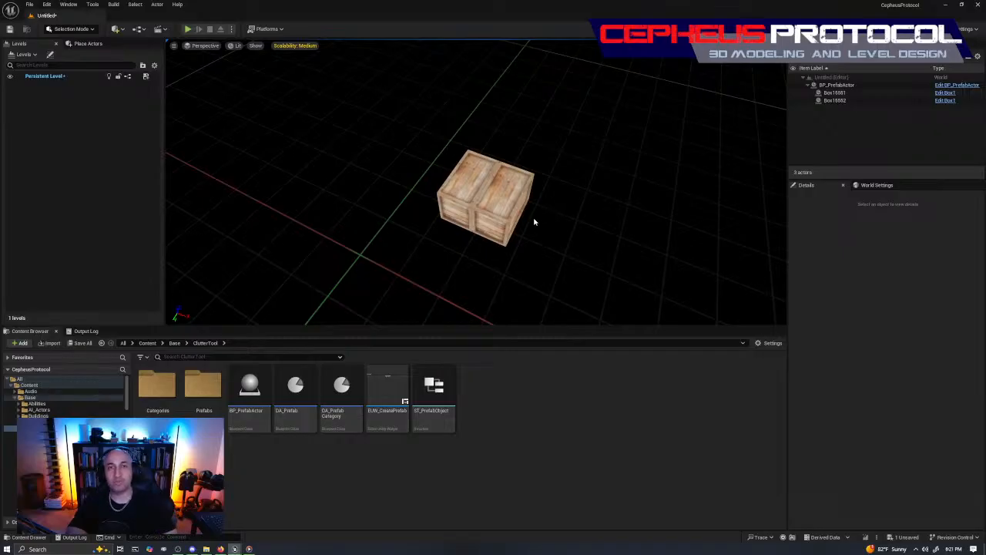
# Step: Undo the last two crate deletions and frame Box4 in the view
pyautogui.click(474, 208)
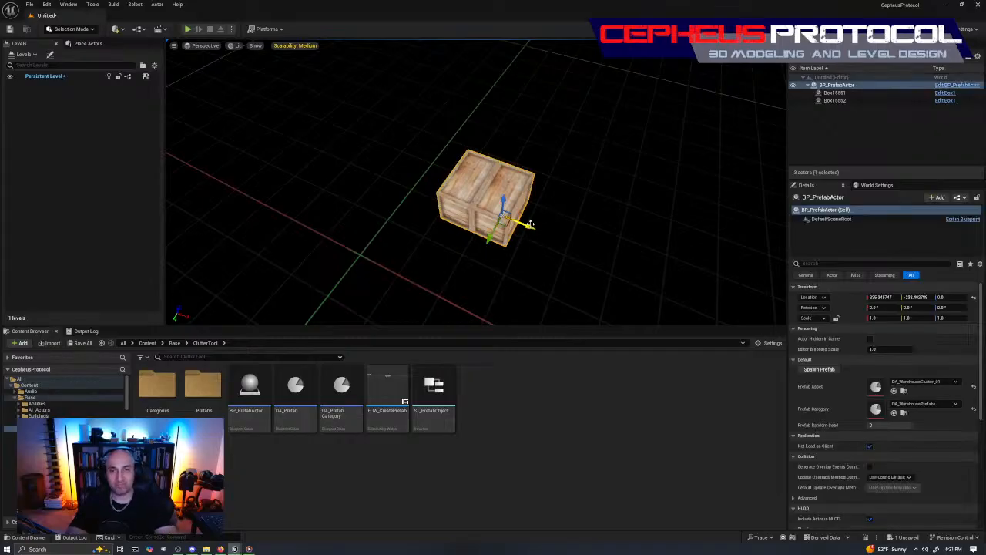
pyautogui.moveTo(522, 226); pyautogui.dragTo(560, 238, button='right')
pyautogui.hotkey('ctrl', 'z')
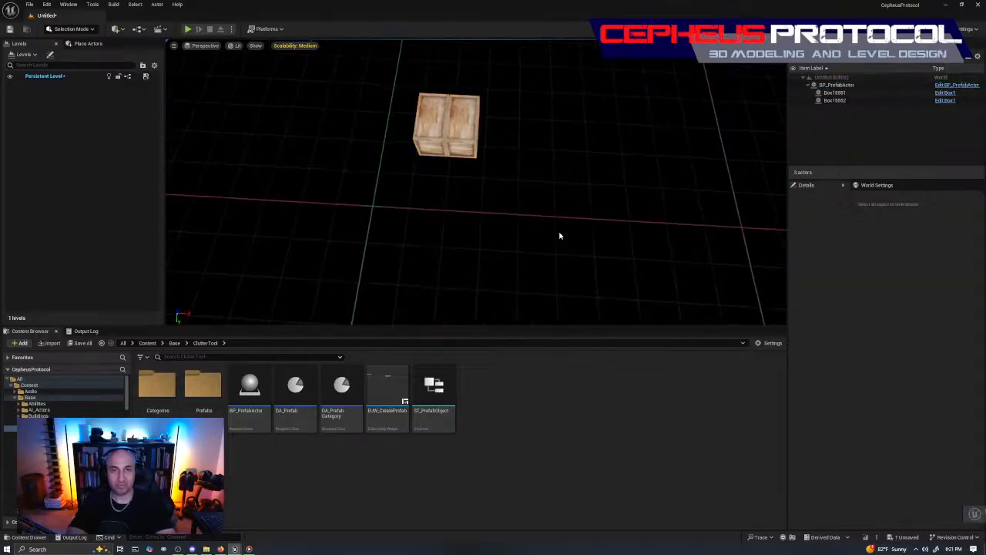
pyautogui.hotkey('ctrl', 'z')
pyautogui.moveTo(495, 240); pyautogui.dragTo(413, 235, button='right')
pyautogui.keyDown('alt'); pyautogui.moveTo(407, 188); pyautogui.dragTo(457, 195); pyautogui.keyUp('alt')
pyautogui.moveTo(455, 207); pyautogui.dragTo(456, 239, button='right')
pyautogui.press('w')
pyautogui.press('f')
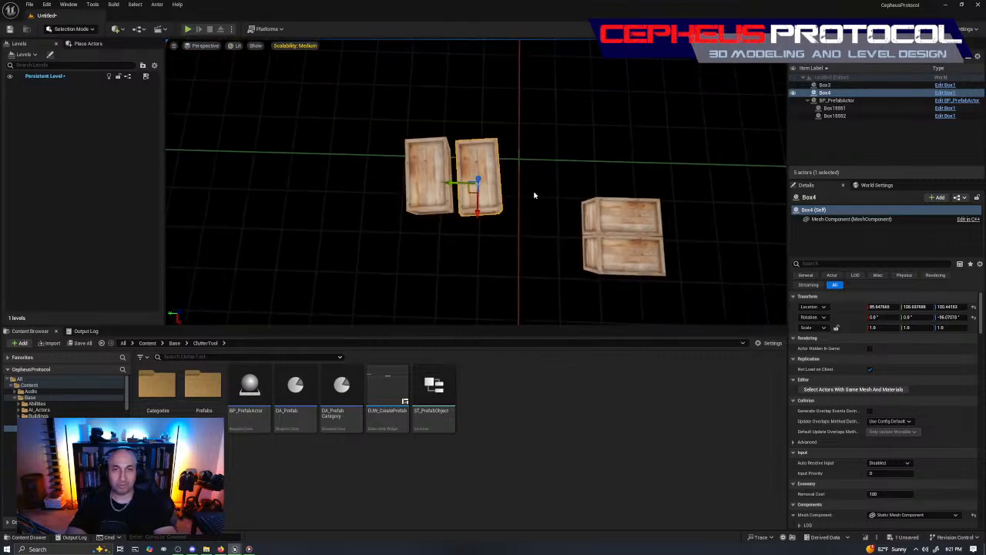
# Step: Examine the two loose crates from above and compare them with the paired crates of the BP_PrefabActor
pyautogui.click(664, 46)
pyautogui.moveTo(539, 185); pyautogui.dragTo(516, 182, button='right')
pyautogui.press('w')
pyautogui.press('s')
pyautogui.moveTo(547, 146); pyautogui.dragTo(549, 146, button='right')
pyautogui.press('d')
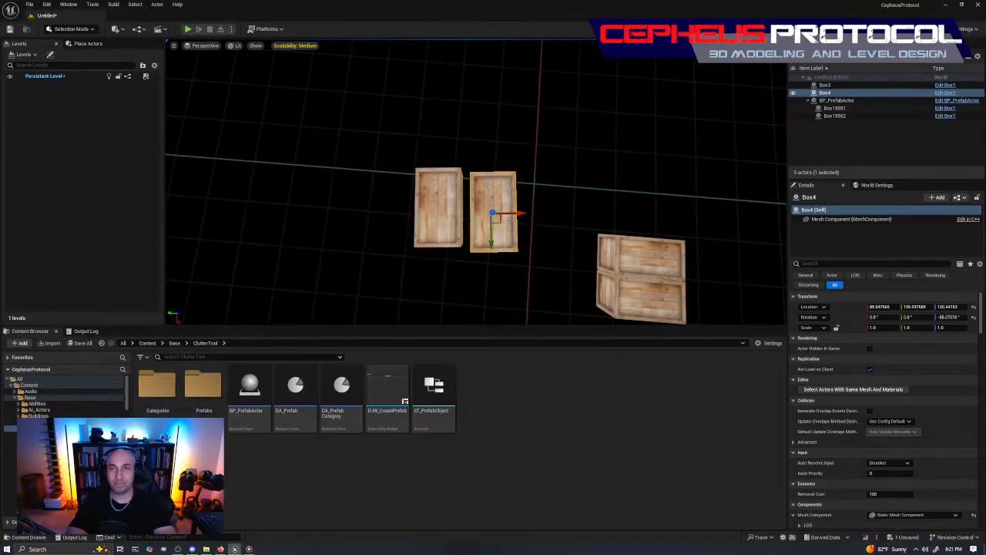
pyautogui.moveTo(583, 171); pyautogui.dragTo(524, 185, button='right')
pyautogui.click(574, 173)
pyautogui.press('w')
pyautogui.press('s')
pyautogui.press('w')
pyautogui.press('s')
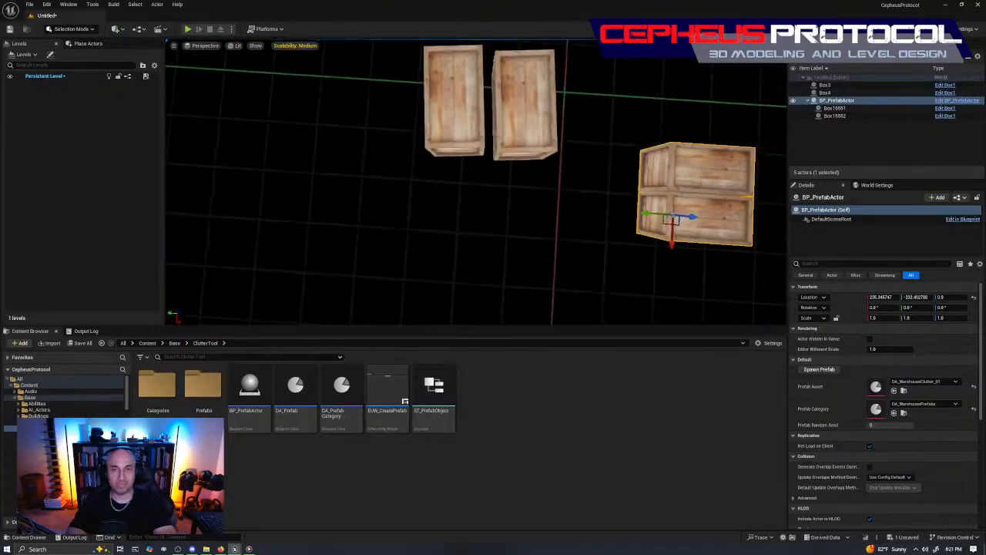
# Step: Rotate the loose crate Box4 about the vertical axis to about -94°
pyautogui.click(435, 116)
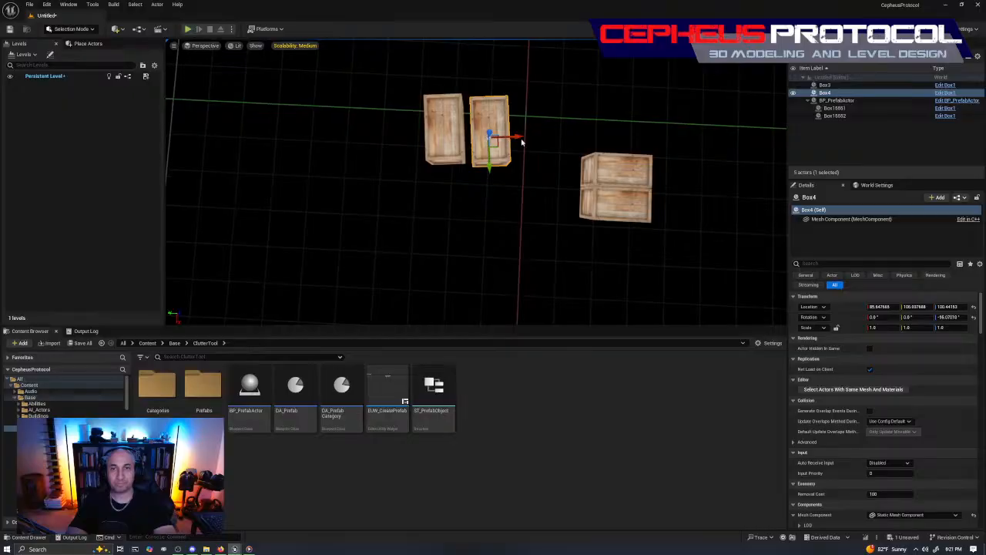
pyautogui.press('e')
pyautogui.moveTo(514, 171); pyautogui.dragTo(542, 136)
pyautogui.press('w')
pyautogui.moveTo(616, 82); pyautogui.dragTo(626, 79, button='right')
pyautogui.click(655, 47)
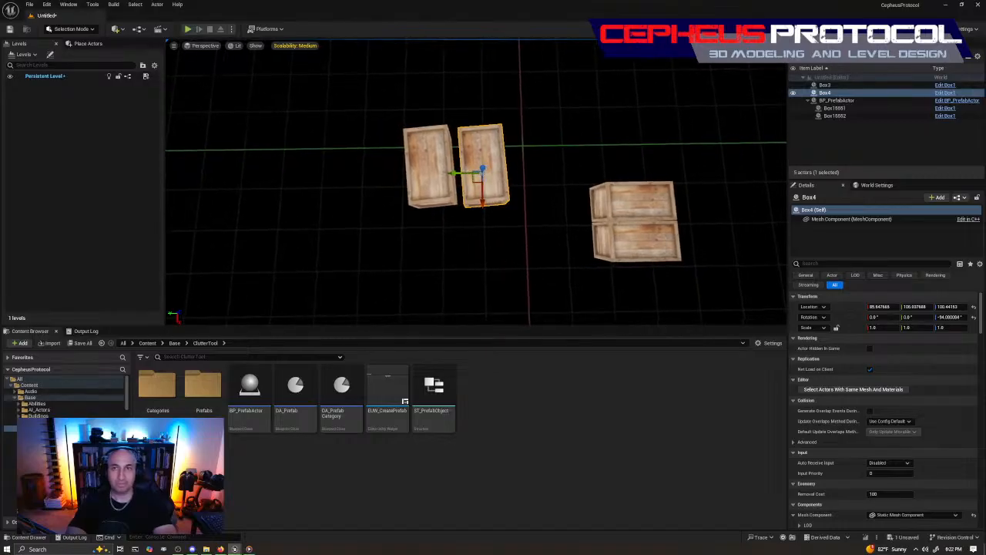
pyautogui.click(654, 46)
# Step: Rotate Box4 further to about -96° and shift it to about X 74, Y 95
pyautogui.moveTo(523, 180); pyautogui.dragTo(500, 194, button='right')
pyautogui.press('e')
pyautogui.moveTo(471, 183); pyautogui.dragTo(476, 183)
pyautogui.moveTo(524, 146); pyautogui.dragTo(488, 171)
pyautogui.press('w')
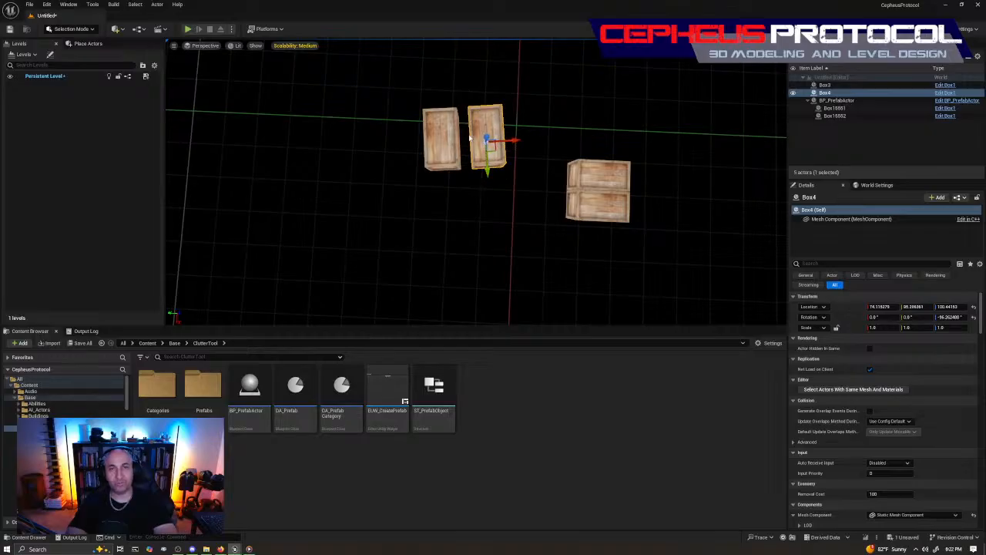
pyautogui.moveTo(630, 228); pyautogui.dragTo(483, 177, button='right')
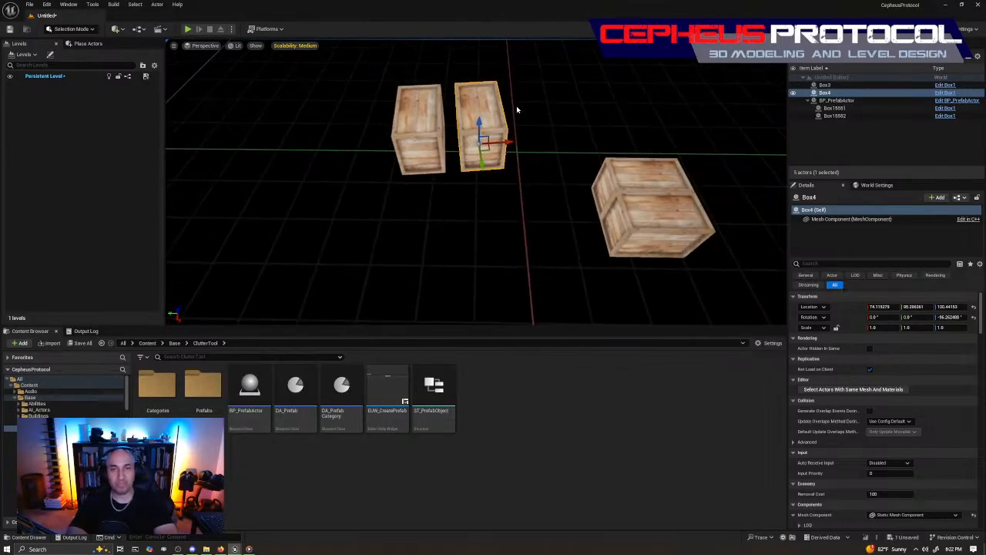
pyautogui.moveTo(516, 105); pyautogui.dragTo(332, 135, button='right')
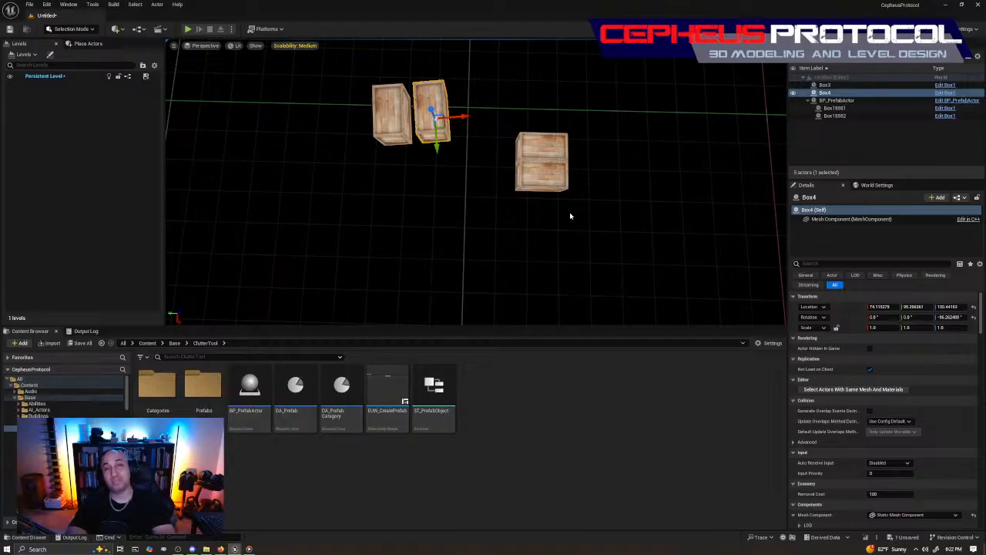
pyautogui.moveTo(569, 213); pyautogui.dragTo(655, 198, button='right')
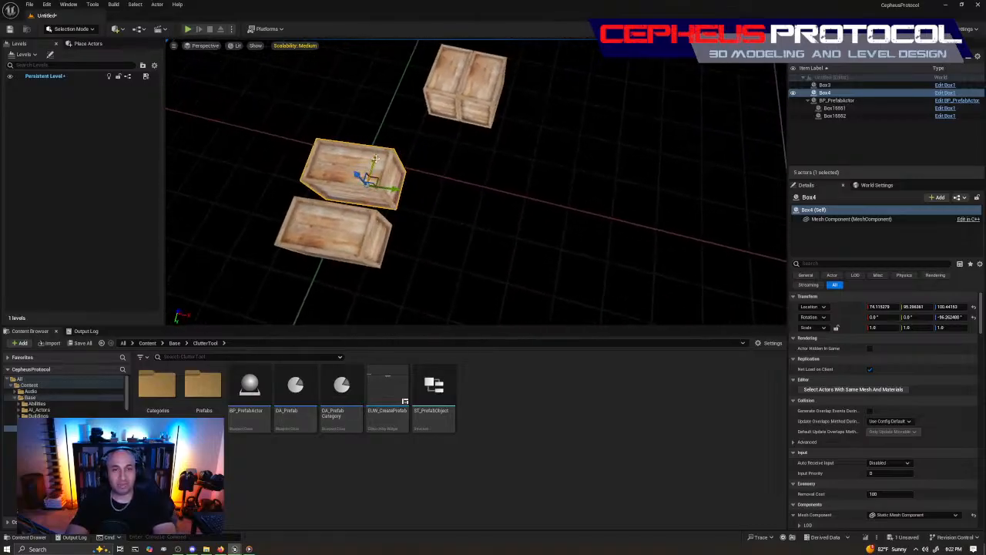
# Step: Move Box4 toward the prefab actor and back against Box3, placing it at about X 70, Y 113
pyautogui.moveTo(360, 168); pyautogui.dragTo(386, 103)
pyautogui.moveTo(562, 242); pyautogui.dragTo(582, 240, button='right')
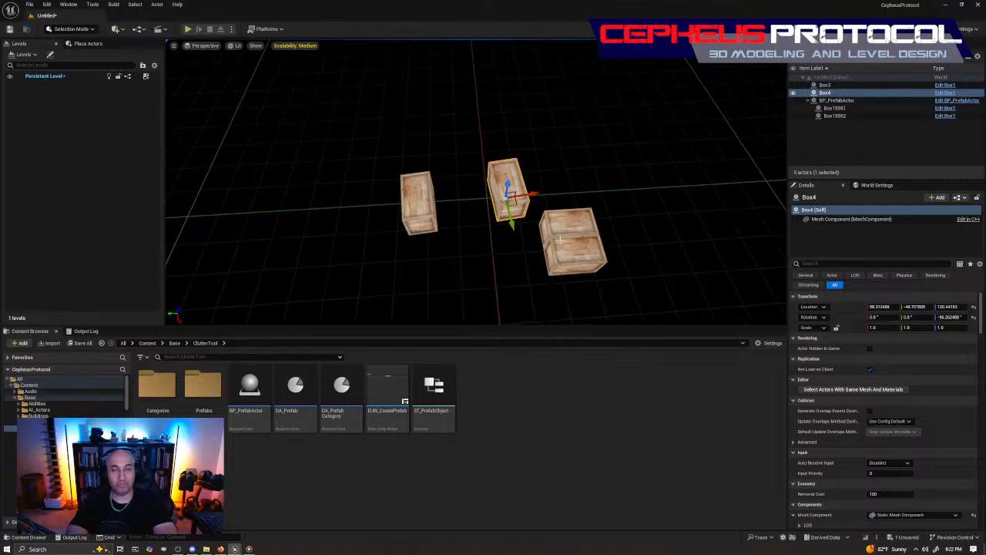
pyautogui.moveTo(497, 200); pyautogui.dragTo(510, 135, button='right')
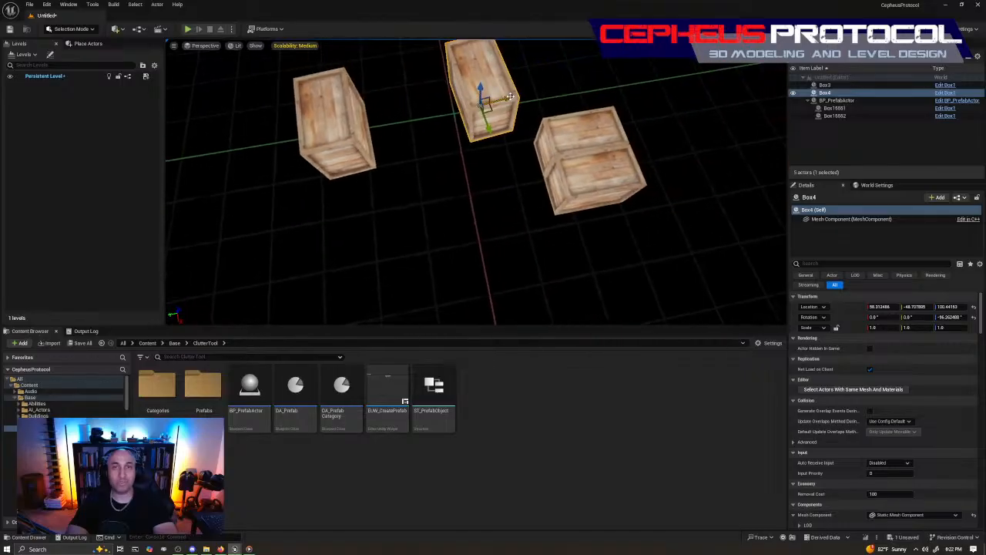
pyautogui.moveTo(510, 134); pyautogui.dragTo(436, 146)
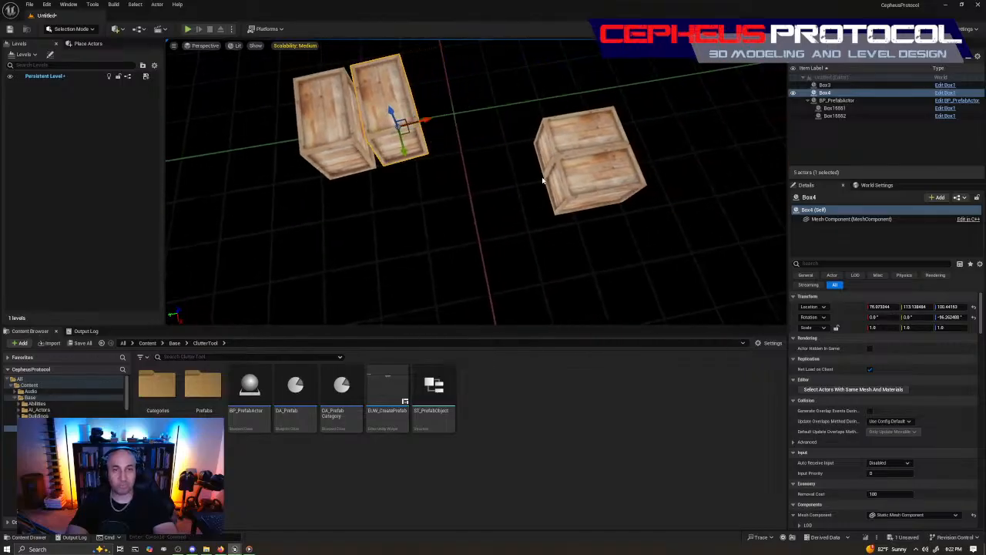
pyautogui.moveTo(436, 145)
pyautogui.mouseDown(button='right')
pyautogui.moveTo(401, 131)
pyautogui.moveTo(424, 132)
pyautogui.mouseUp(button='right')
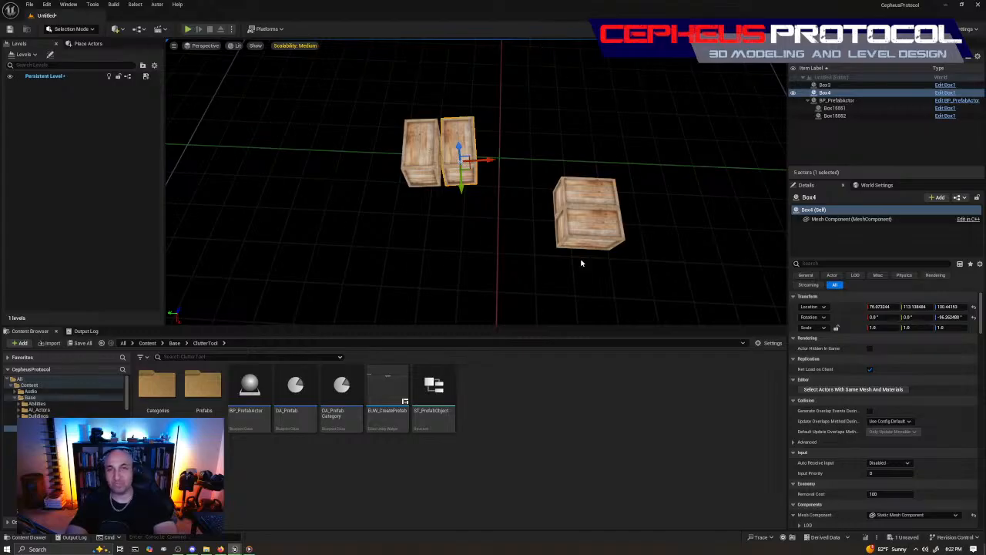
pyautogui.scroll(5, 496, 165)
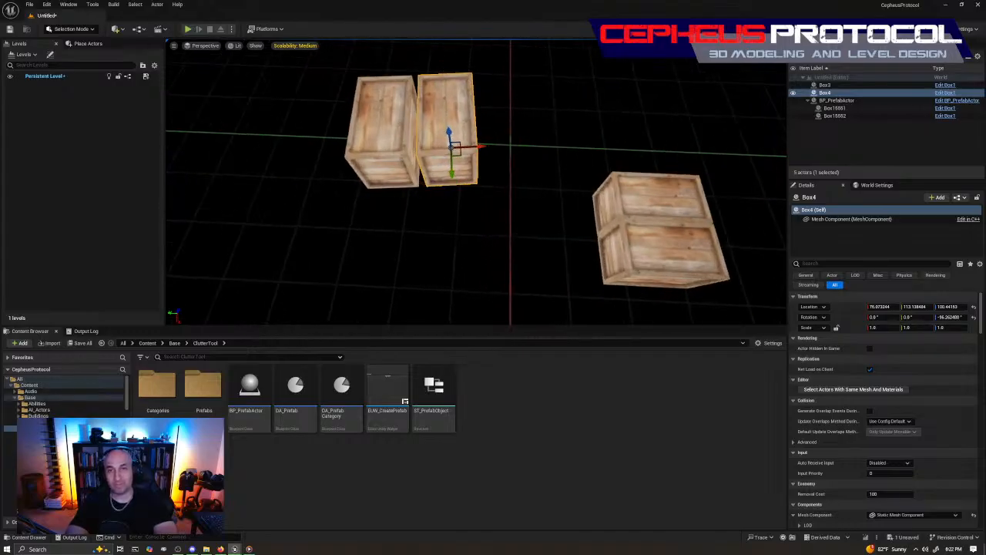
# Step: Delete the two loose crates Box3 and Box4, leaving only the BP_PrefabActor with its crates
pyautogui.click(617, 240)
pyautogui.click(404, 157)
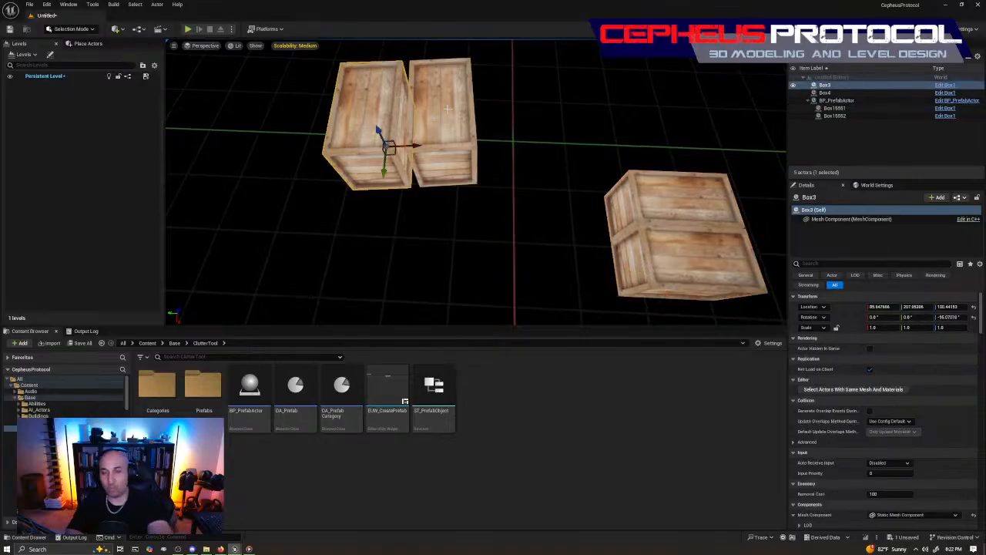
pyautogui.press('Delete')
pyautogui.click(463, 115)
pyautogui.press('Delete')
pyautogui.moveTo(595, 235); pyautogui.dragTo(742, 244, button='right')
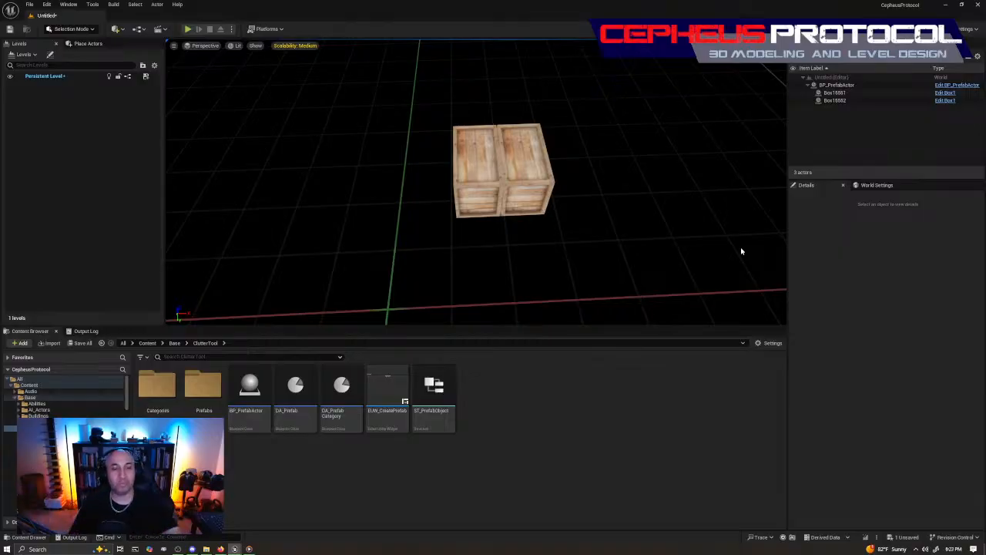
# Step: Select the BP_PrefabActor and nudge it slightly along the X axis to about 234.7
pyautogui.click(536, 205)
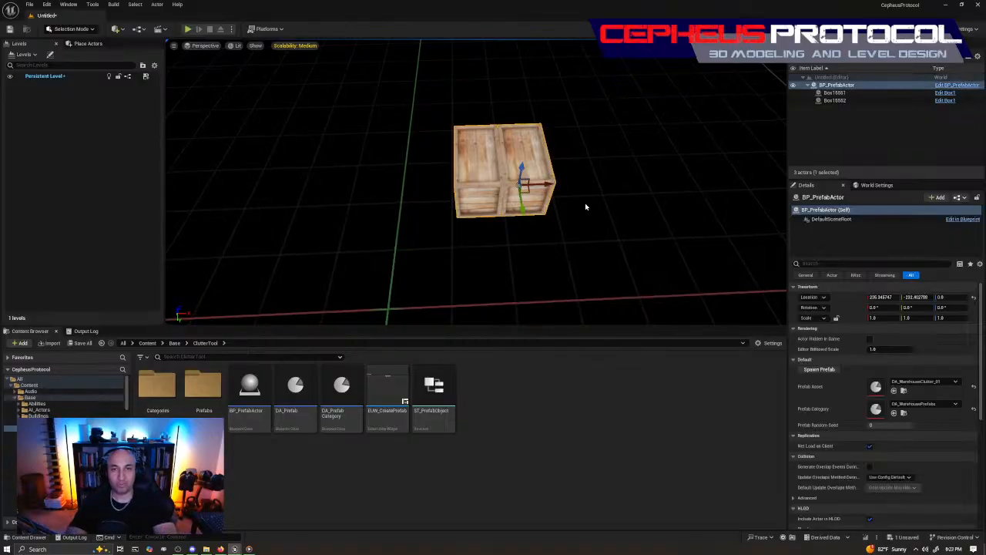
pyautogui.moveTo(551, 184); pyautogui.dragTo(551, 190)
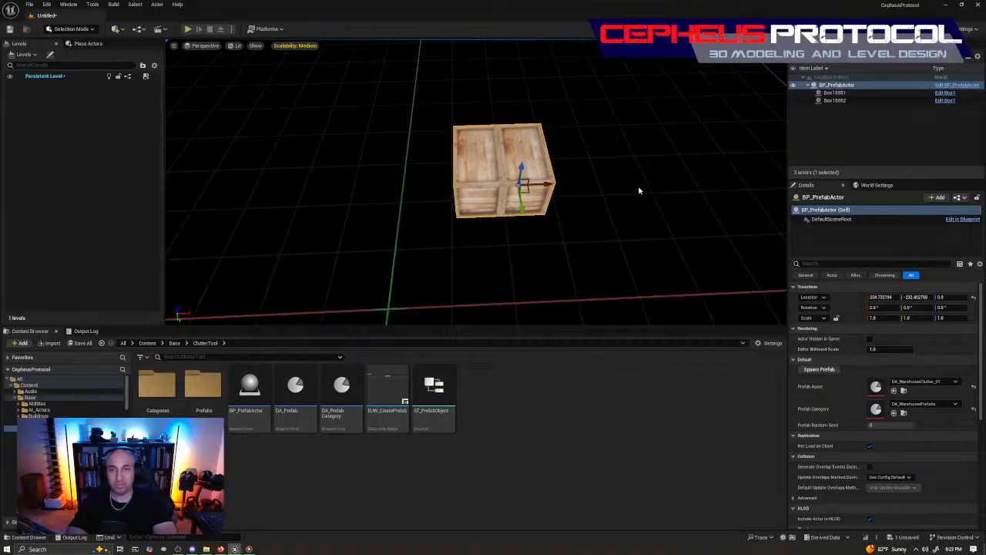
pyautogui.press('s')
pyautogui.moveTo(513, 152); pyautogui.dragTo(535, 213, button='right')
pyautogui.press('w')
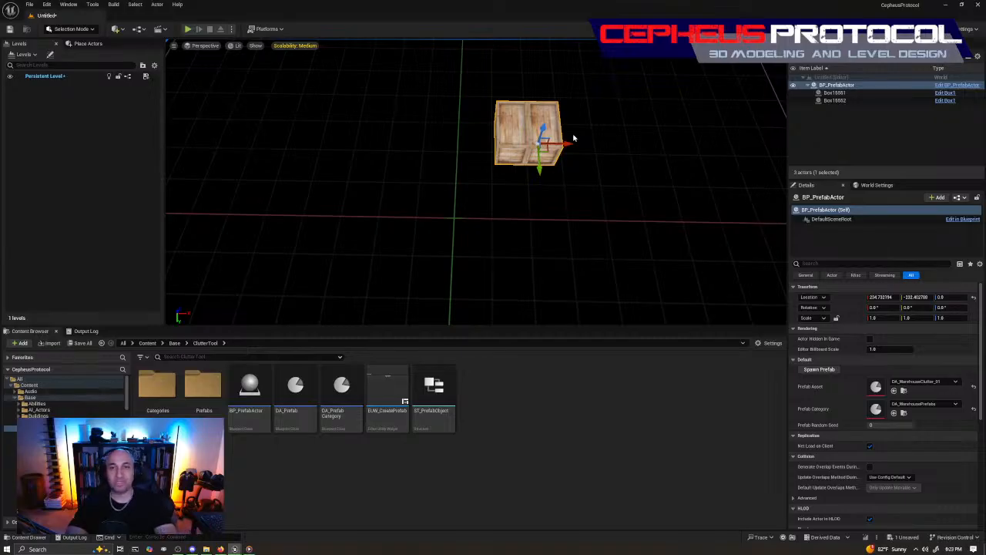
pyautogui.click(622, 226)
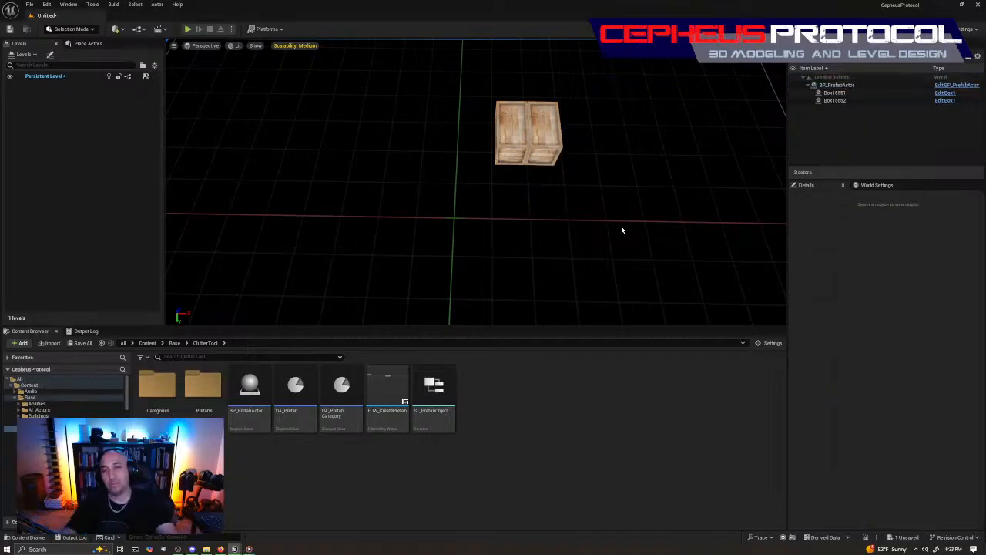
pyautogui.click(543, 149)
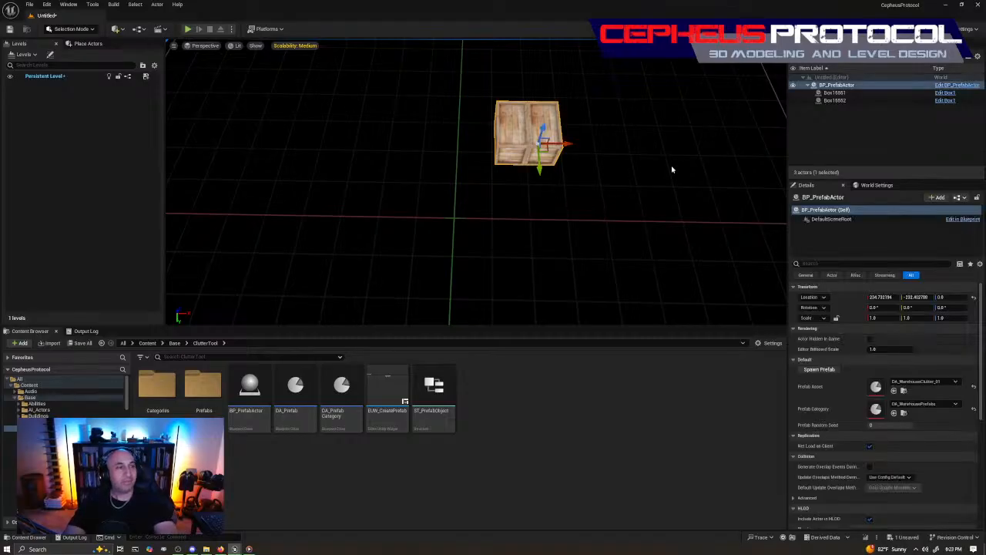
pyautogui.moveTo(599, 181); pyautogui.dragTo(686, 124, button='right')
pyautogui.press('w')
pyautogui.moveTo(583, 200); pyautogui.dragTo(620, 184, button='right')
pyautogui.press('a')
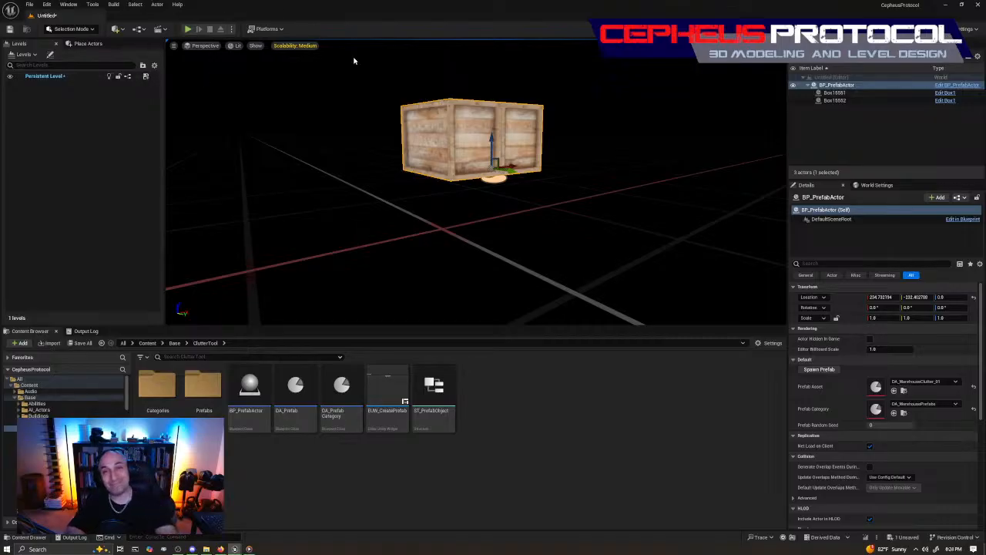
pyautogui.moveTo(594, 198); pyautogui.dragTo(594, 198, button='right')
pyautogui.moveTo(681, 209); pyautogui.dragTo(681, 208, button='right')
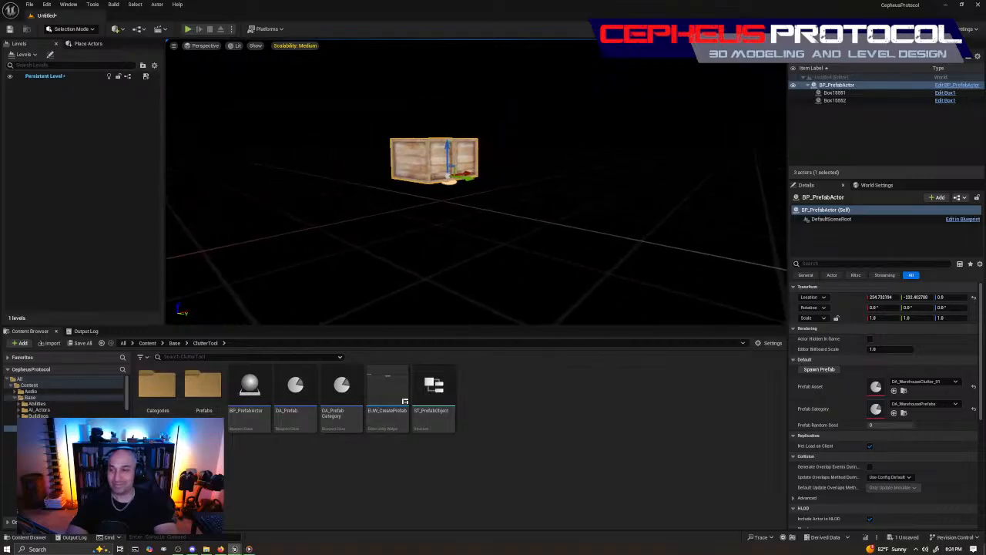
pyautogui.moveTo(557, 124); pyautogui.dragTo(557, 123, button='right')
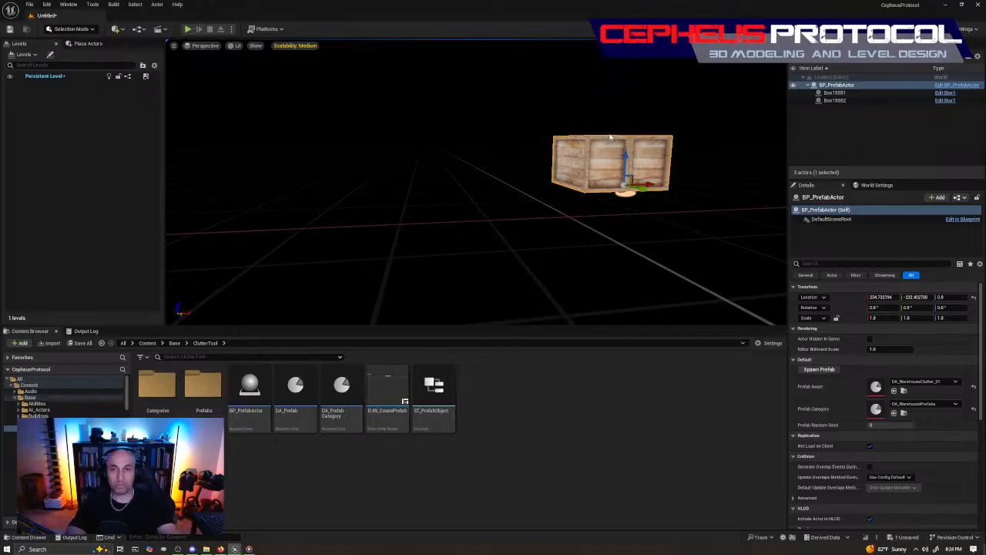
pyautogui.moveTo(478, 193); pyautogui.dragTo(401, 233, button='right')
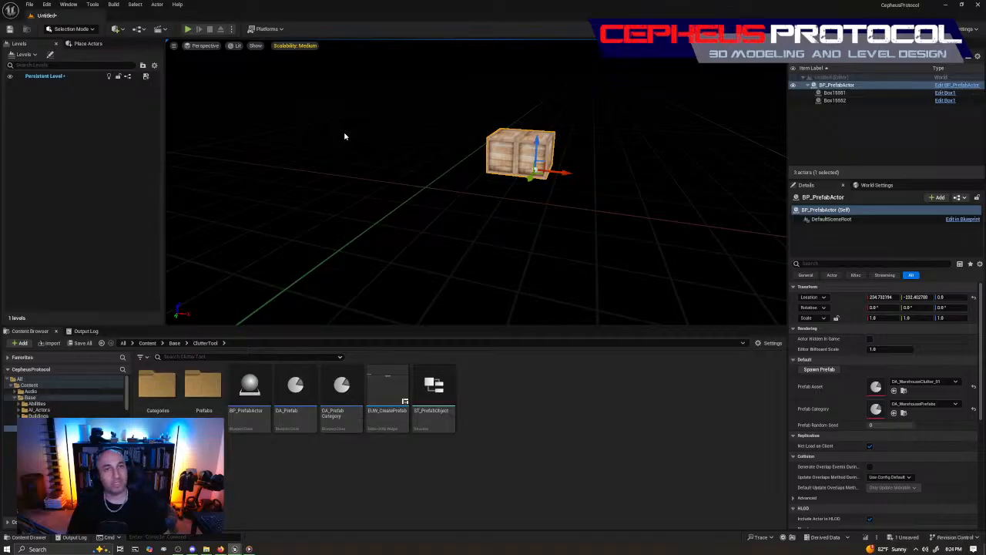
pyautogui.click(589, 167)
pyautogui.click(544, 157)
pyautogui.moveTo(583, 185); pyautogui.dragTo(555, 206, button='right')
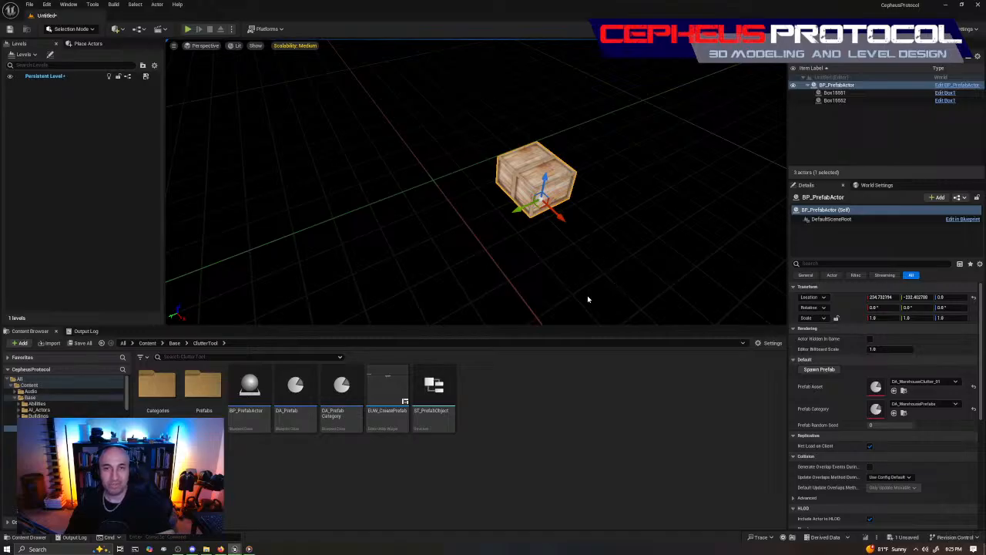
pyautogui.moveTo(563, 216)
pyautogui.mouseDown(button='right')
pyautogui.moveTo(578, 209)
pyautogui.moveTo(564, 217)
pyautogui.mouseUp(button='right')
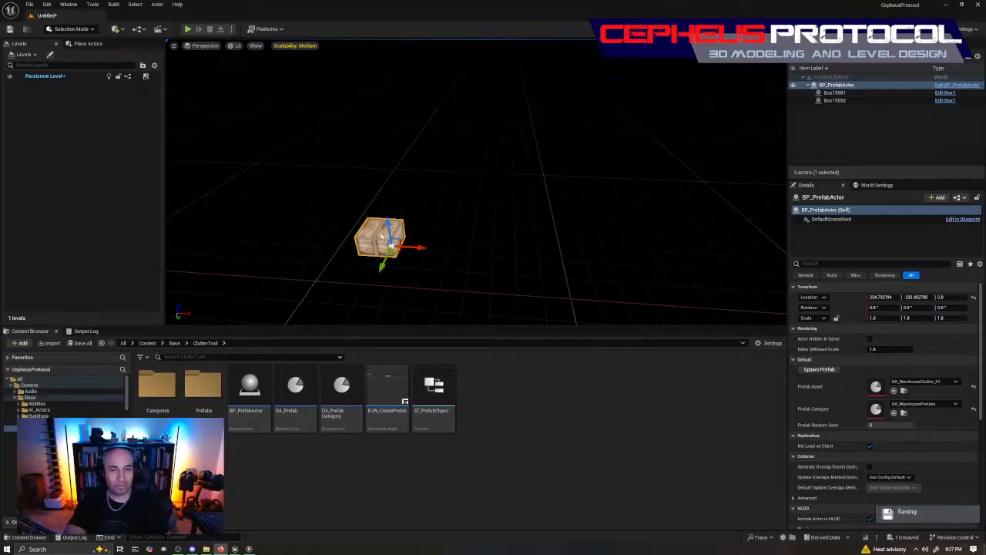
pyautogui.moveTo(440, 242); pyautogui.dragTo(444, 242, button='right')
pyautogui.moveTo(514, 161); pyautogui.dragTo(501, 225, button='right')
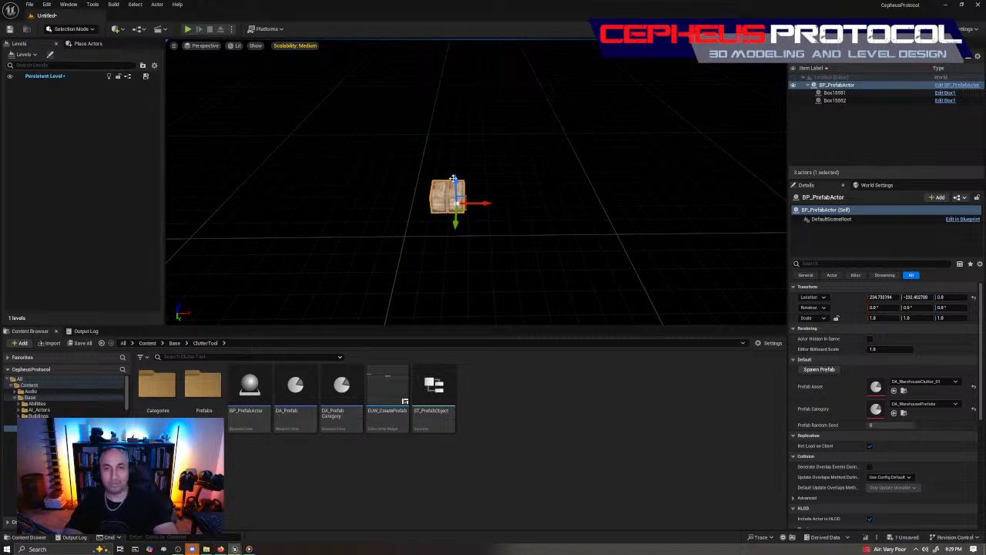
pyautogui.press('s')
pyautogui.moveTo(589, 161); pyautogui.dragTo(591, 162, button='right')
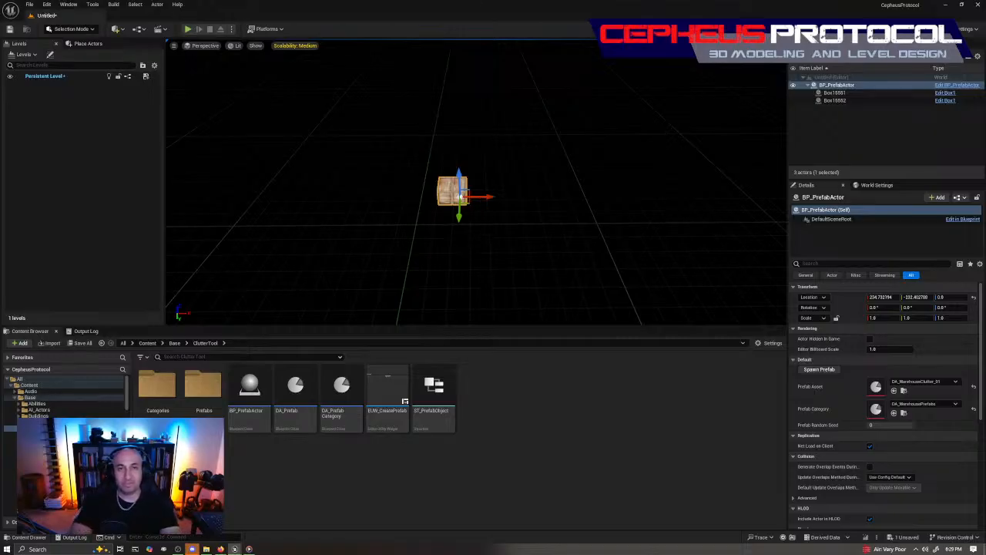
pyautogui.moveTo(469, 209); pyautogui.dragTo(576, 255, button='right')
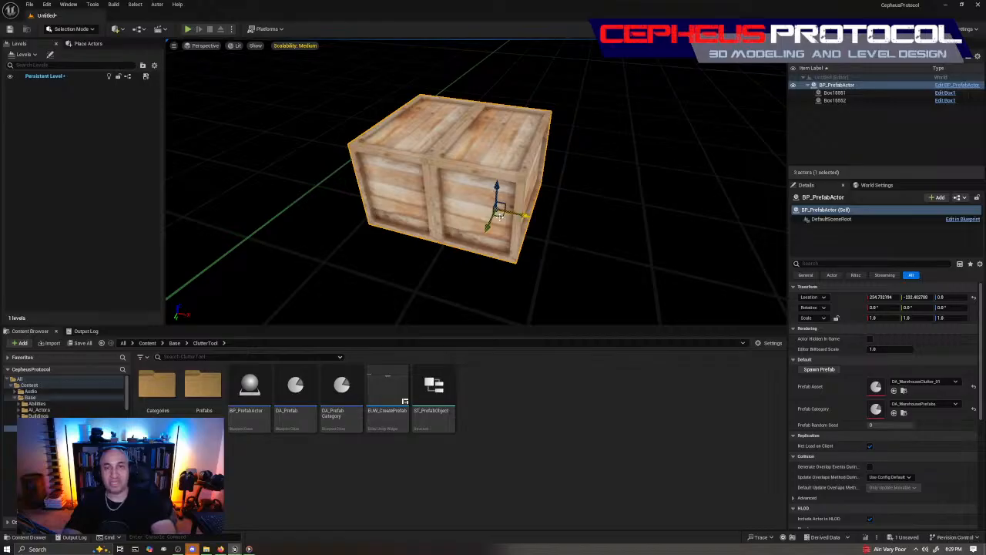
pyautogui.moveTo(581, 233); pyautogui.dragTo(601, 197, button='right')
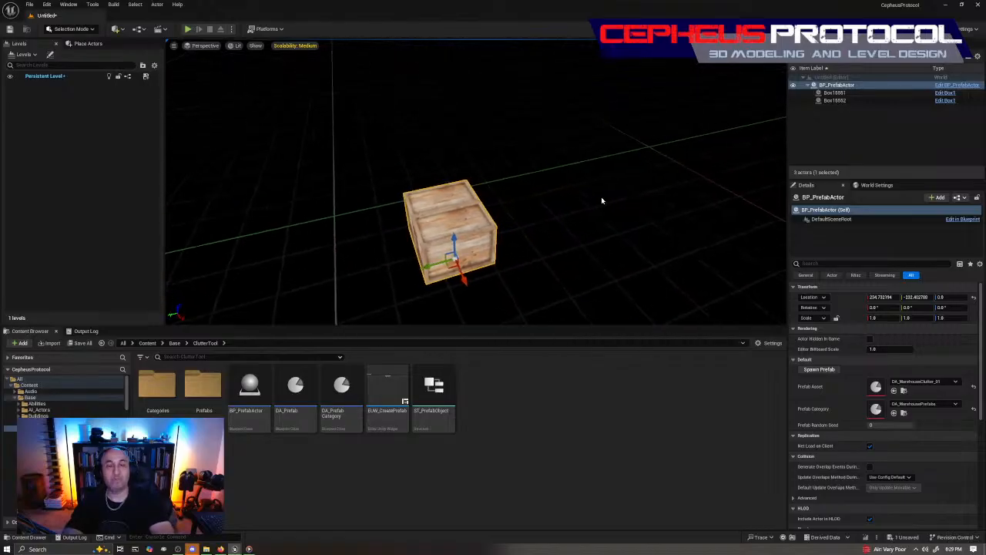